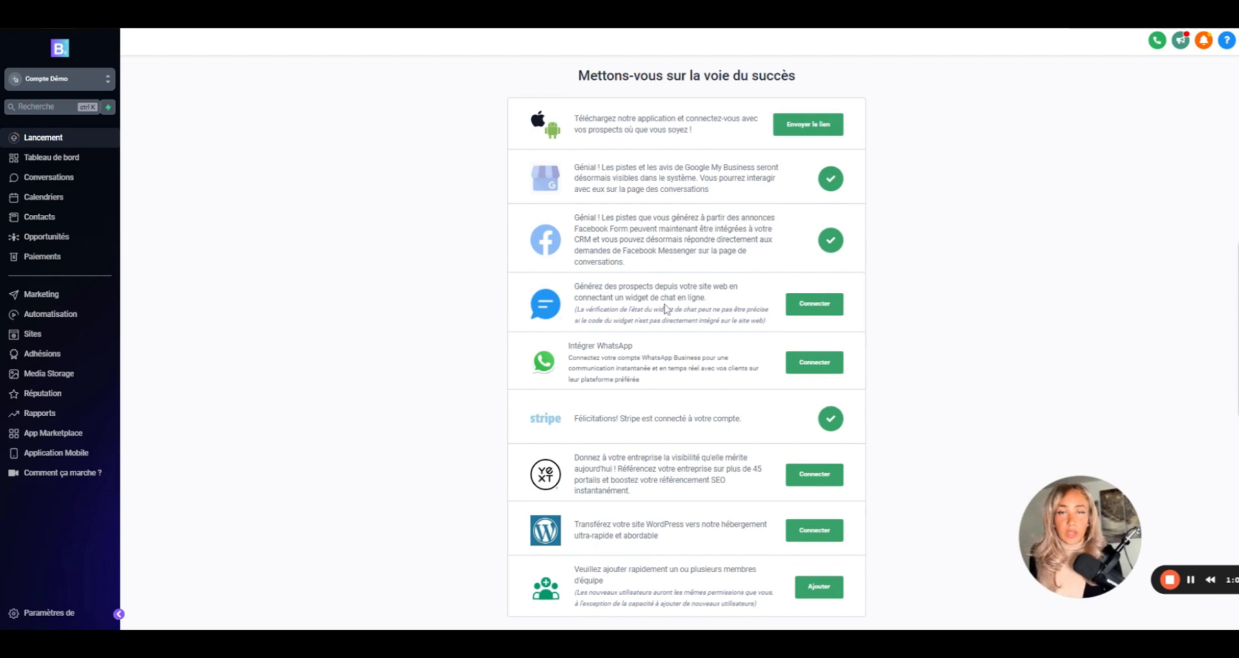
click(813, 309)
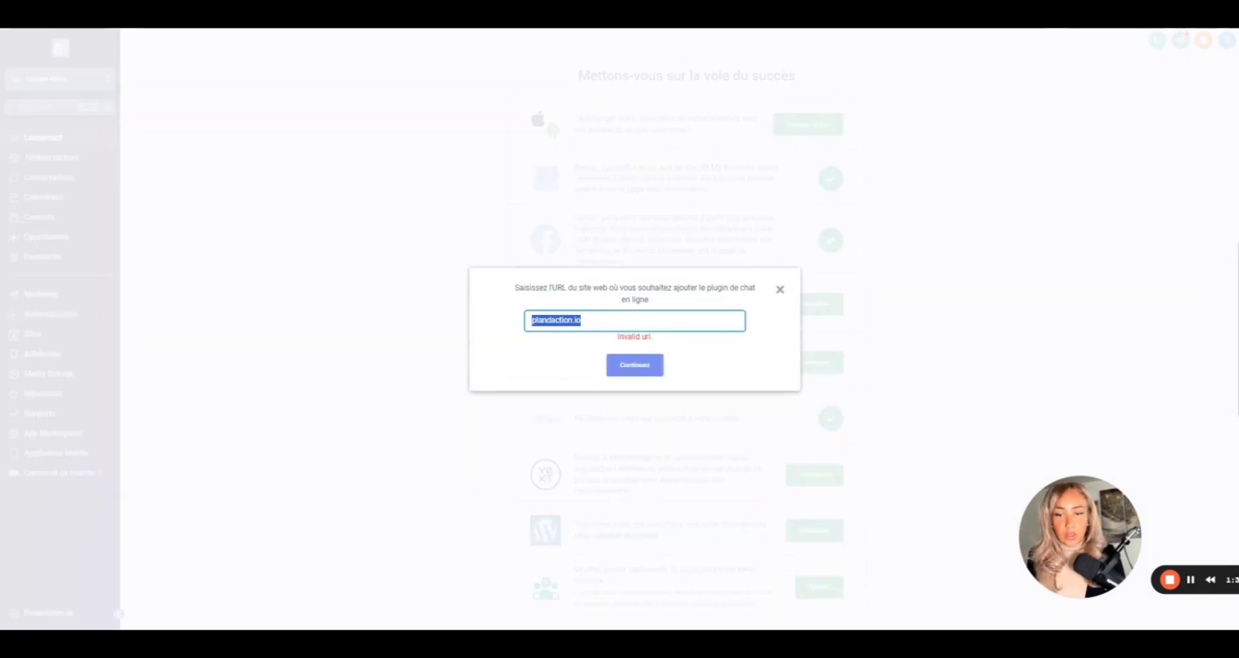
text(https://plandaction.io/)
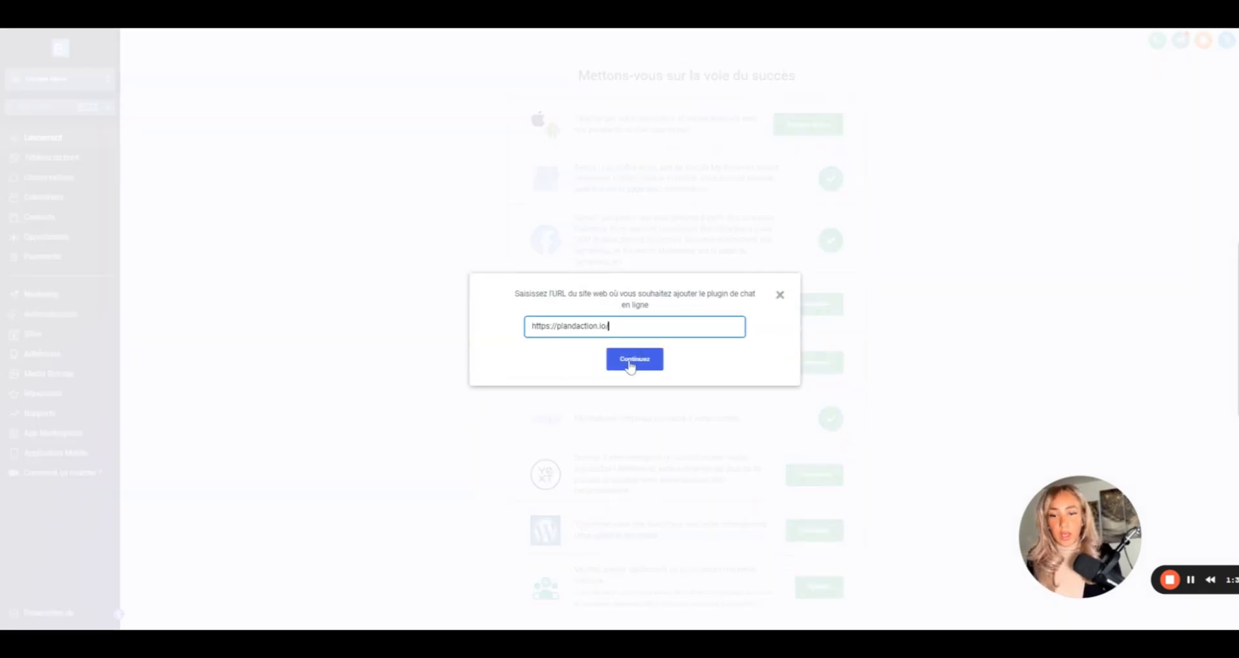
click(631, 365)
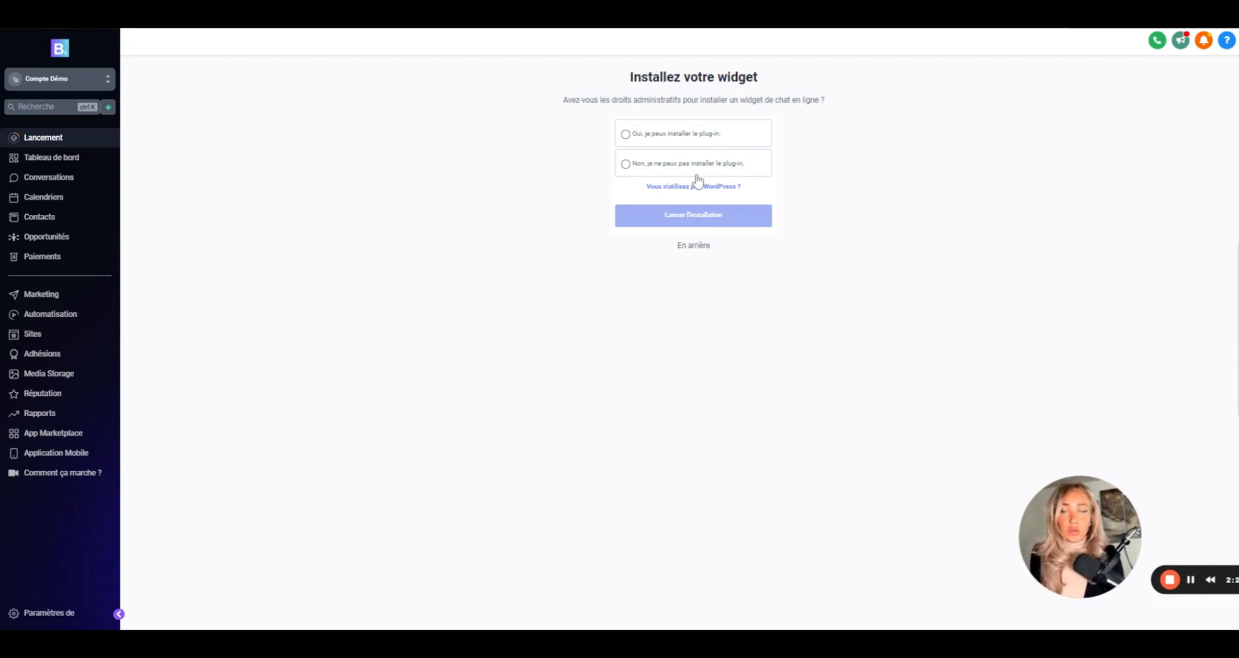
- Confirm 'Oui, je peux installer le plug-in' and advance the WordPress install guide to step 4
click(626, 135)
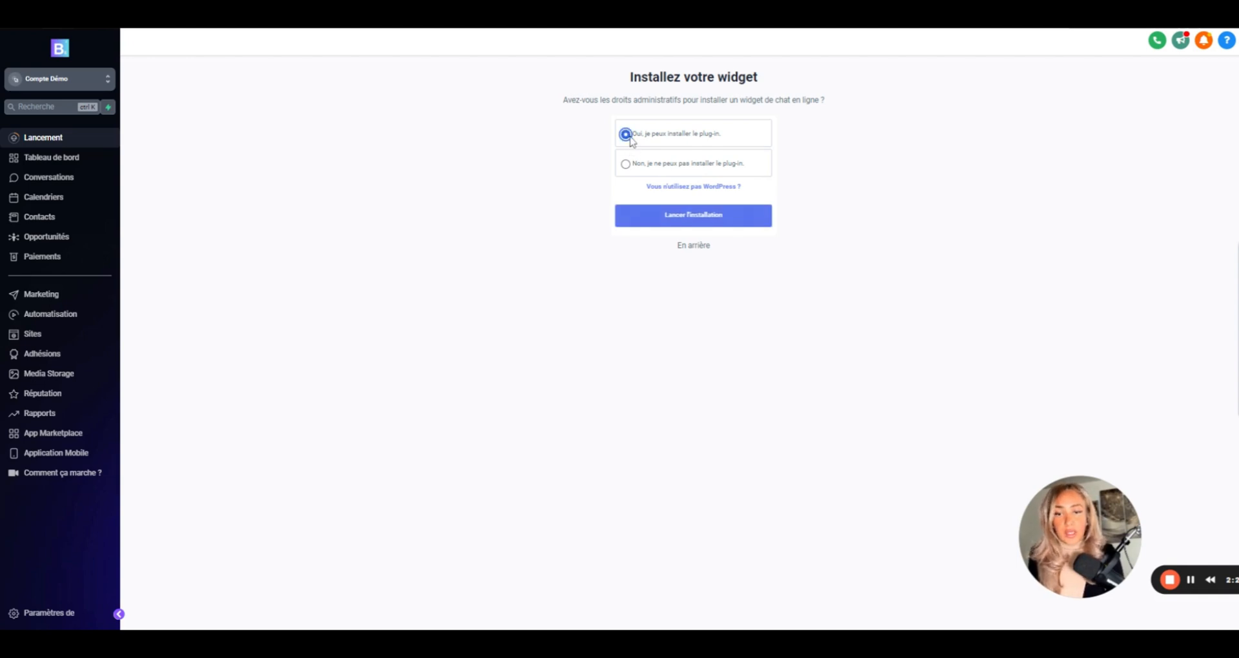
click(654, 219)
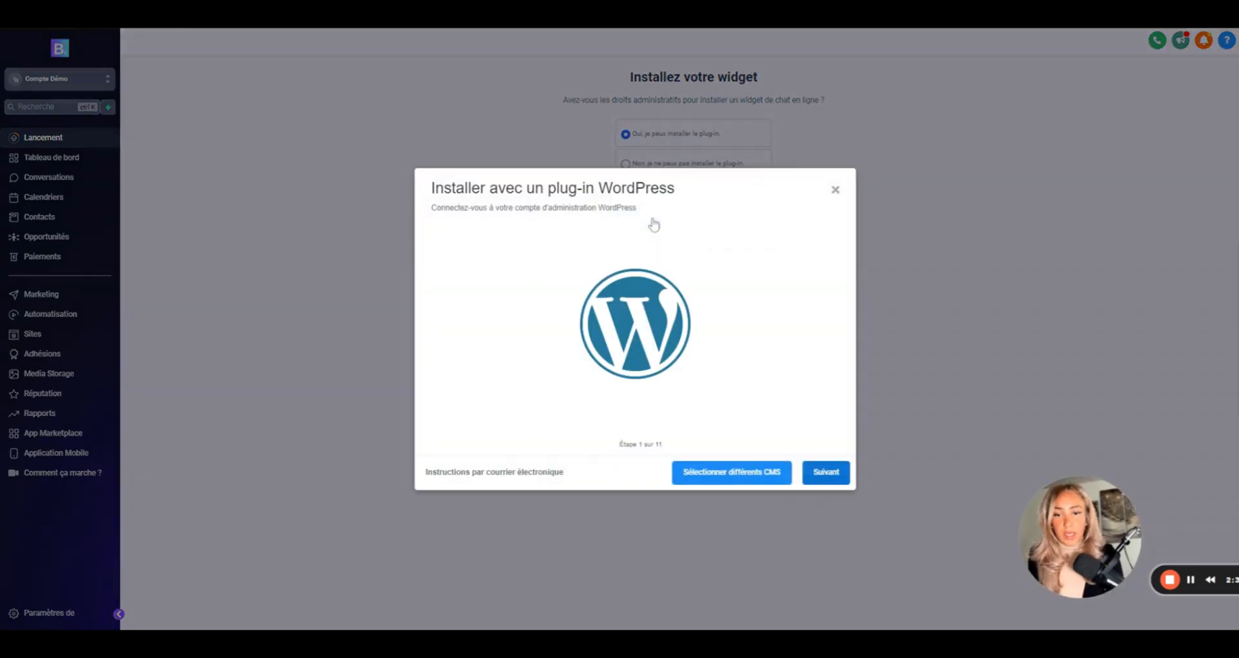
click(822, 474)
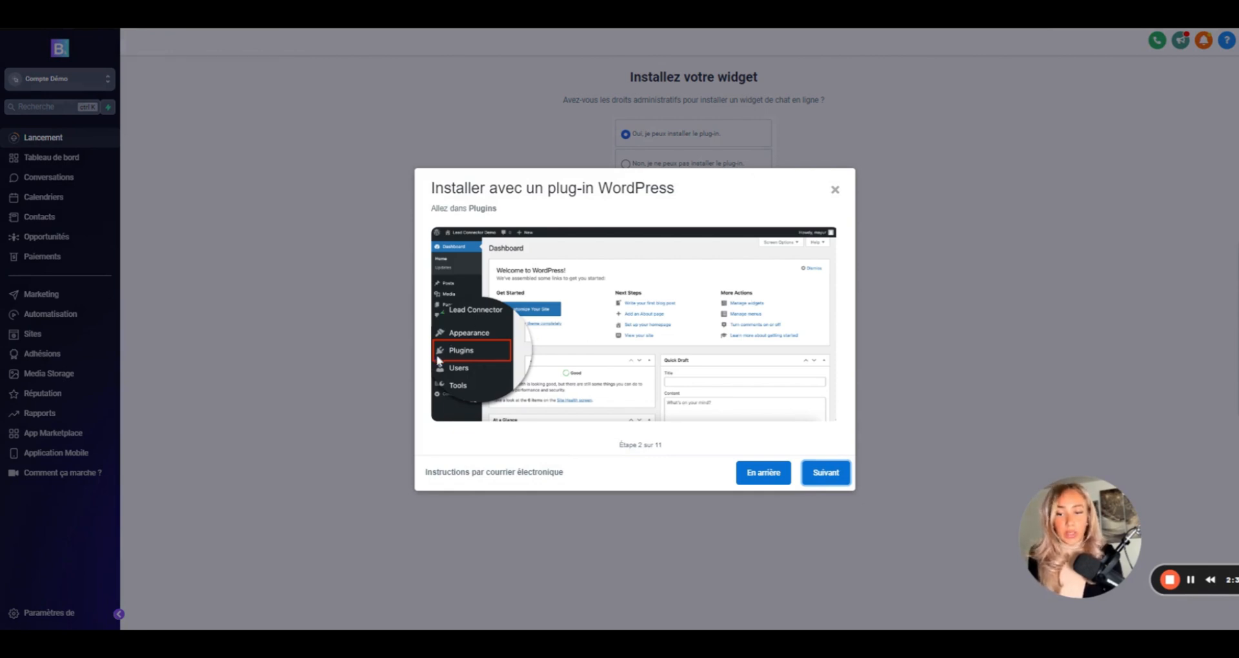
click(828, 470)
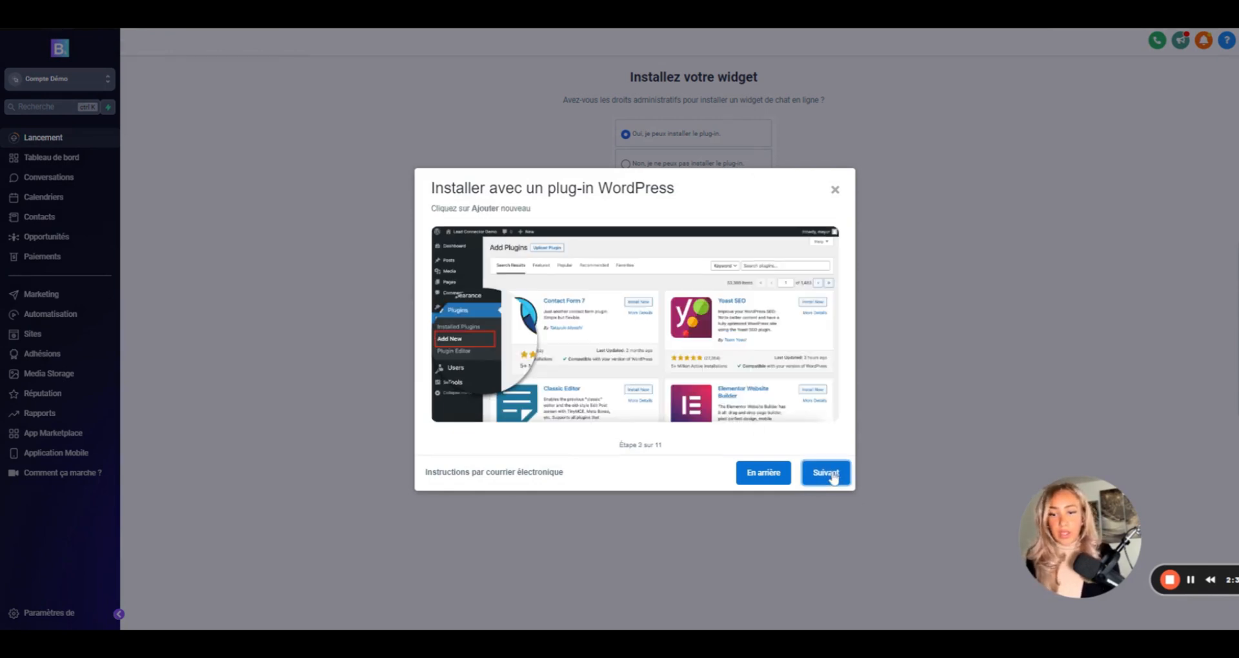
click(831, 474)
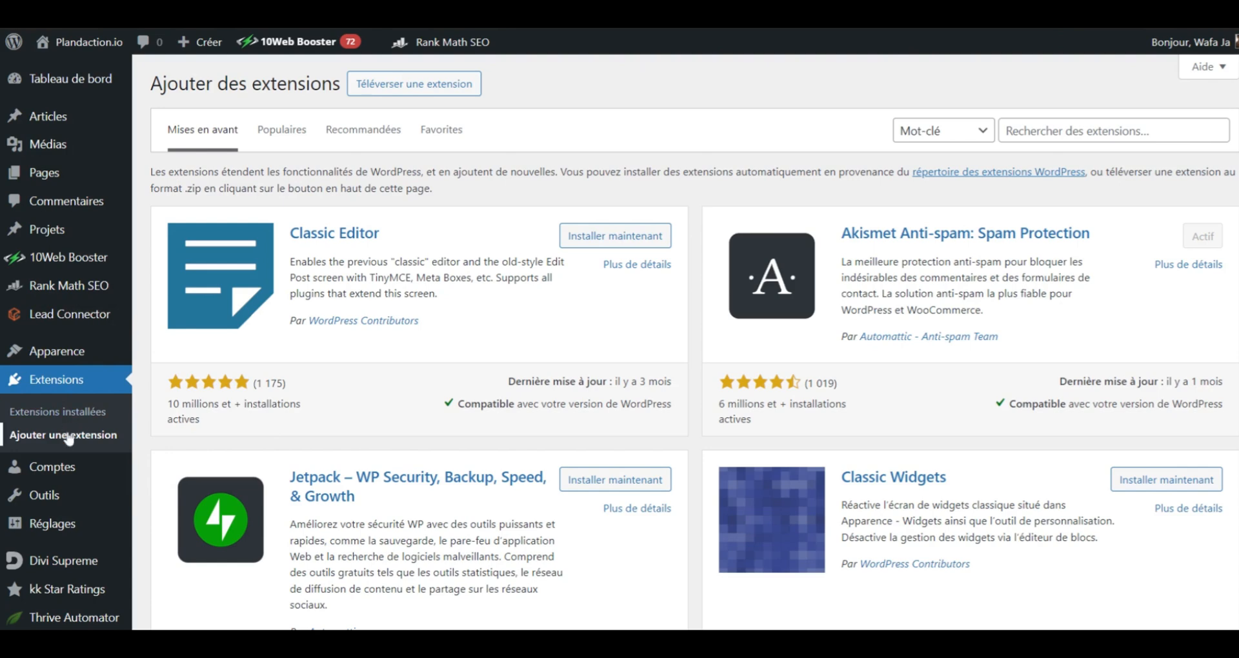
- Search WordPress extensions for leadconnector and open the already-active Lead Connector plugin page
click(1052, 133)
text(lead)
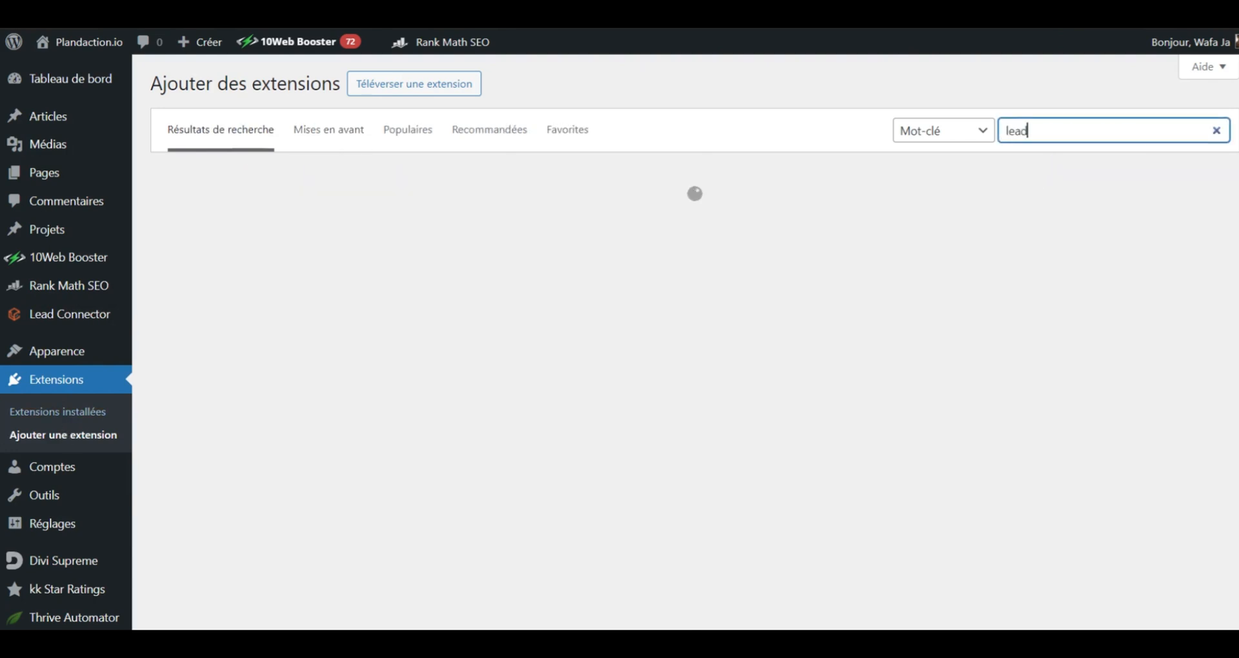
text(donnector)
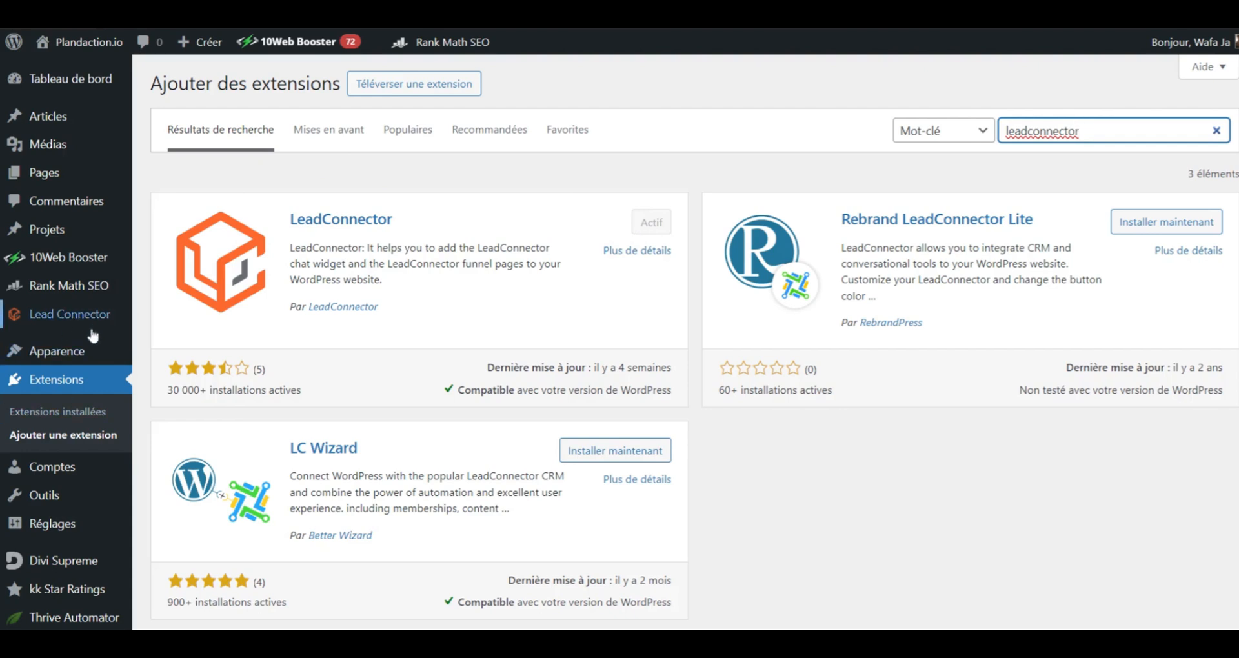
click(56, 325)
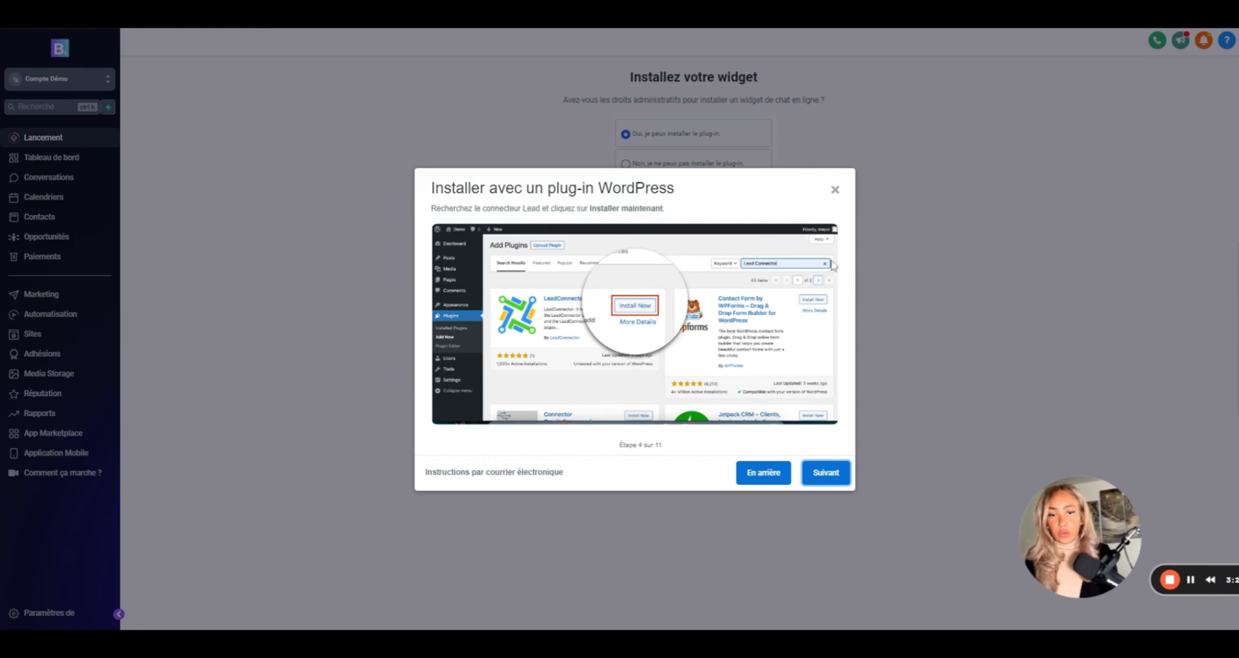
- Page the plug-in guide through step 7, close it, and open Paramètres
click(821, 480)
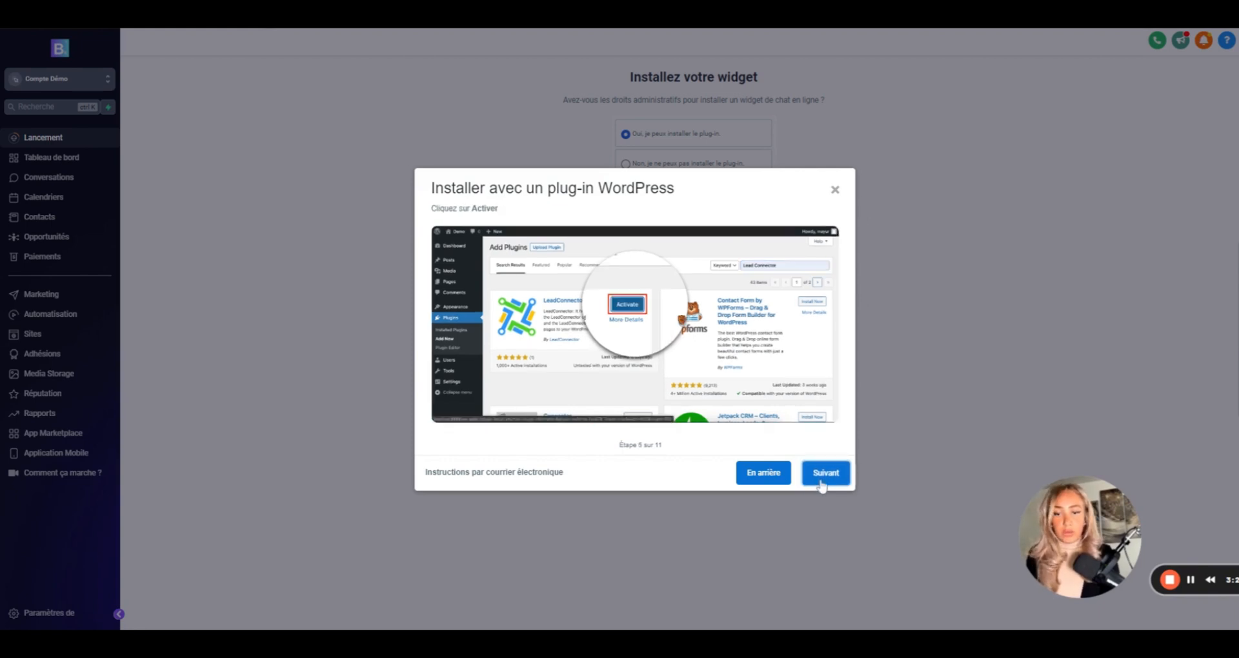
click(821, 481)
click(819, 482)
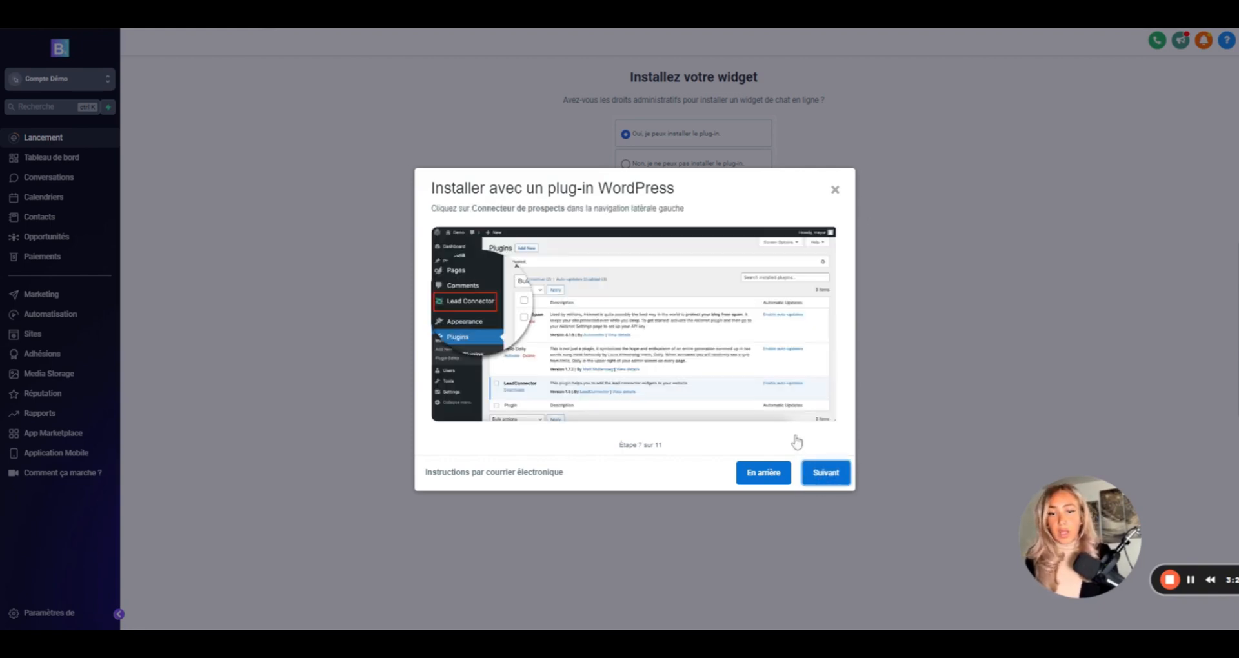
click(835, 190)
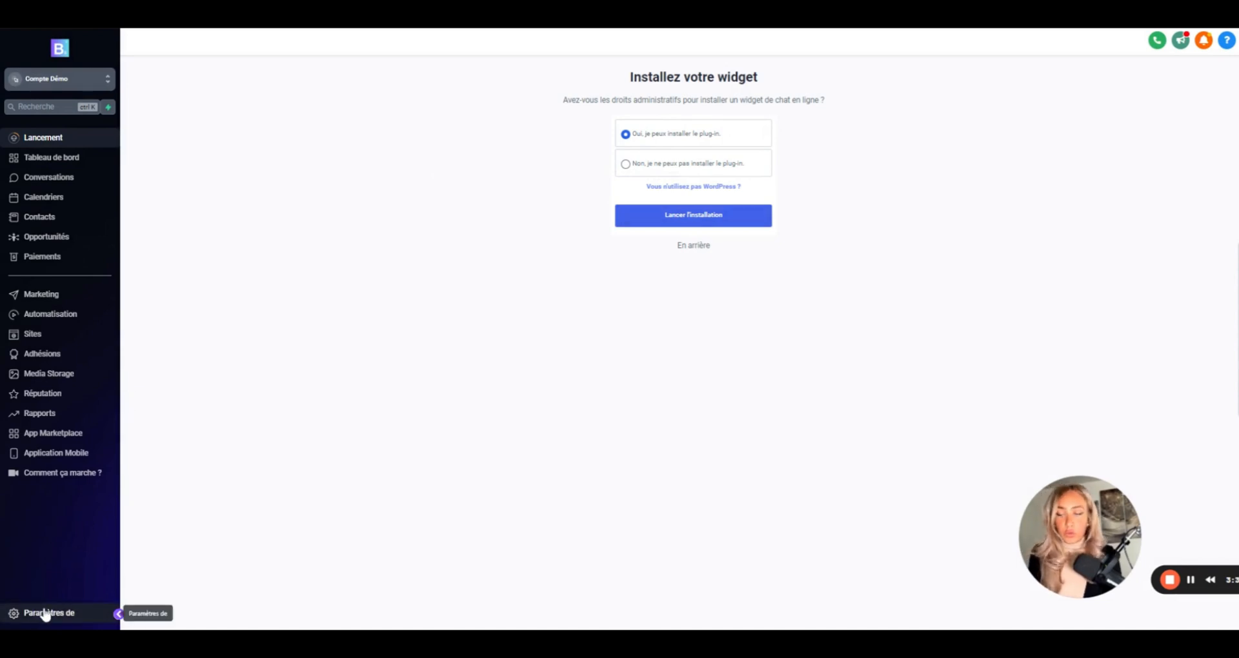
click(36, 613)
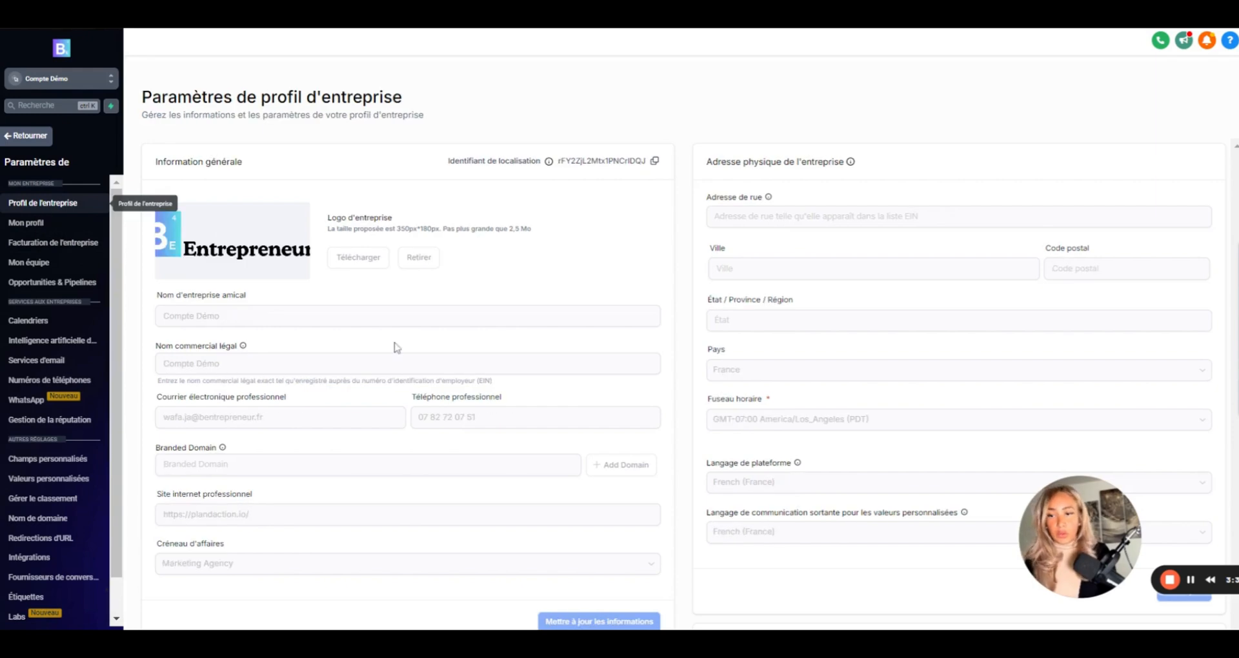
- Copy the account API key from the company profile and return to the Lancement page
scroll(395, 346, down, 5)
scroll(393, 347, down, 1)
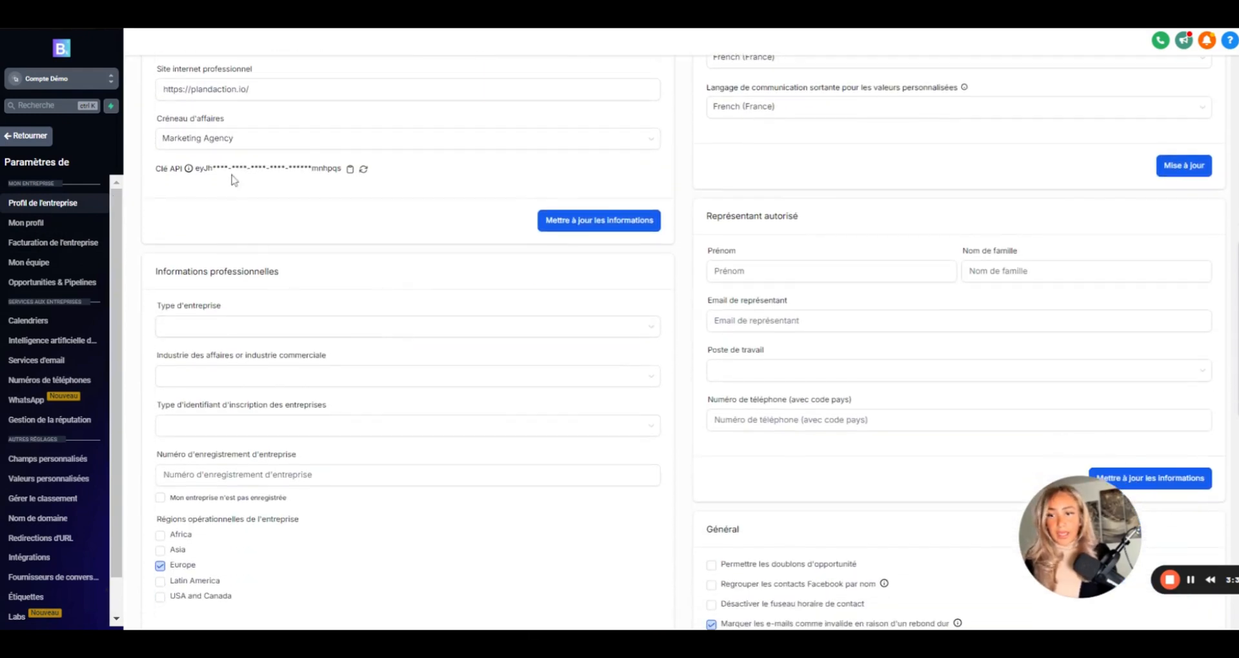
click(349, 170)
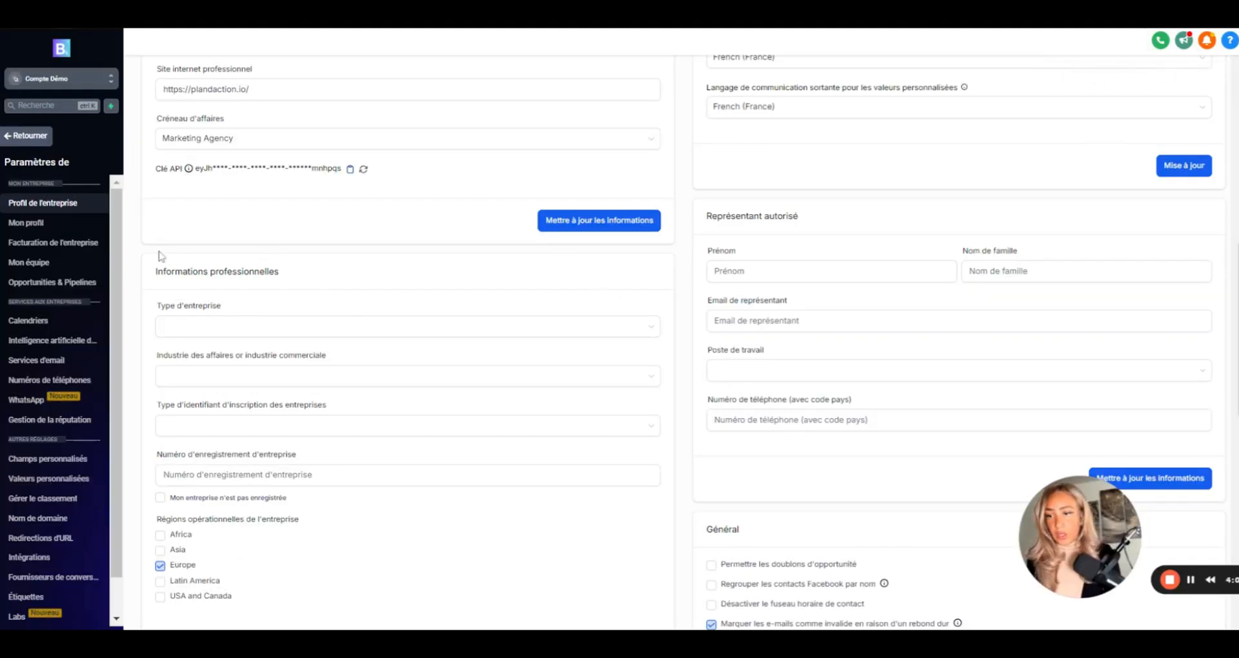
click(19, 138)
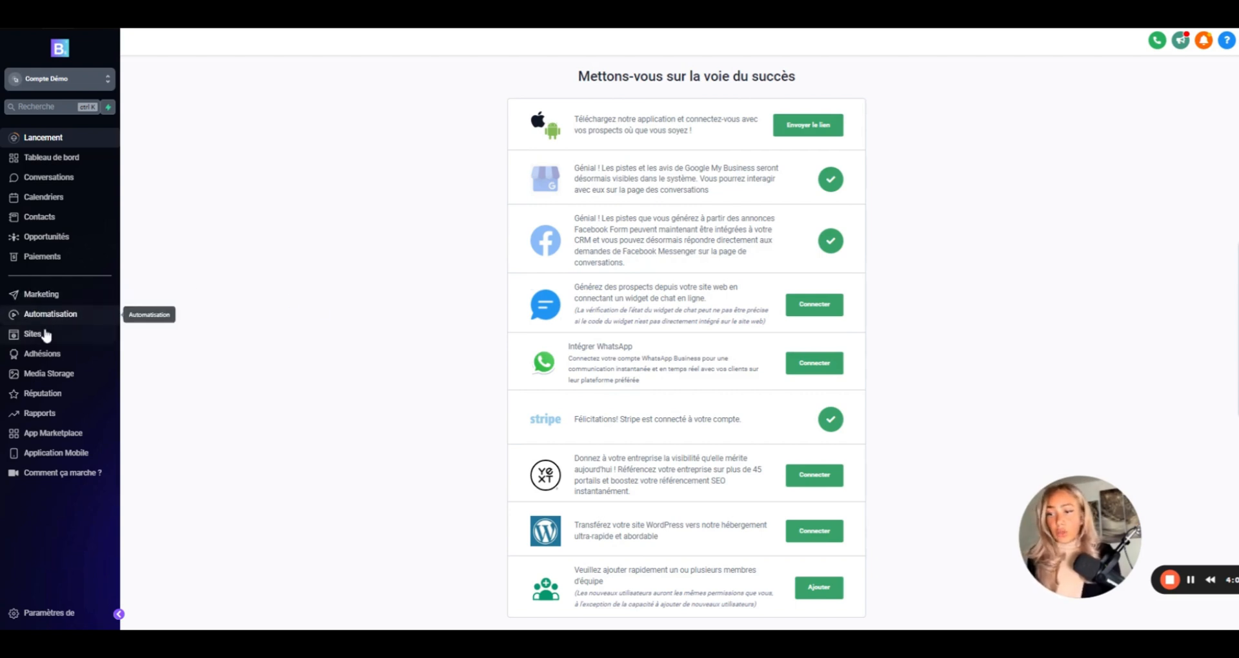
- Create a new chat widget from the Sites section's Chat Widget list
click(46, 334)
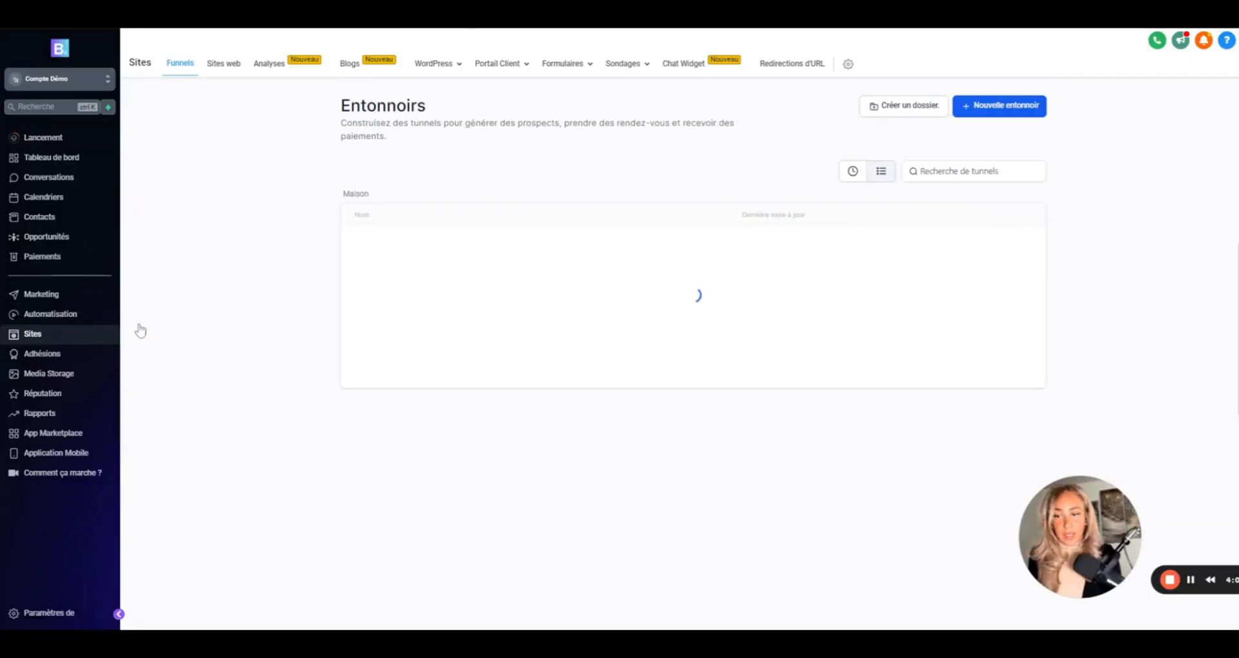
click(684, 72)
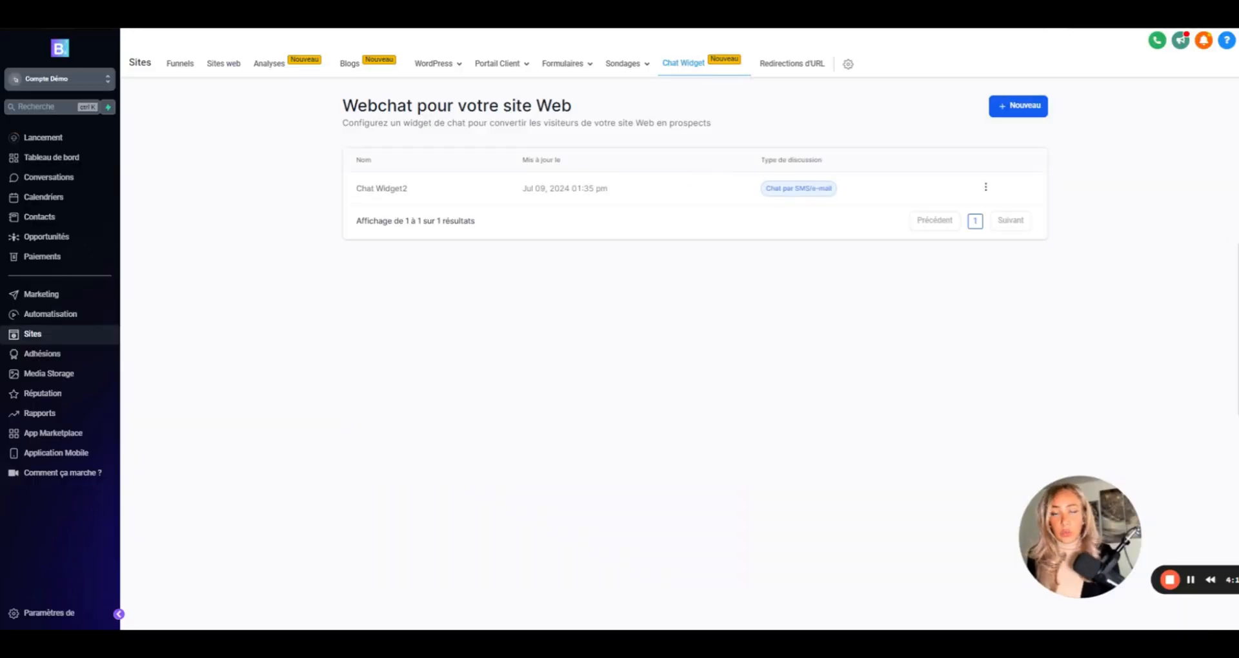
click(1020, 114)
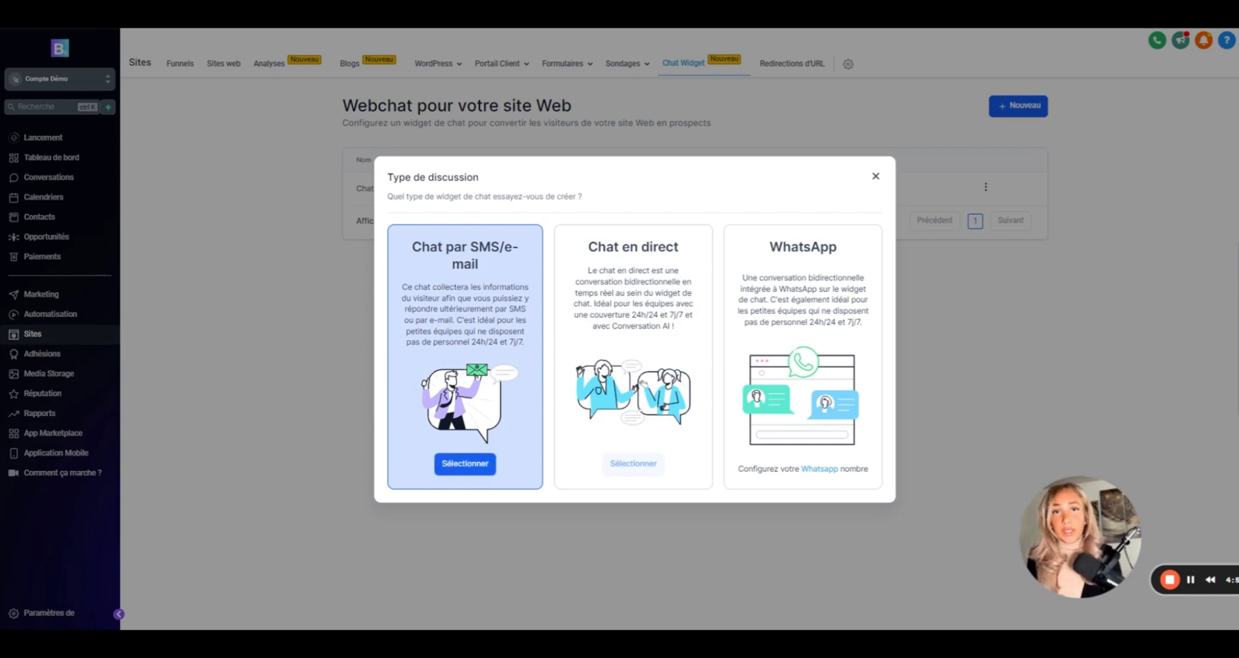
- Choose the SMS/e-mail chat type and name the widget 'ChatBot - Emails et SMS'
click(459, 466)
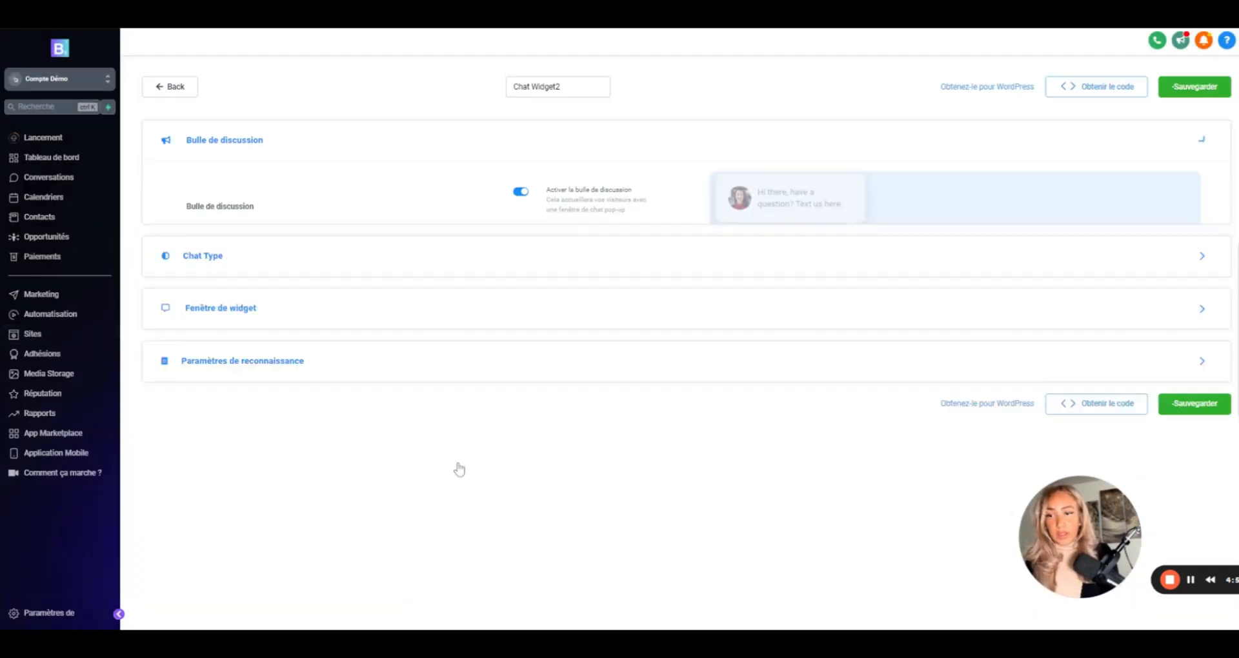
drag(560, 87, 481, 99)
text(Chat)
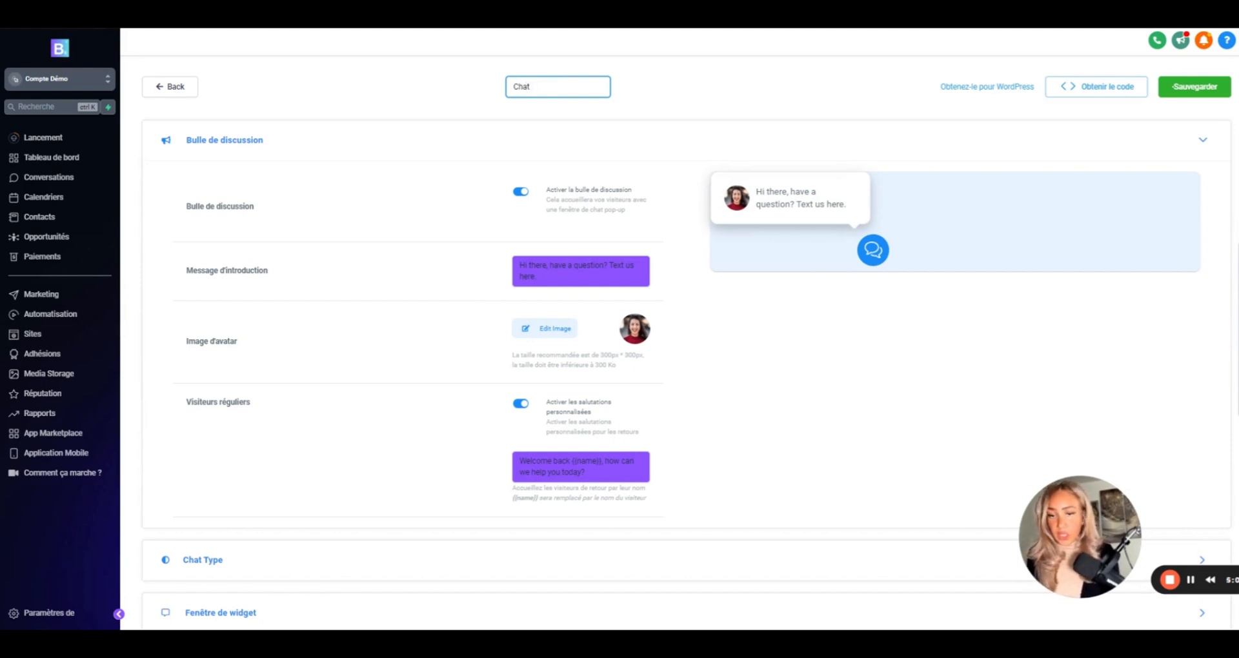
text(Bot)
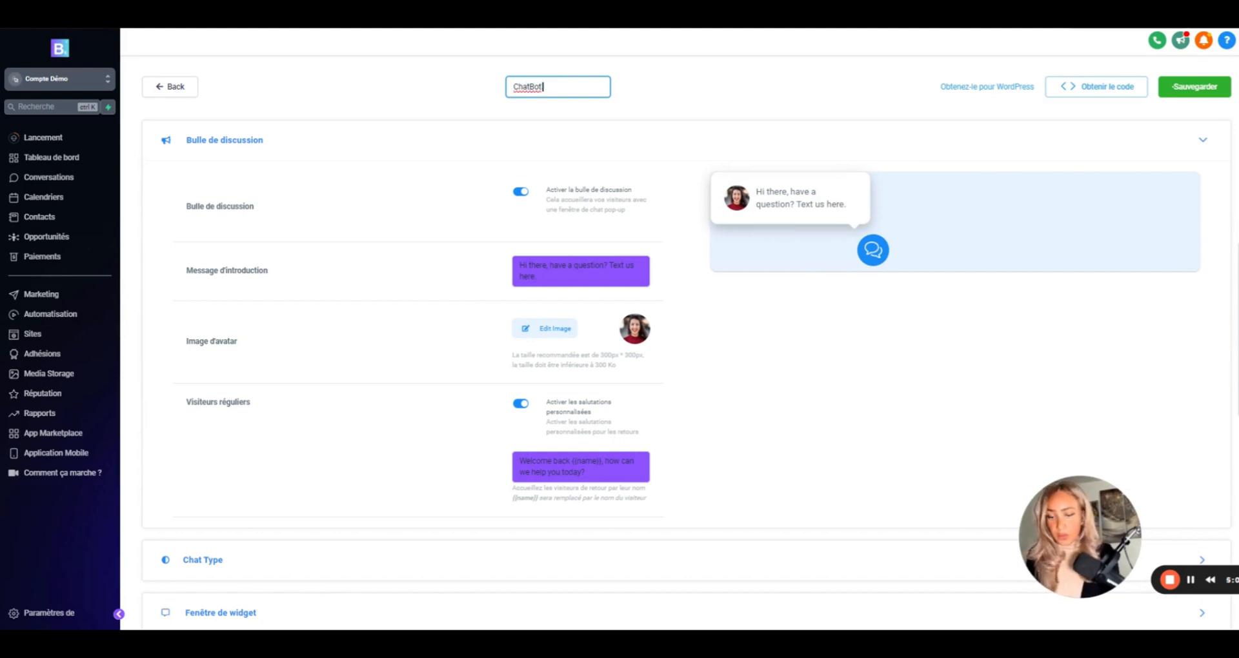
text( - Emails)
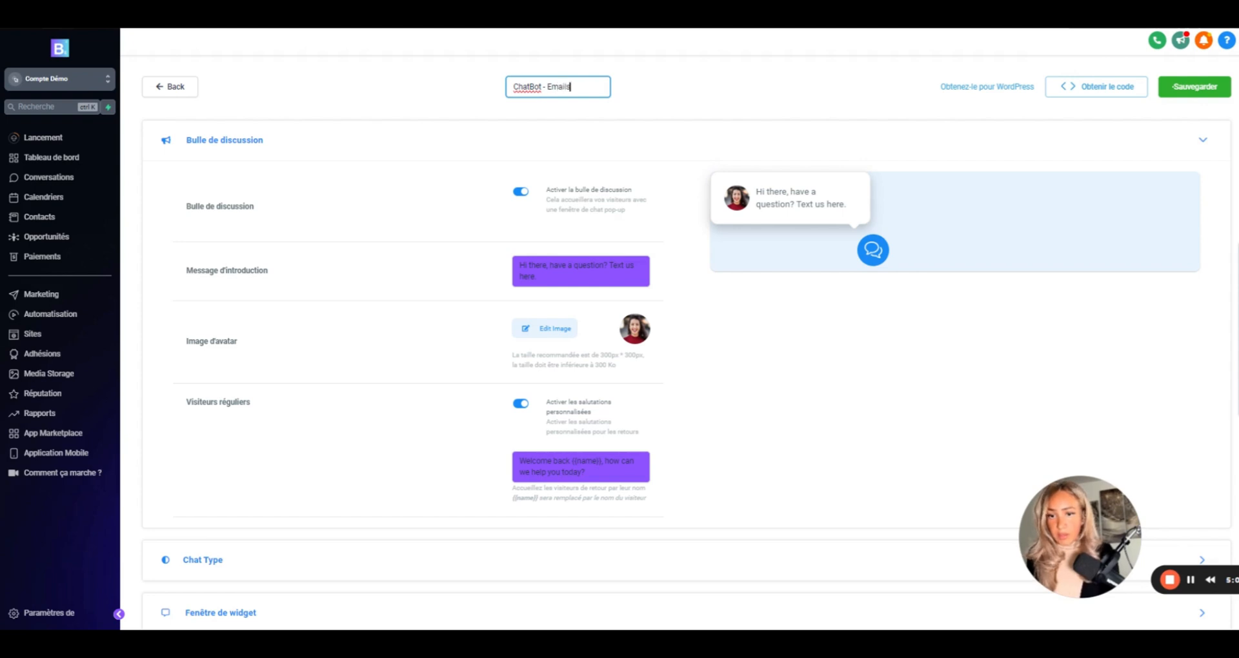
text( et SMS)
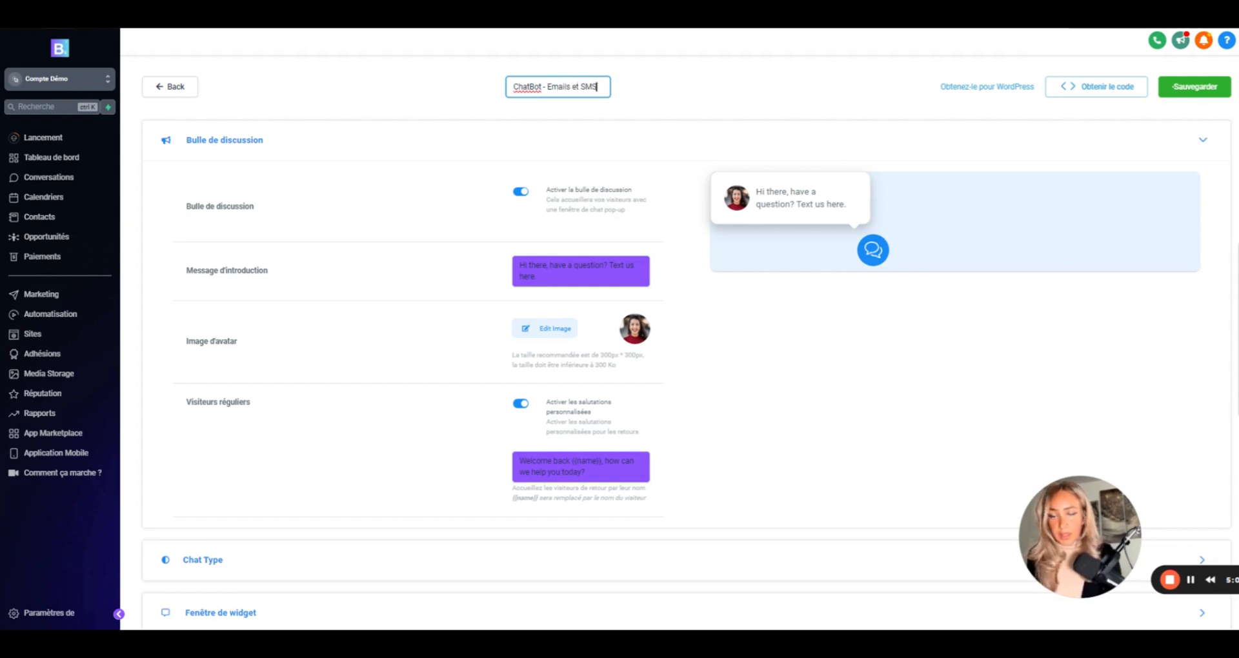
- Toggle the chat bubble off and back on, leaving it enabled in the preview
click(637, 142)
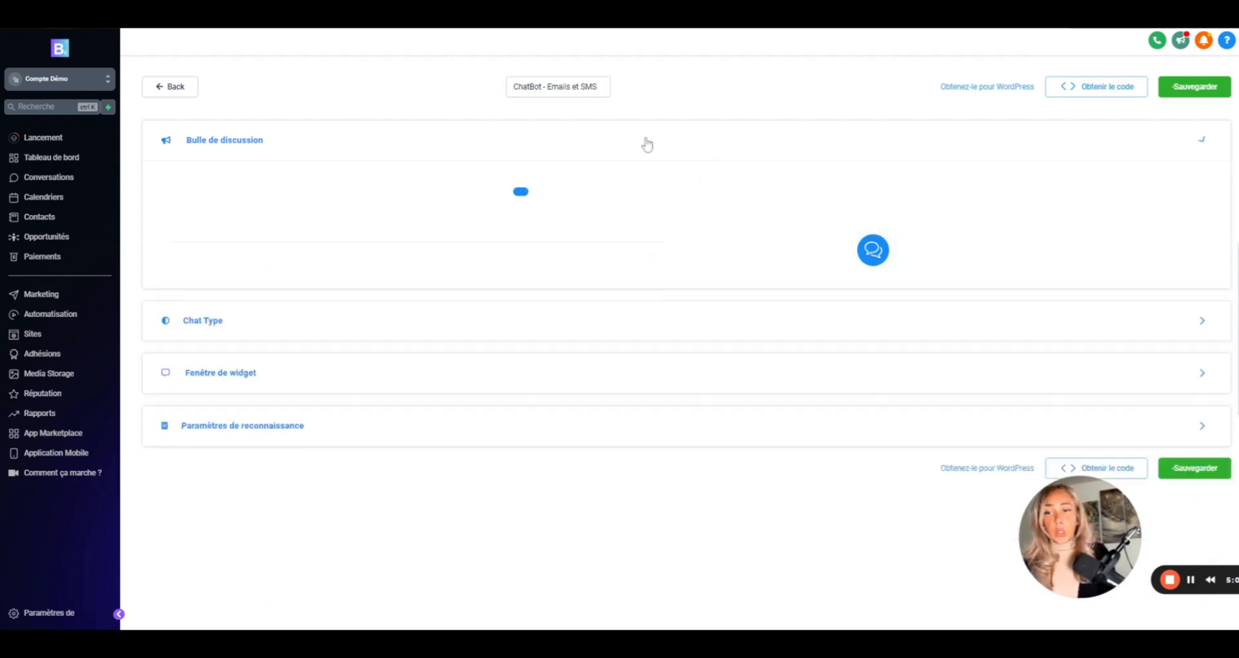
click(410, 142)
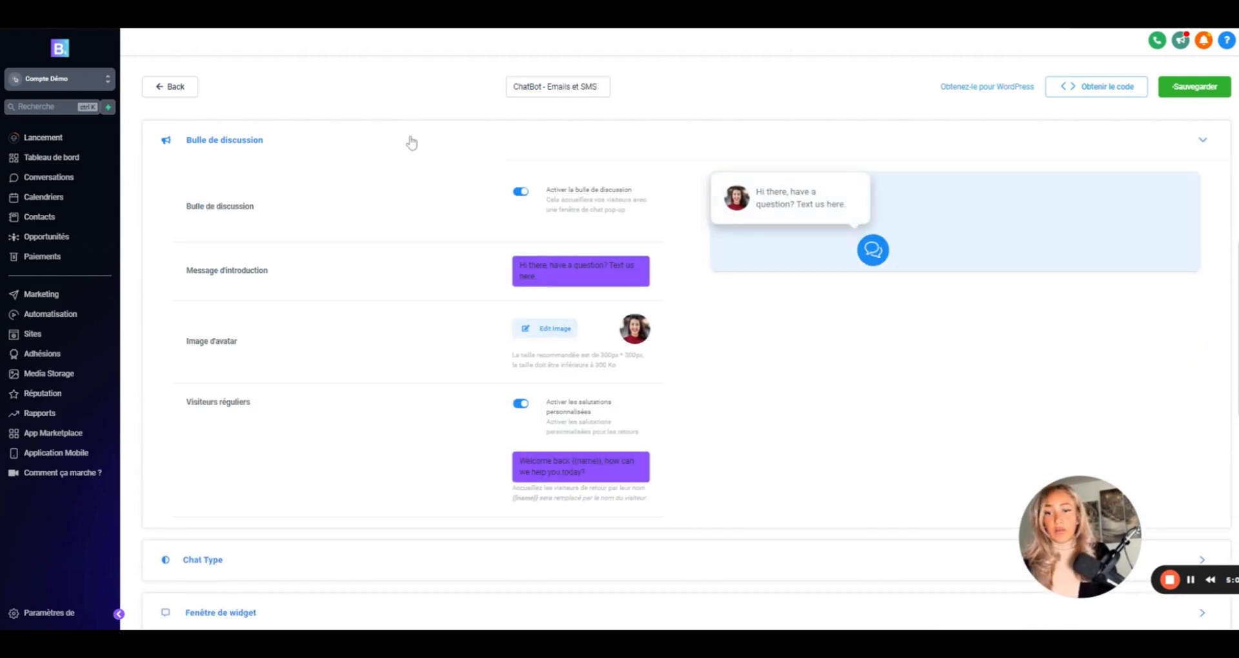
click(523, 193)
click(526, 197)
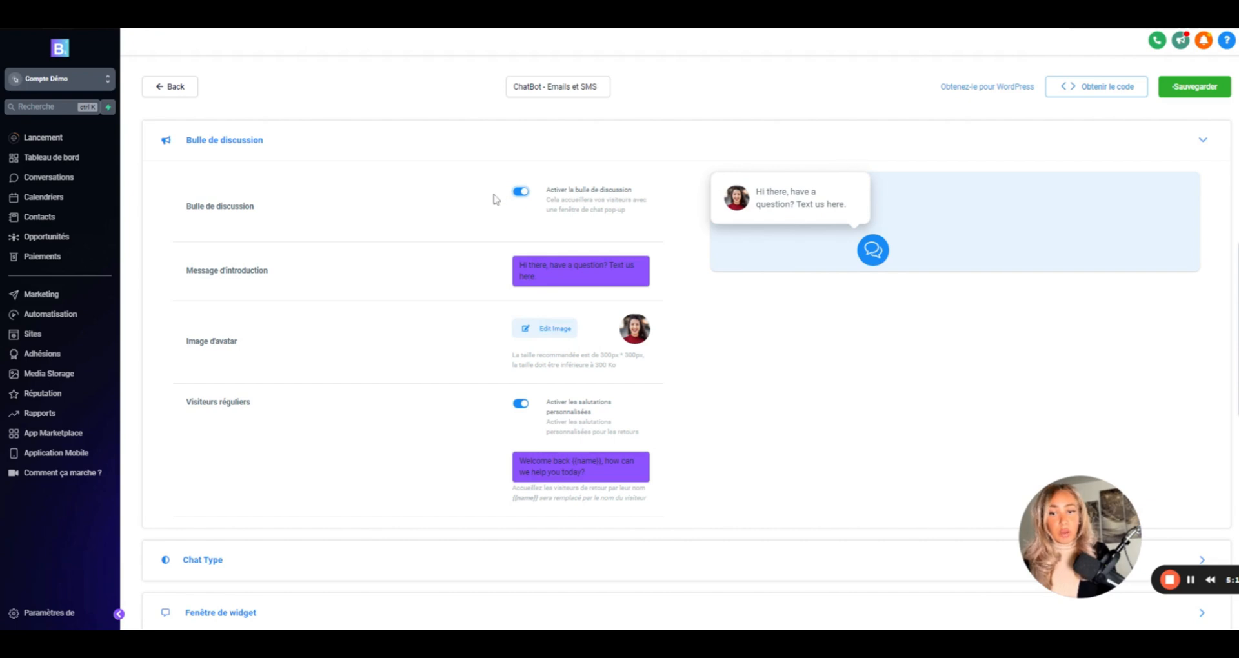
click(521, 194)
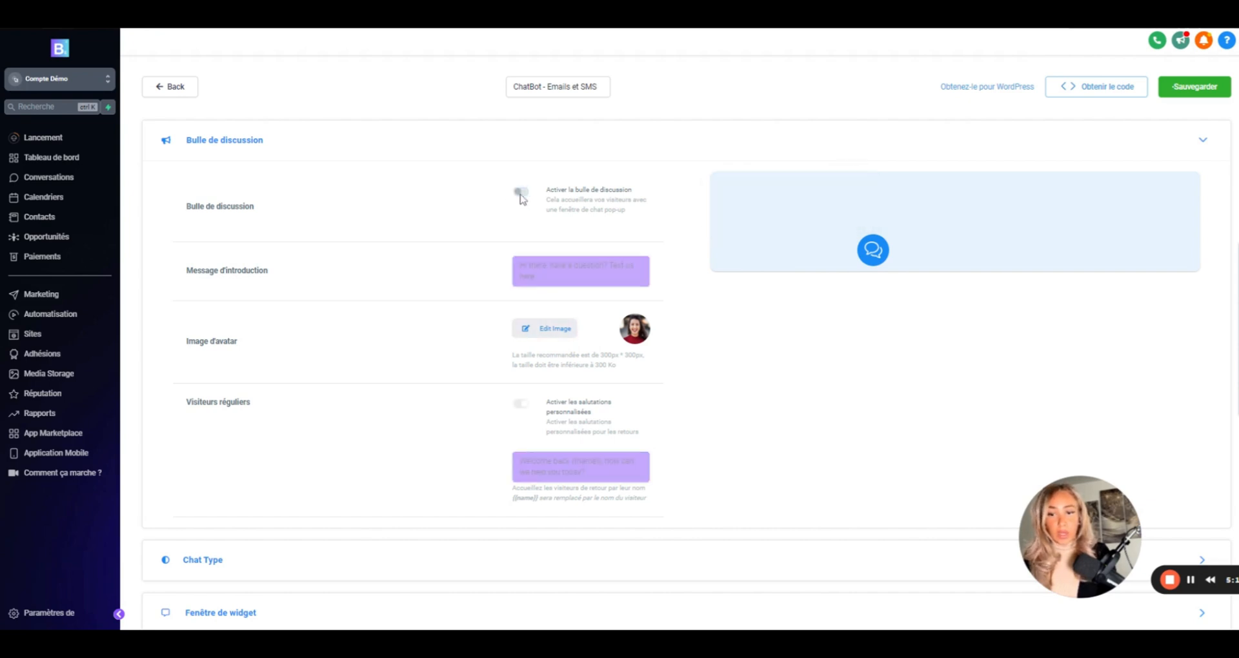
click(521, 193)
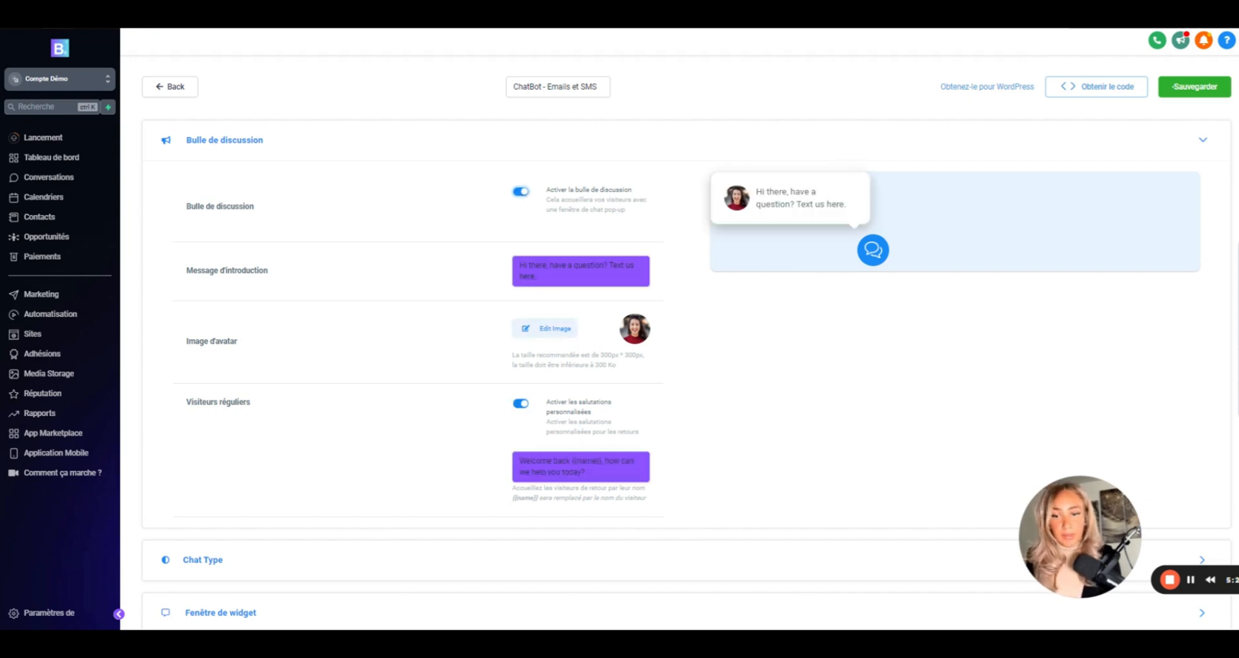
- Replace the intro message with 'Bonjour, Comment puis-je vous aider aujourd'hui ?'
drag(542, 277, 525, 266)
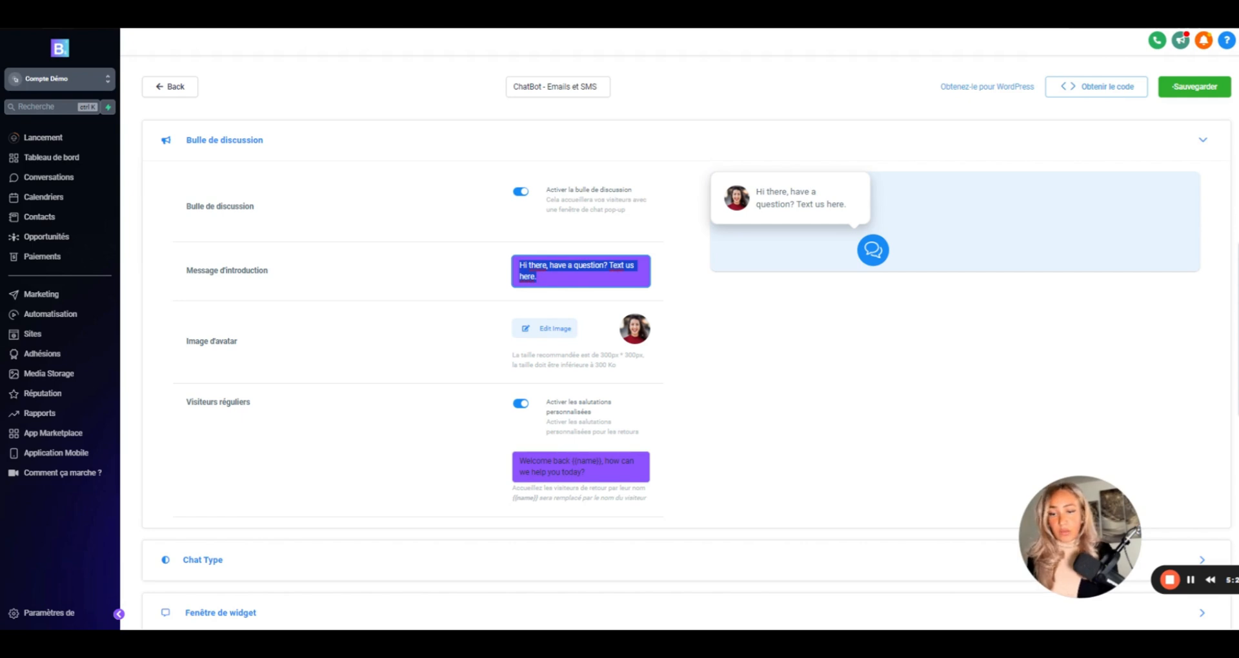
key(BackSpace)
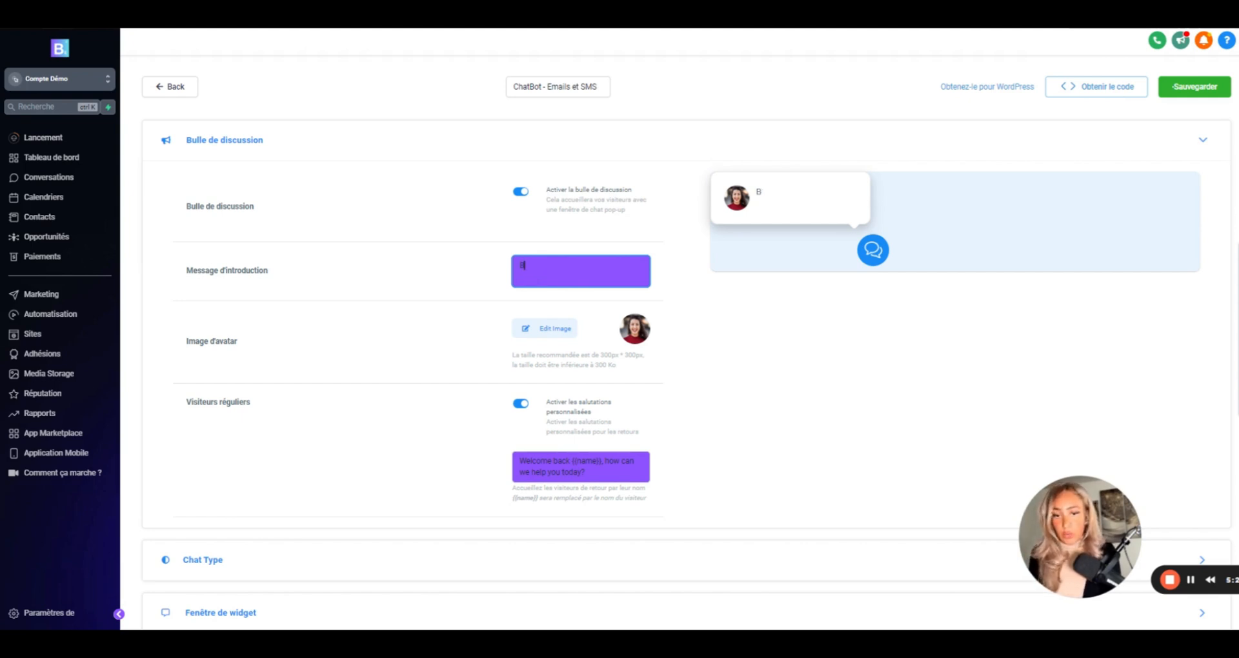
text(Bonjour, E)
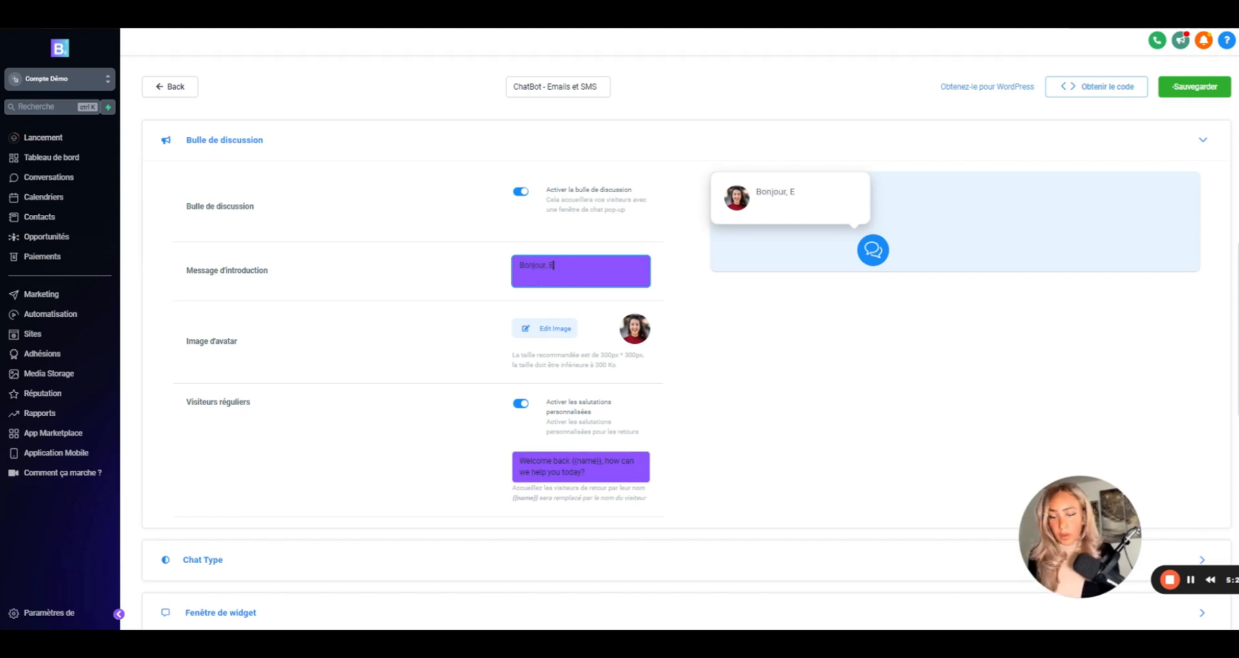
text(n)
key(BackSpace)
key(BackSpace)
text(Comment puis)
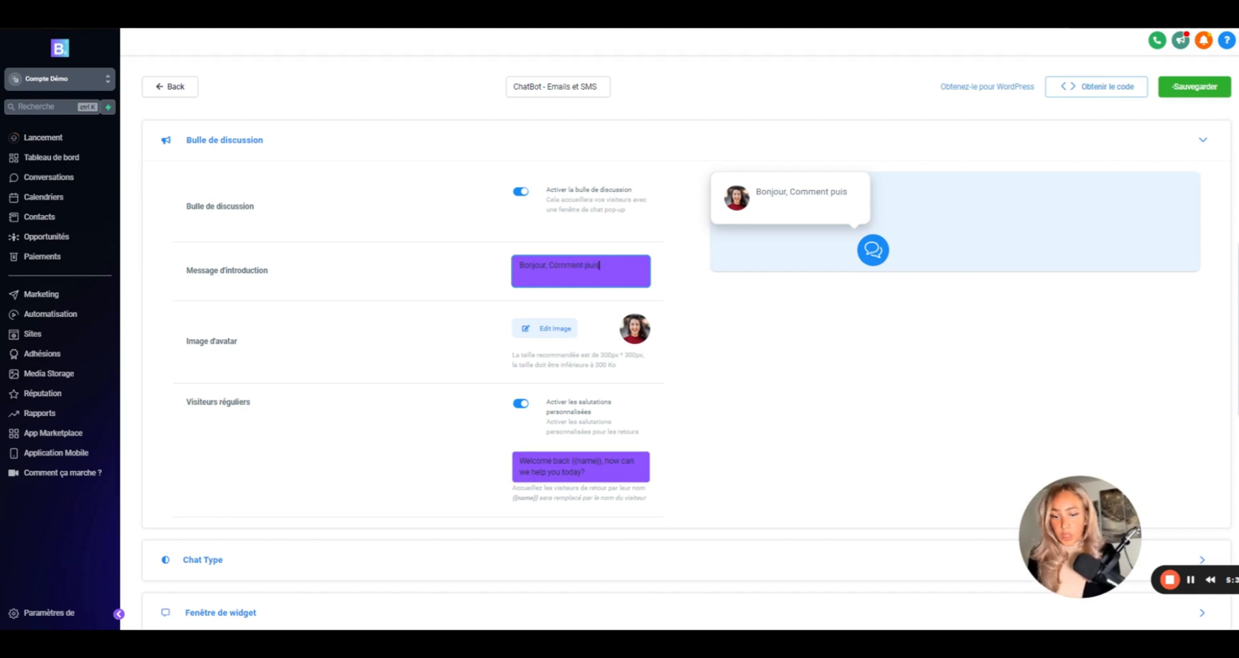
text(-je c)
text(ous a)
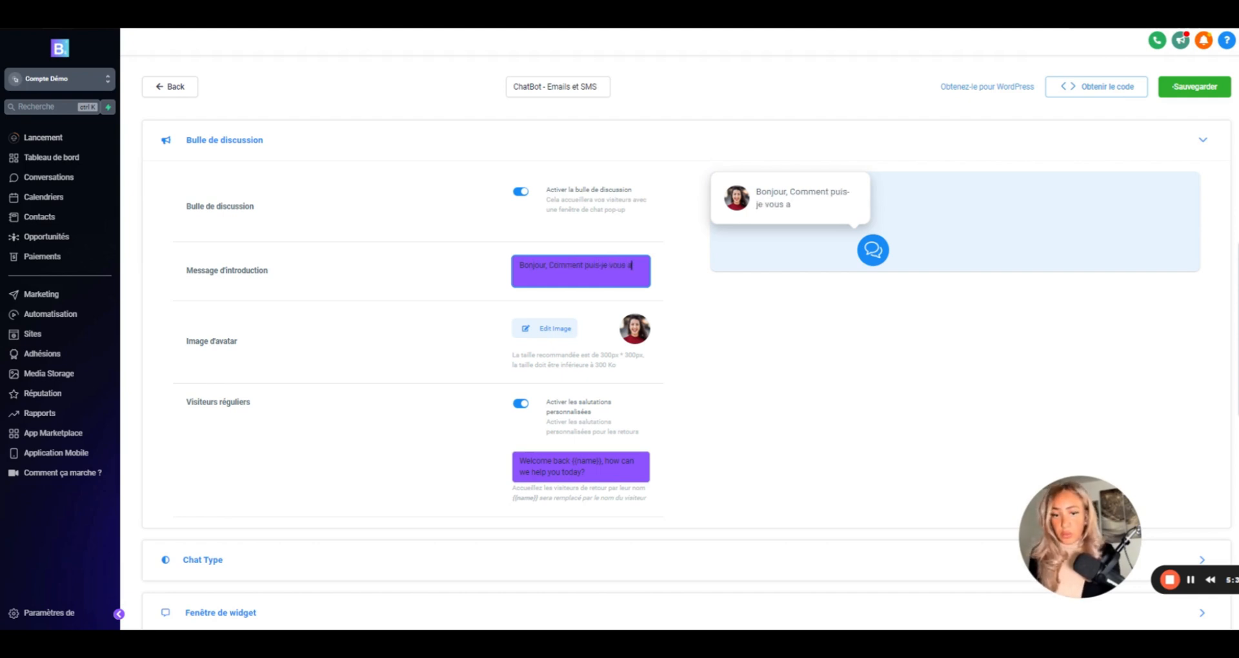
text(ider aujourd)
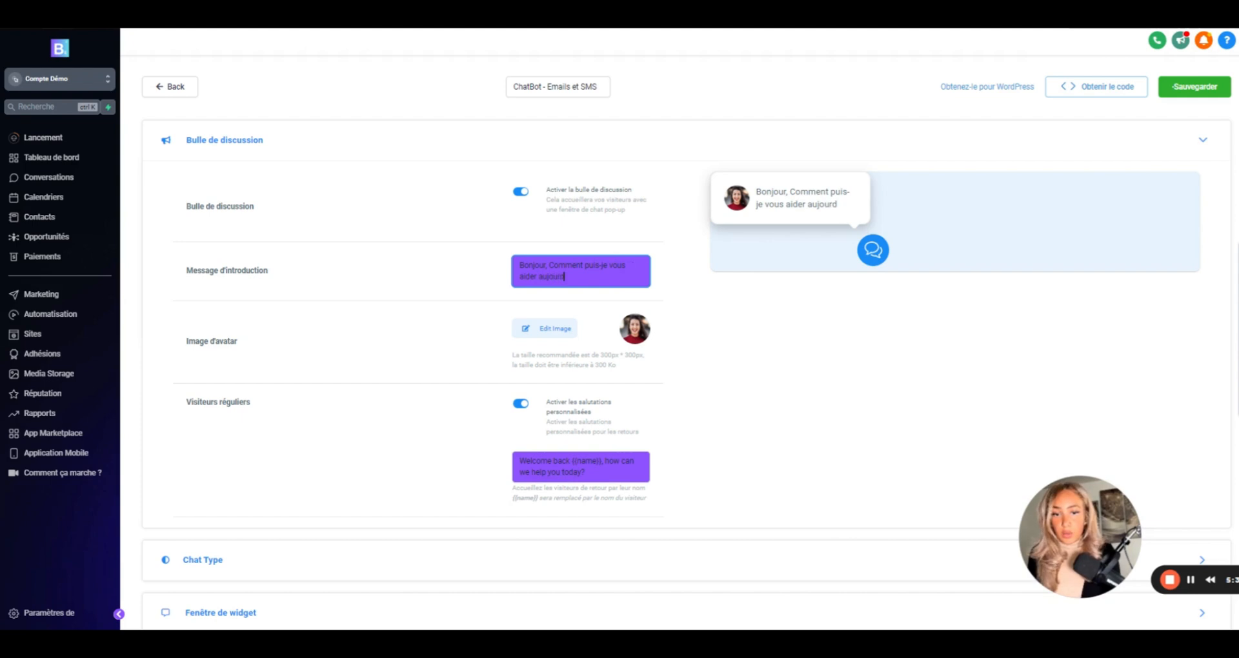
text('hui ?)
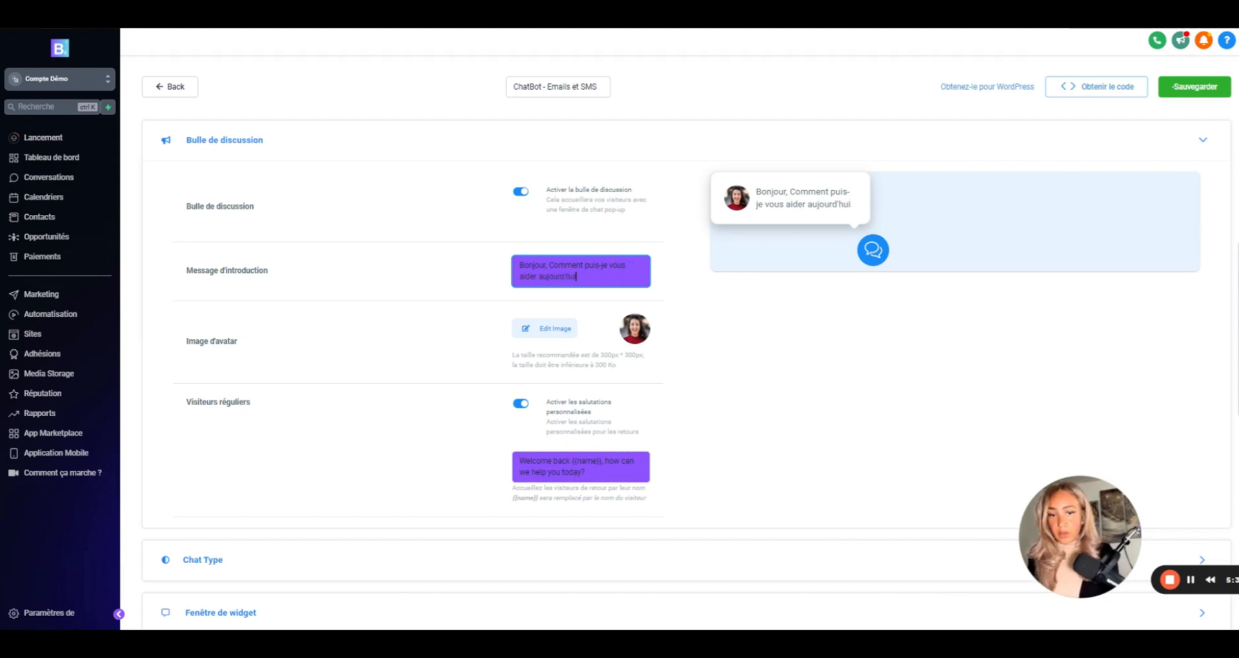
- Keep returning-visitor greetings on and show the Chat Type settings with SMS or Email Chat
scroll(567, 382, down, 1)
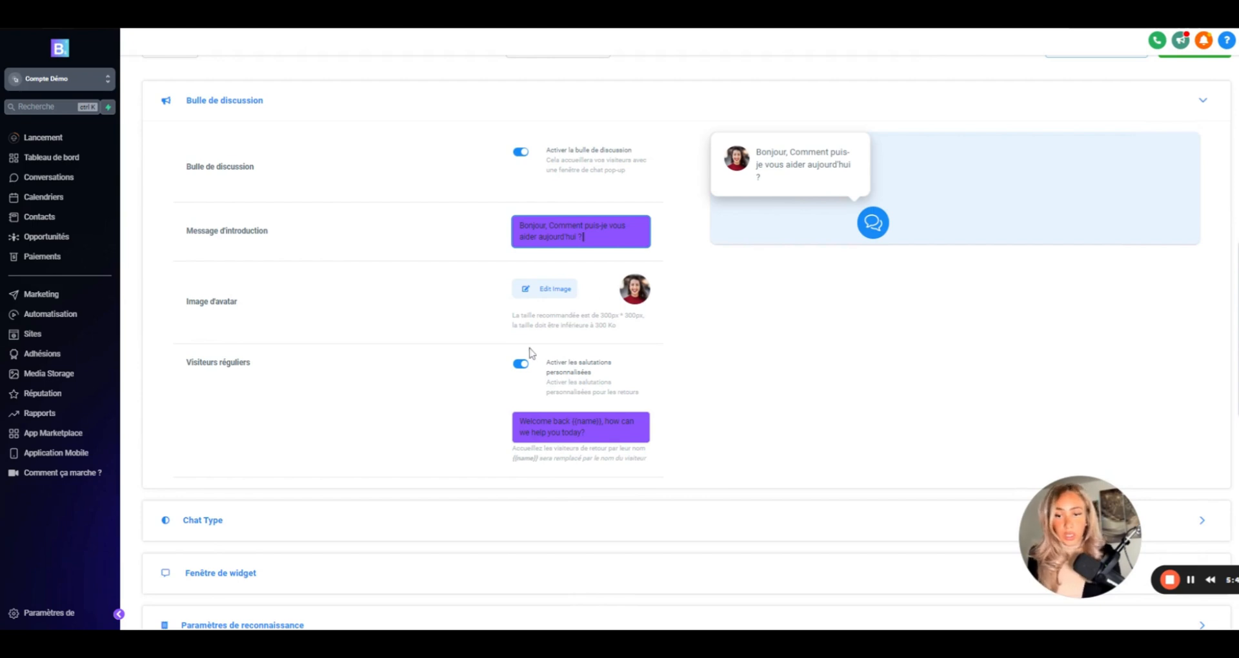
scroll(532, 355, down, 2)
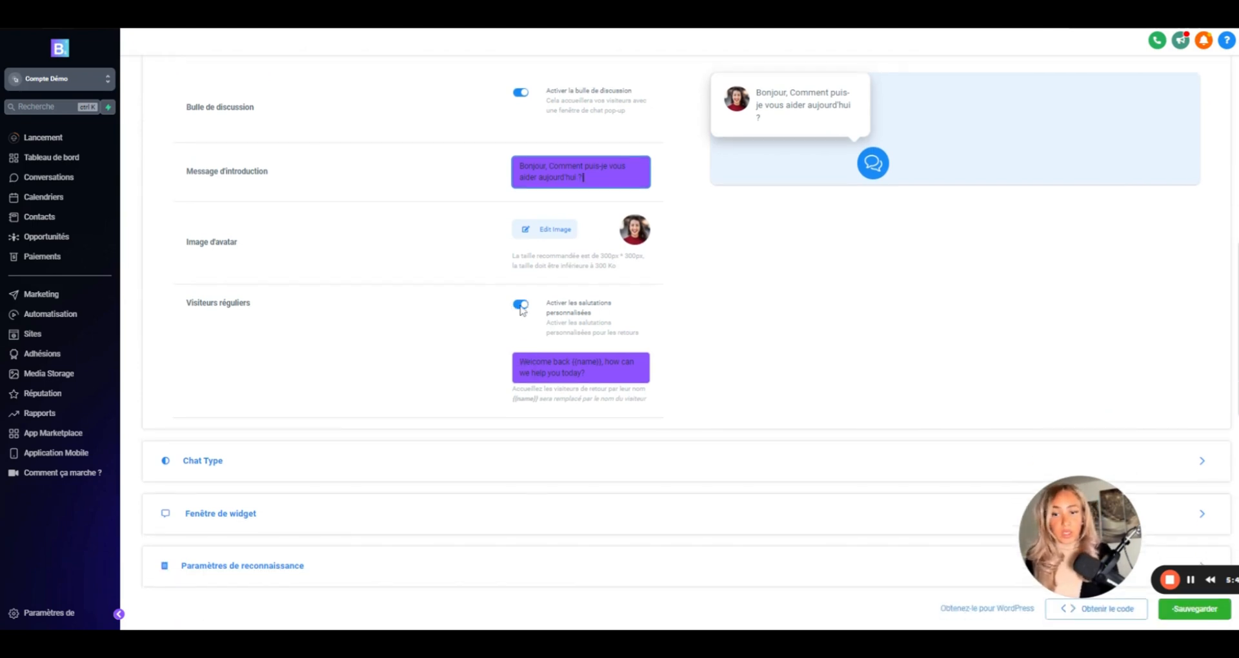
click(520, 308)
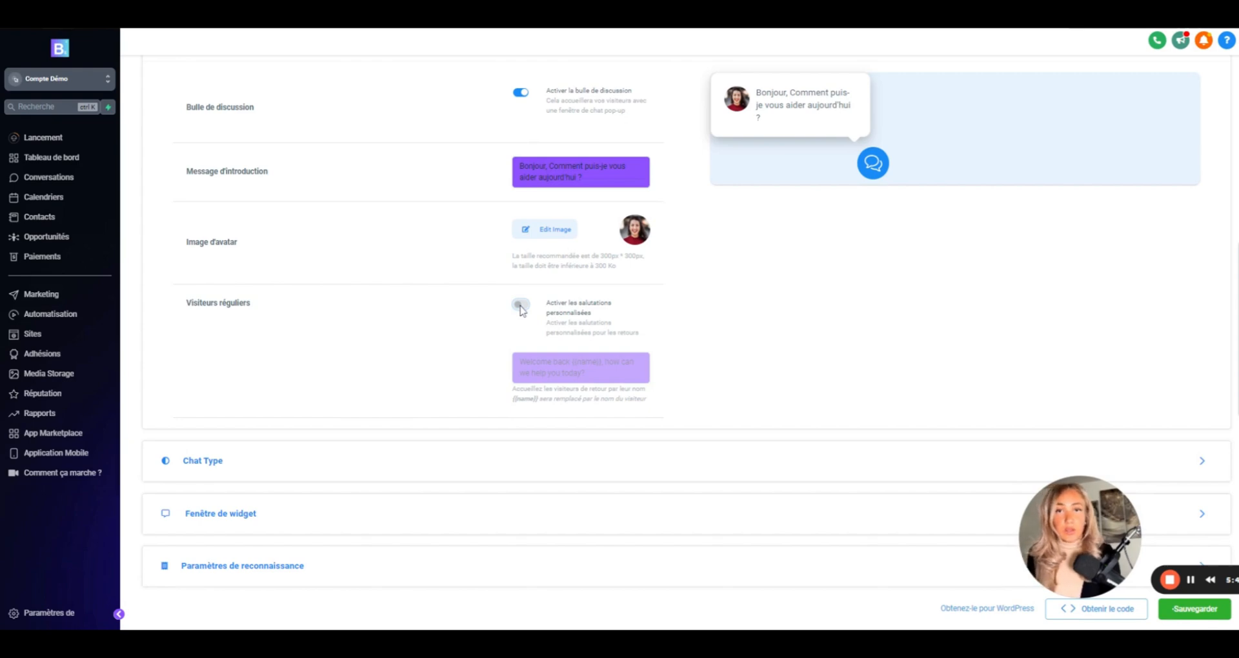
click(522, 306)
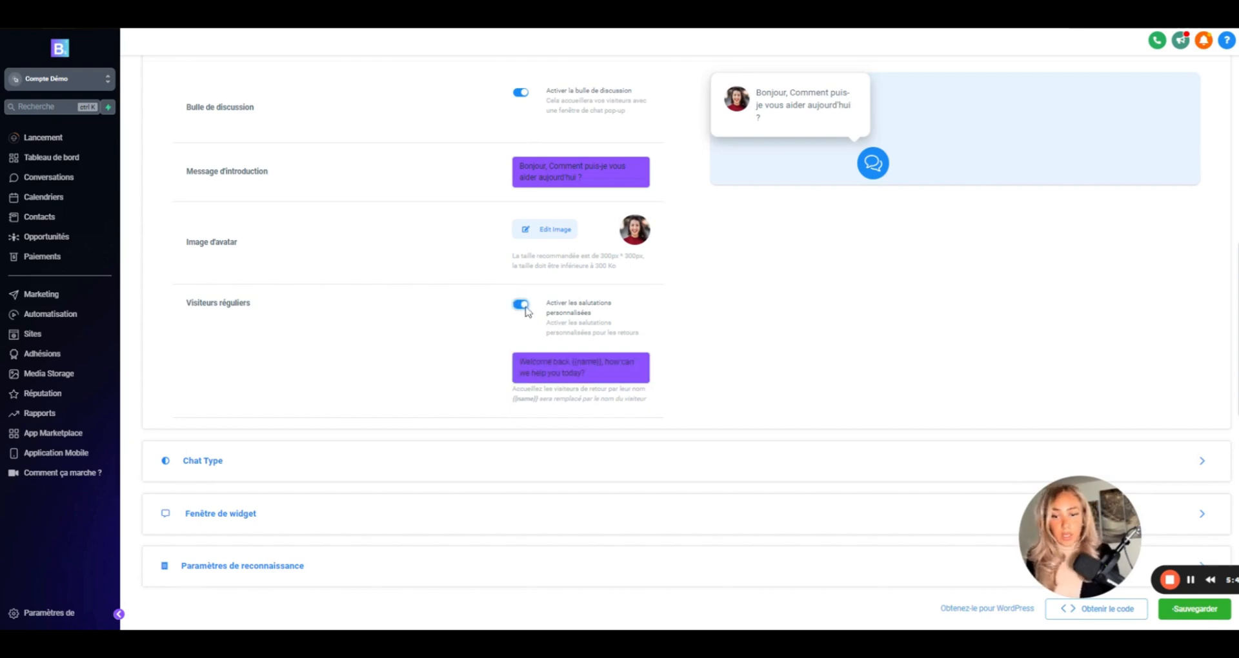
click(585, 373)
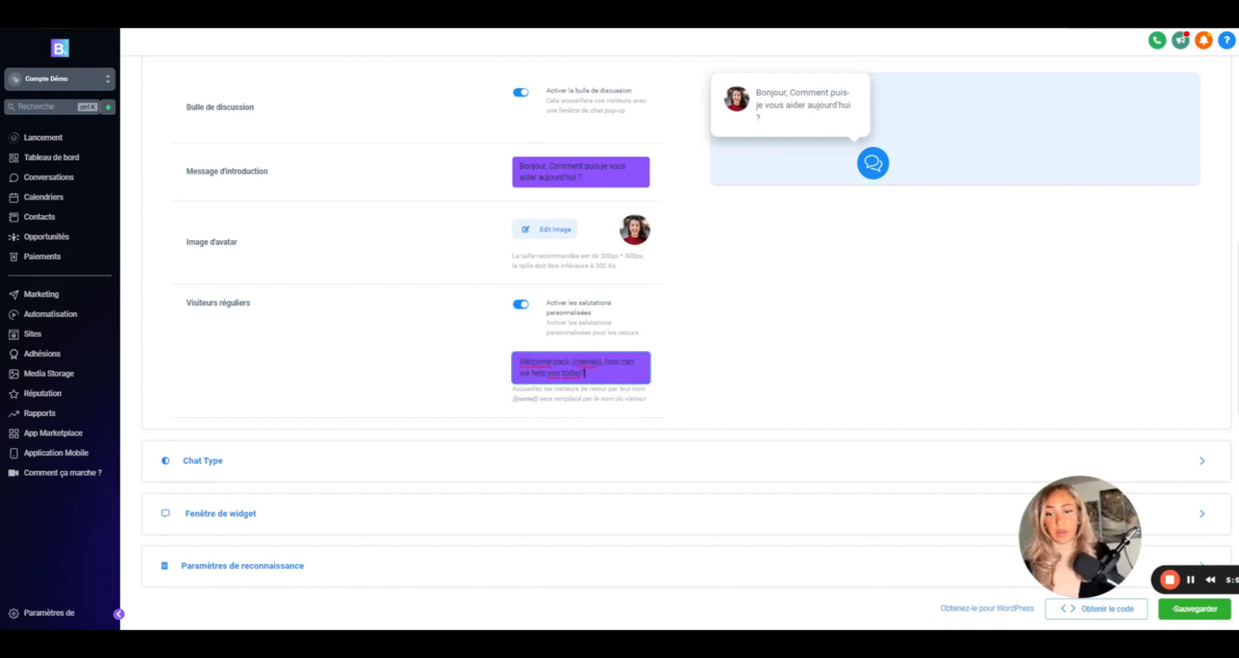
click(258, 458)
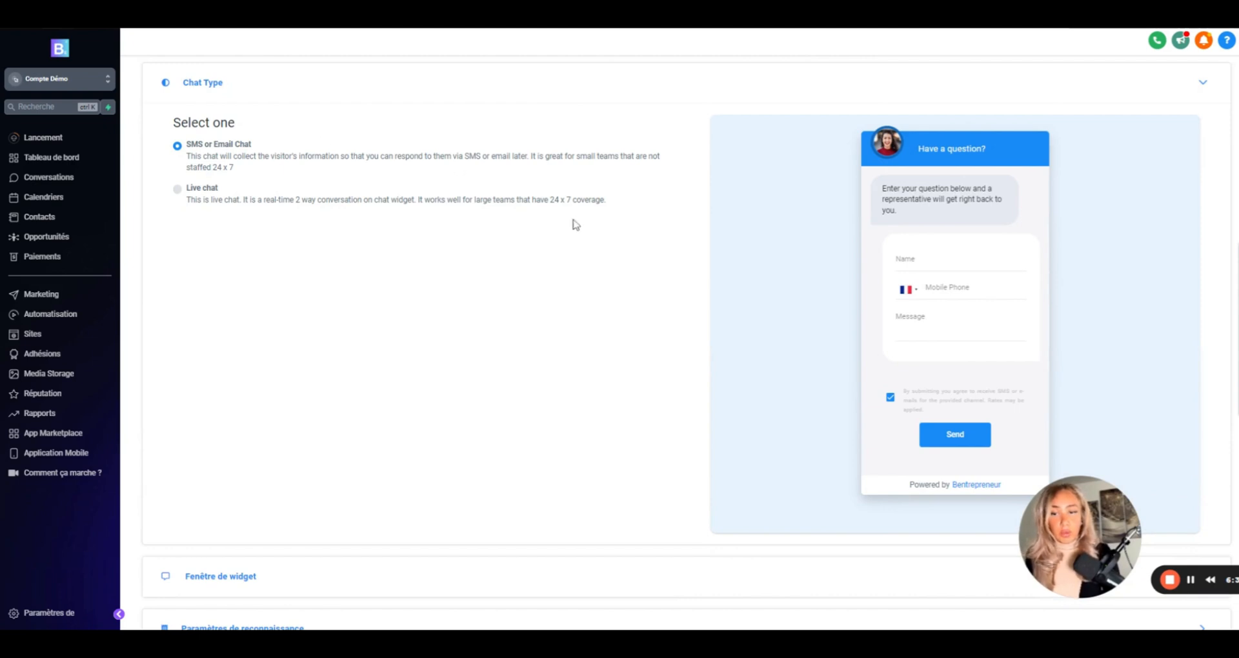
- Add an E-mail field to the widget window form
scroll(576, 224, down, 2)
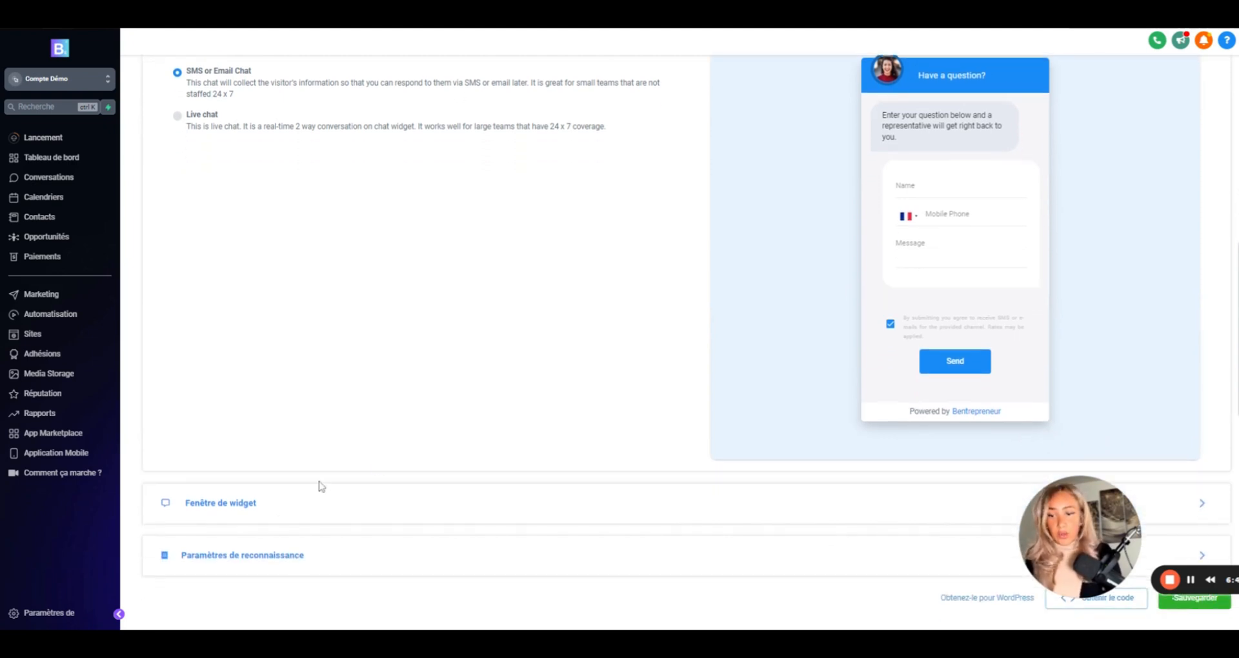
click(232, 507)
scroll(365, 212, up, 3)
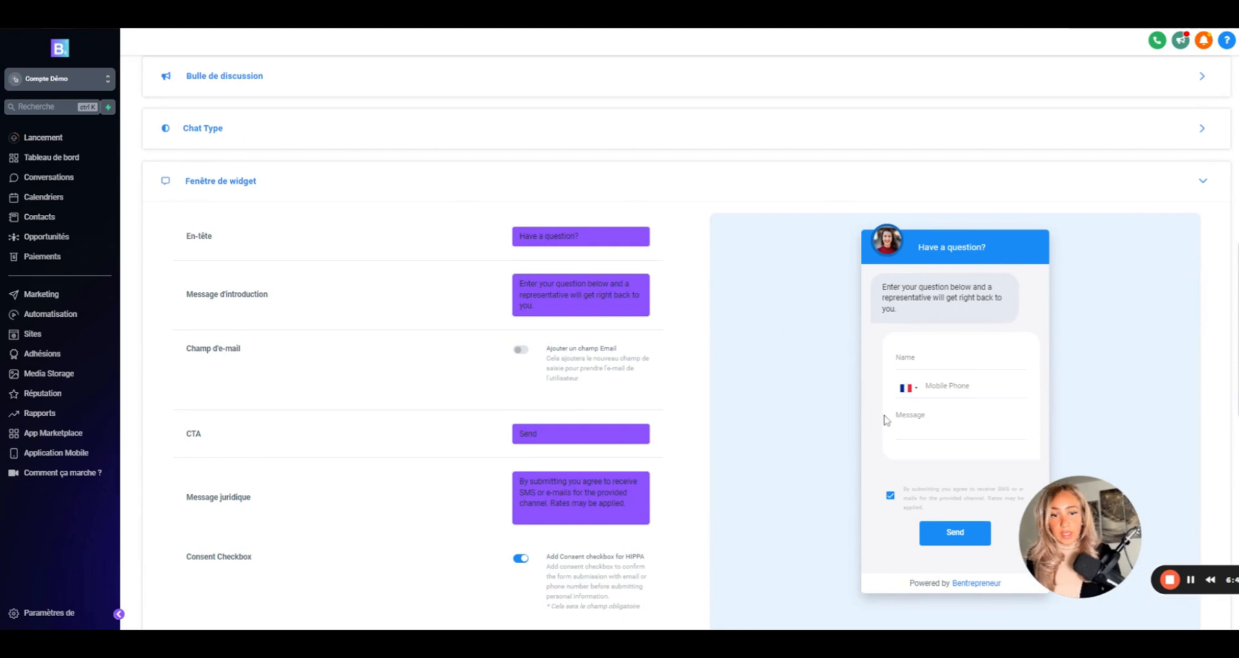
drag(581, 236, 453, 237)
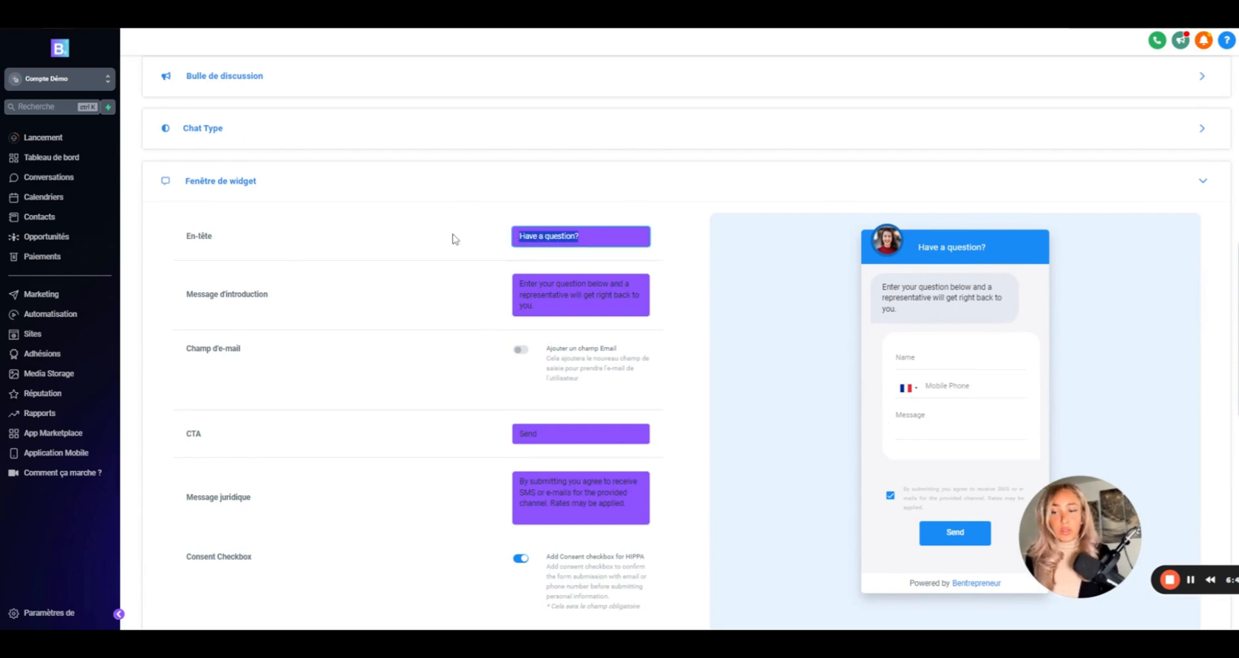
scroll(644, 397, down, 4)
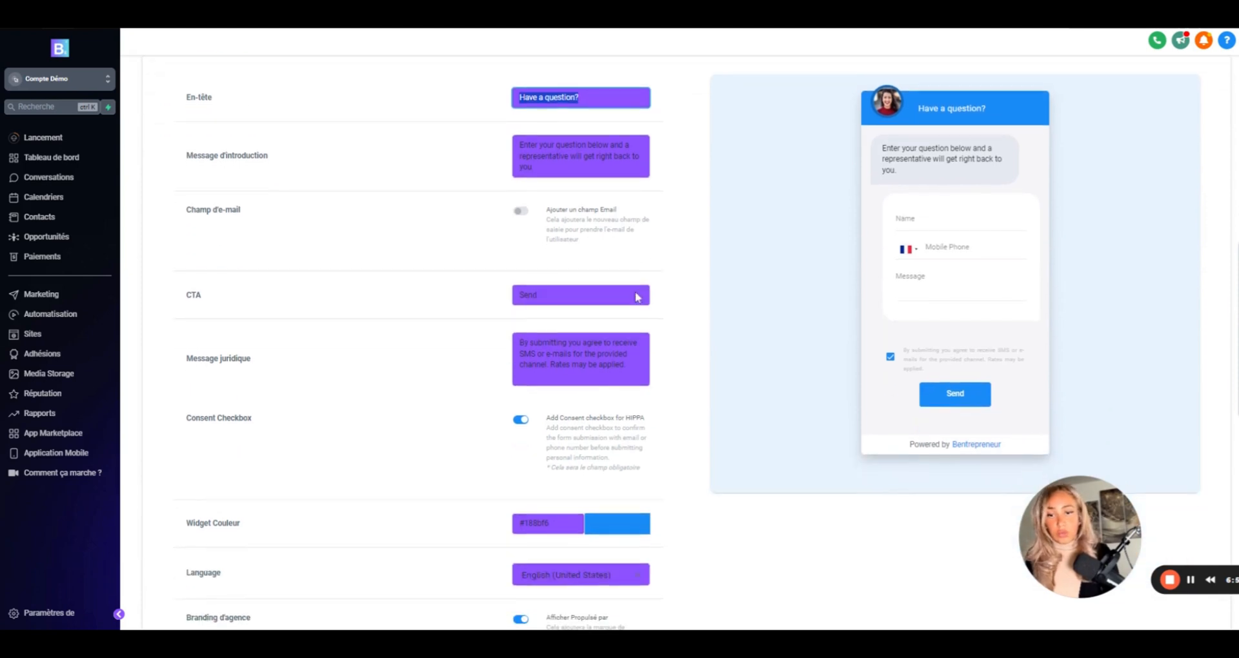
scroll(454, 330, down, 2)
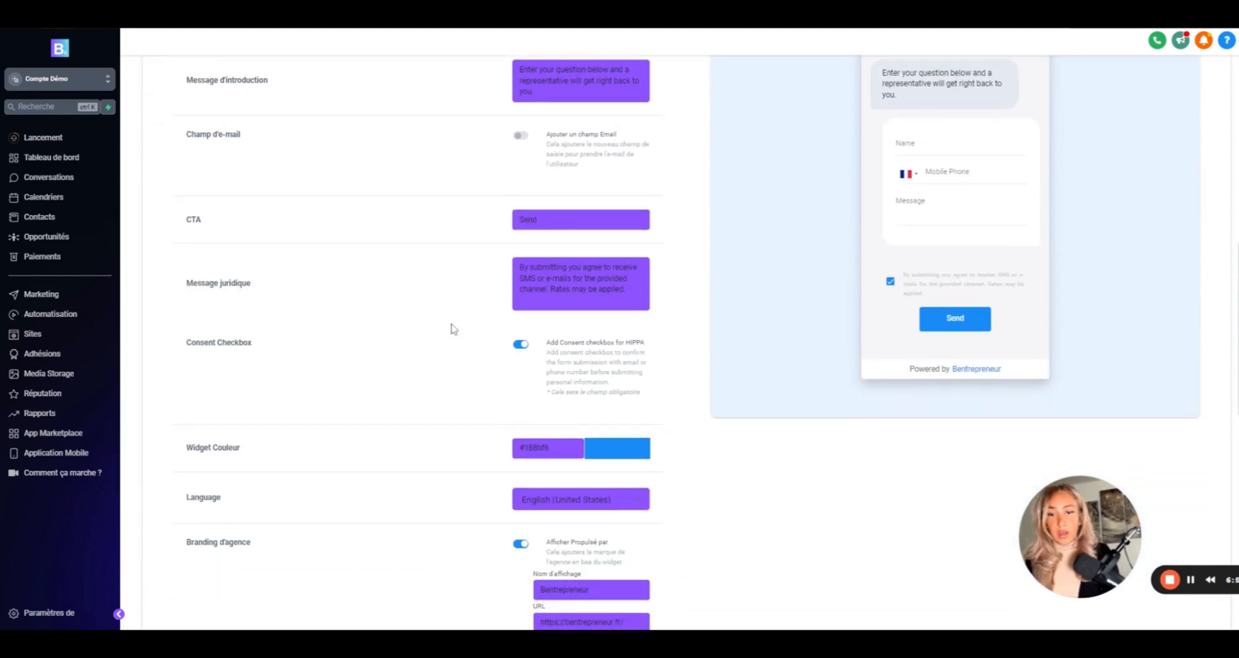
scroll(475, 212, up, 1)
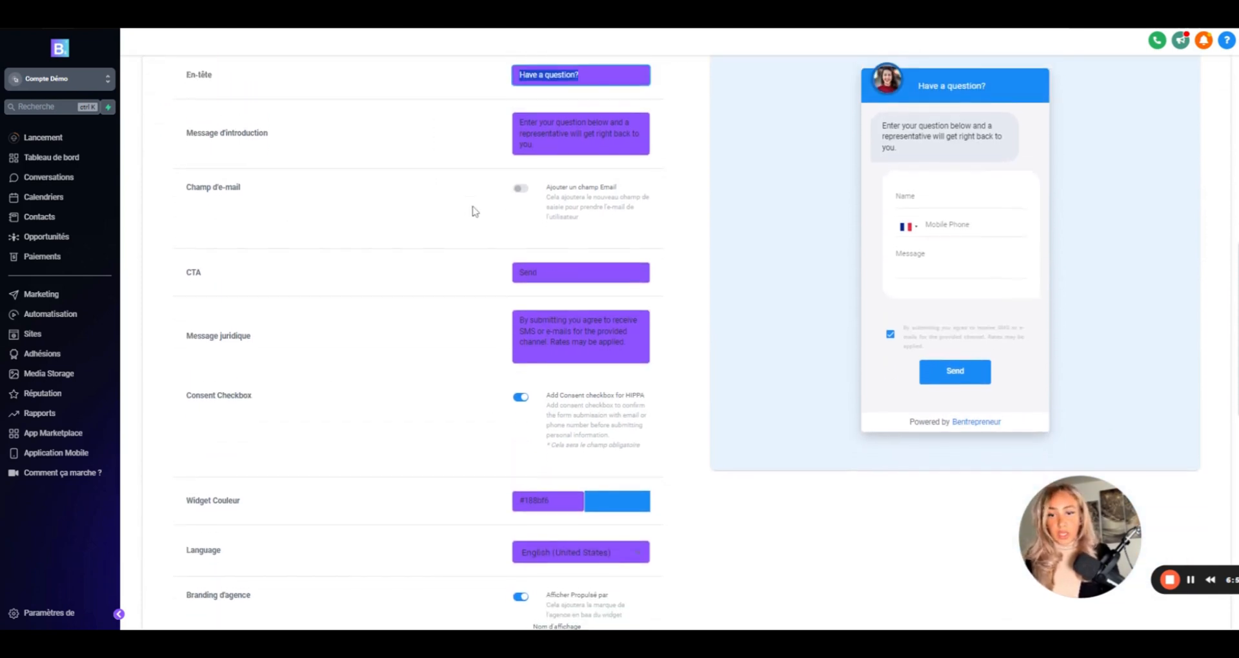
click(521, 193)
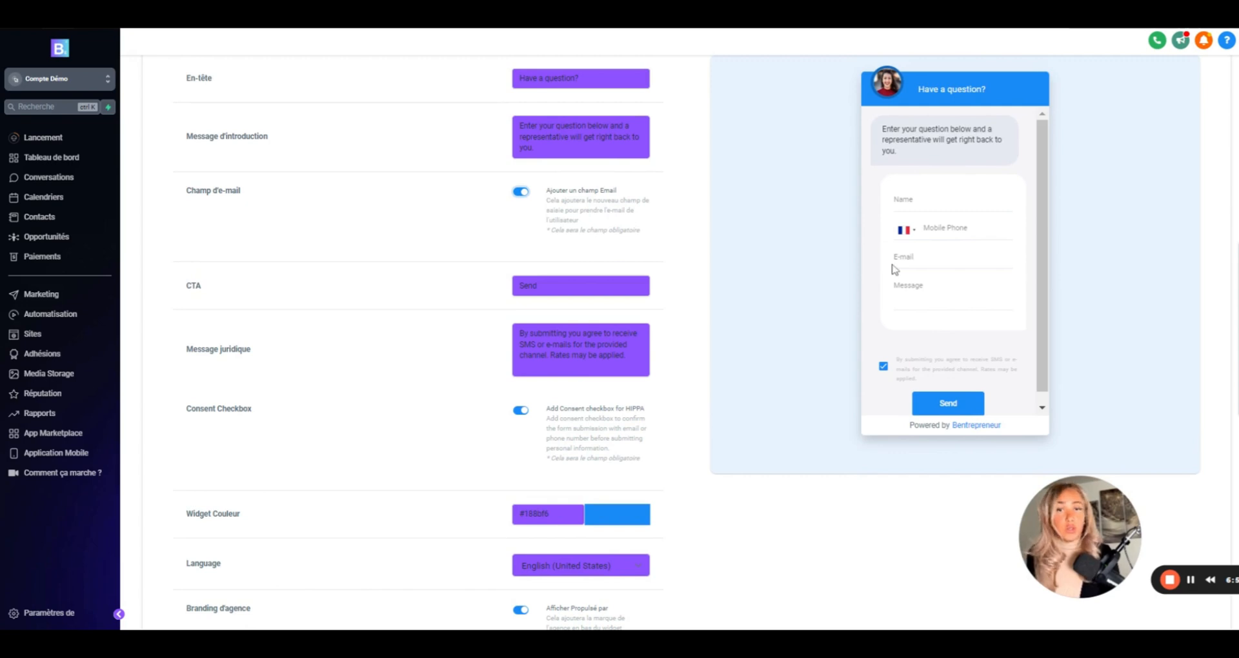
- Change the widget's CTA button text from Send to Envoyer
scroll(556, 224, down, 2)
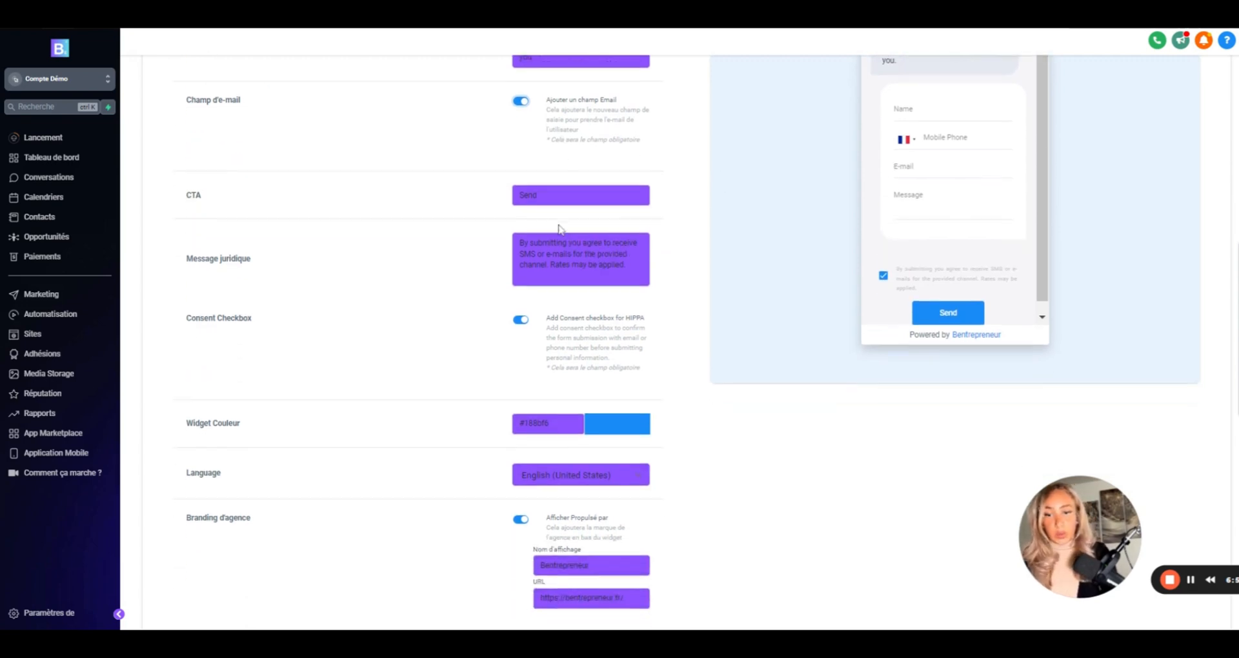
drag(540, 195, 488, 197)
text(En)
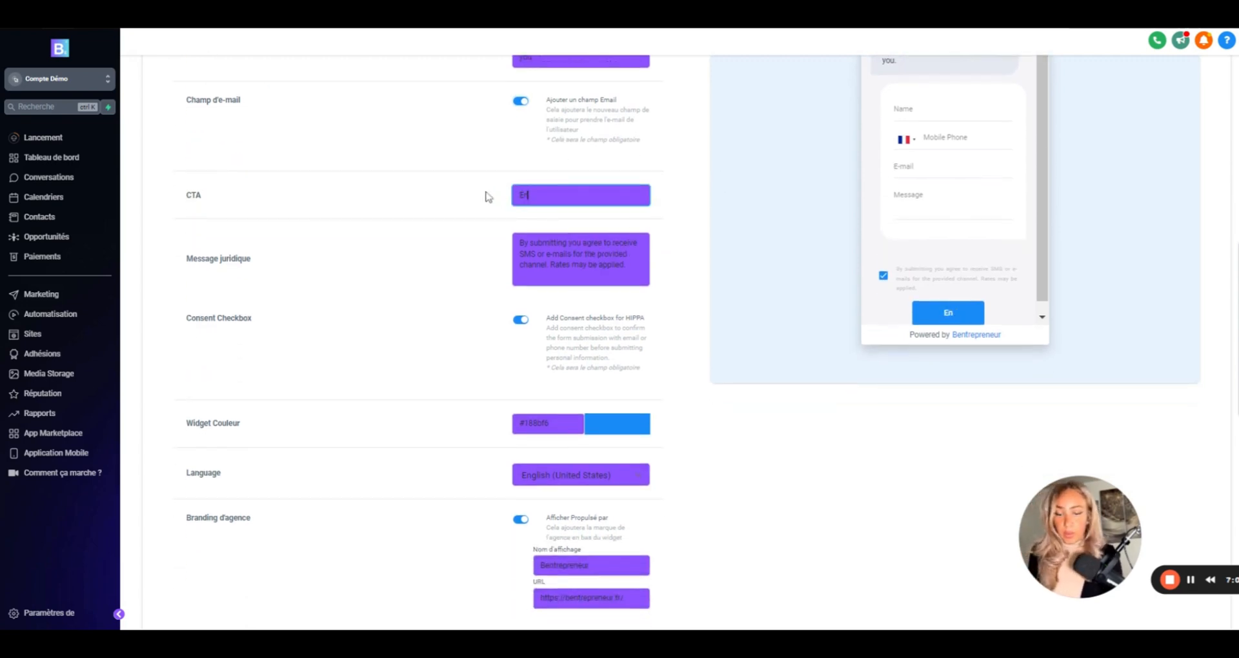
text(voyer)
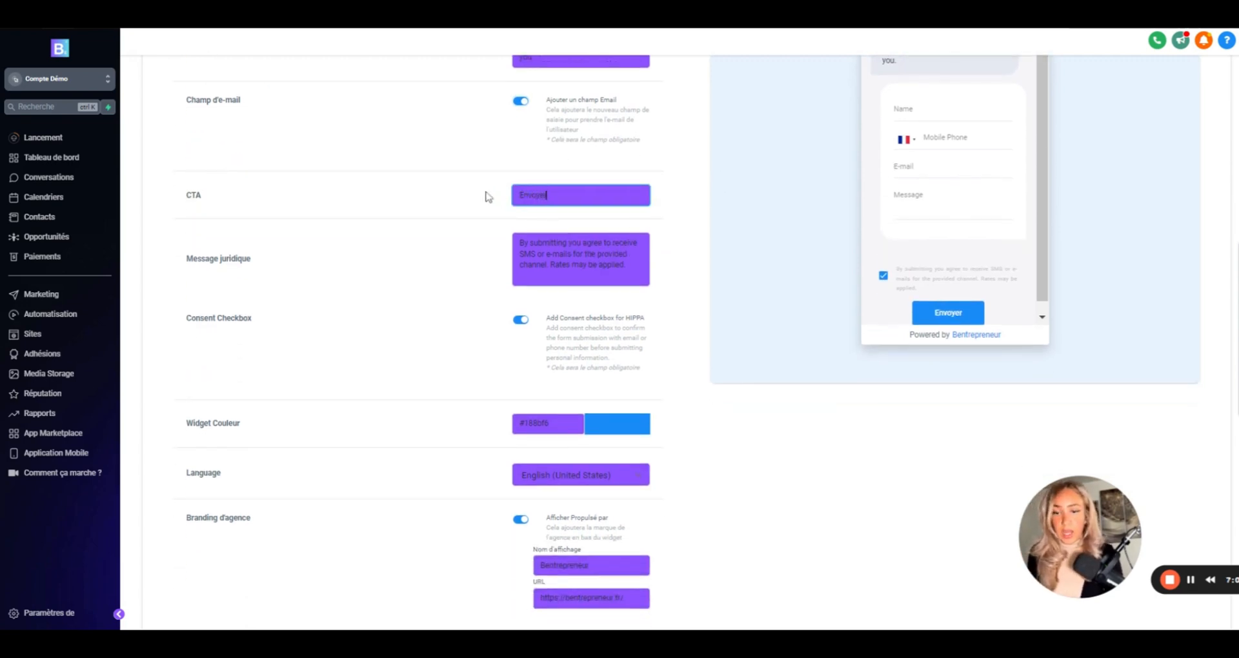
click(611, 428)
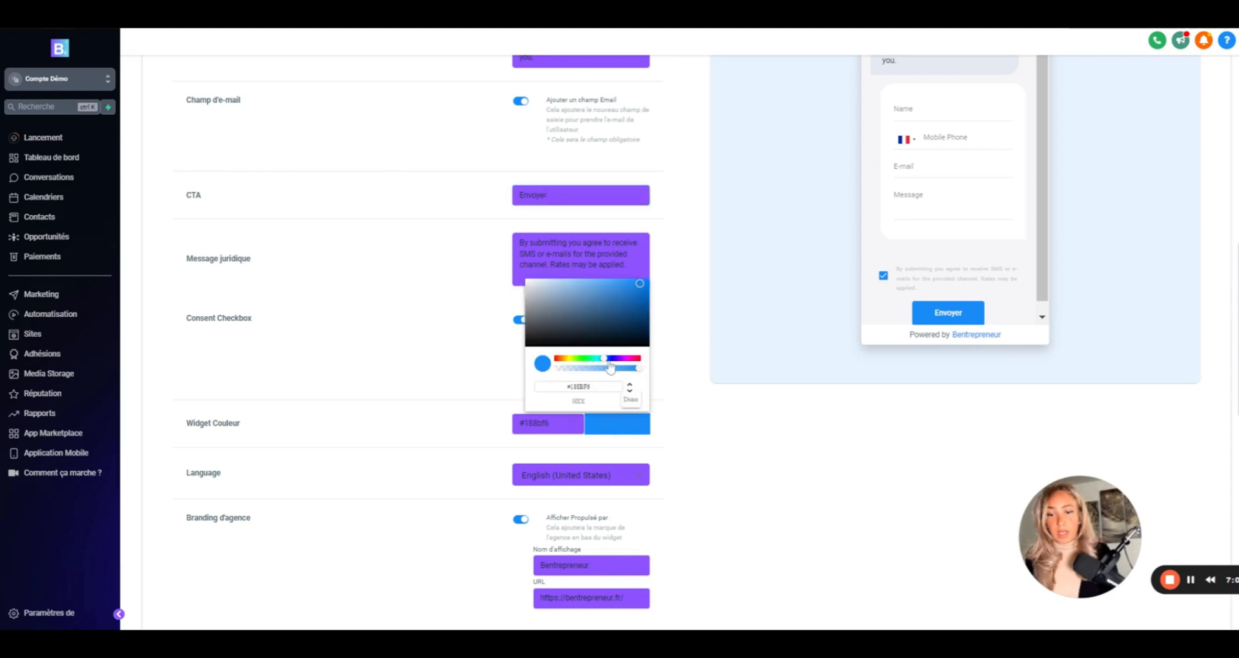
- Adjust the widget colour, set language to French (France), and turn off agency branding
mouse_move(604, 360)
mouse_down()
mouse_move(556, 366)
mouse_move(607, 365)
mouse_up()
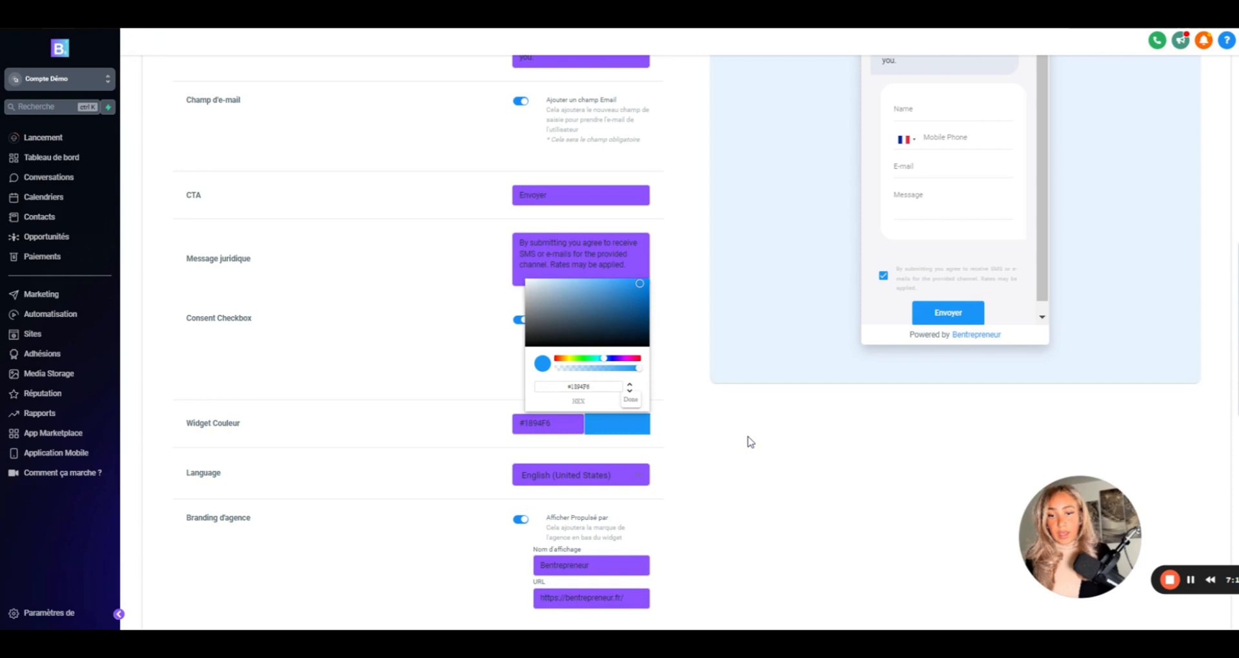
click(631, 401)
scroll(664, 437, down, 2)
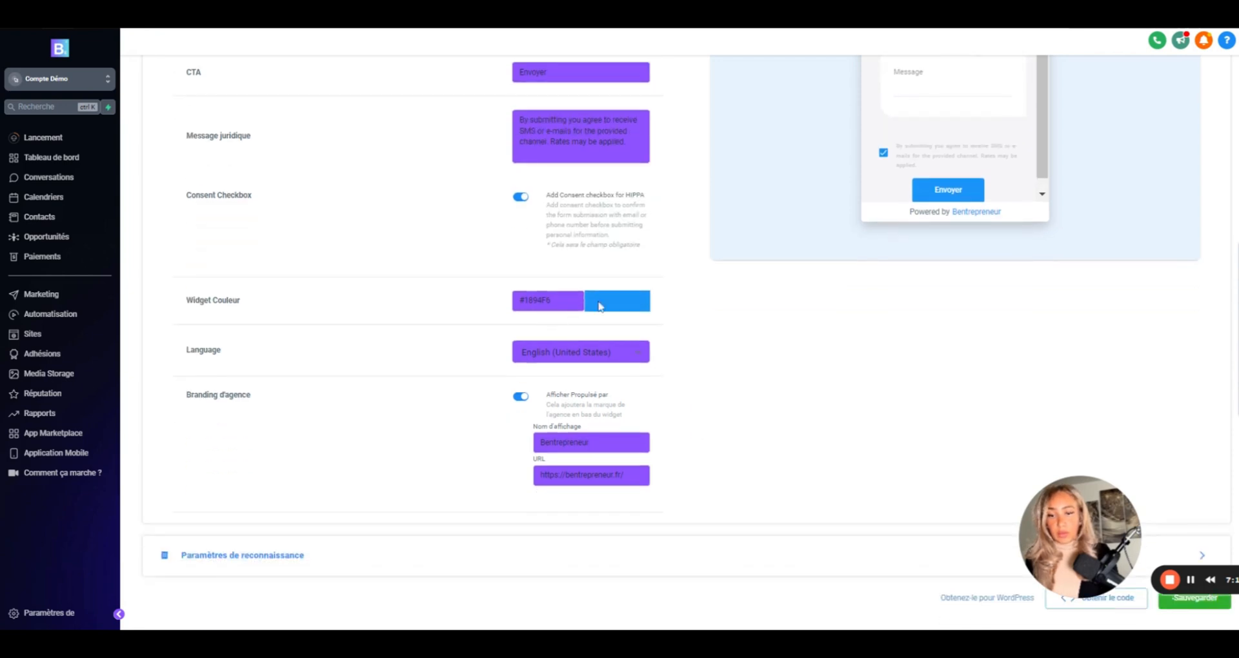
click(588, 355)
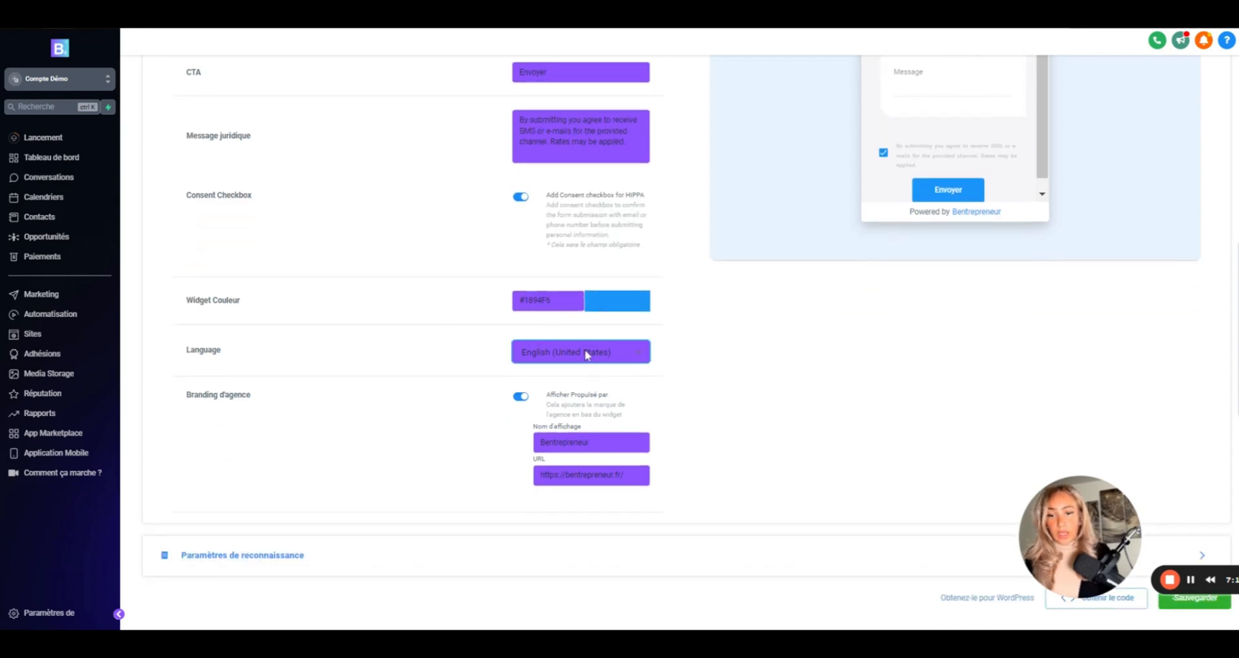
click(576, 372)
click(521, 397)
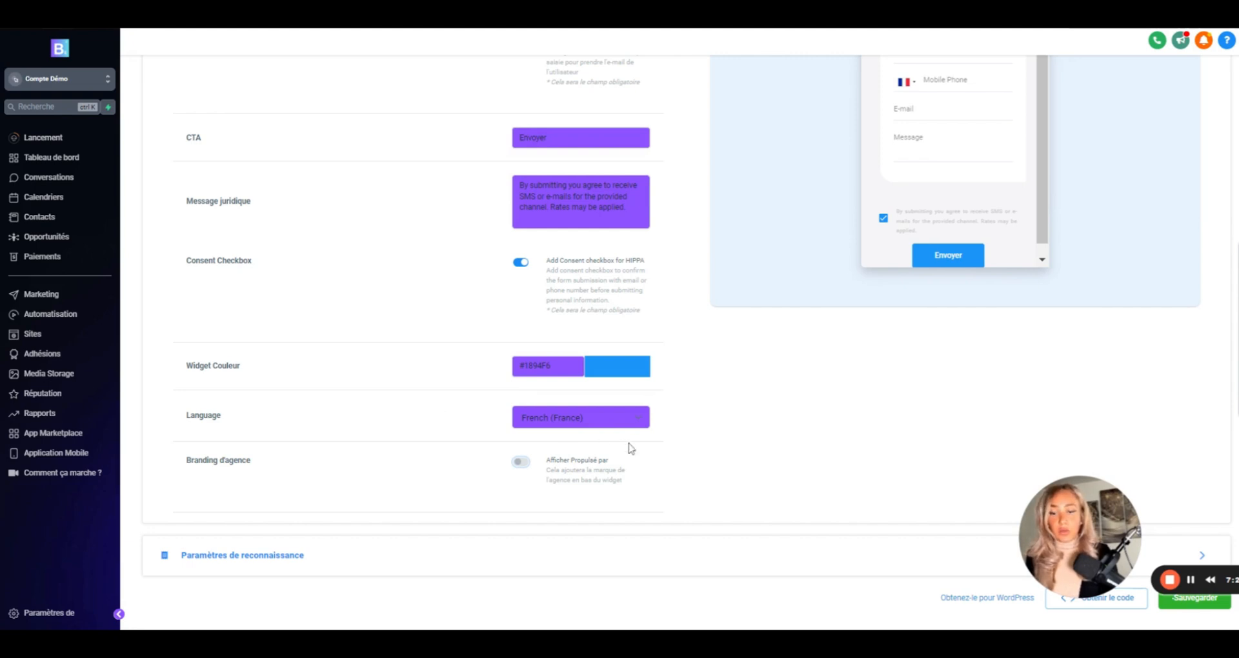
click(261, 565)
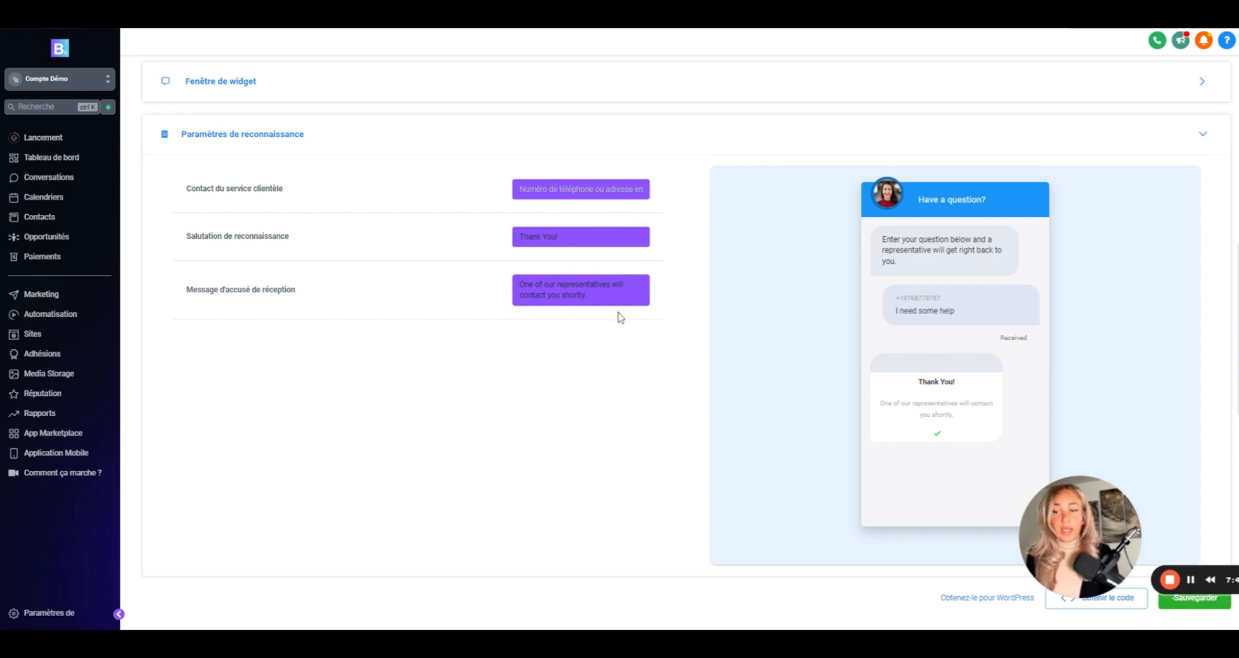
- Save the chatbot acknowledgement settings and go to the WordPress LeadConnector Settings page
scroll(1013, 441, up, 1)
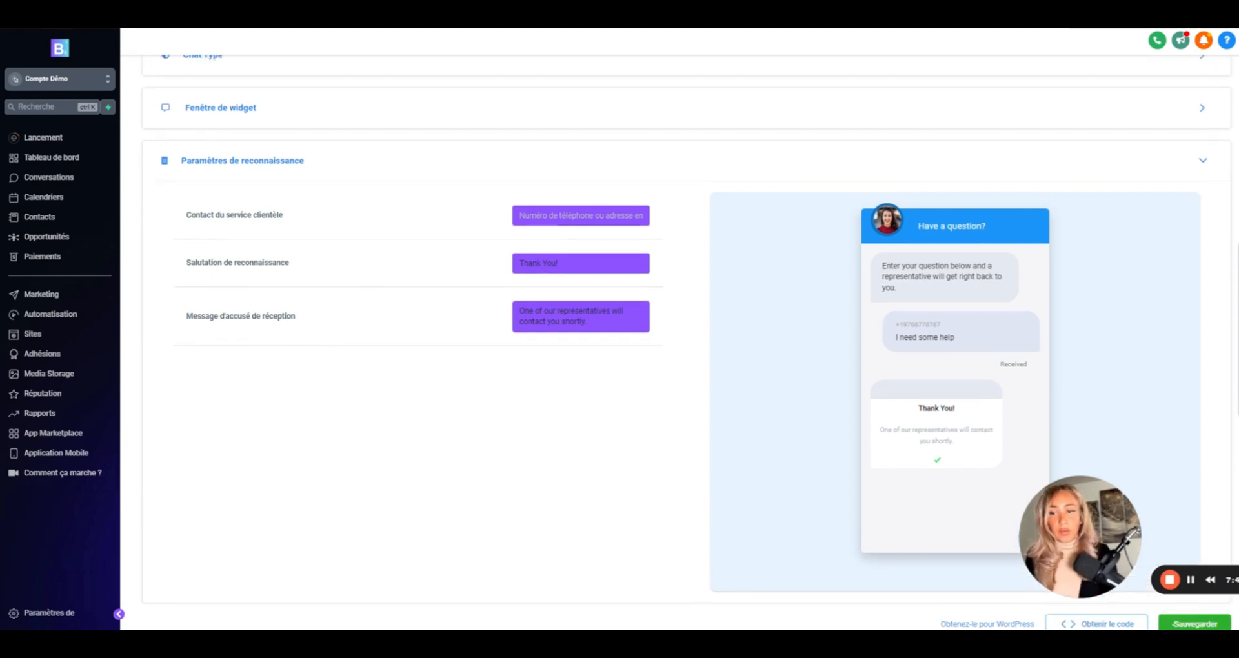
scroll(1013, 442, down, 1)
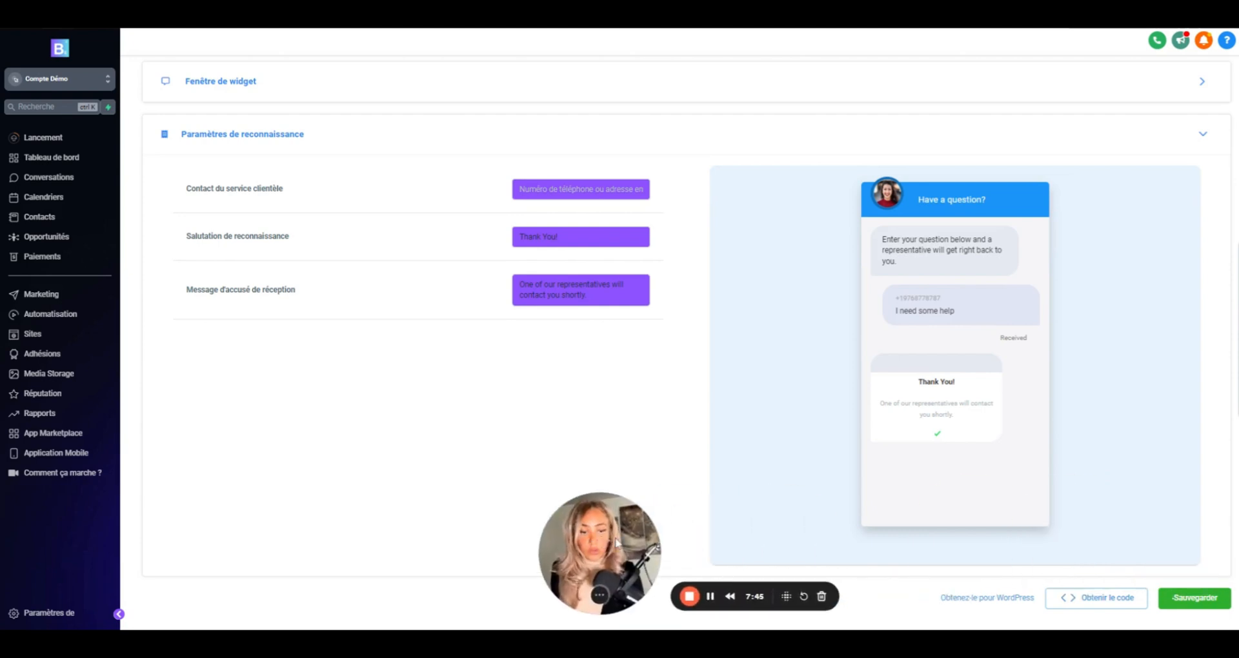
click(1200, 599)
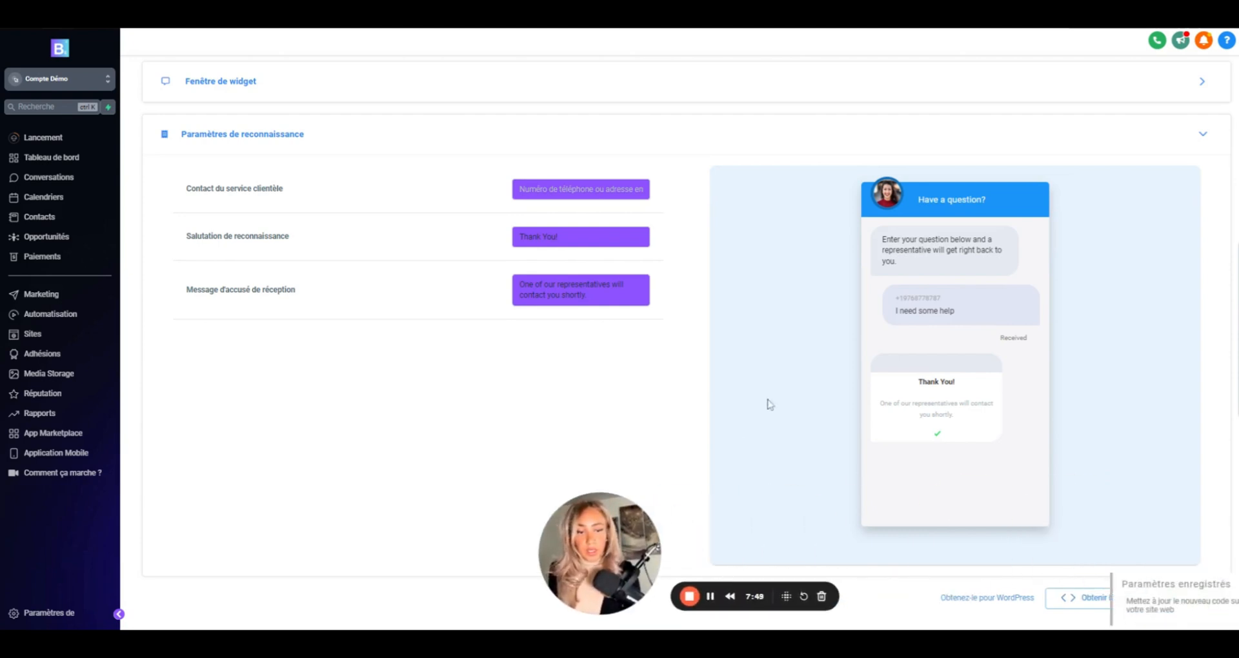
scroll(586, 435, up, 3)
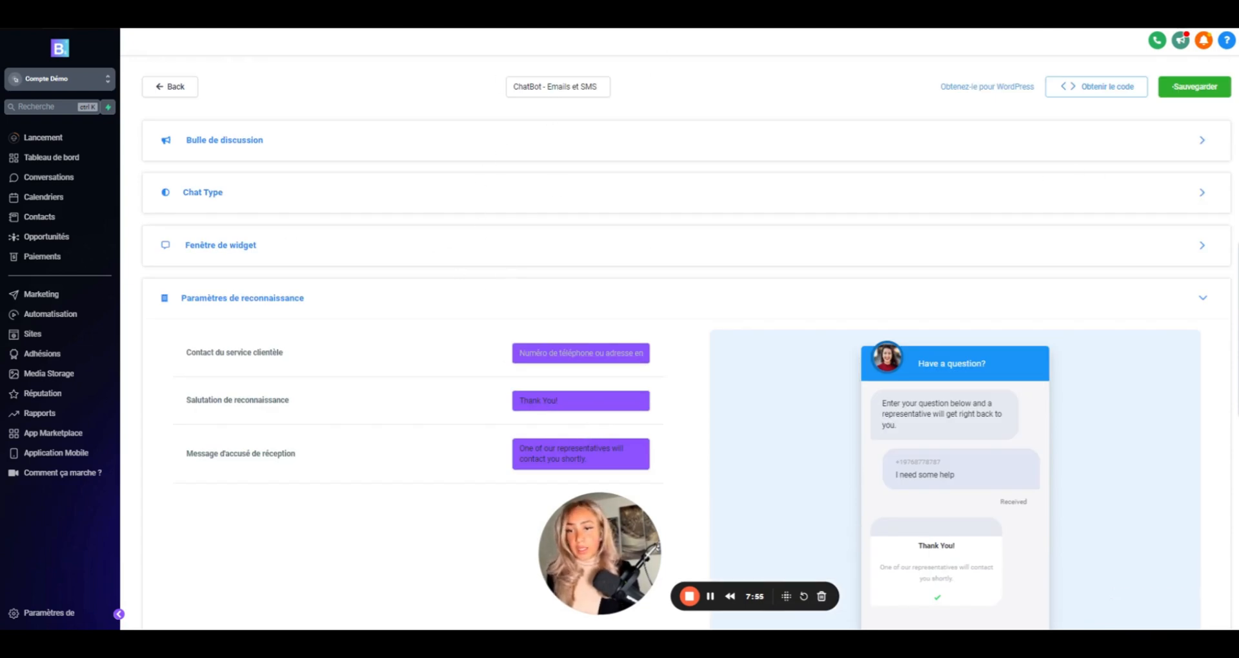
click(52, 14)
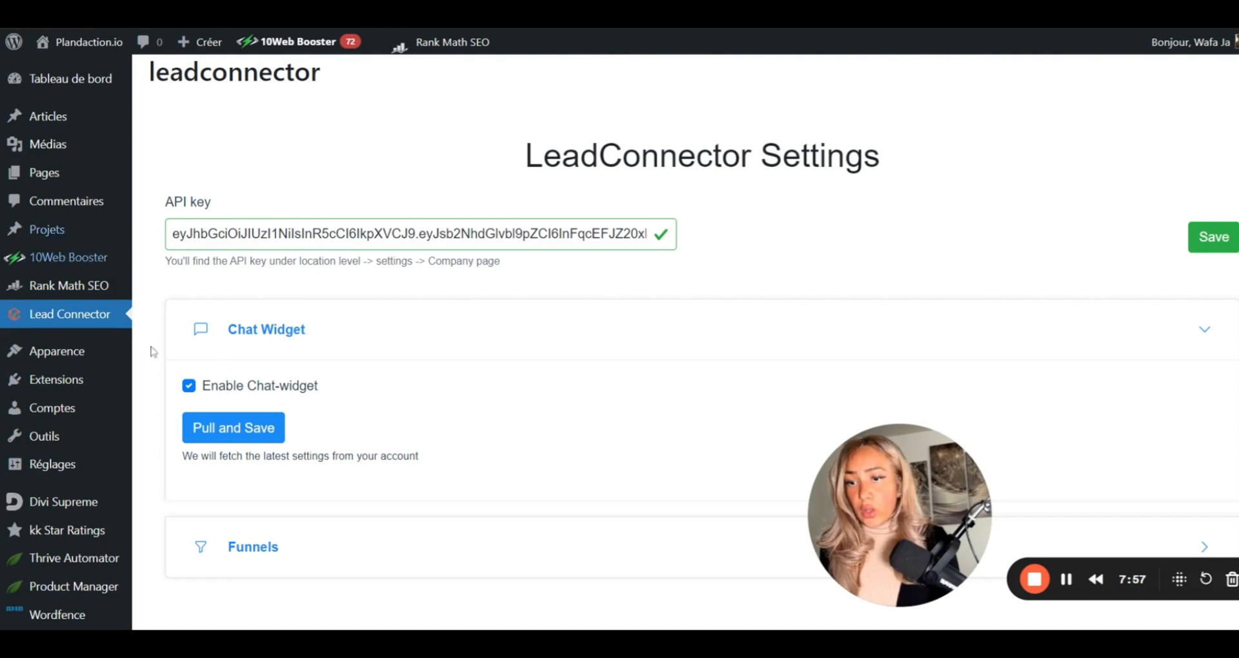
- Pull and save the chat widget settings in WordPress, select the rejected API key, and return to HighLevel
click(236, 433)
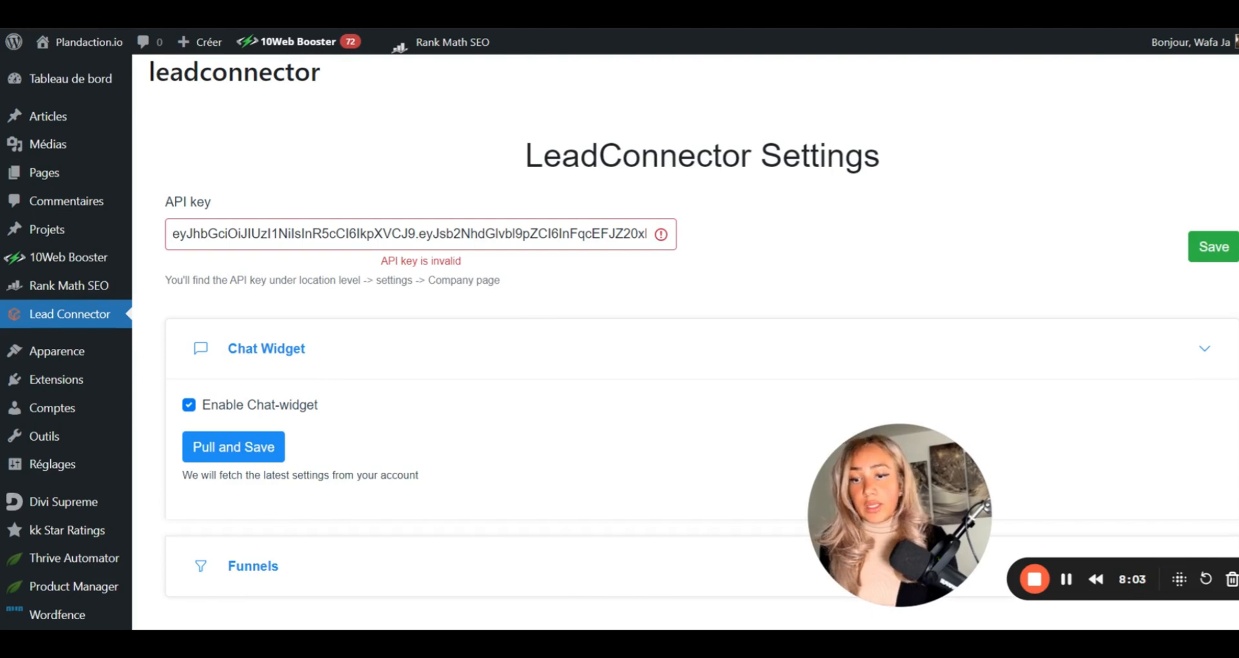
triple_click(619, 234)
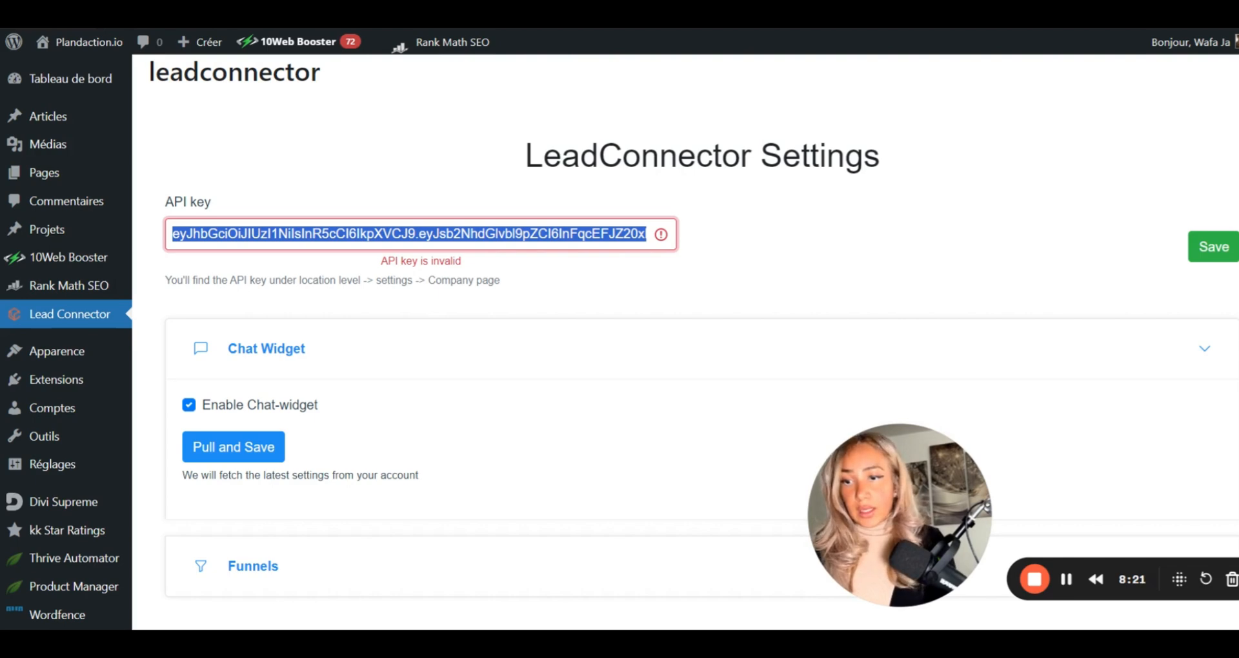
key(ctrl+Tab)
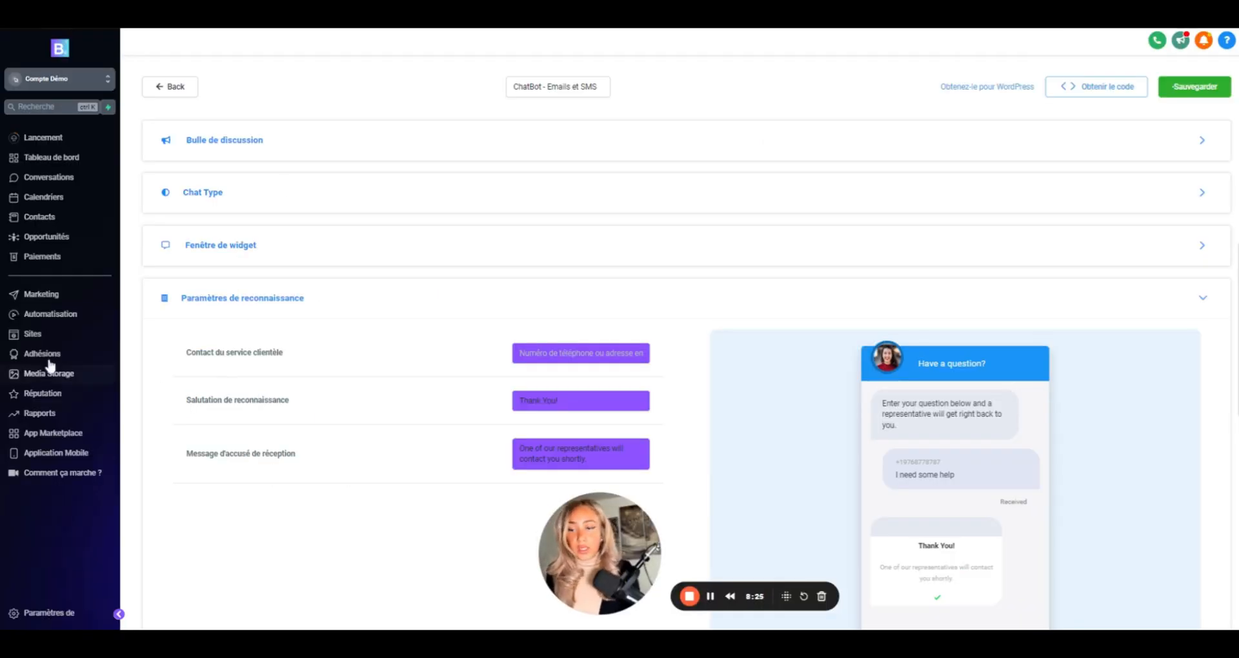
- Open the 999. Big SaaS Website v2 site in Sites and edit its Home Page
click(41, 335)
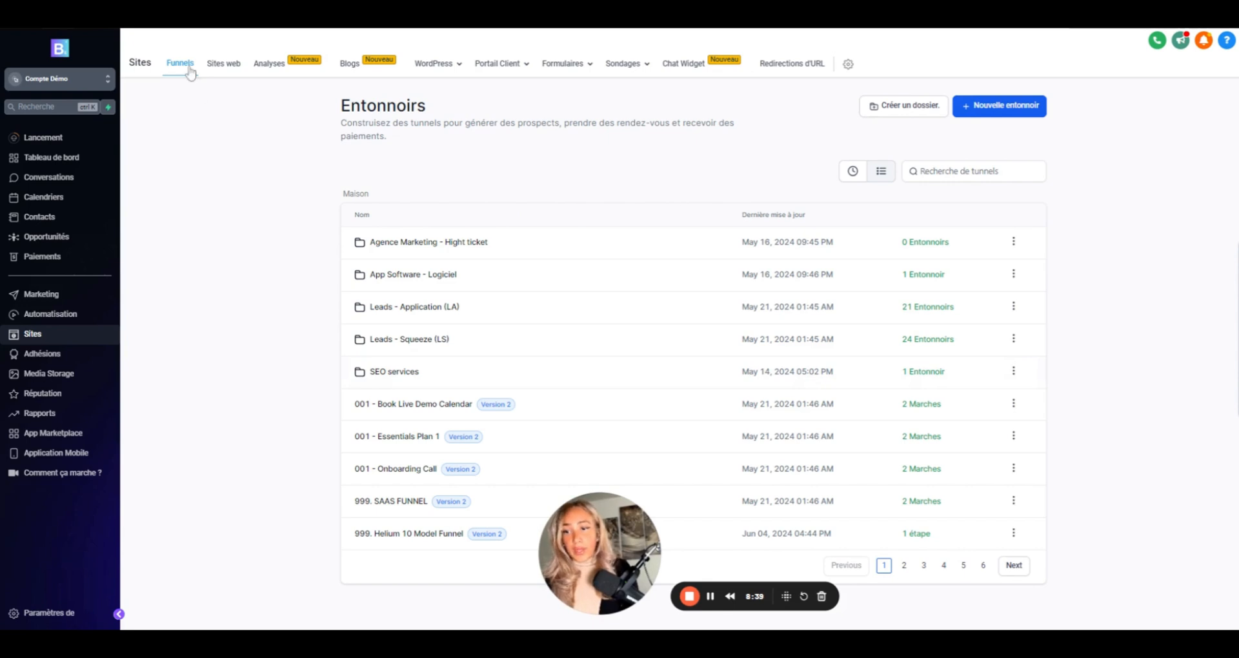
click(237, 70)
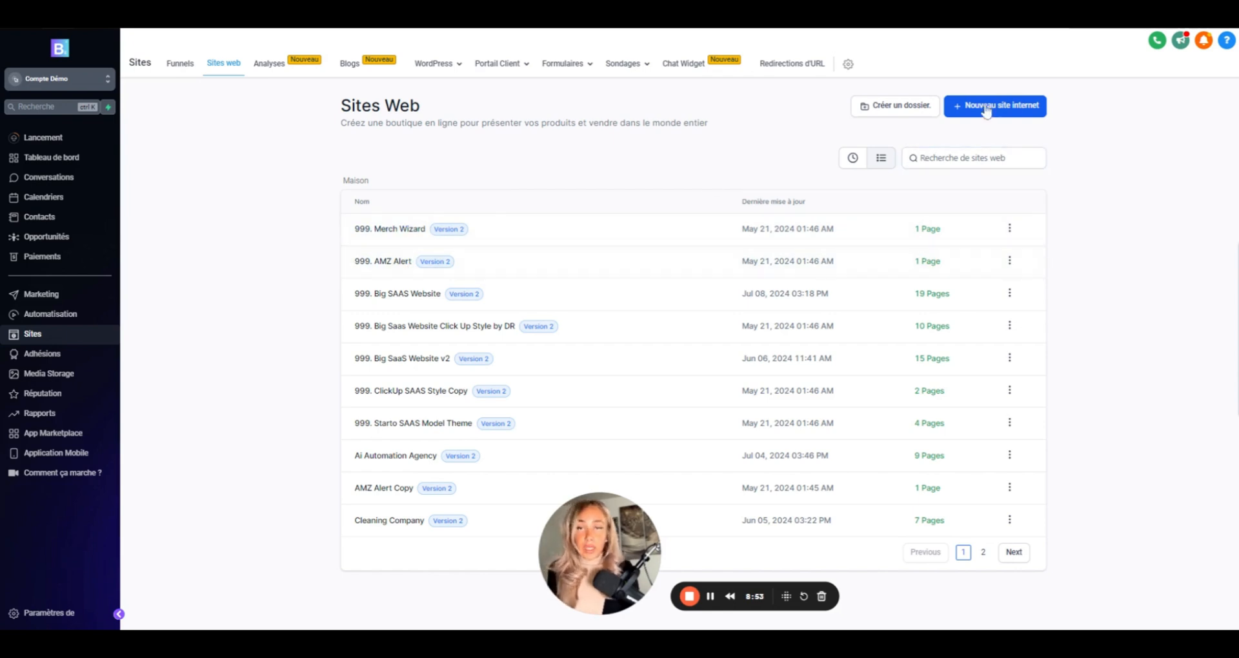
click(390, 359)
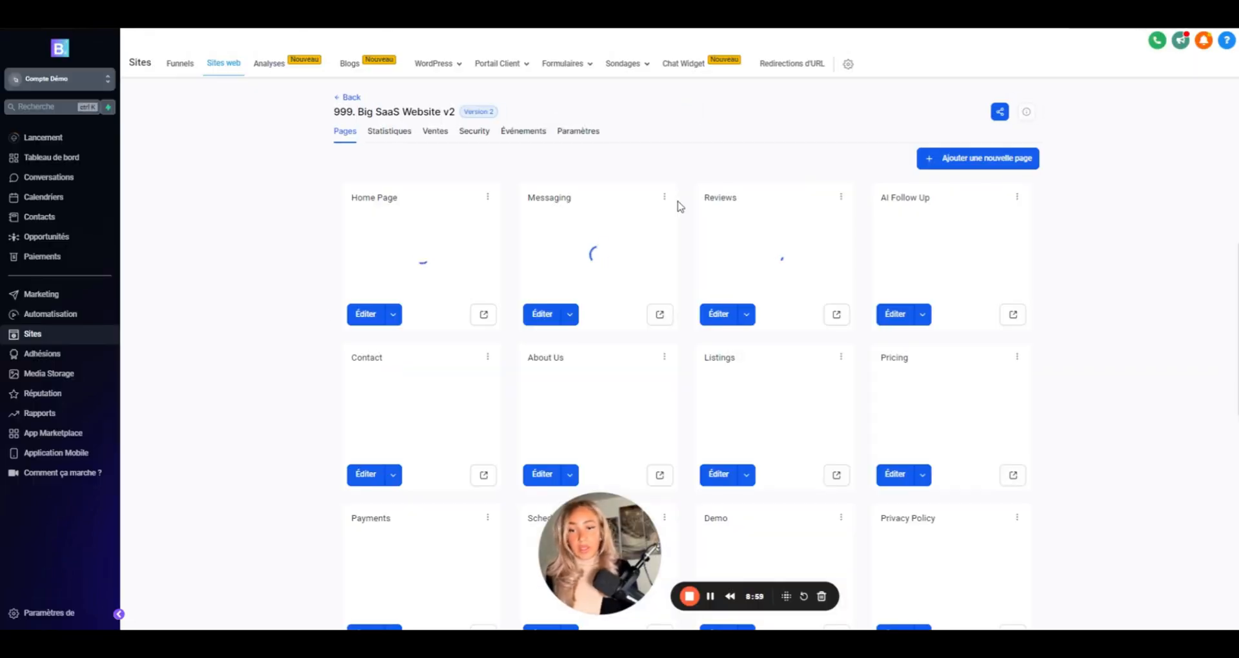
scroll(416, 249, down, 1)
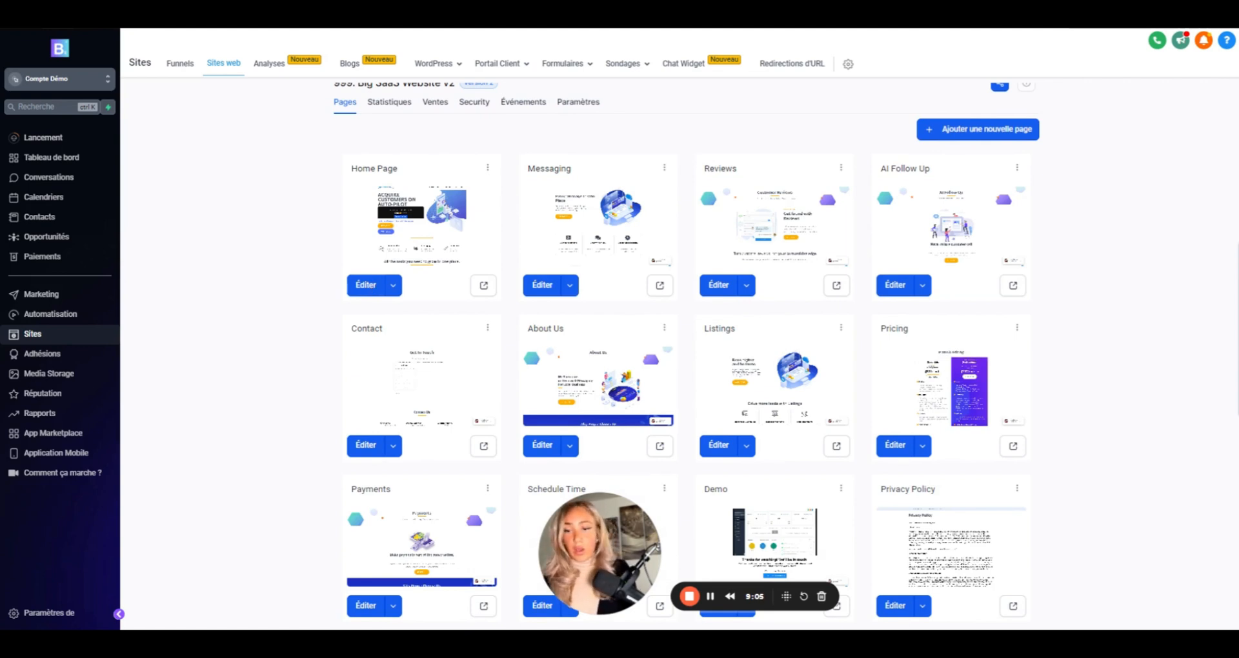
click(366, 285)
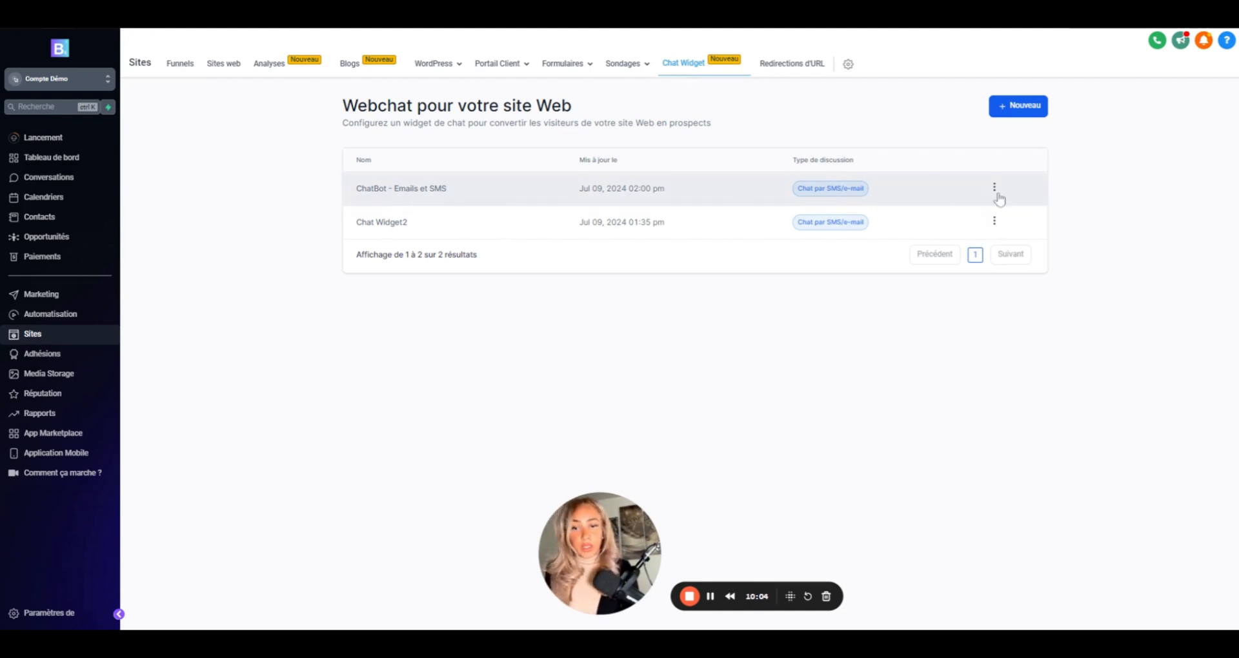
- Copy the embed code of the ChatBot - Emails et SMS widget
click(994, 189)
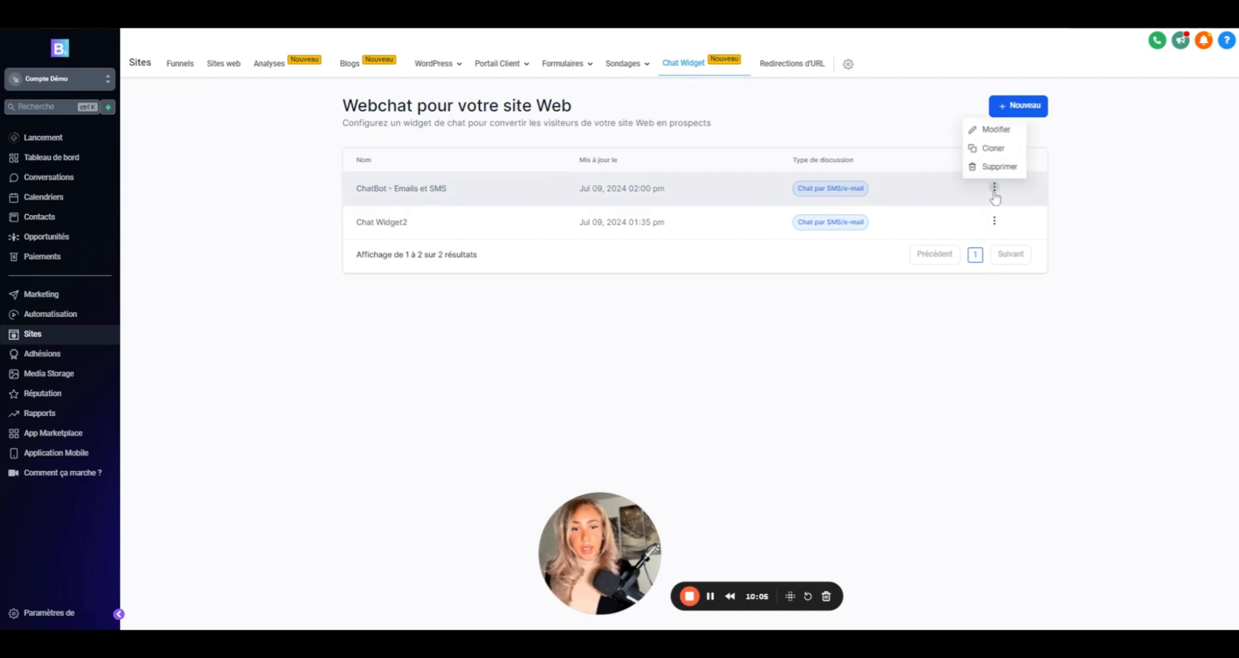
click(1000, 132)
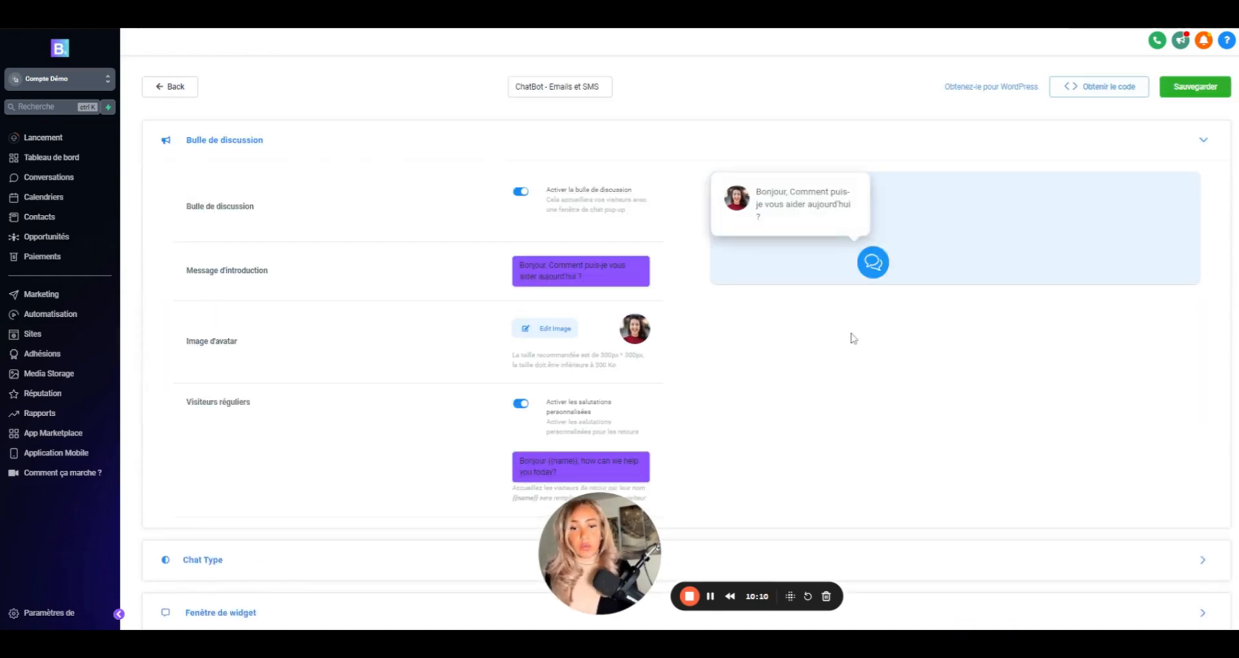
scroll(852, 337, down, 1)
scroll(1033, 282, up, 1)
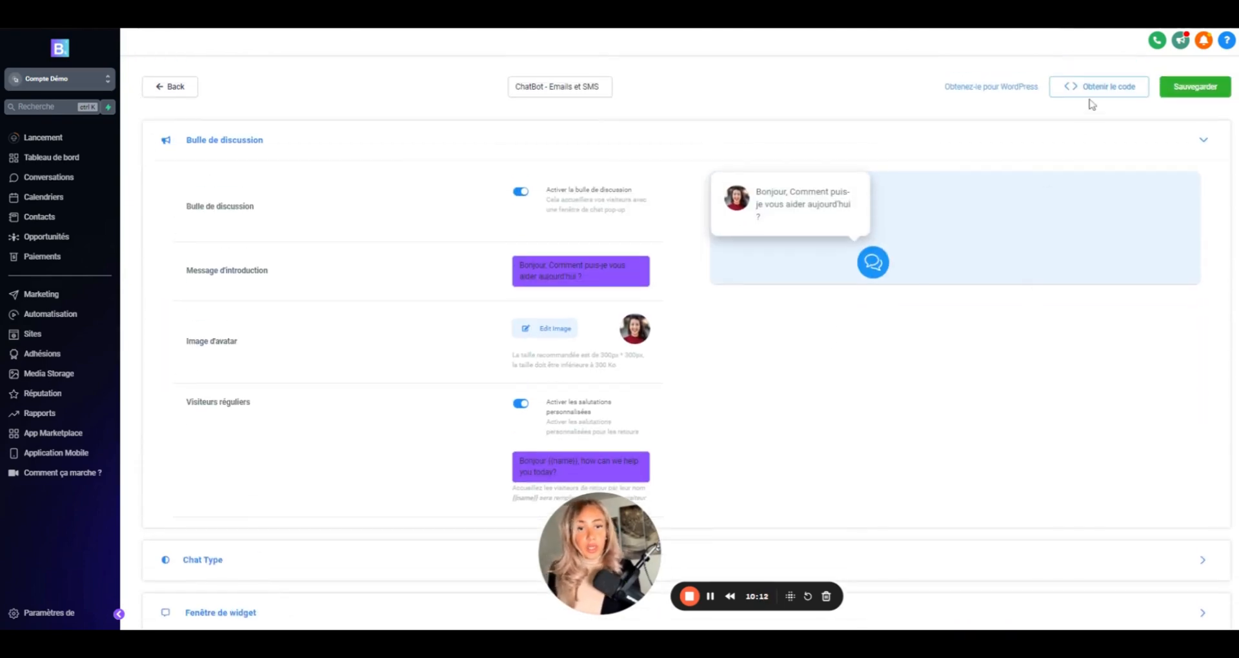
click(1093, 90)
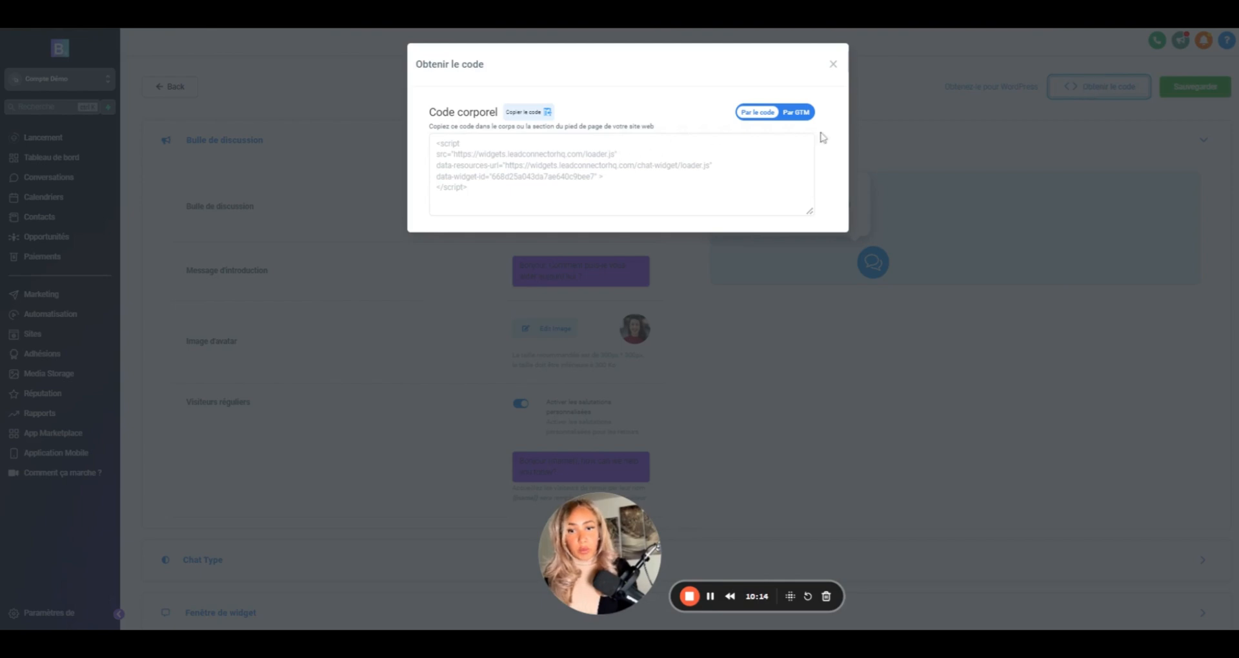
click(531, 112)
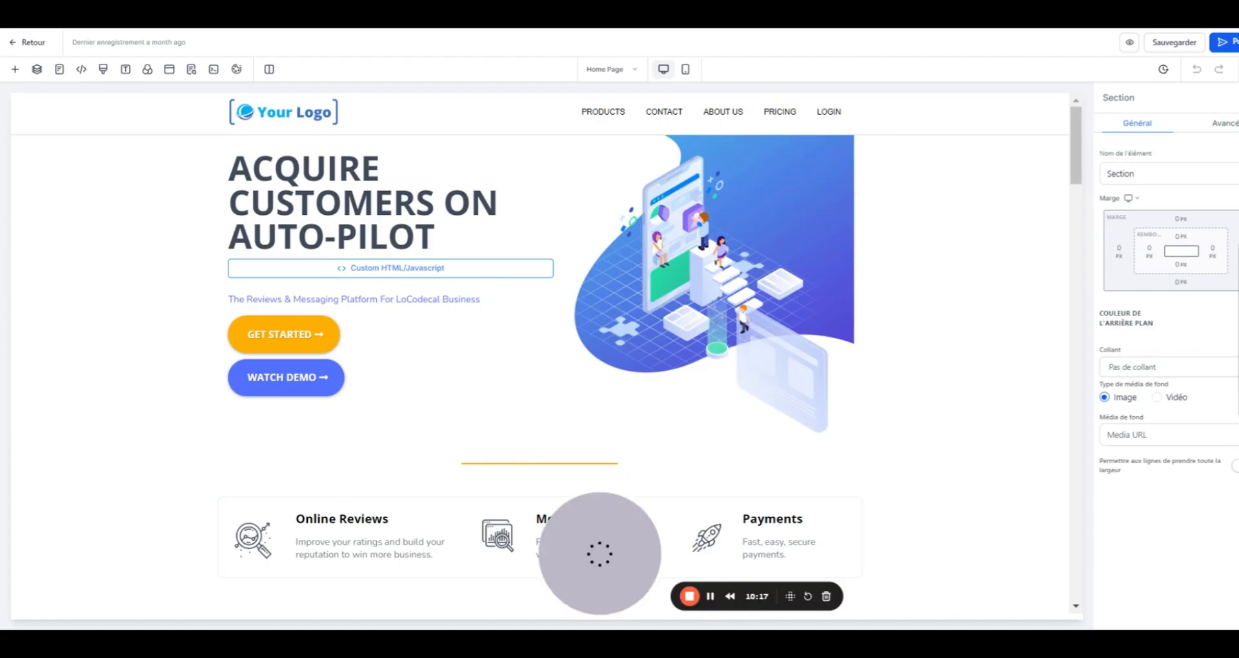
- Replace the old Custom HTML block with a new Code element under the WATCH DEMO button
scroll(438, 374, down, 1)
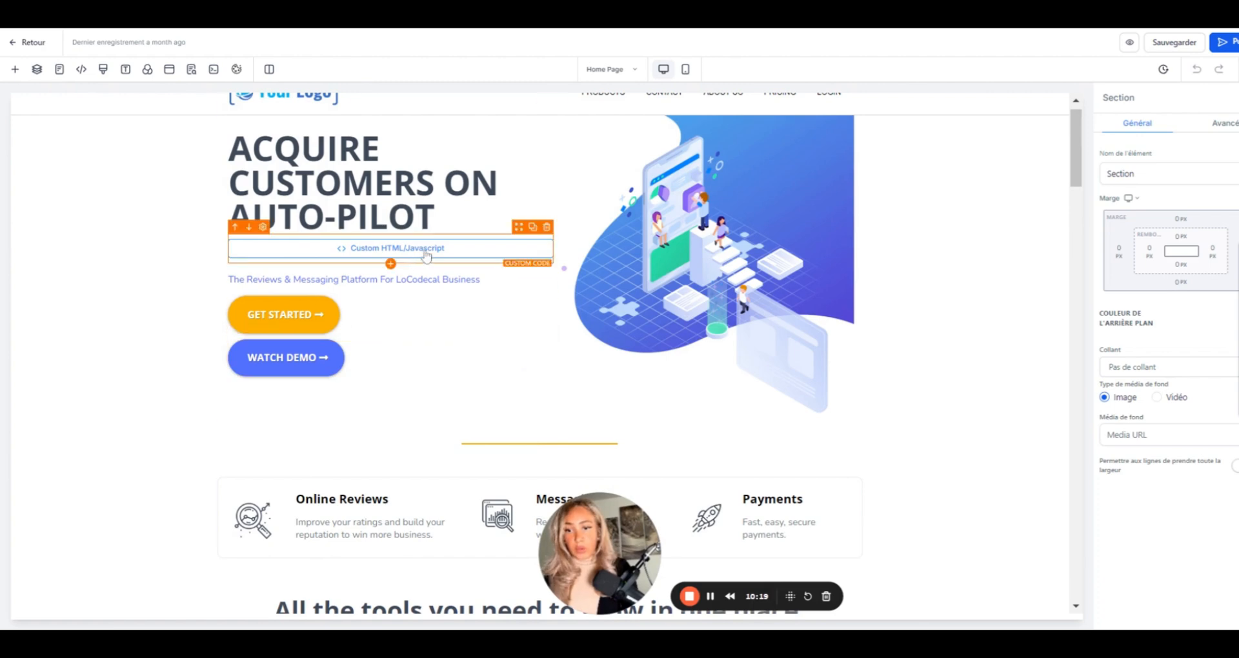
click(547, 232)
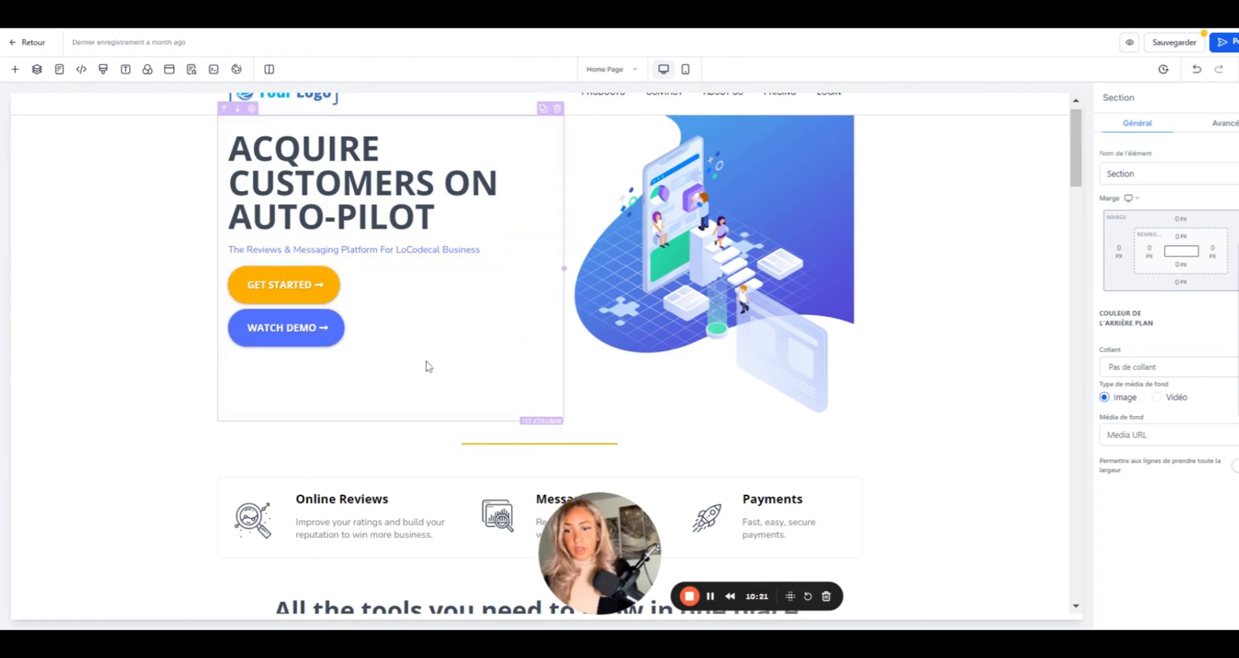
scroll(423, 362, down, 1)
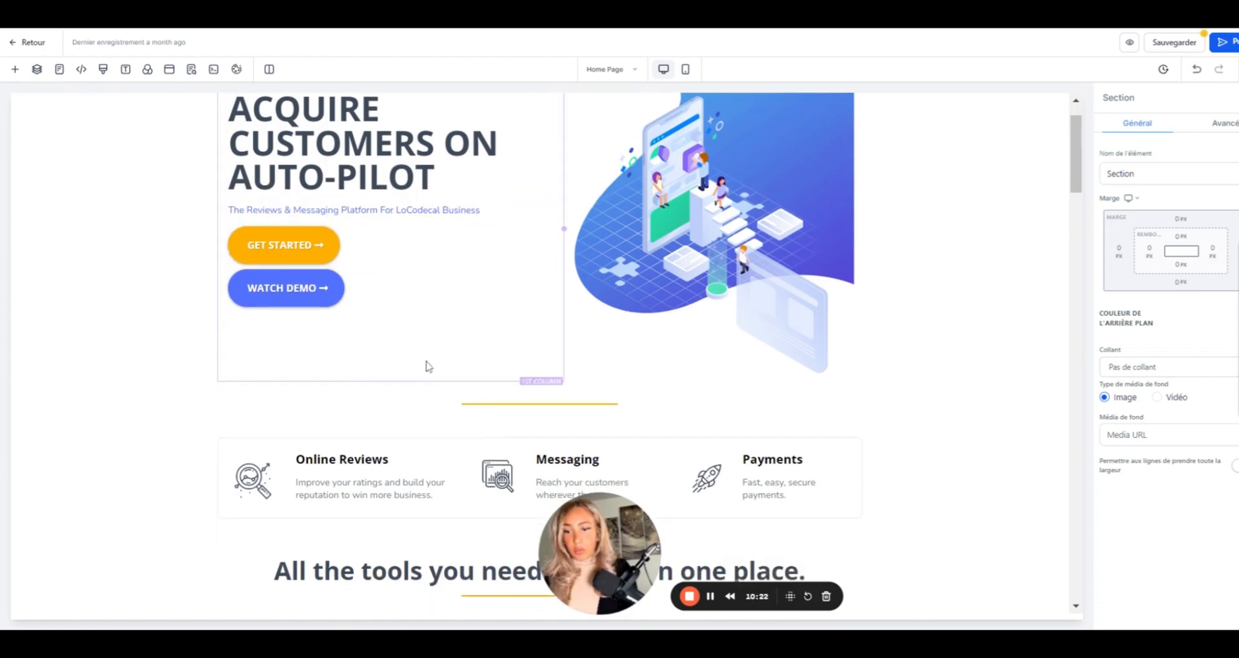
click(14, 70)
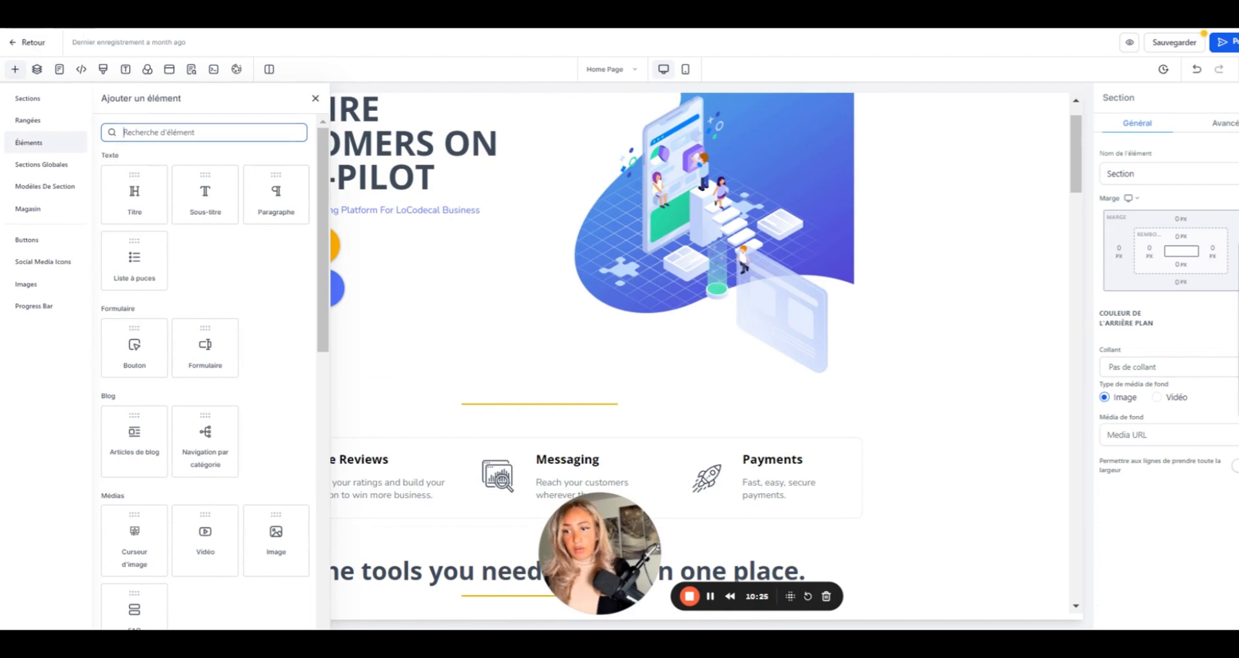
text(co)
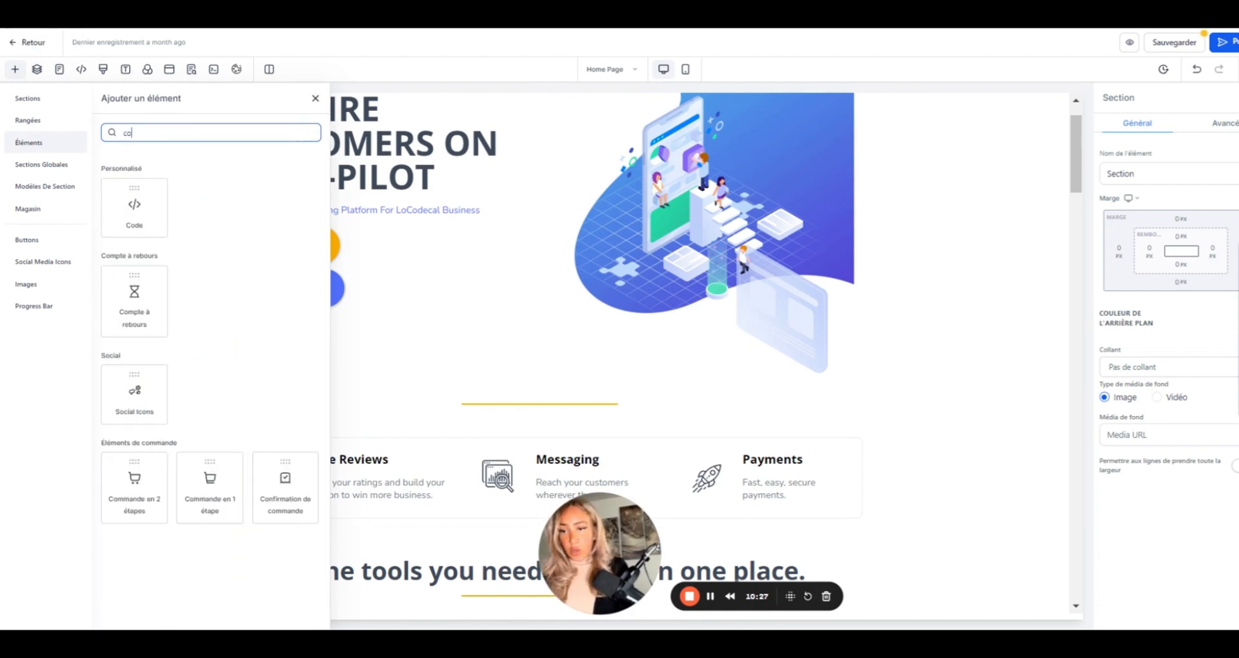
drag(137, 219, 321, 379)
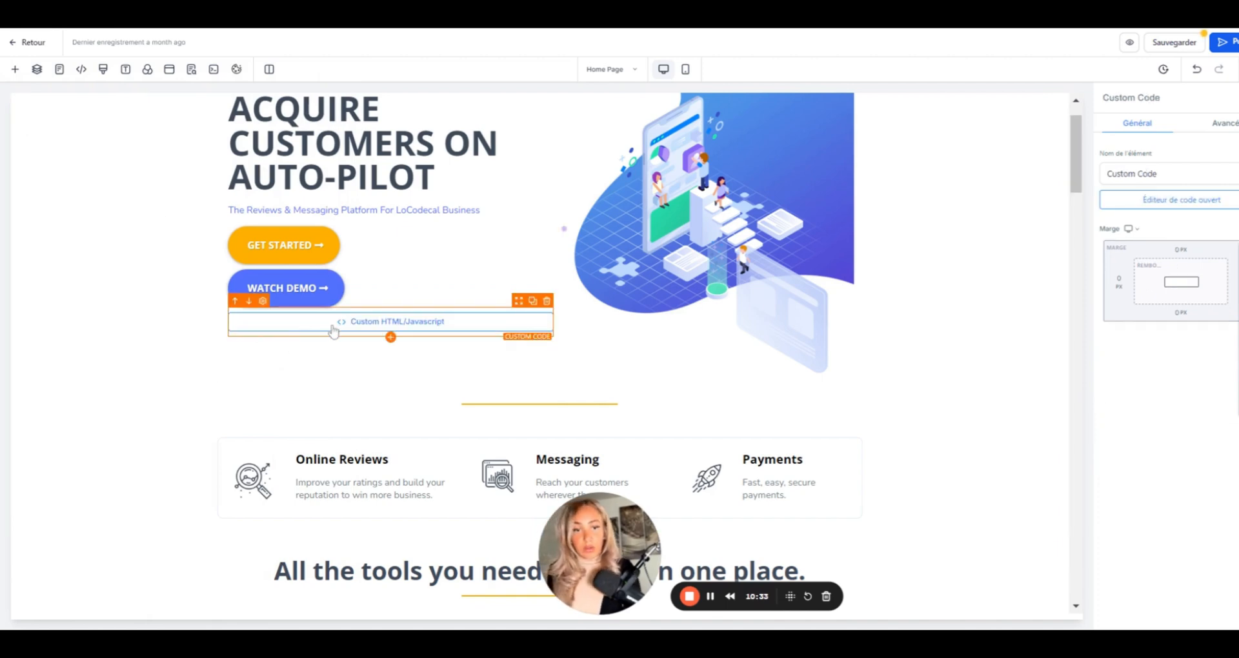
- Paste the chat widget script into the code block and save the Home Page
double_click(354, 323)
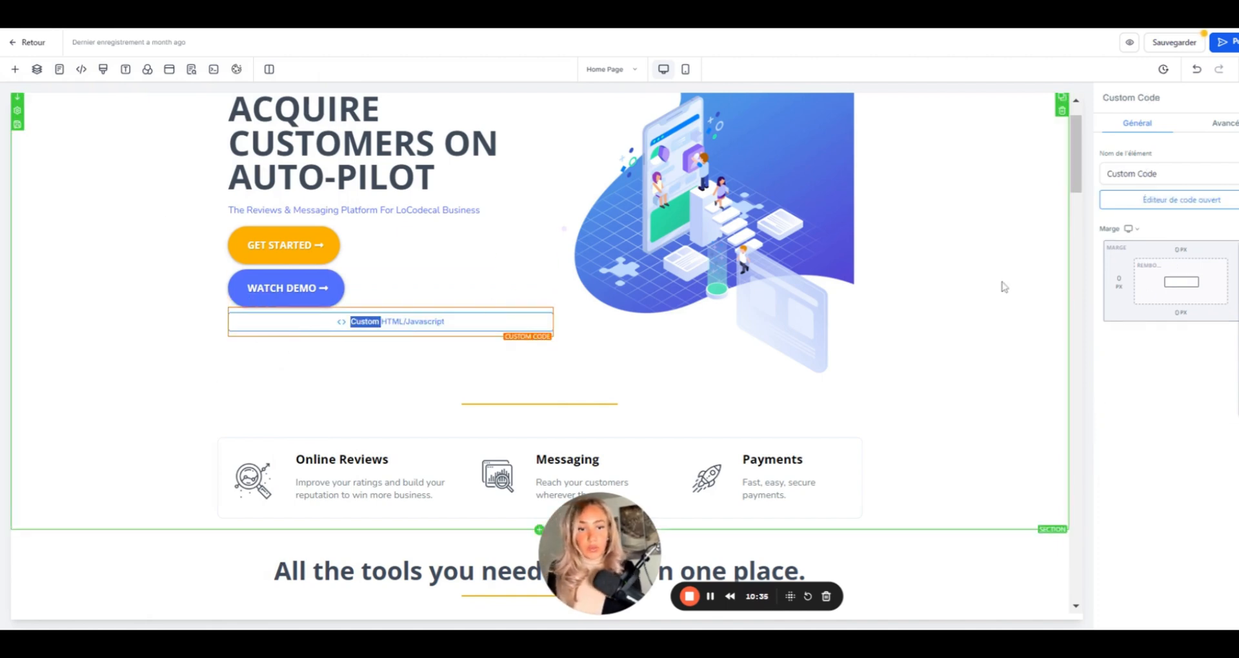
click(1210, 205)
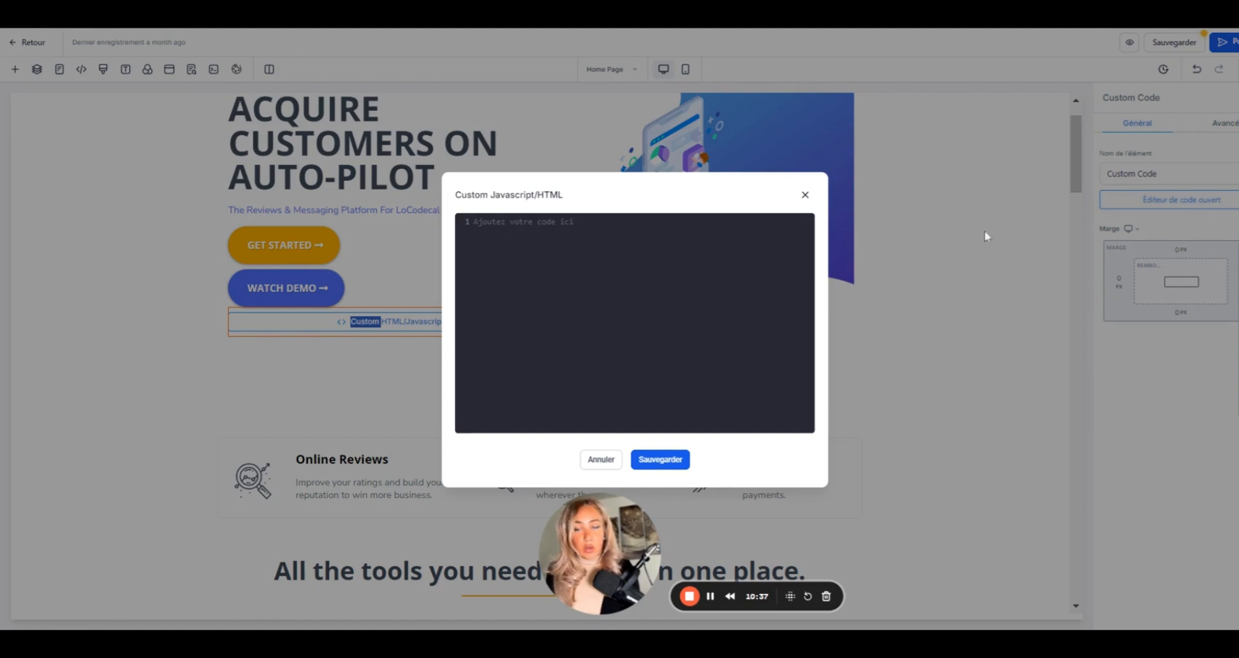
click(475, 222)
text(<script   src="https://widgets.leadconnectorhq.com/loader.js"   data-resources-url="https://widgets.leadconnectorhq.com/chat-widget/loader.js"  data-widget-id="668d25a043da7ae640c9bee7"  >  </script>)
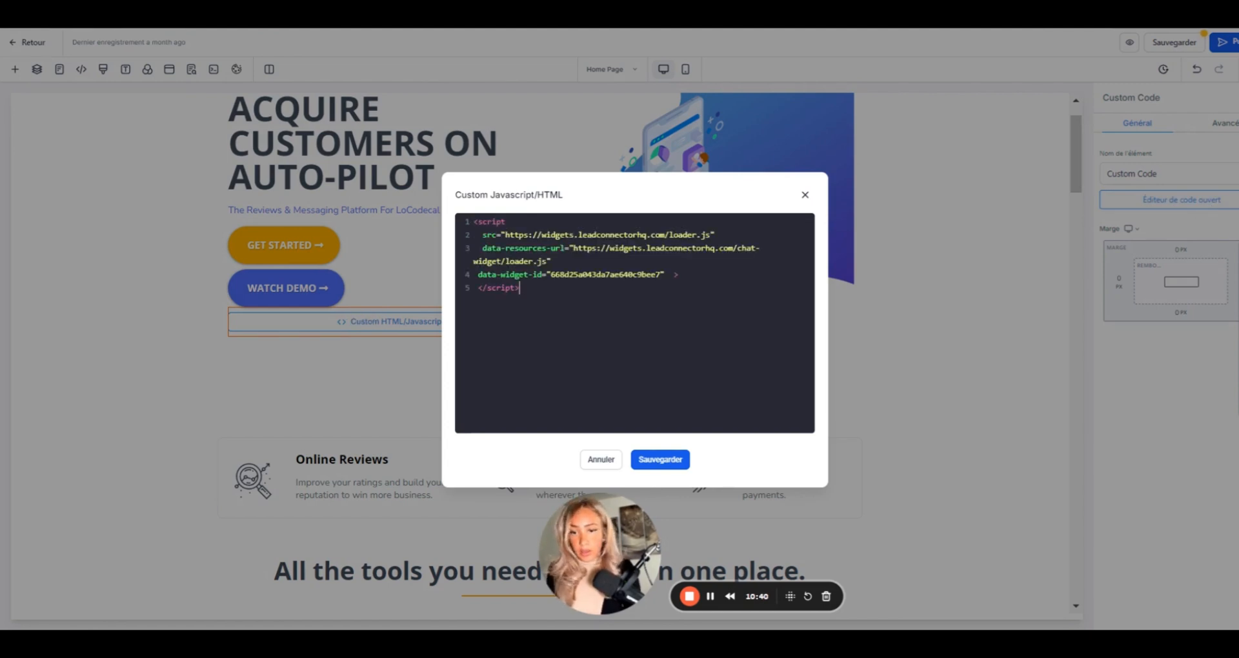
click(652, 468)
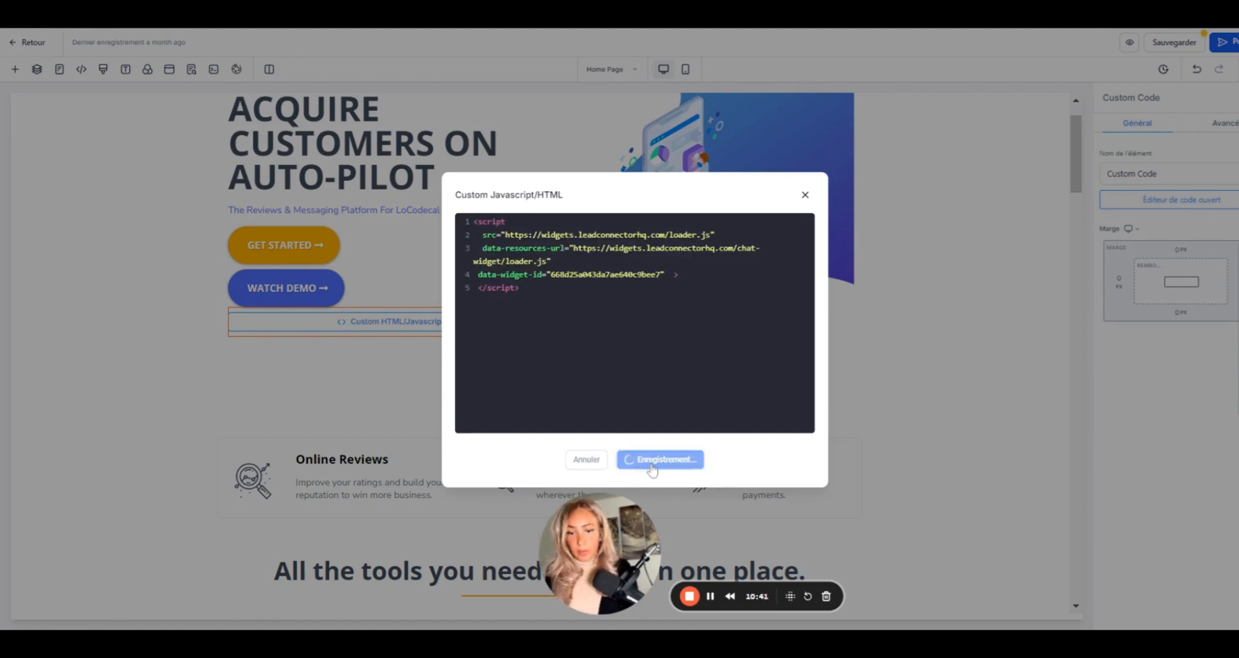
click(1173, 43)
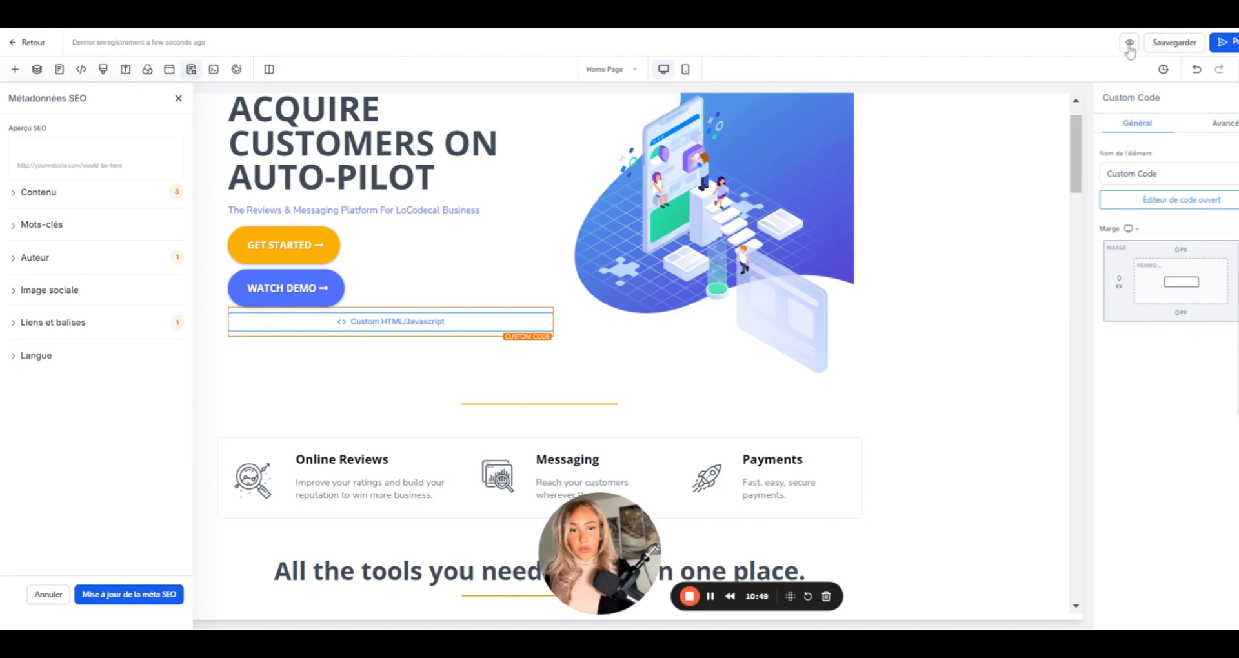
- Preview the Home Page and test the French live chat form on the website
click(1129, 47)
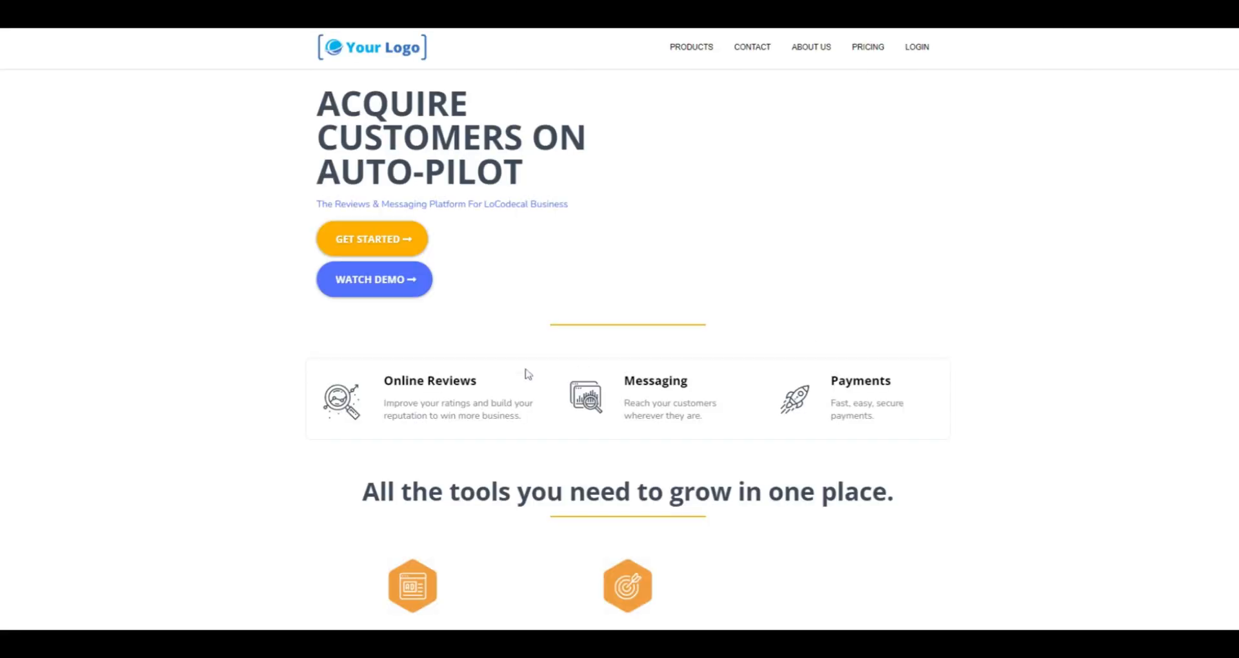
scroll(692, 471, down, 2)
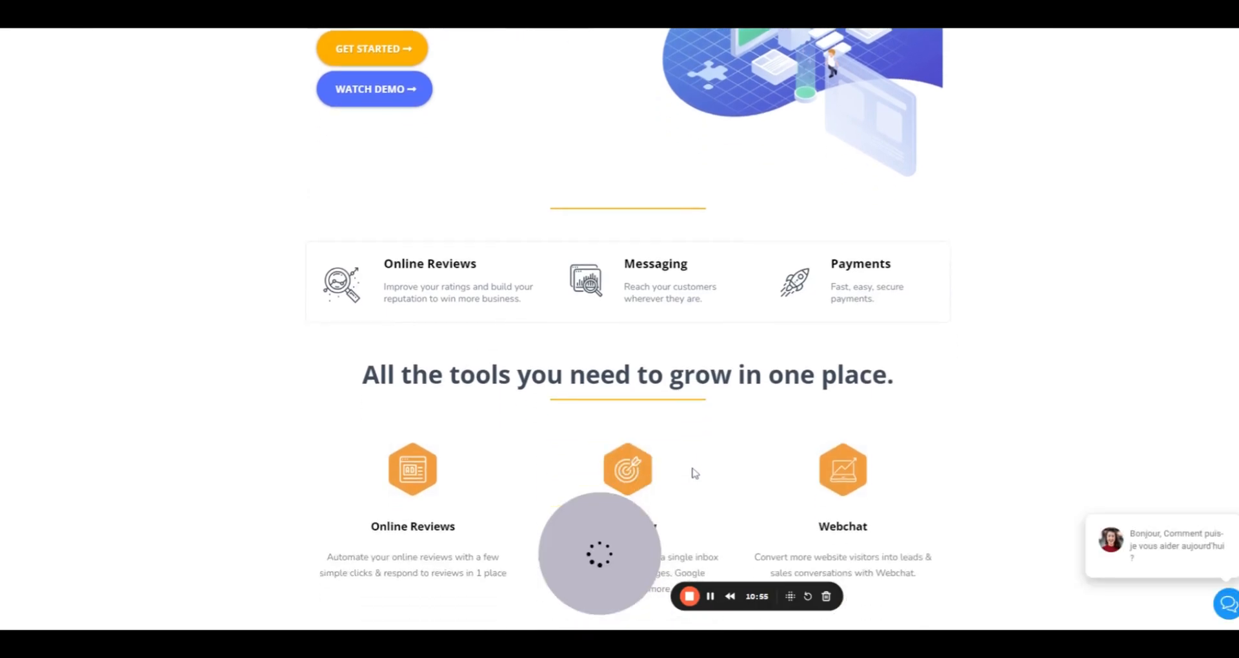
scroll(935, 501, up, 3)
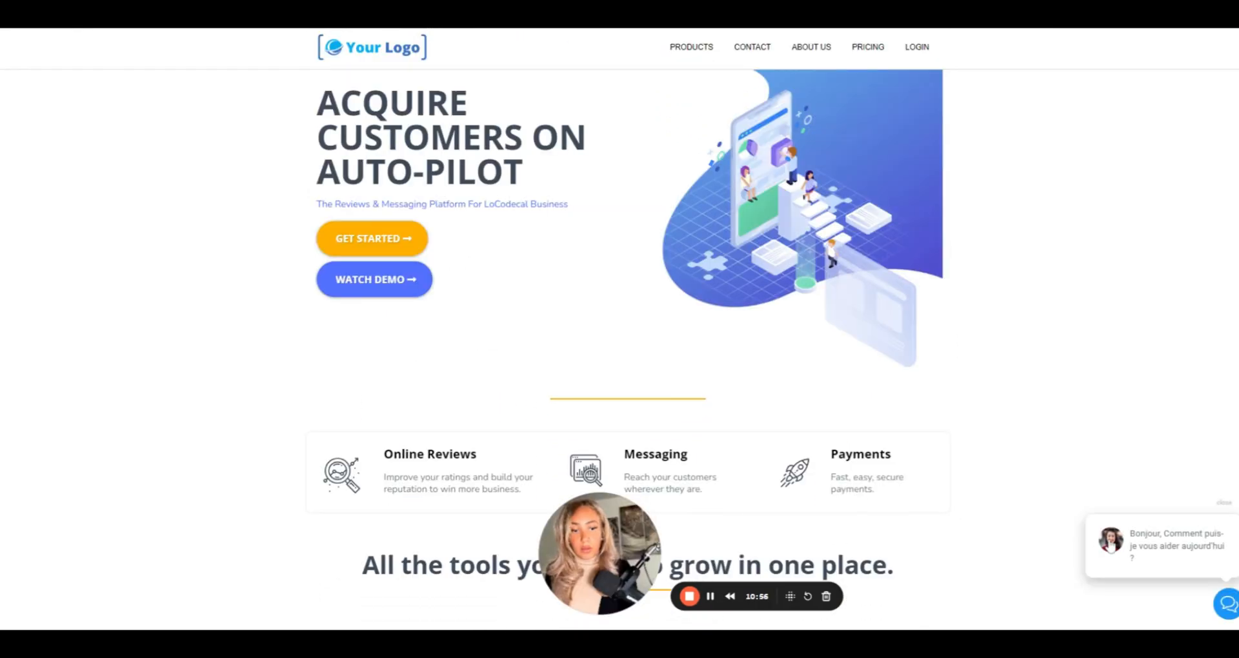
click(1226, 605)
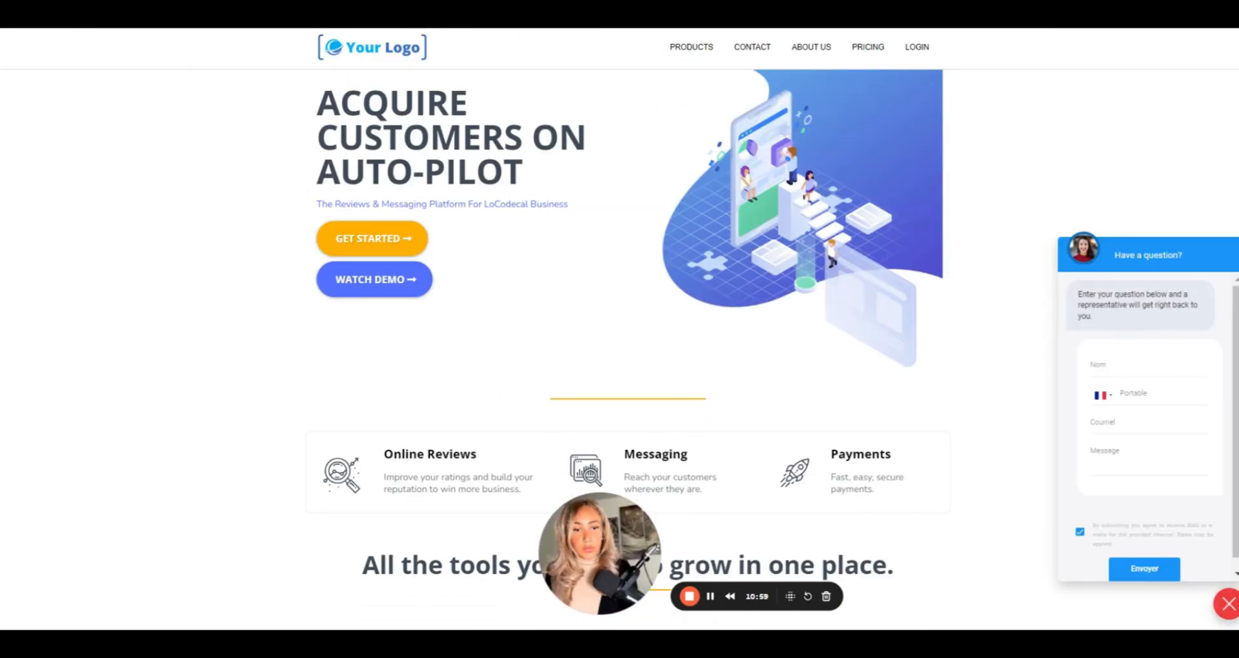
click(969, 361)
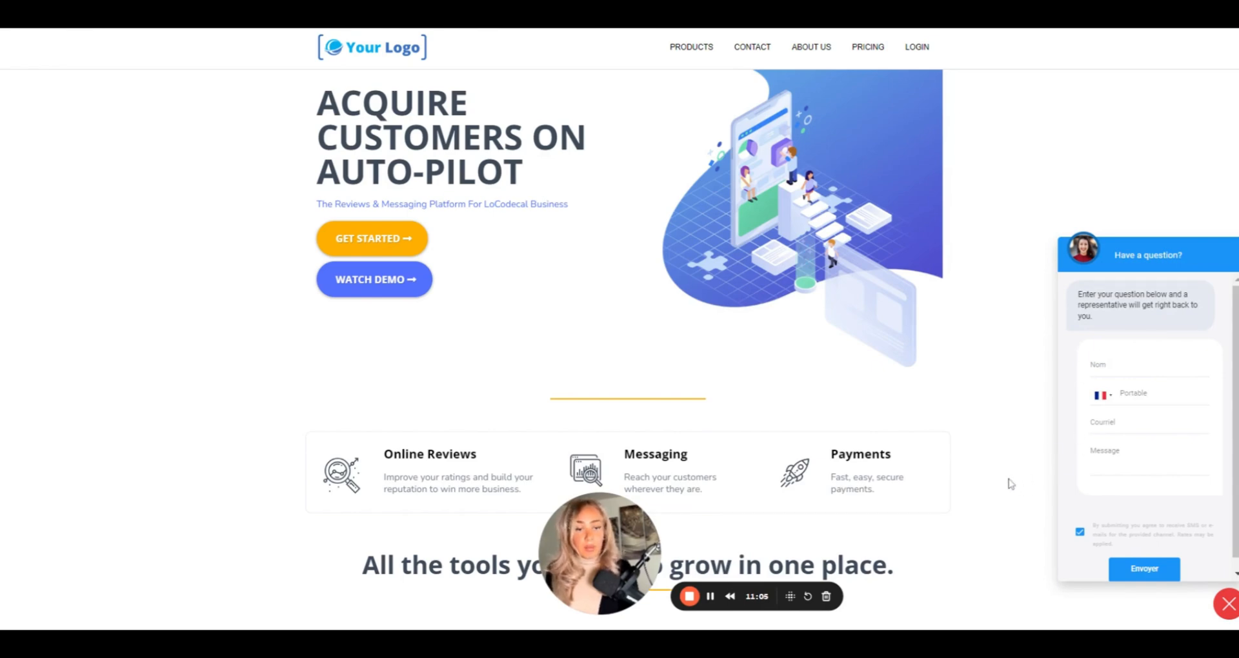
scroll(993, 481, down, 1)
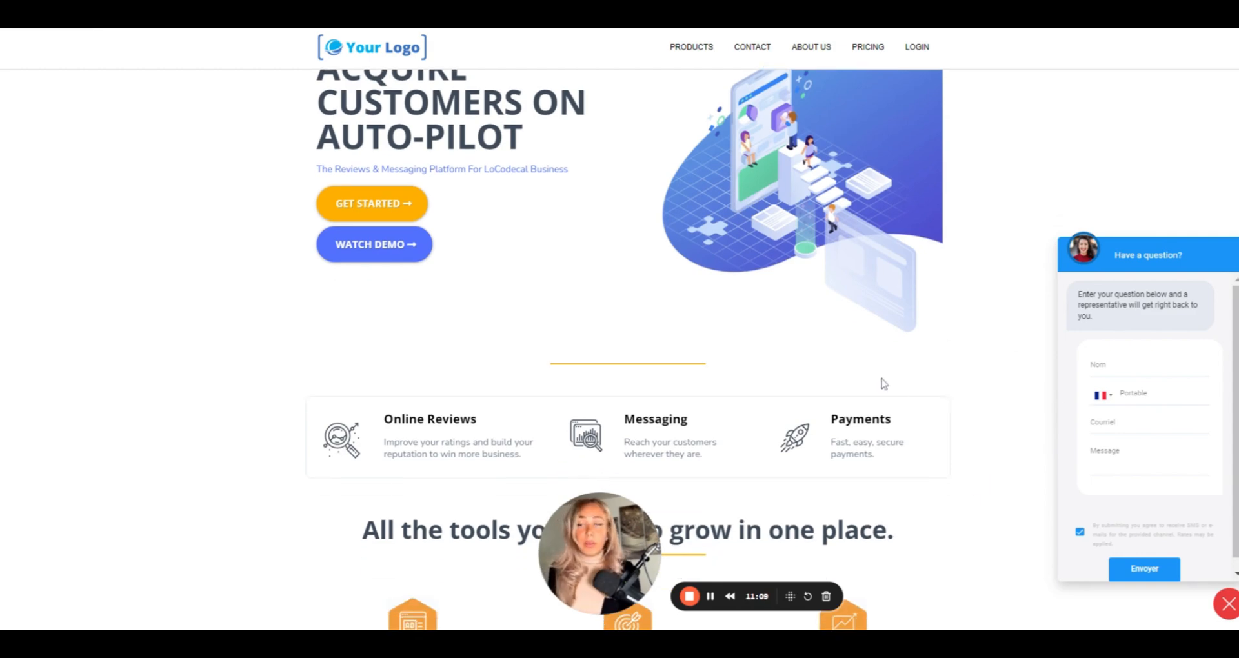
scroll(689, 299, up, 1)
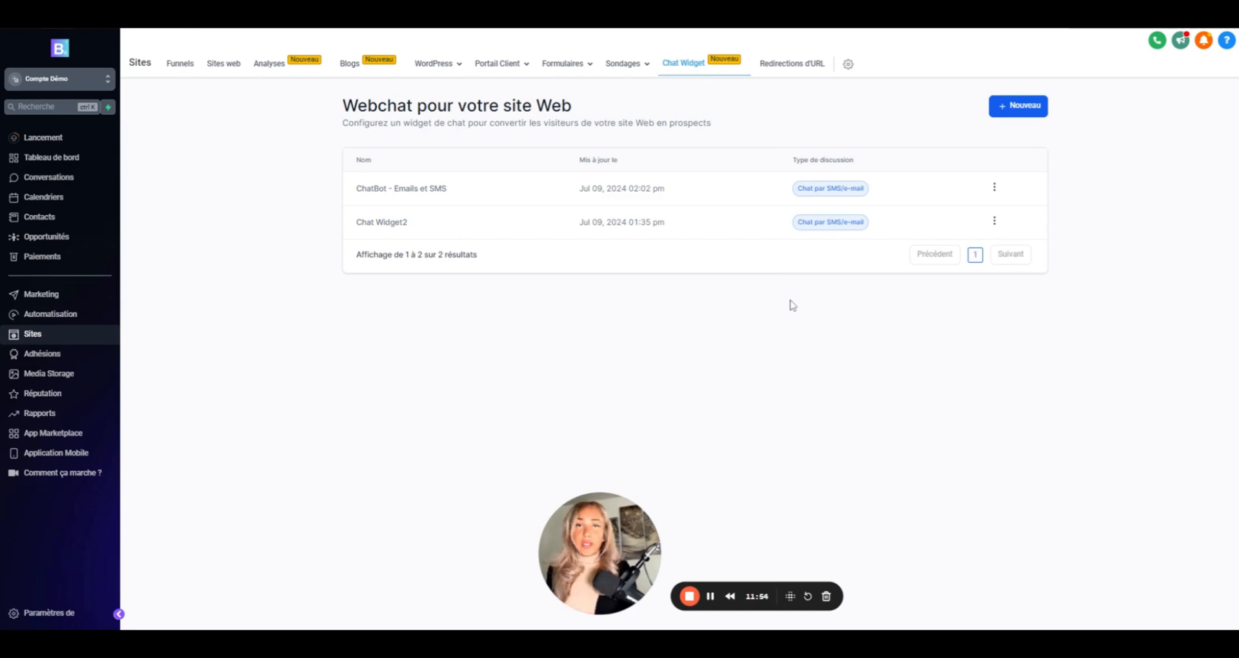
- Create and save a new Chat en direct widget named 'Chat en direct - site'
click(1020, 108)
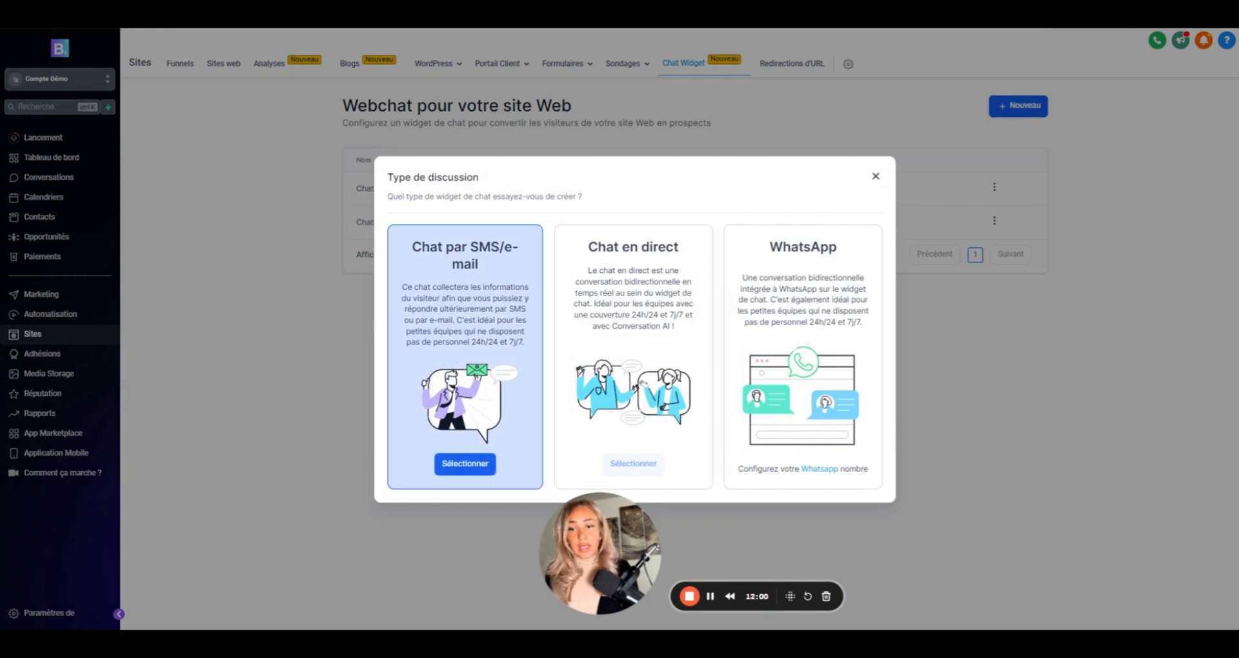
click(634, 463)
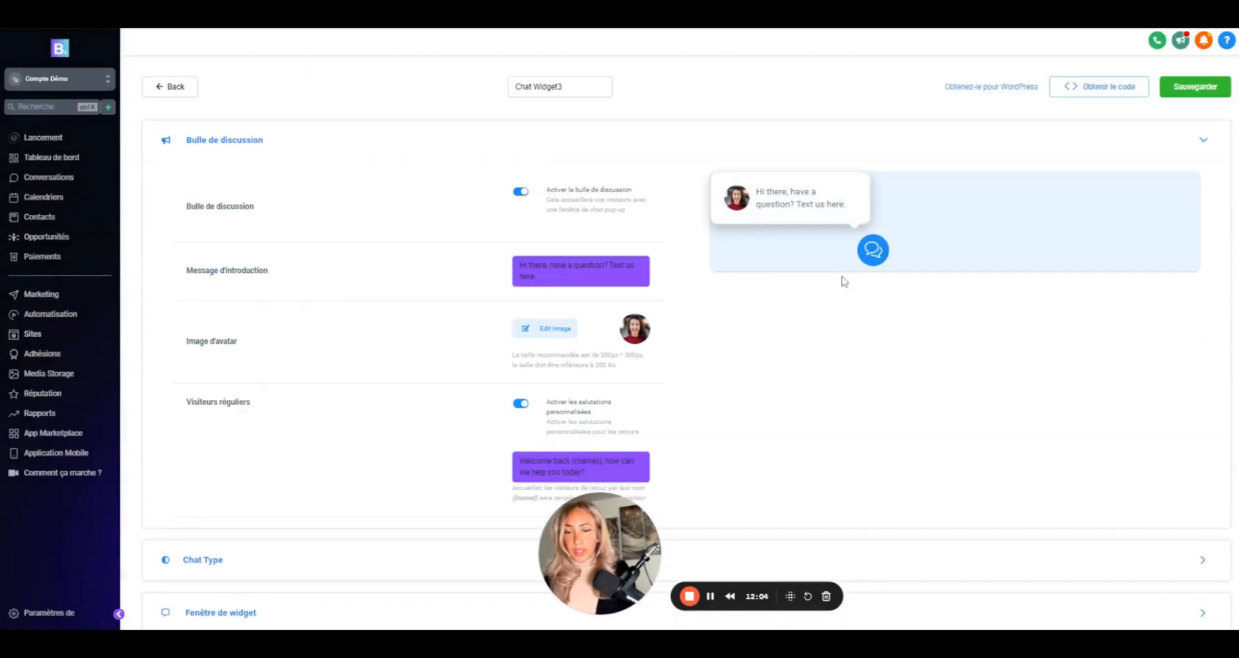
scroll(559, 257, down, 1)
scroll(559, 257, up, 1)
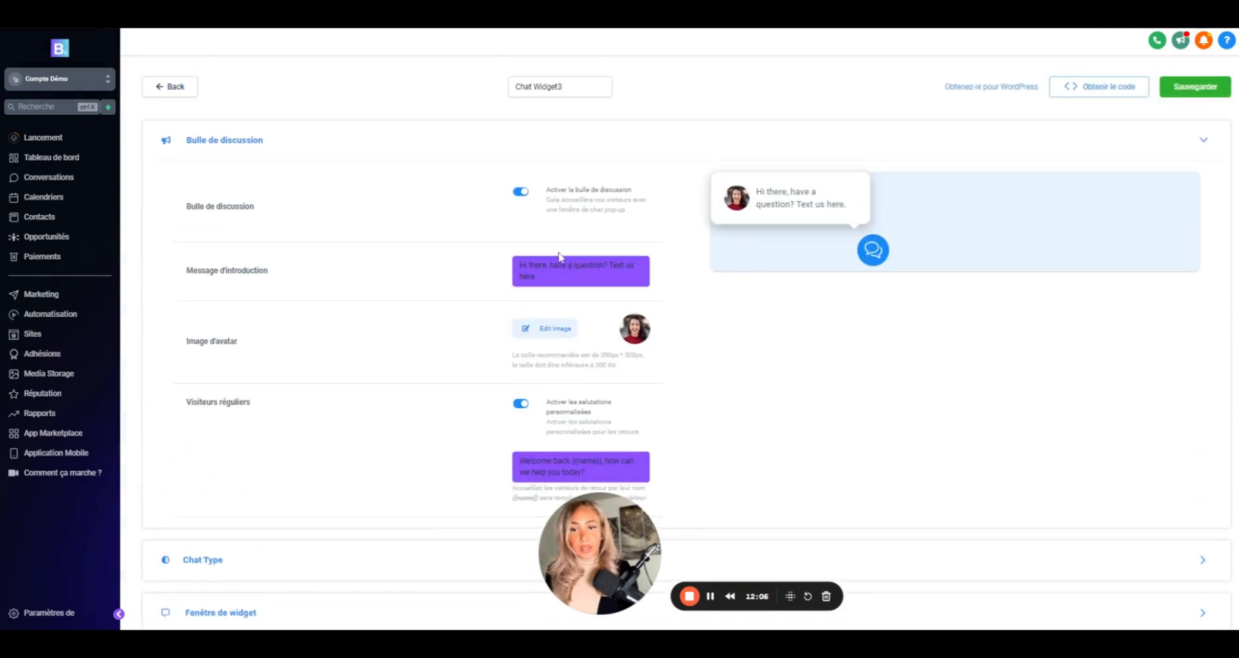
drag(576, 85, 478, 80)
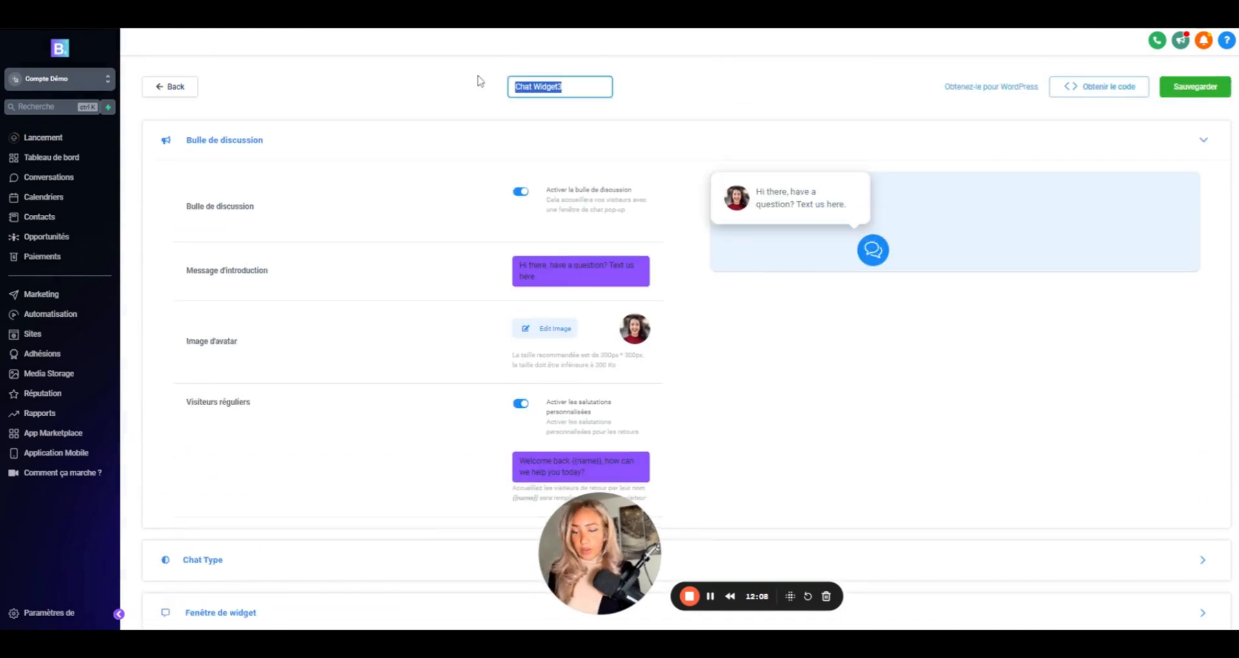
text(Chat en)
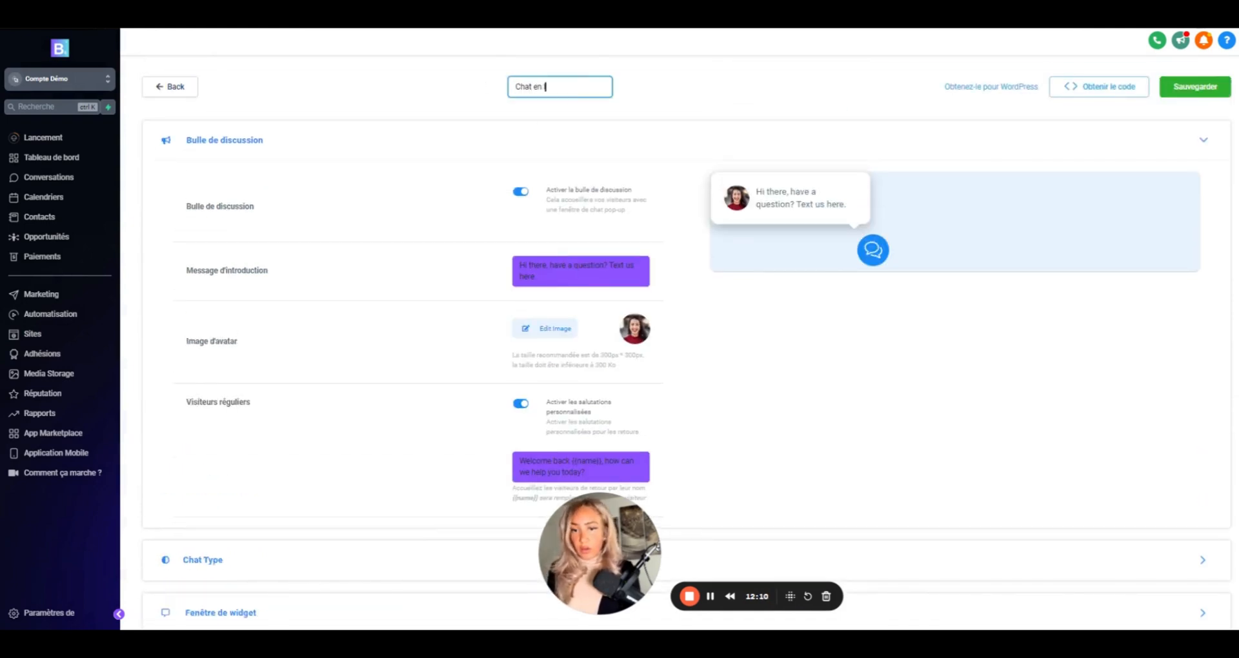
text( direct - site)
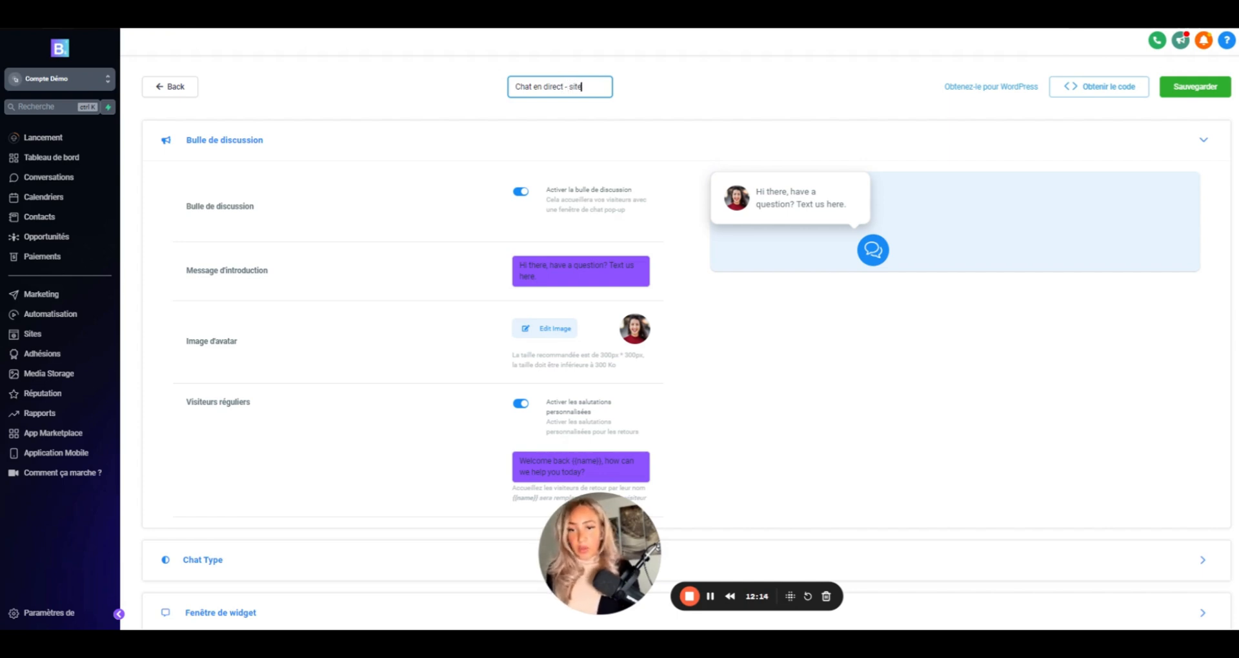
scroll(777, 180, down, 2)
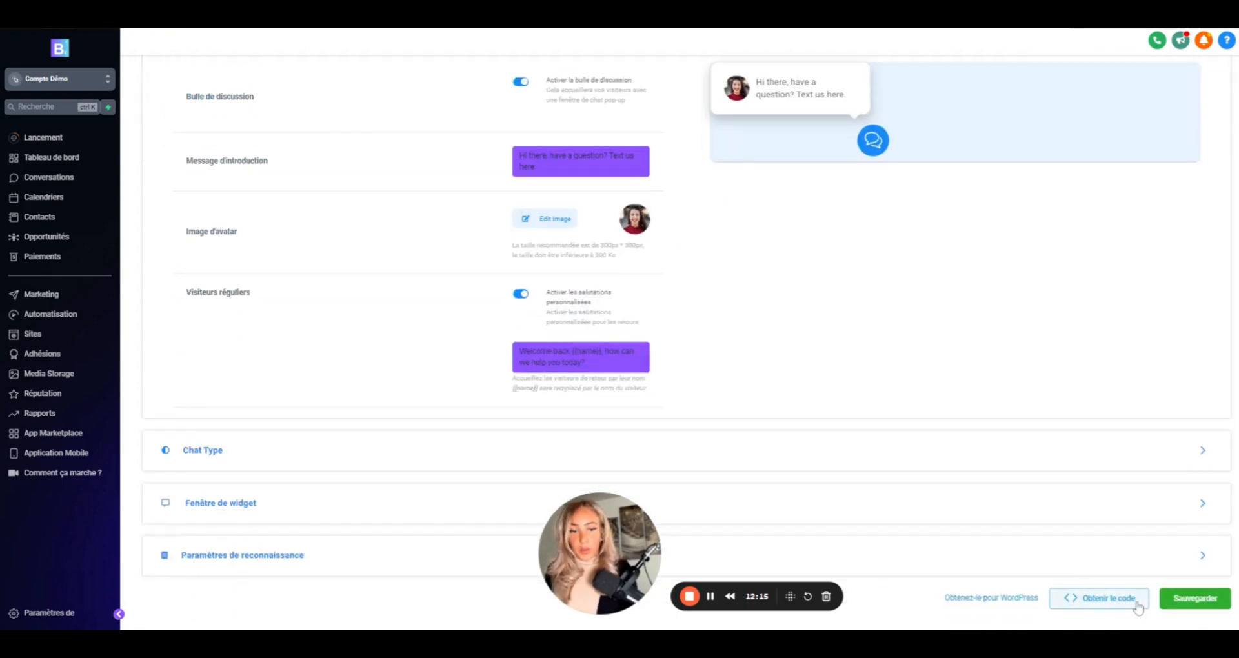
click(1198, 599)
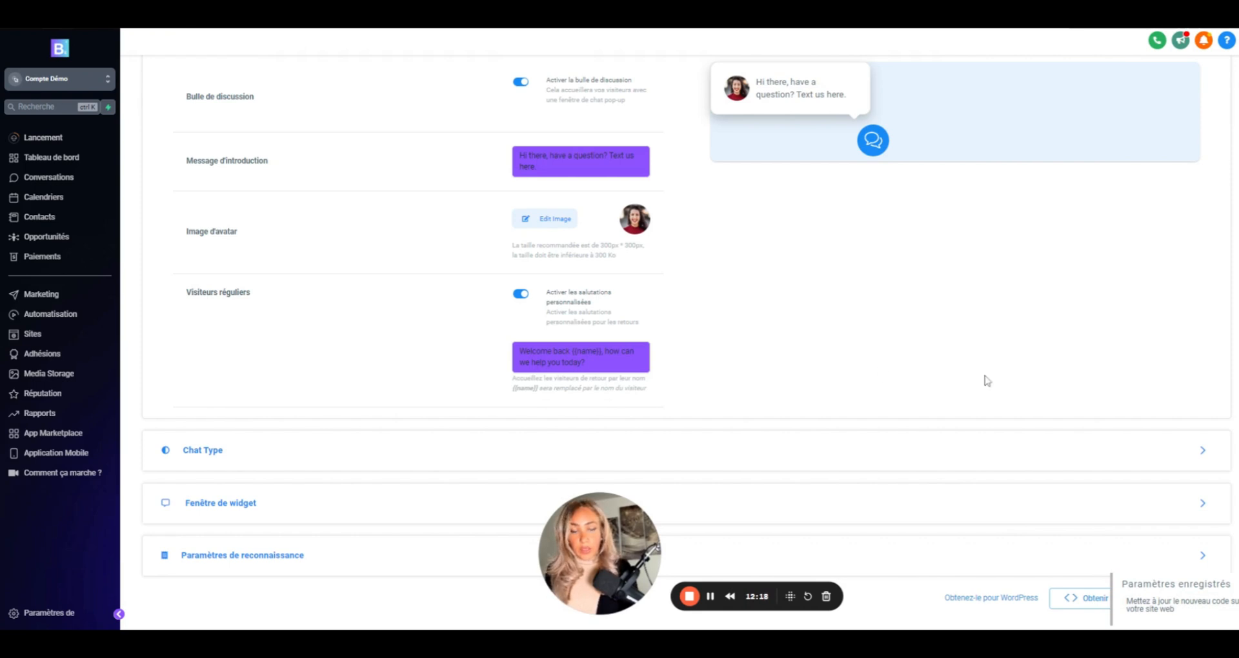
- Copy the new live-chat widget's embed code
scroll(985, 380, up, 2)
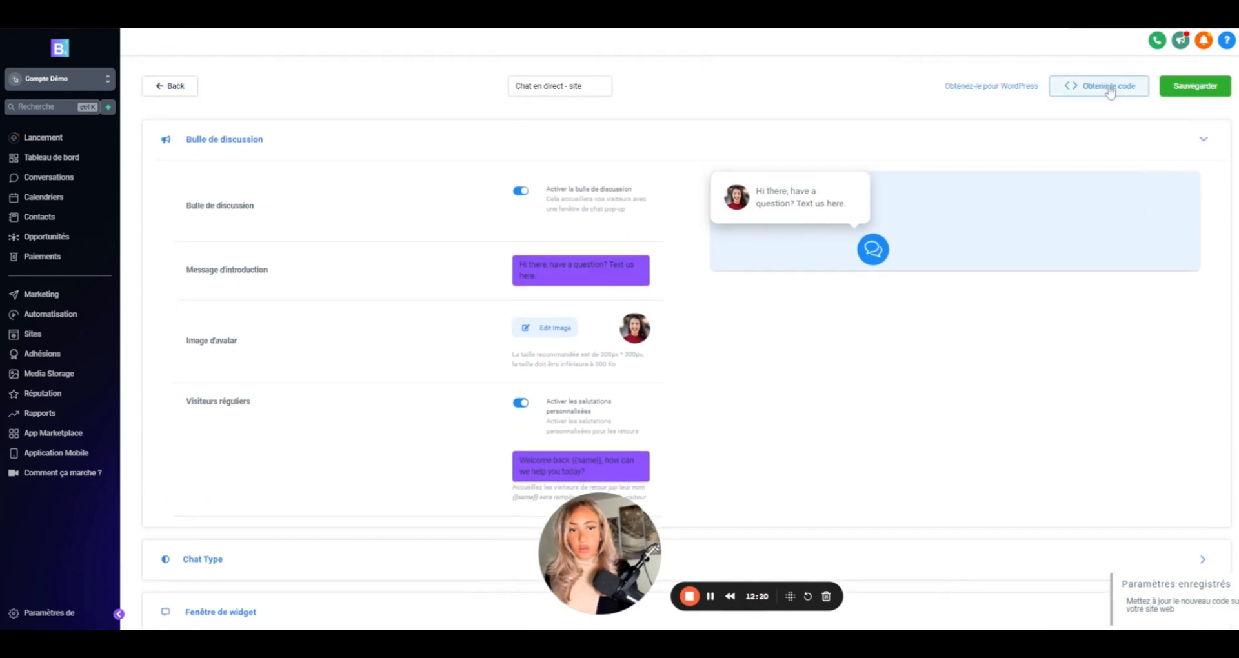
click(1107, 87)
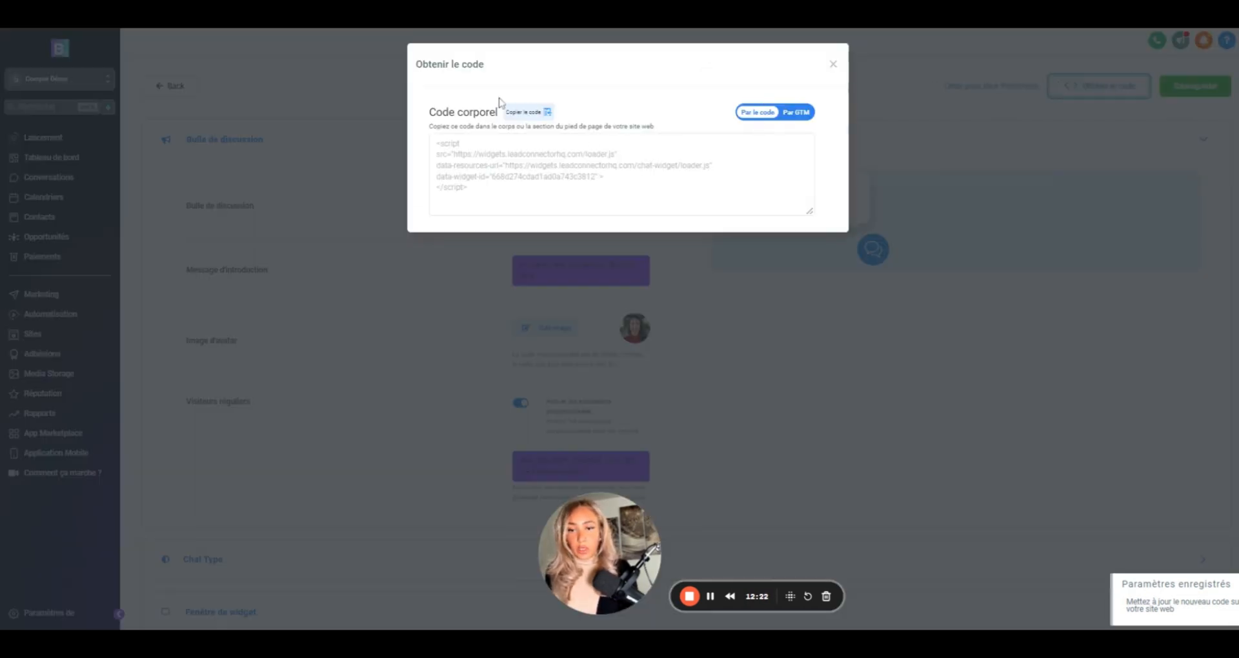
click(528, 112)
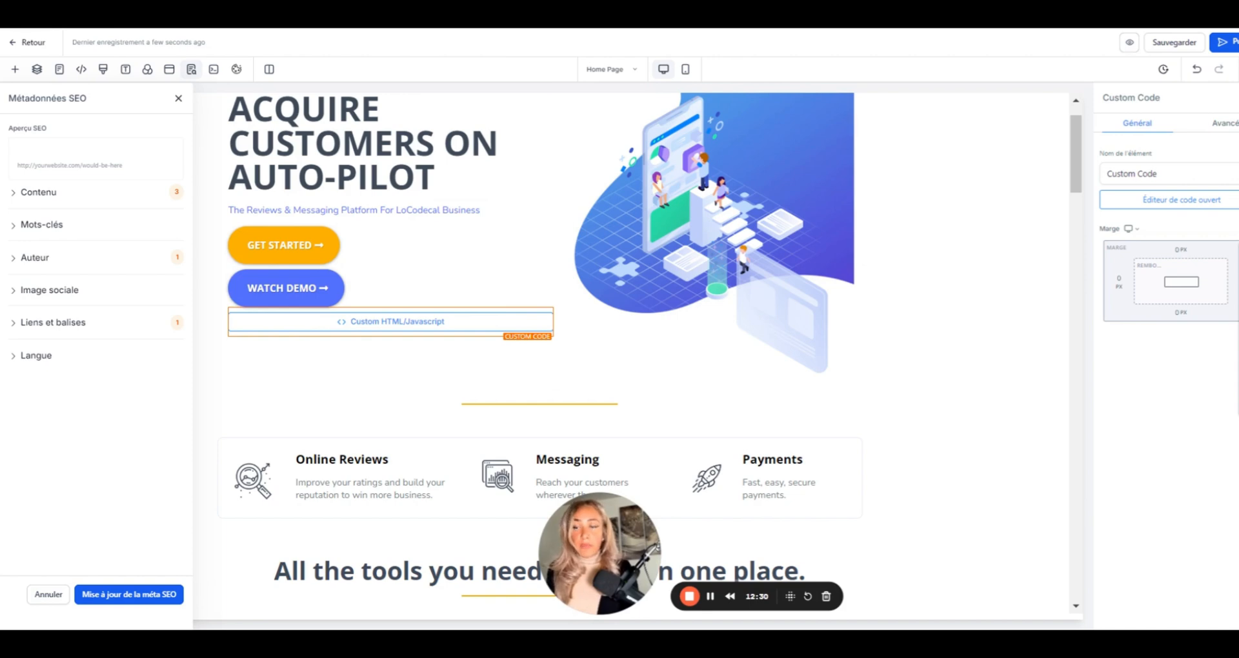
- Open the About Us page and add a Code element below GET STARTED
click(31, 46)
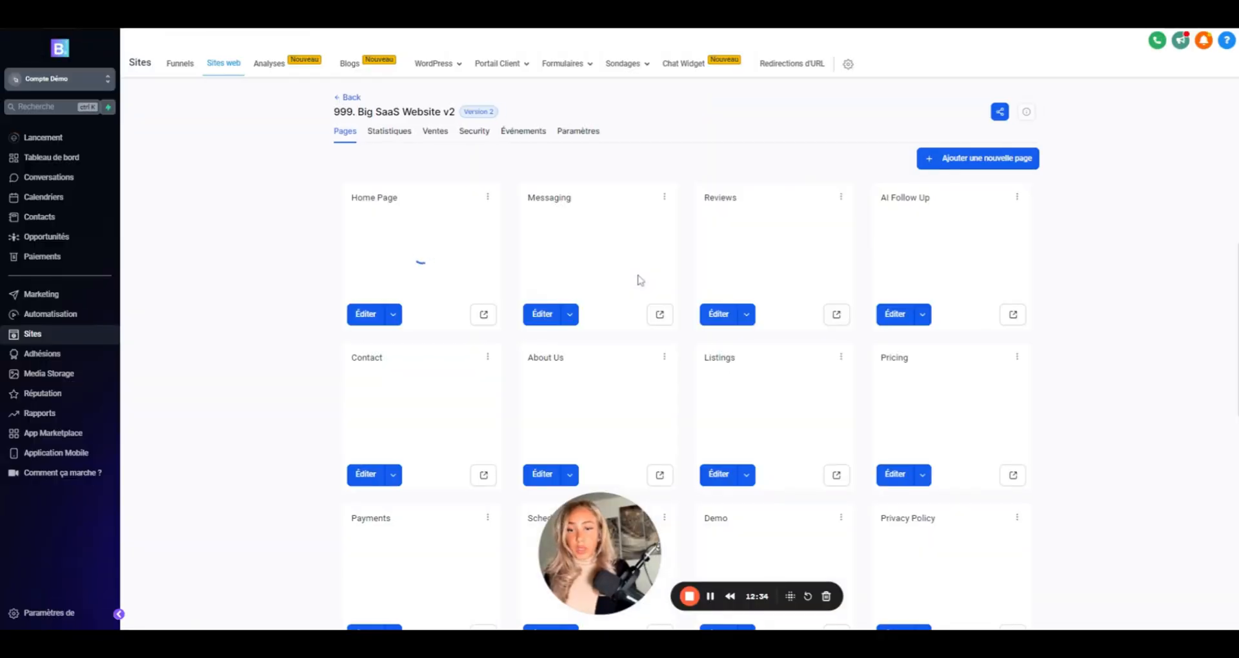
scroll(597, 351, down, 3)
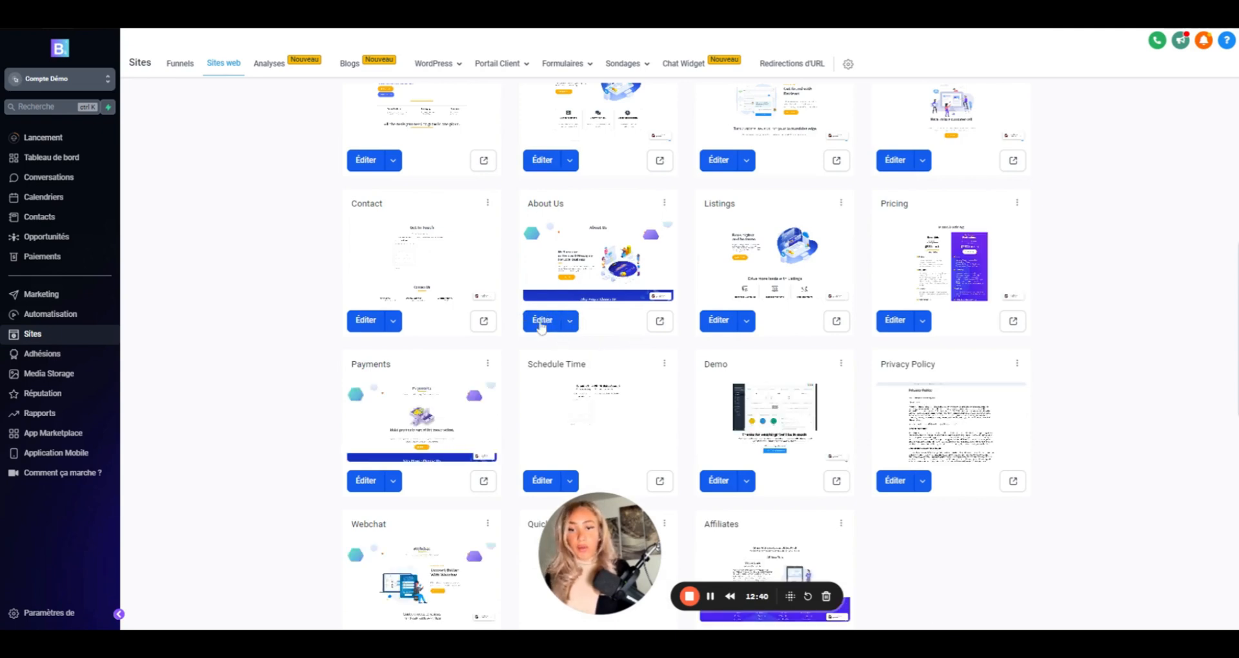
click(542, 323)
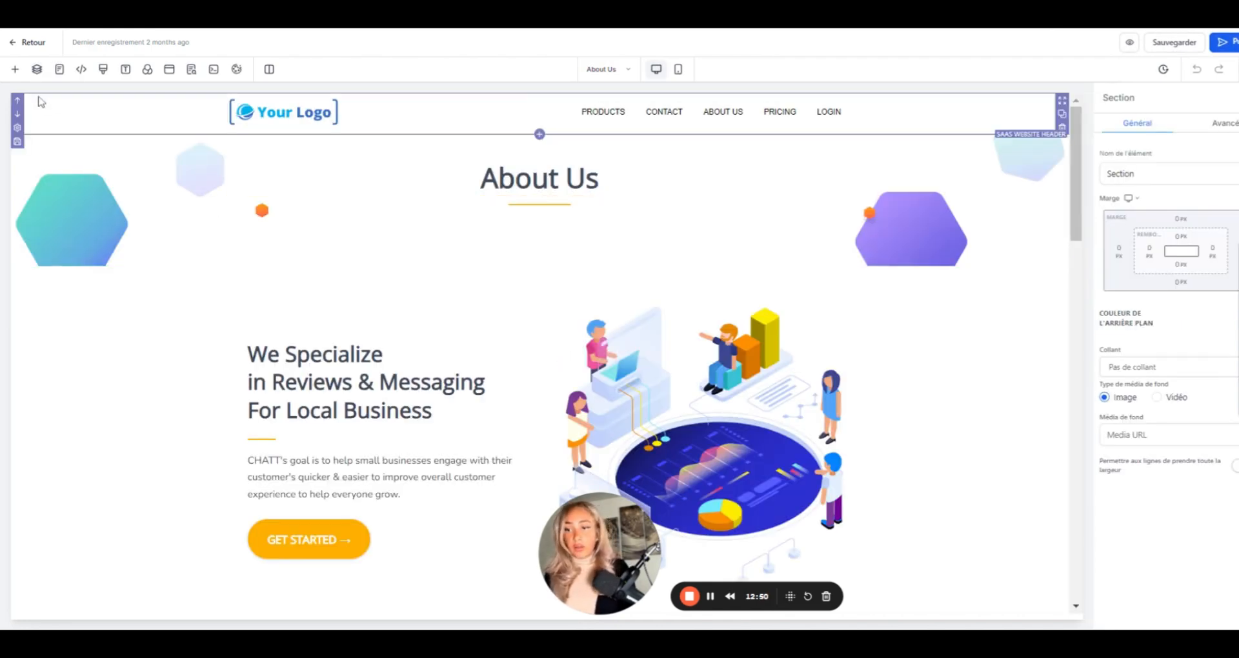
click(15, 69)
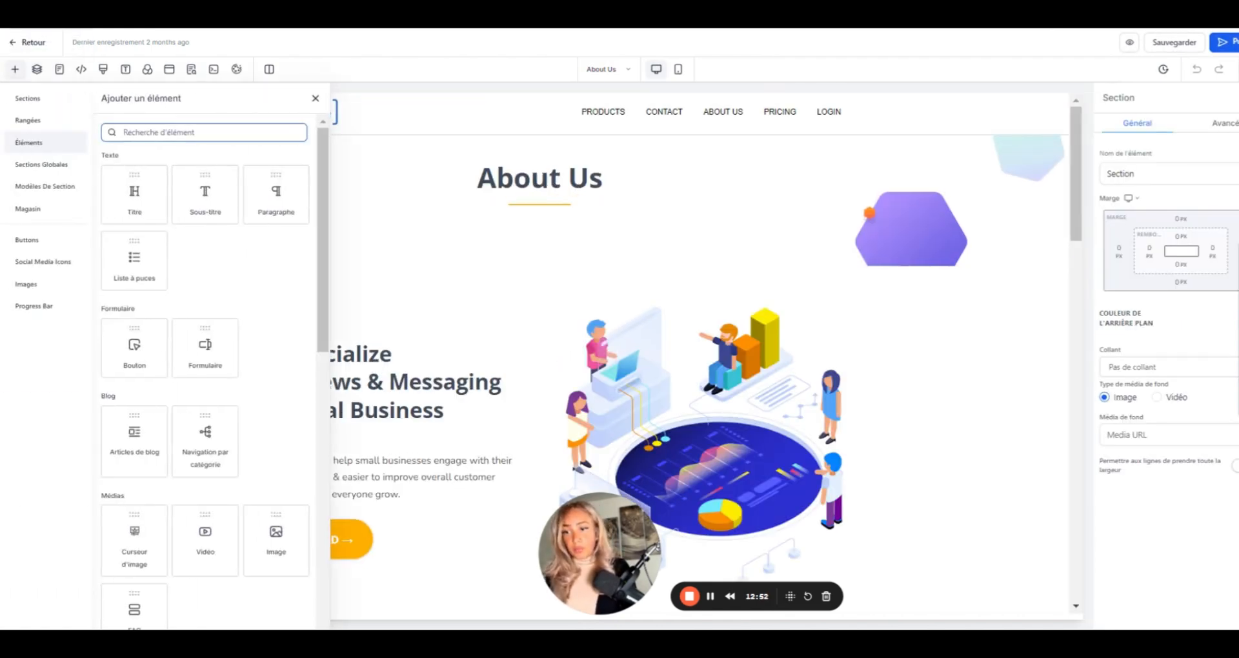
text(code)
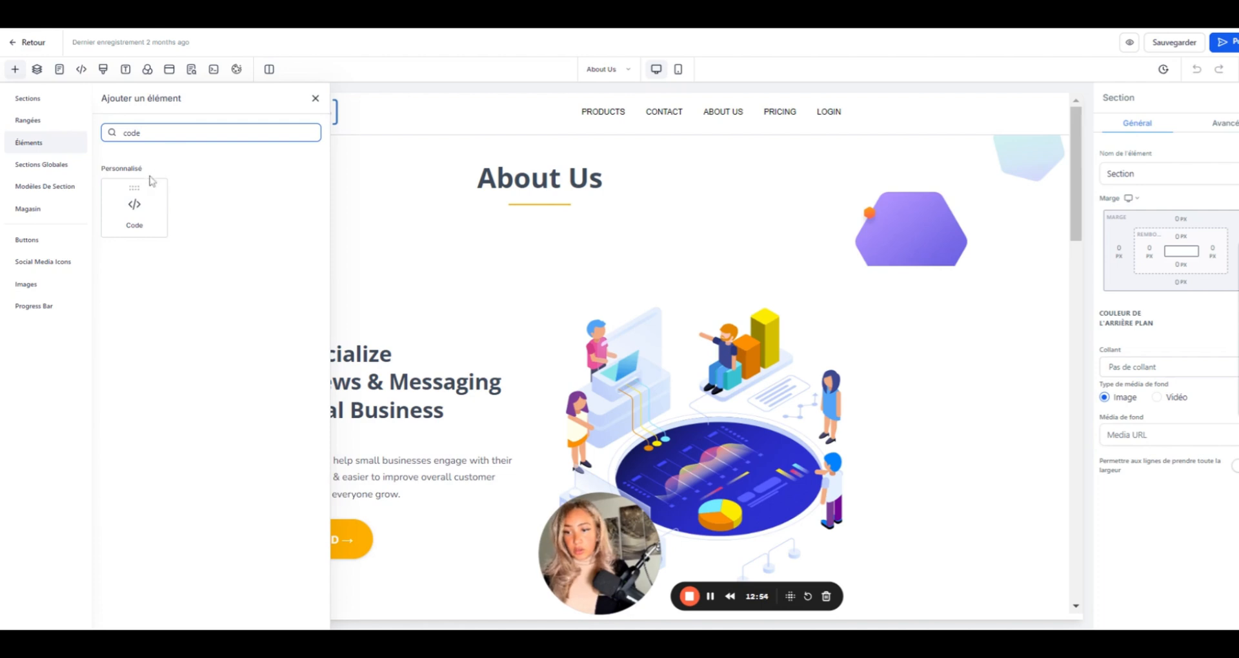
click(150, 186)
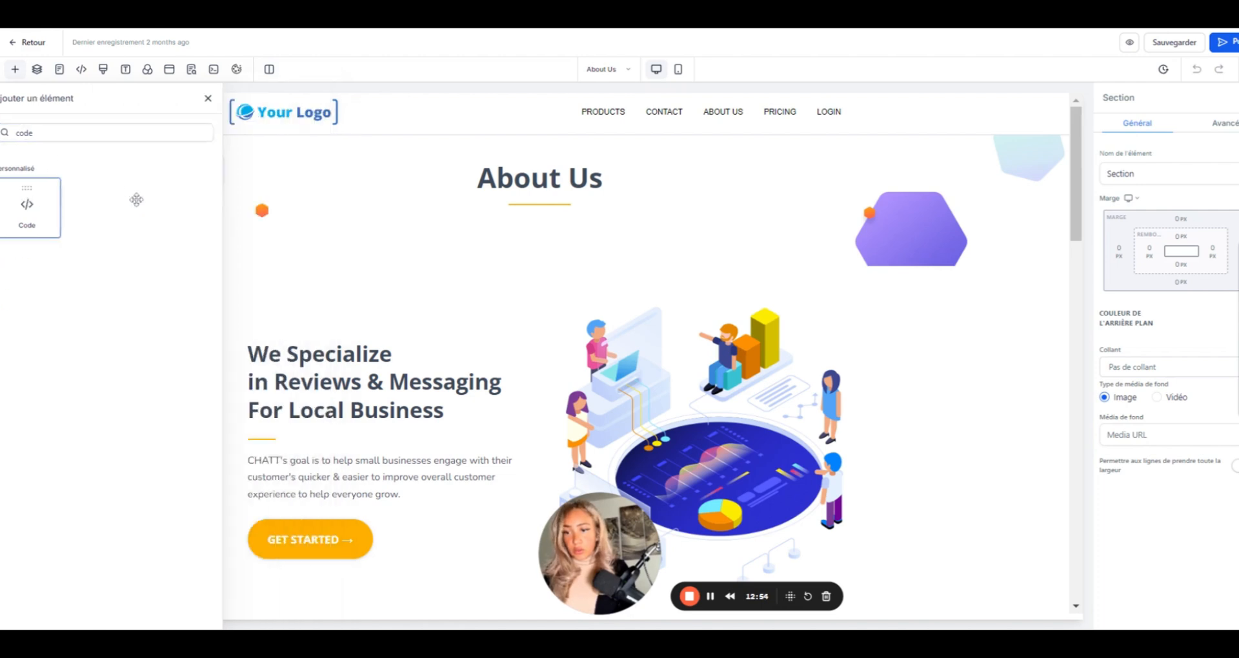
click(15, 69)
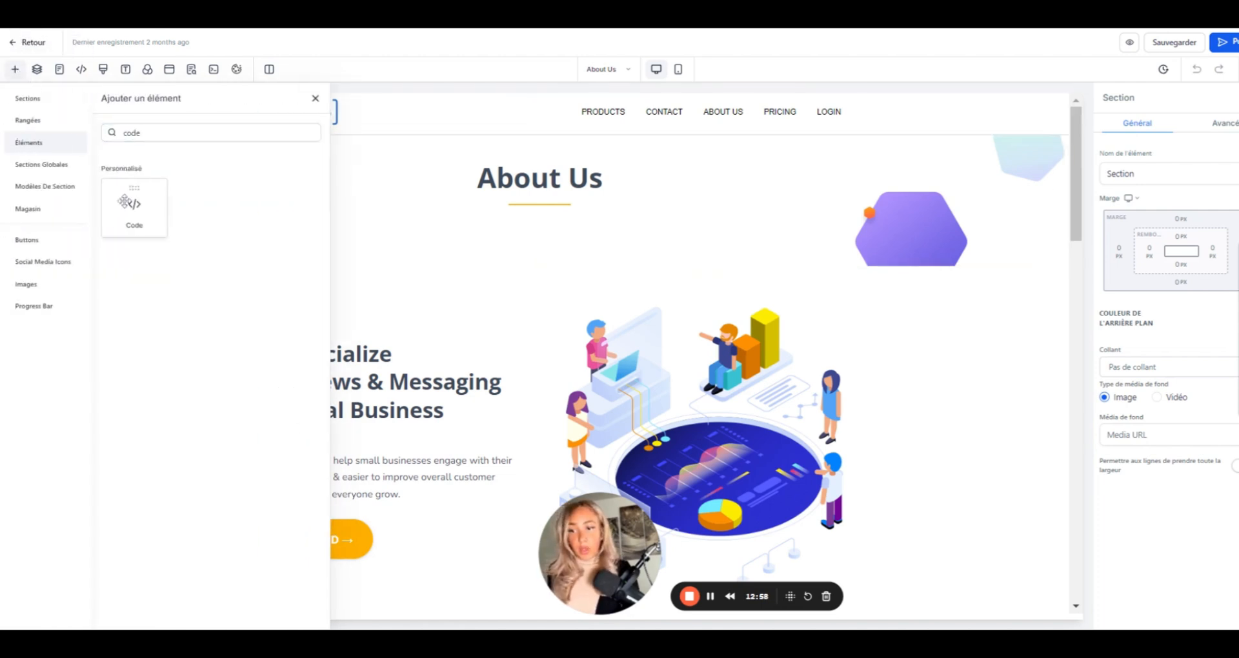
drag(125, 202, 284, 584)
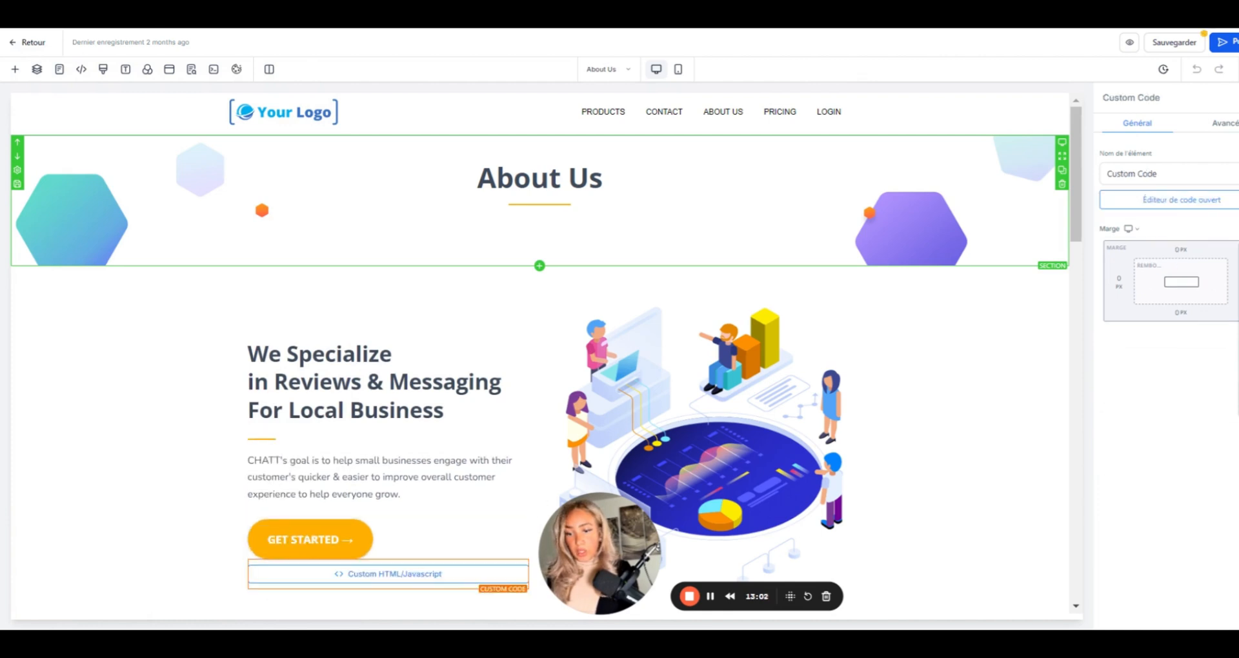
scroll(323, 516, down, 2)
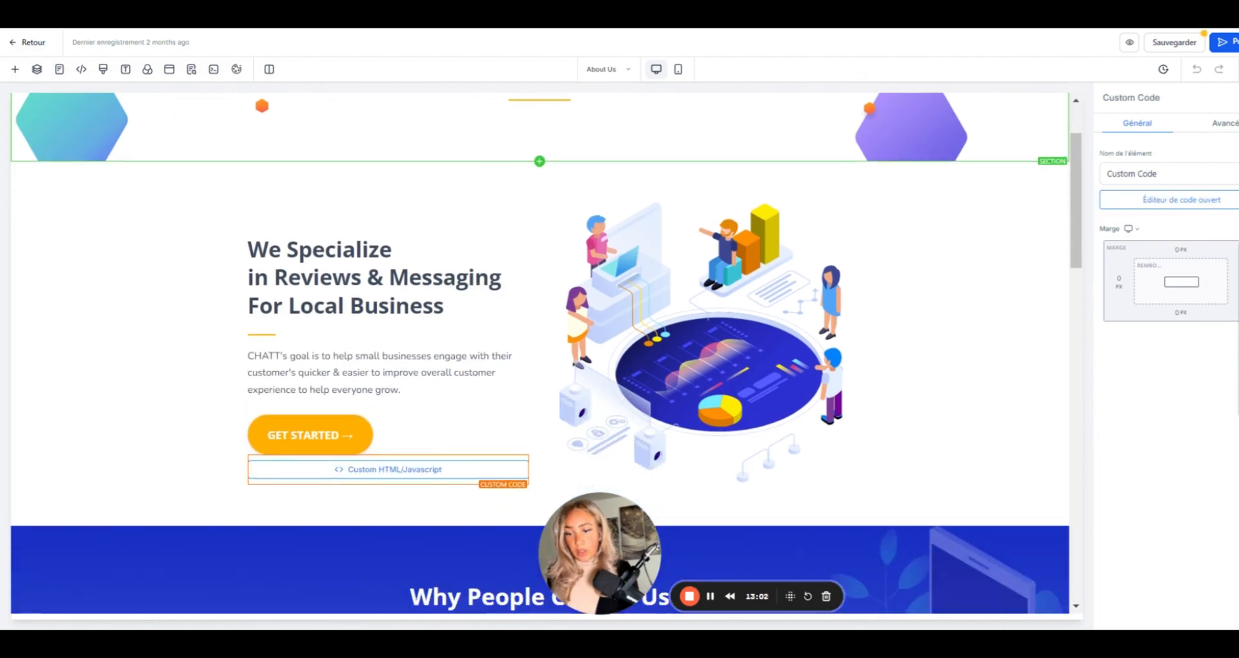
- Paste the live-chat embed script into the code element, save it, and preview the page
double_click(363, 470)
click(1180, 202)
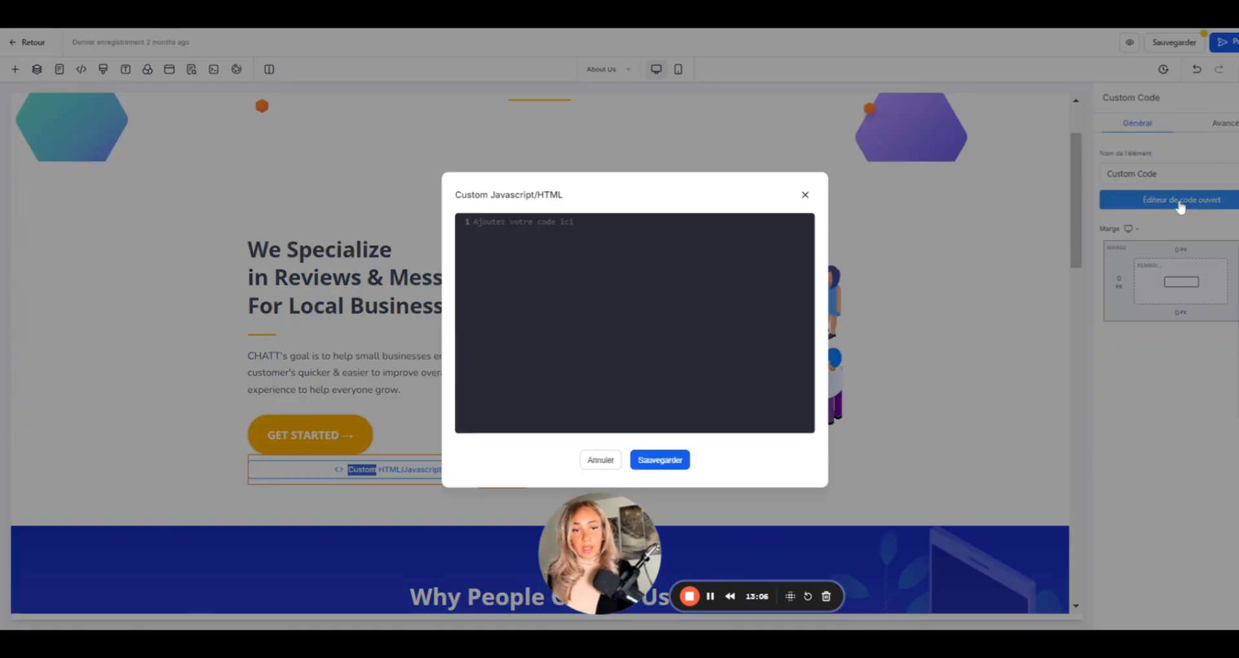
click(626, 242)
text(<script   src="https://widgets.leadconnectorhq.com/loader.js"   data-resources-url="https://widgets.leadconnectorhq.com/chat-widget/loader.js"  data-widget-id="668d274cdad1ad0a743c3812"  >  </script>)
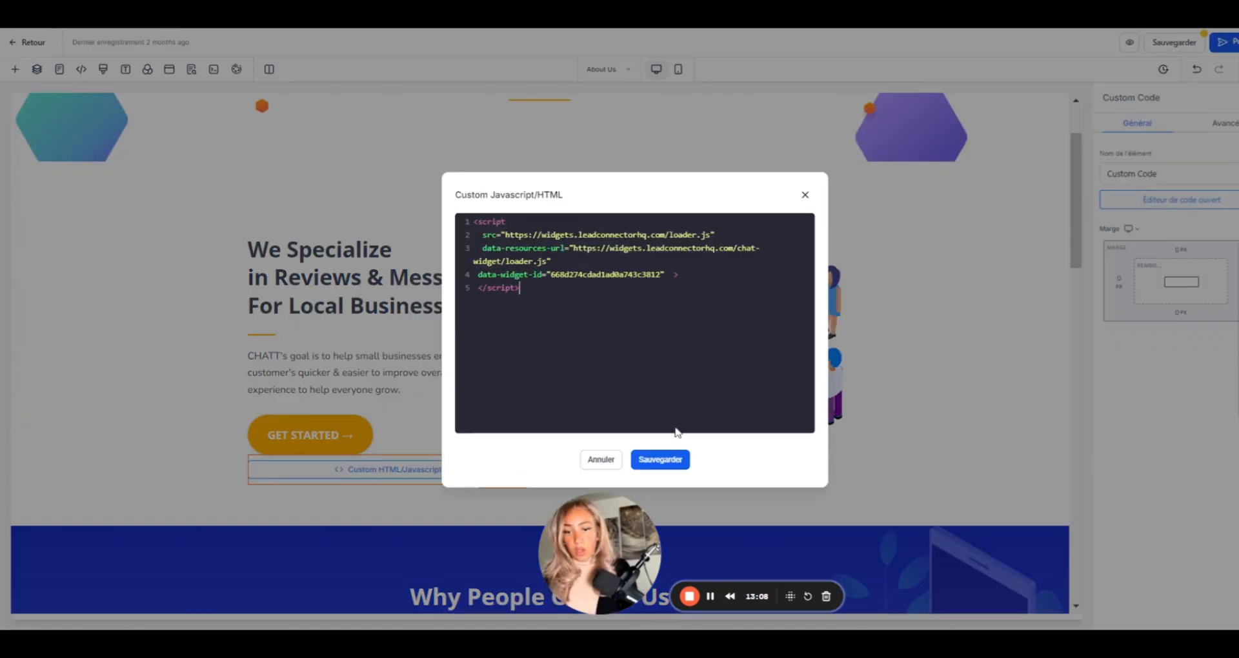
click(655, 464)
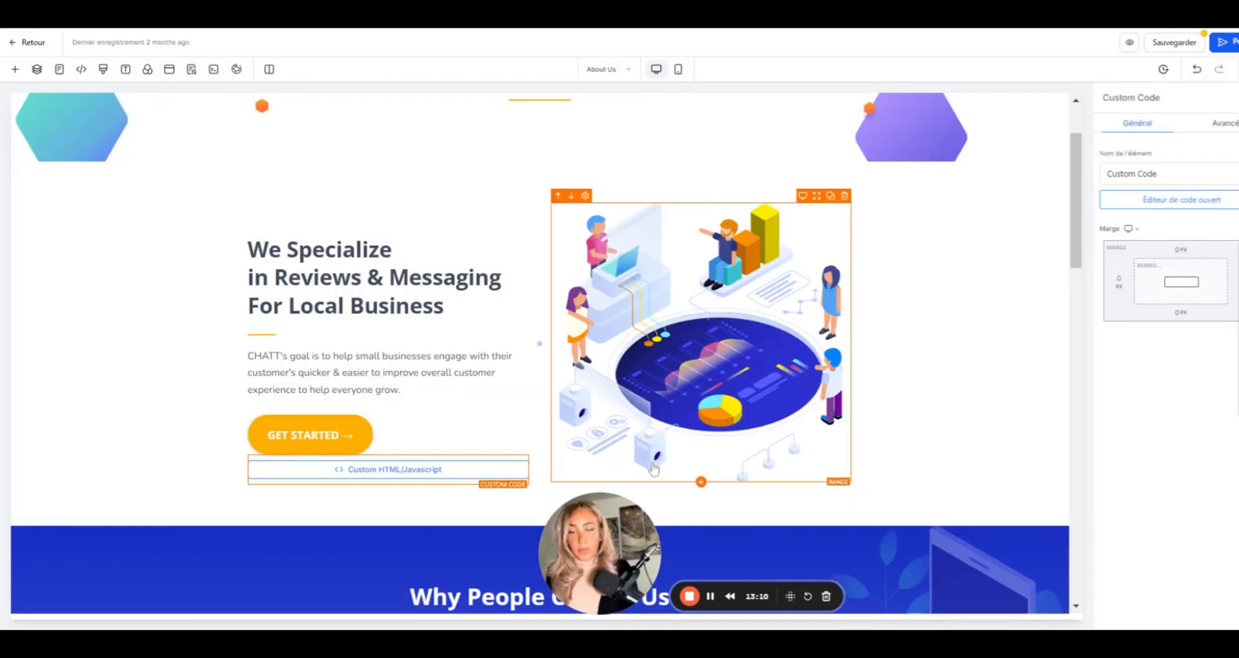
click(1131, 43)
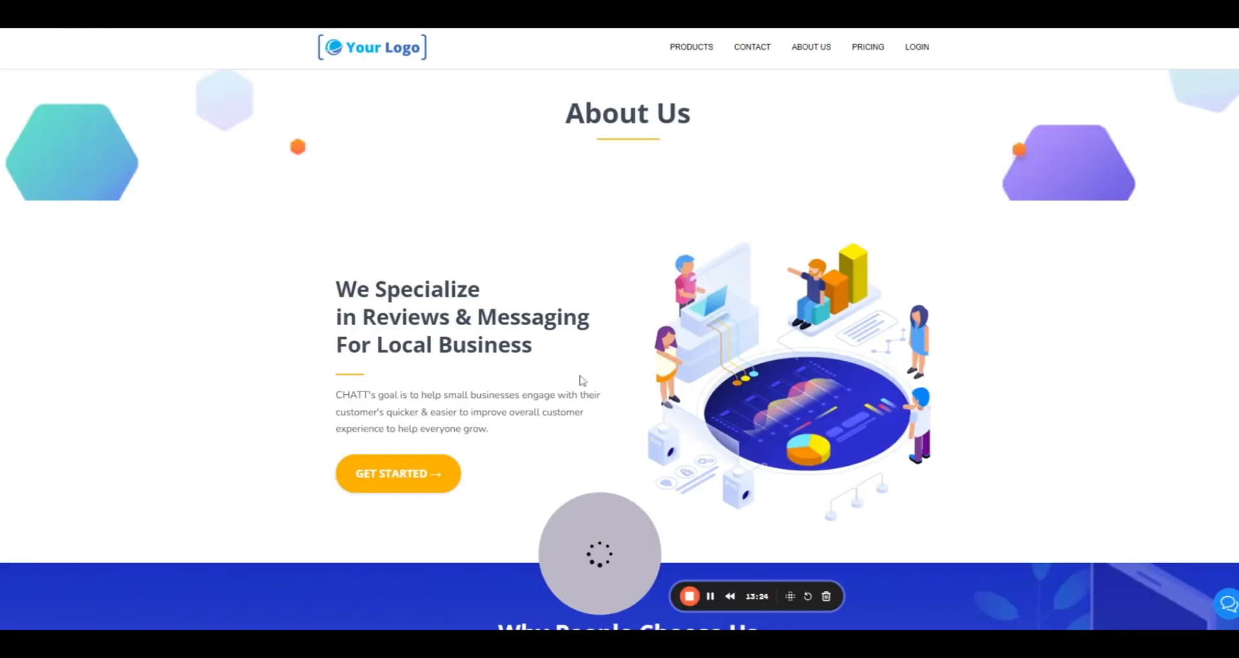
- Open the live chat panel on the About Us preview, then return to the site's pages list
click(1228, 608)
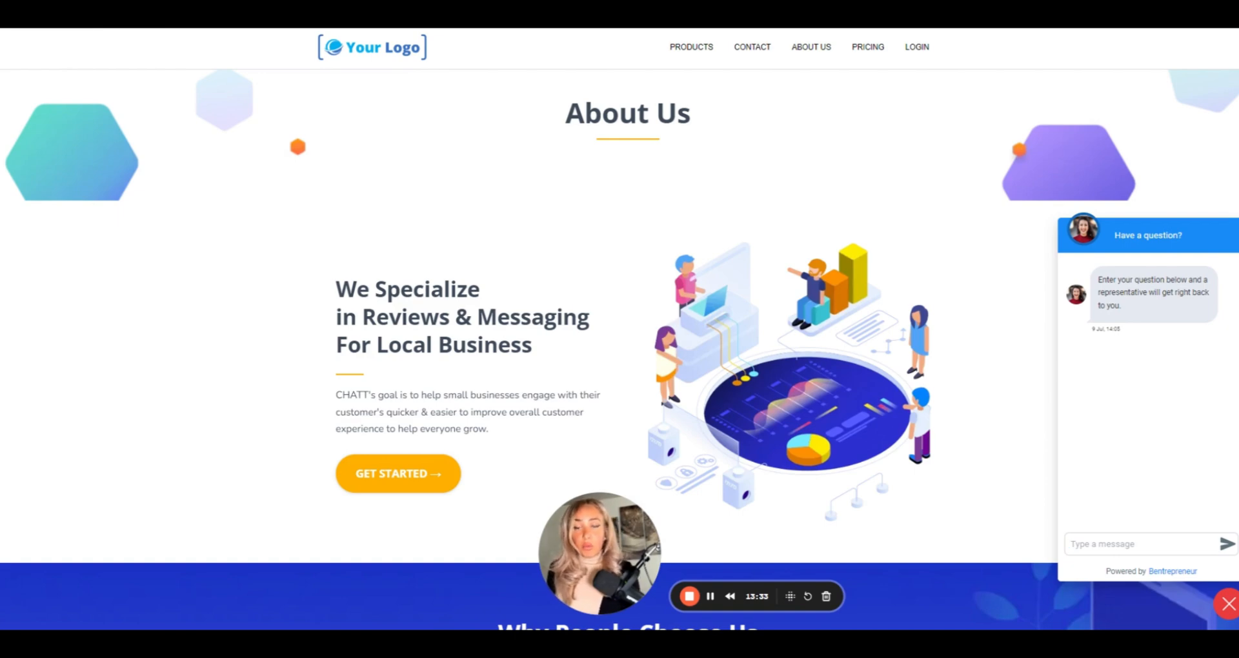
key(ctrl+shift+Tab)
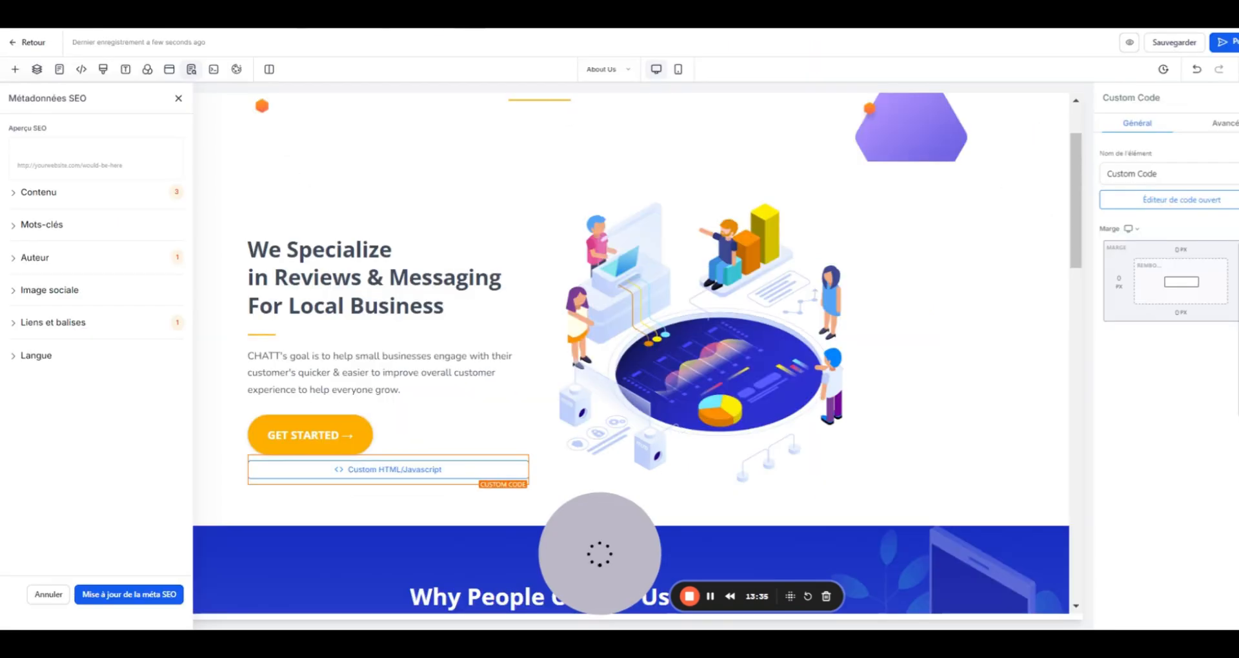
click(12, 43)
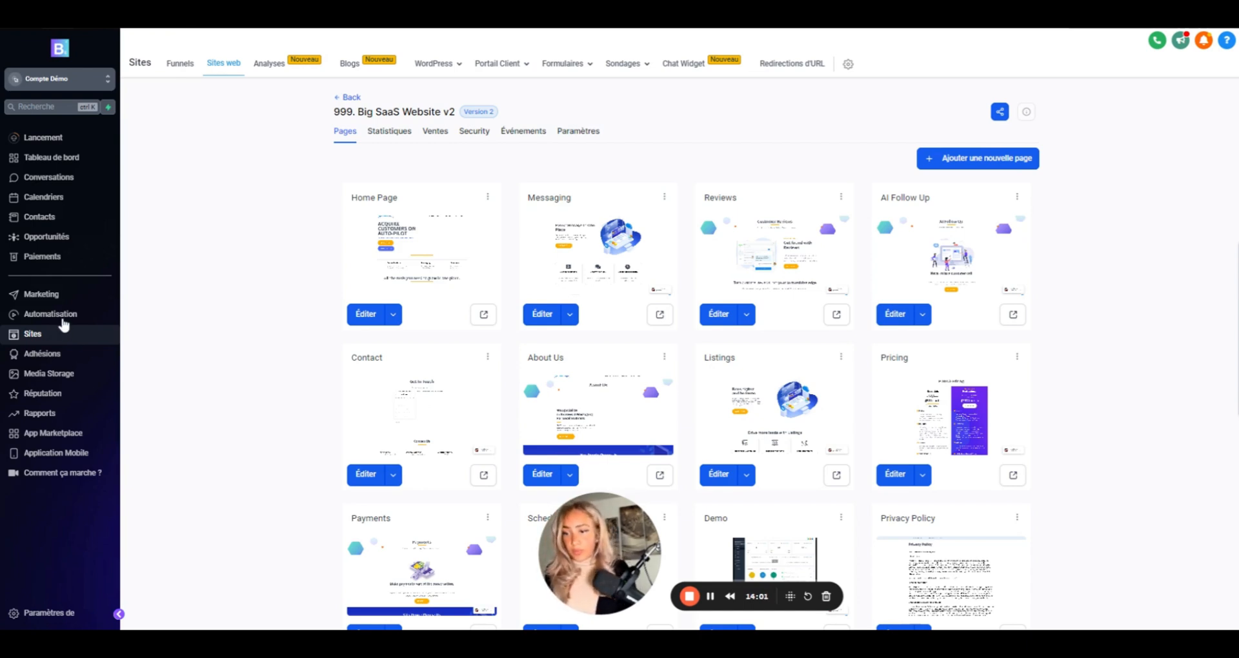
- Start a new blank workflow from scratch under Automatisation
click(64, 323)
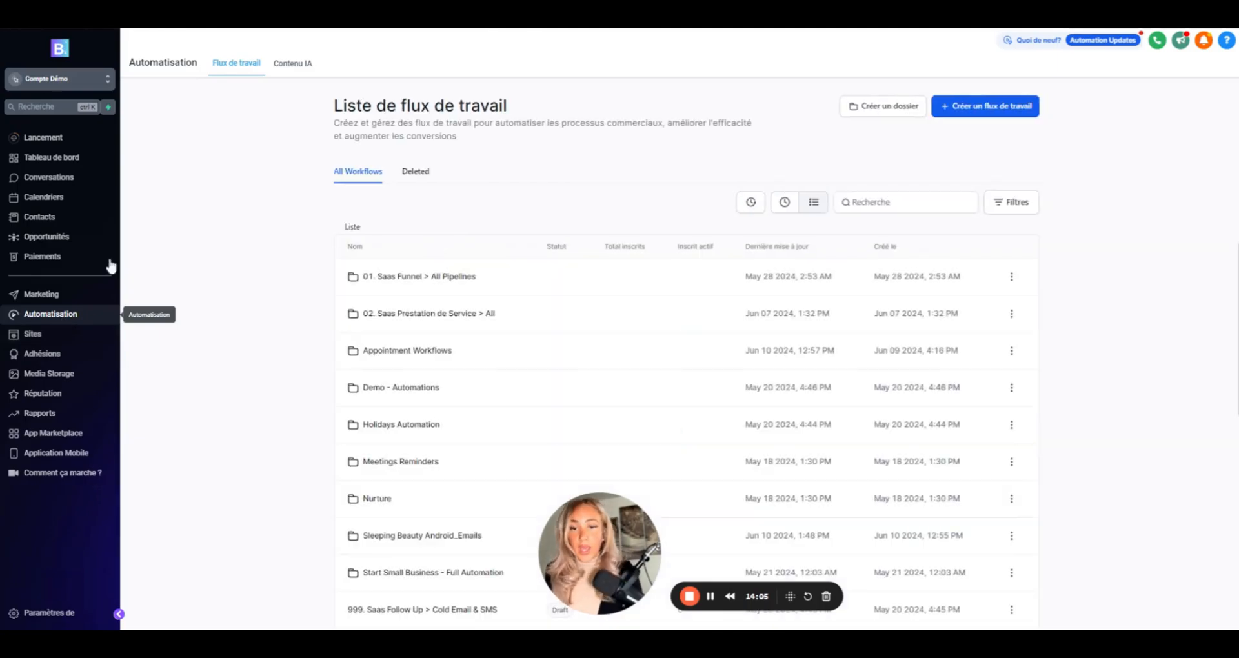
click(960, 110)
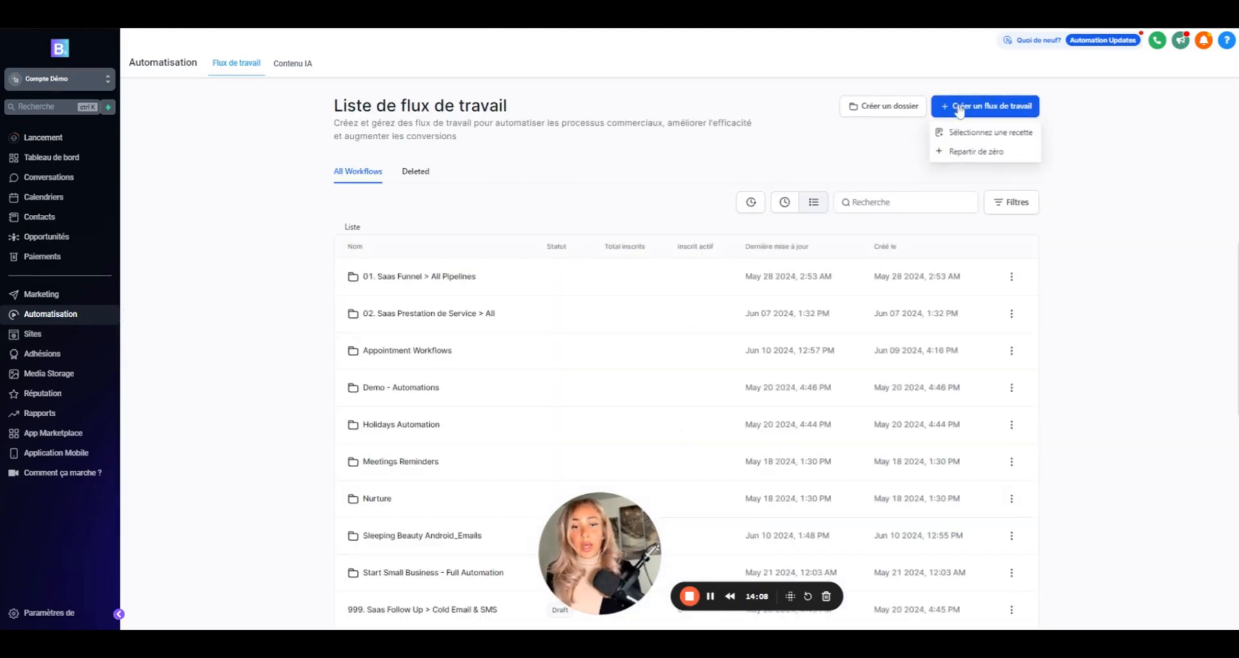
click(946, 154)
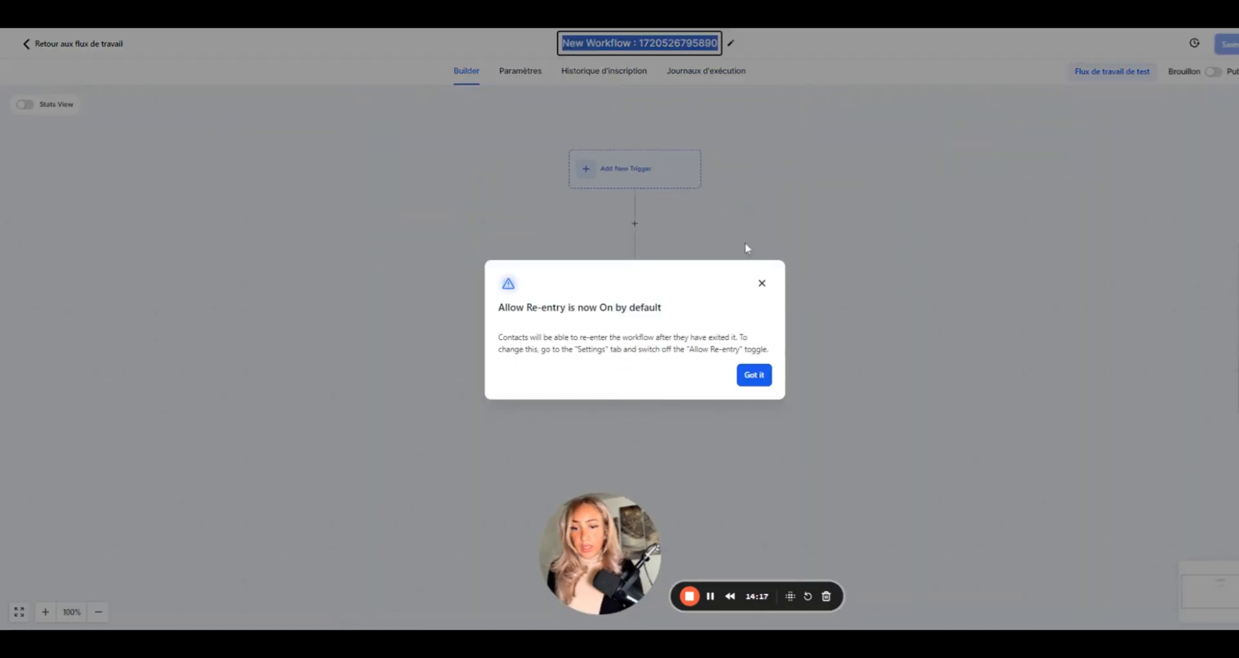
- Dismiss the re-entry notice and title the workflow 'Automatisation _ ChatBot_Emais et sms'
click(754, 375)
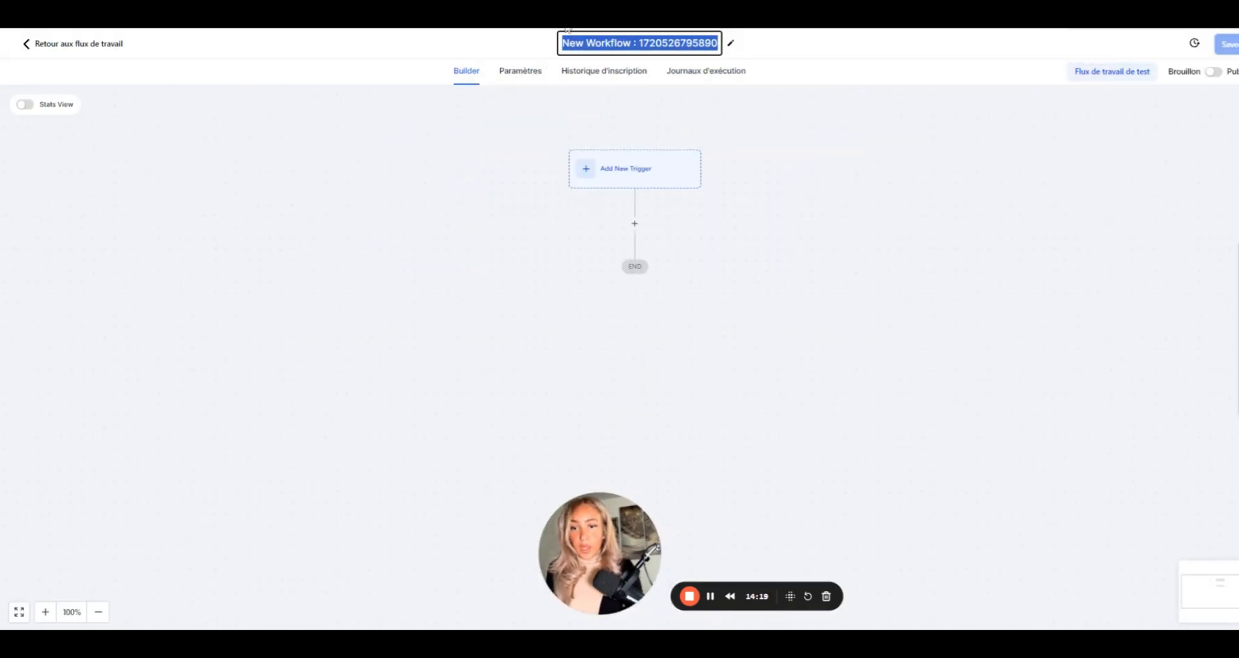
text(Autom)
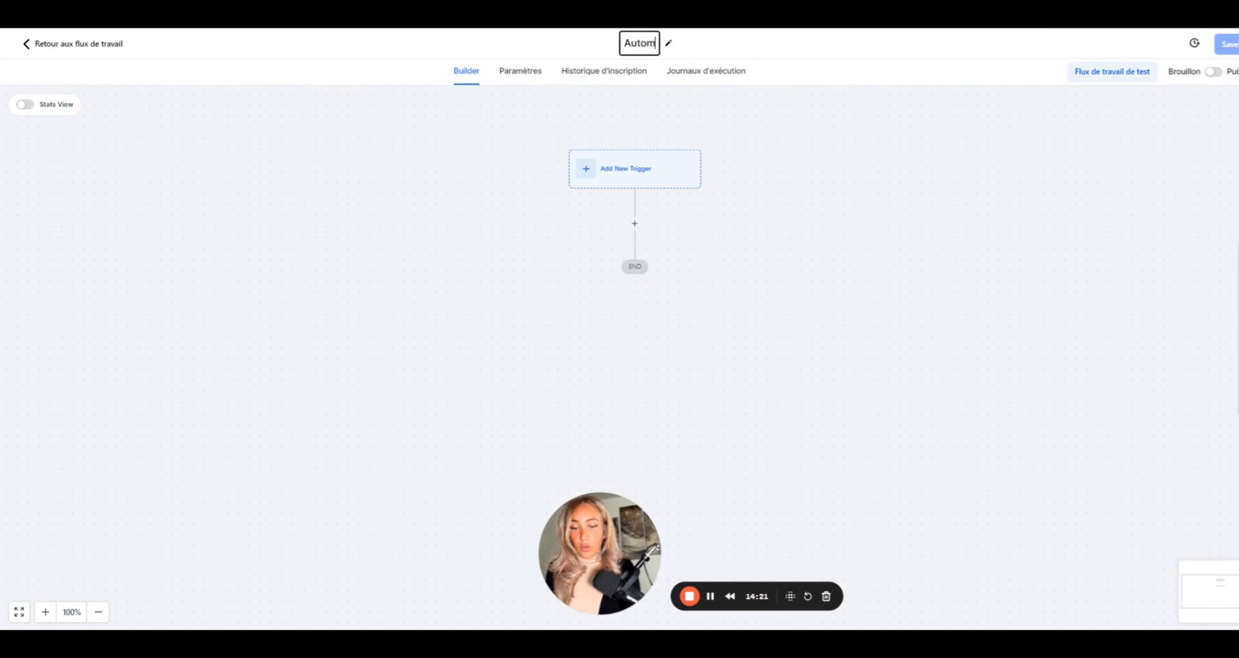
text(atisation )
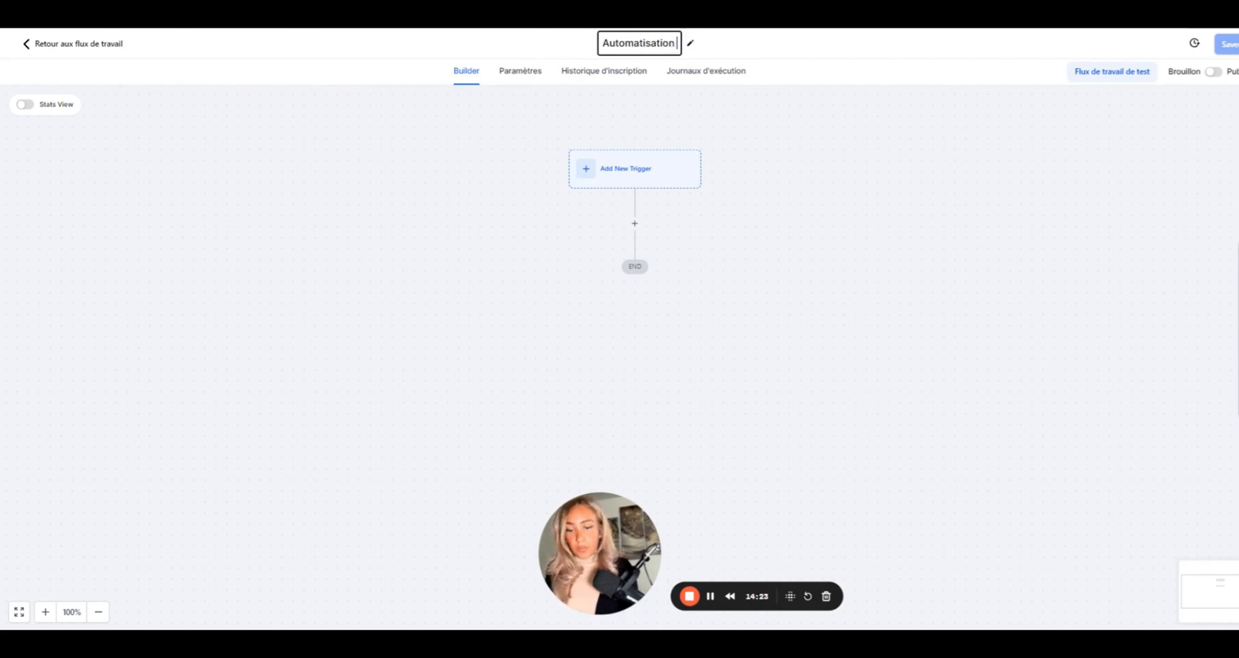
text(_ Chat)
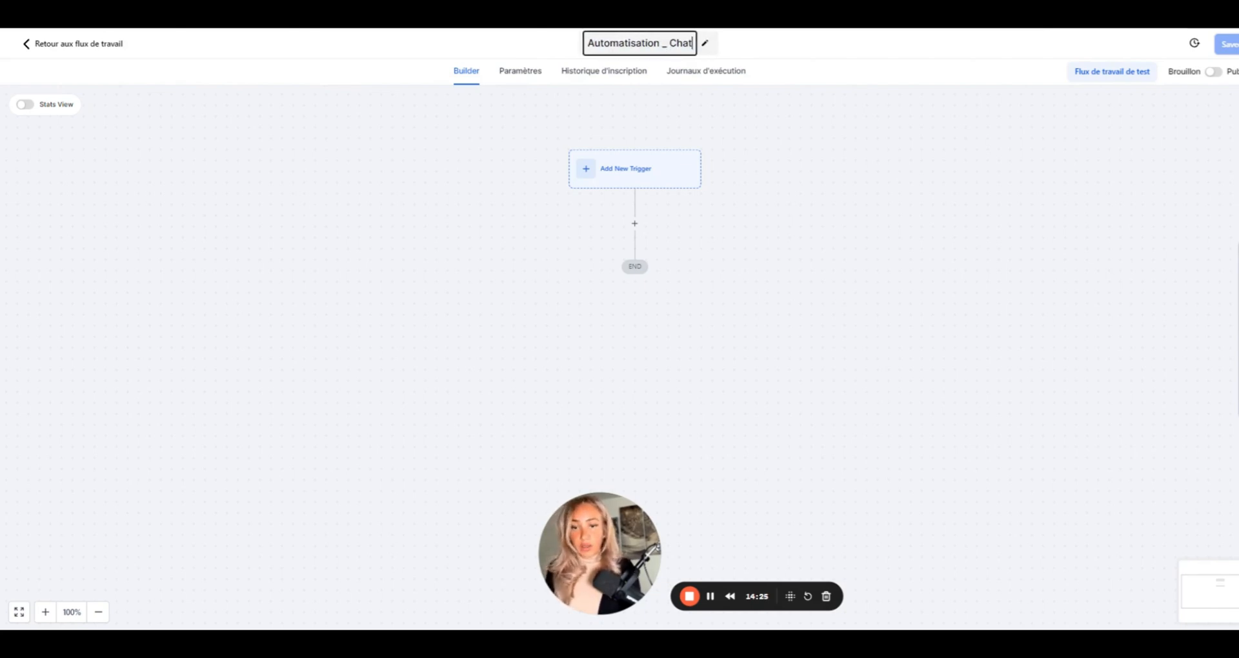
text(Bot)
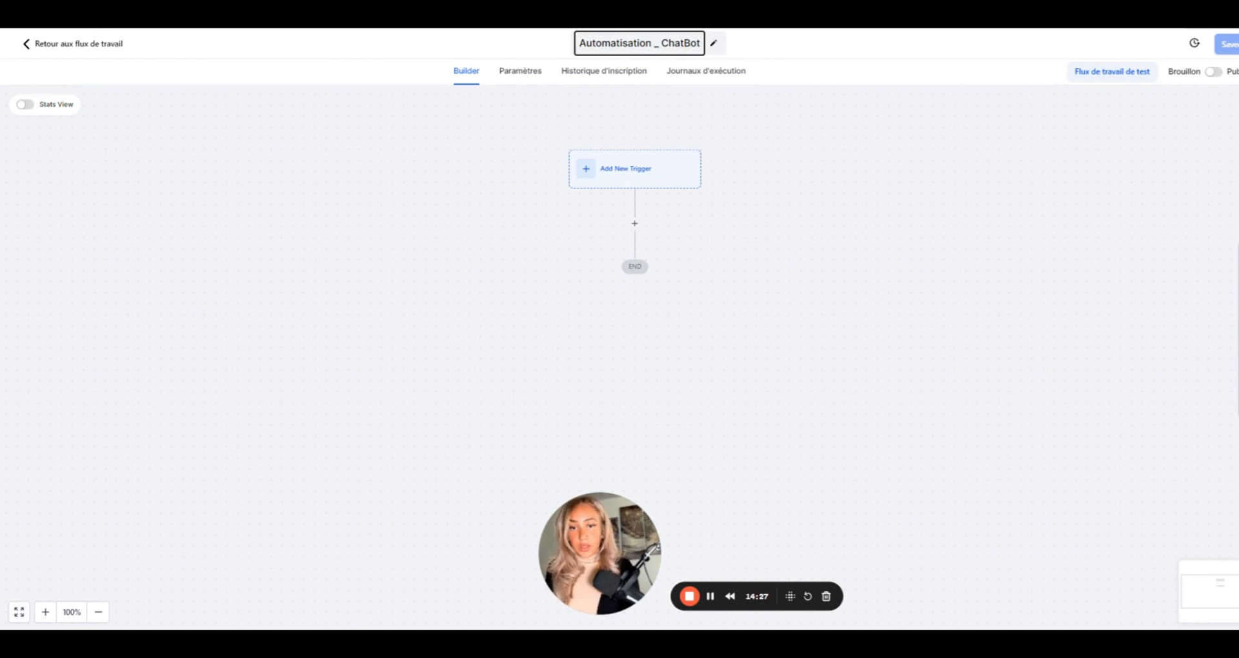
text(_)
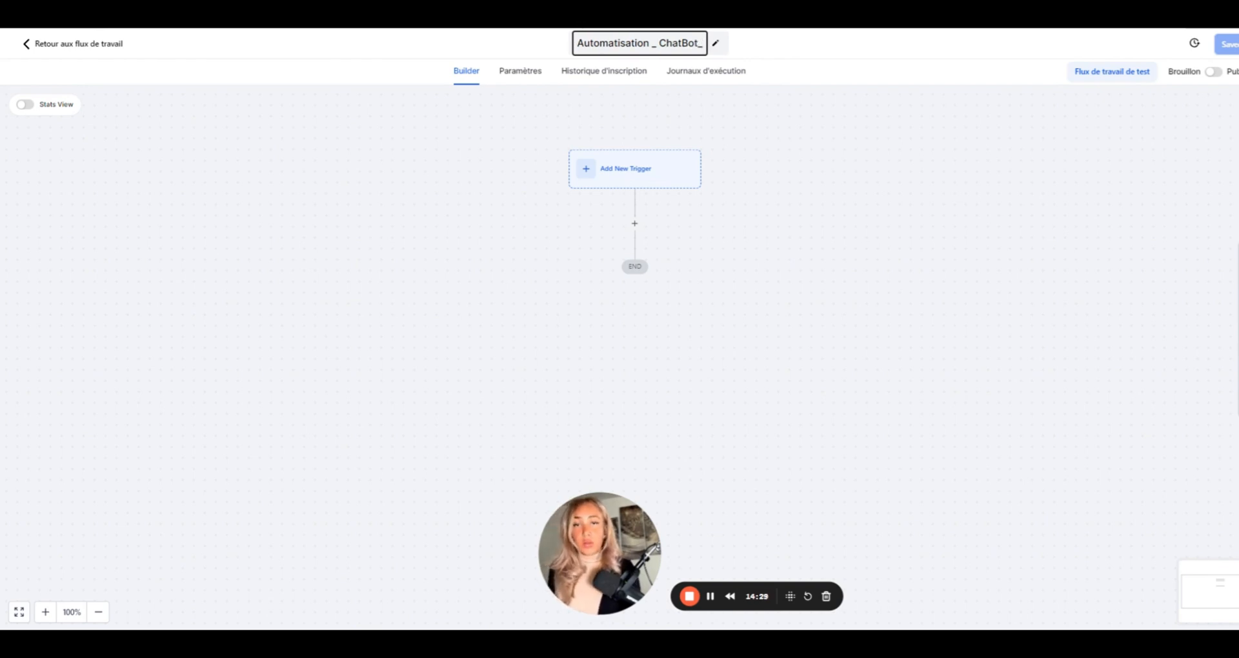
text(Ea)
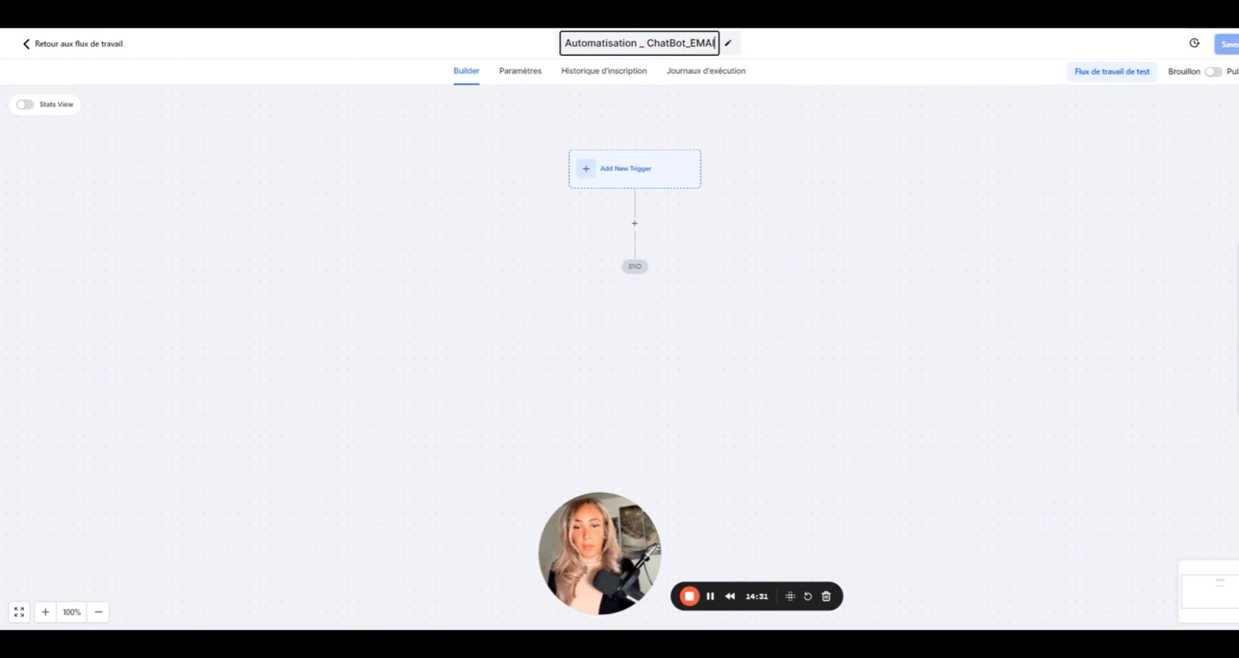
key(BackSpace)
text(mai)
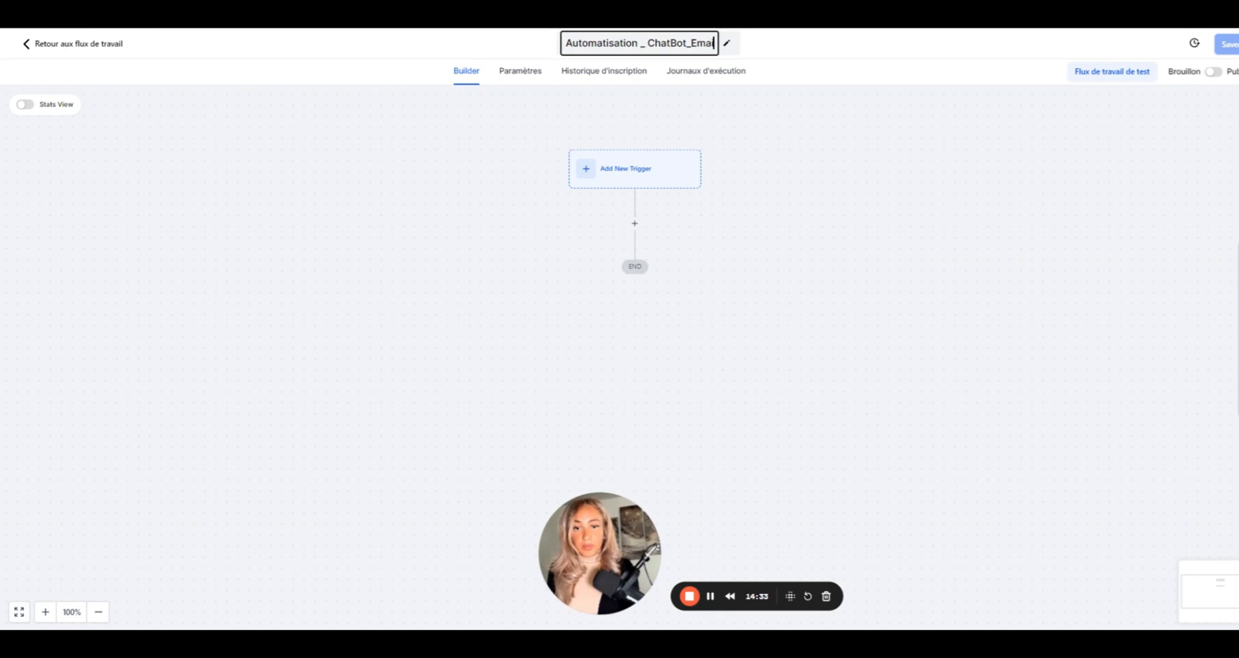
text(s et sms)
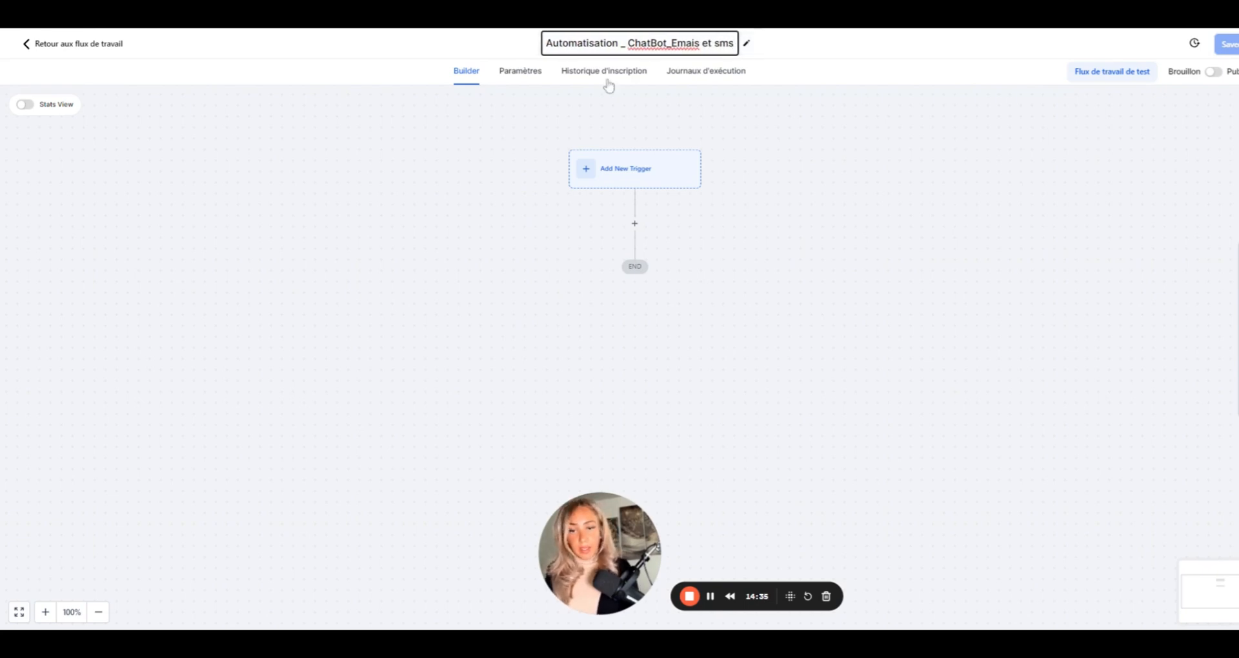
click(638, 183)
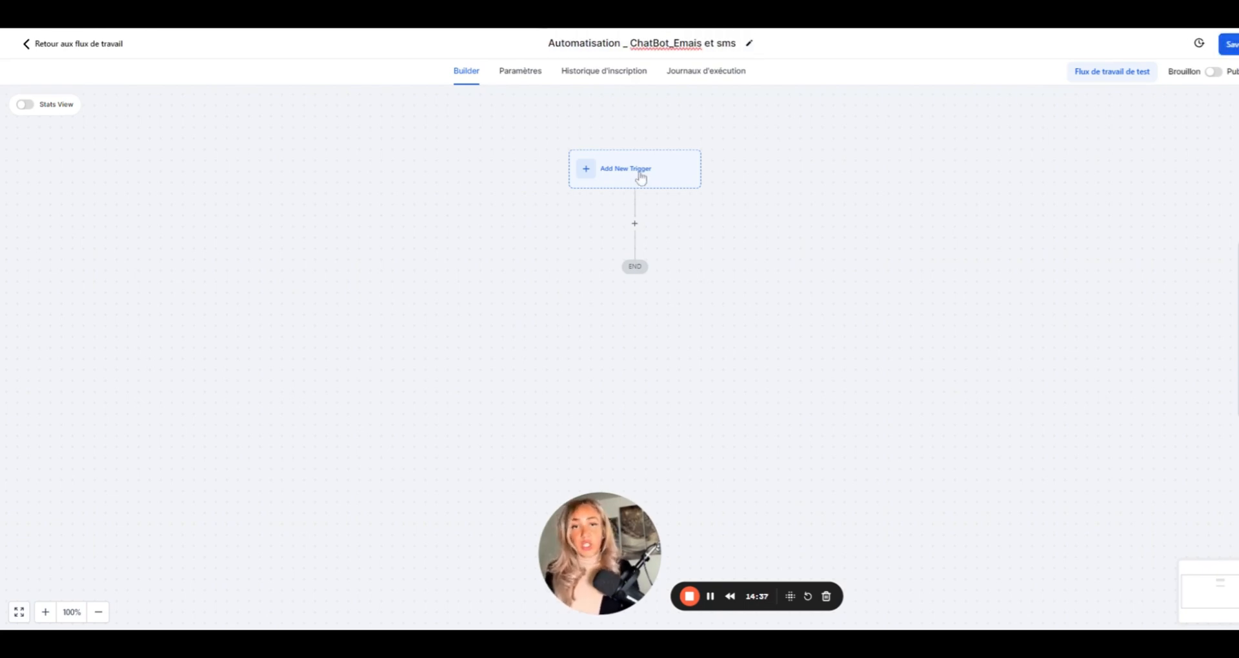
- Add a Customer Replied trigger and rename it 'Réponse au chat'
click(645, 172)
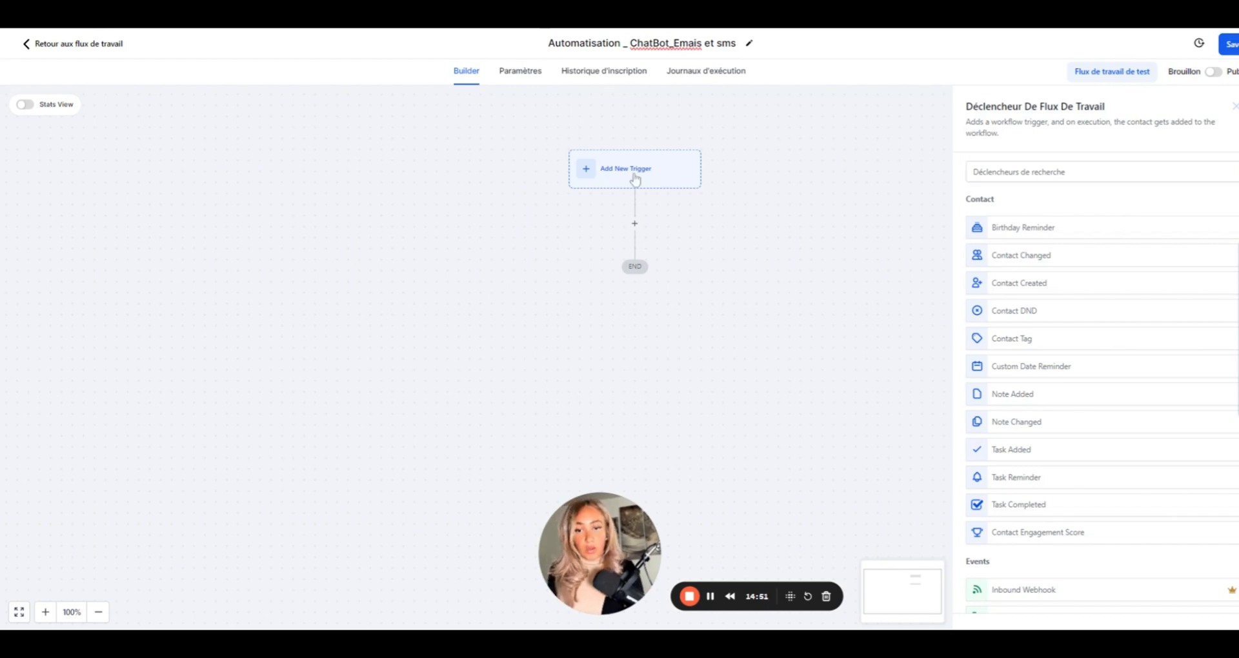
scroll(1051, 415, down, 3)
scroll(1050, 415, down, 5)
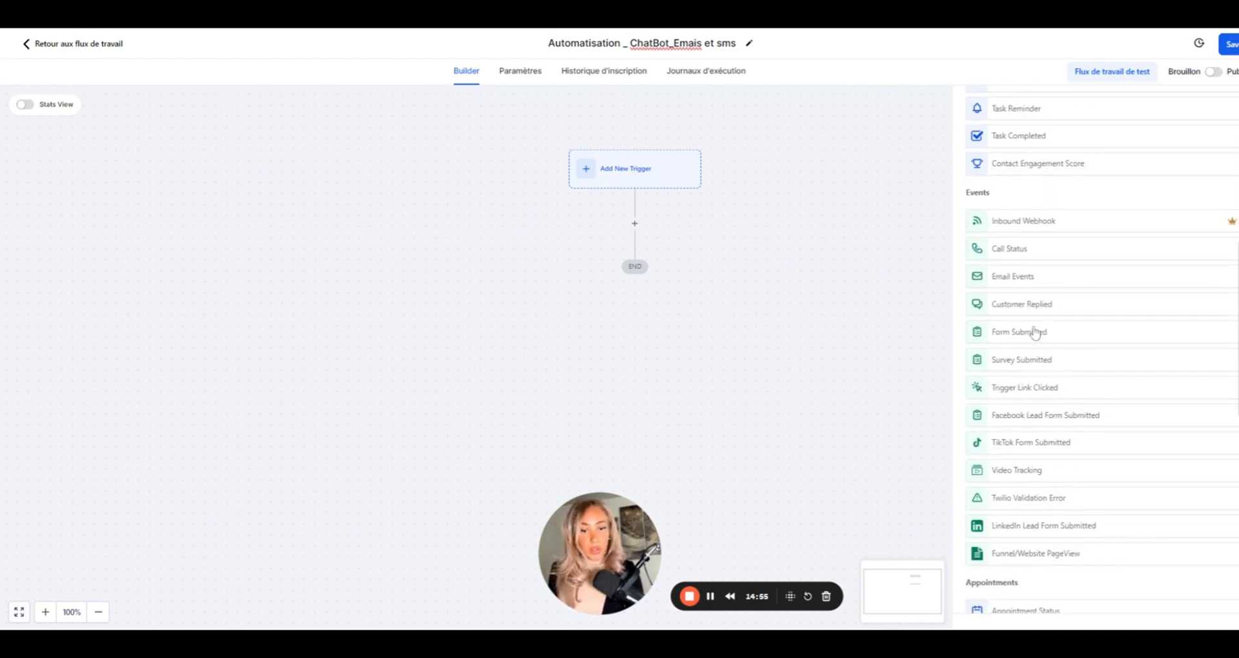
click(1043, 307)
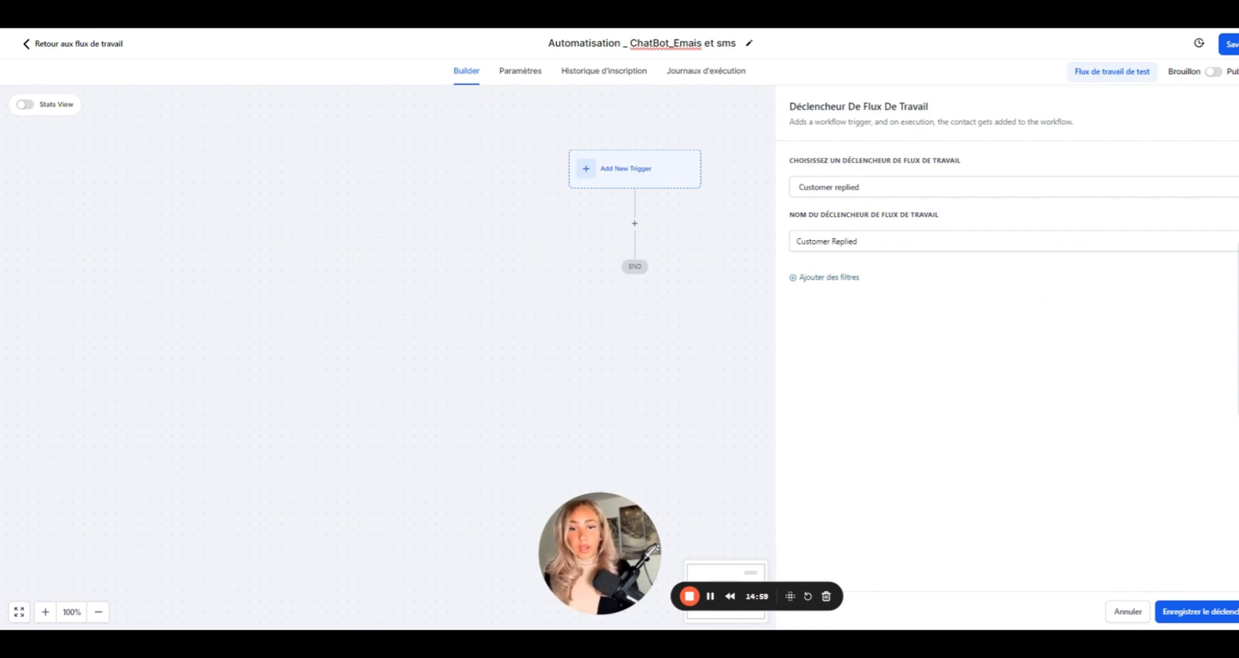
triple_click(846, 241)
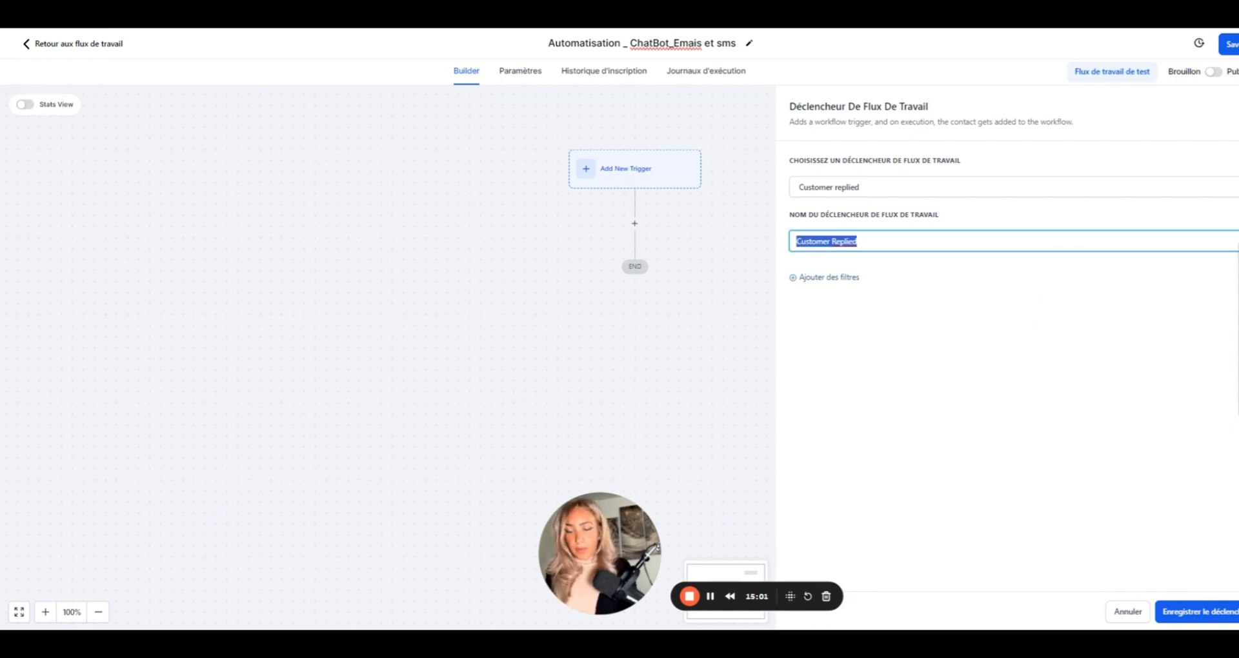
text(Réponse )
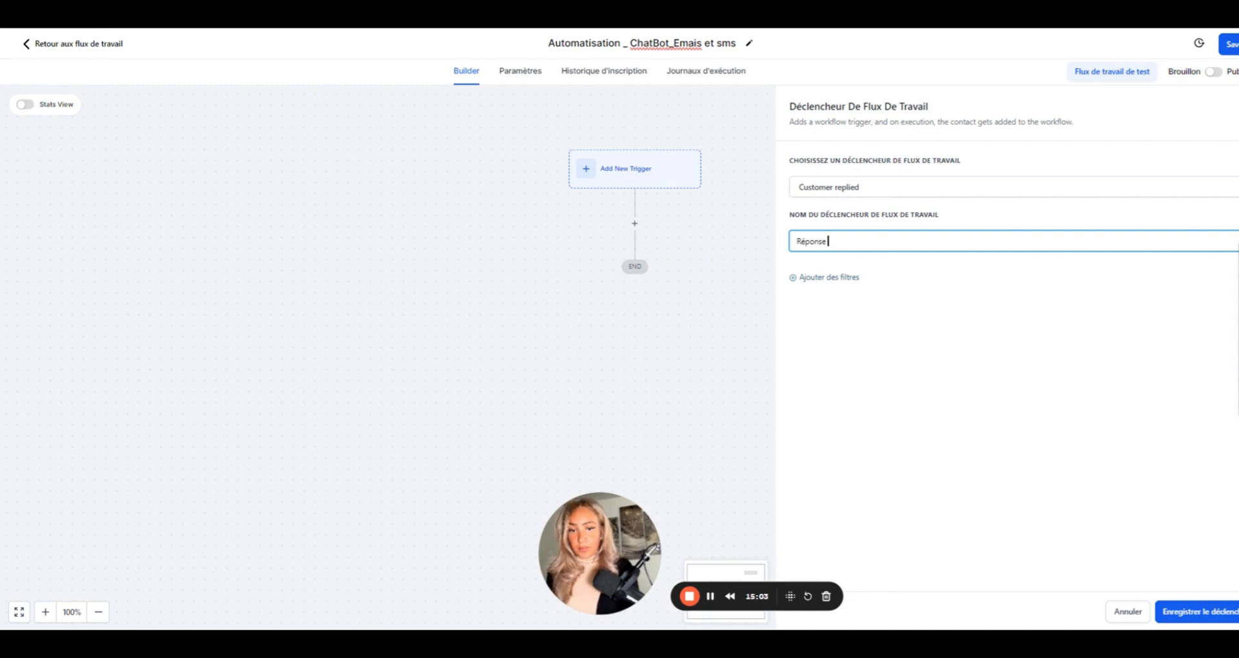
text(au chat)
- Filter the trigger to Reply channel = Chat Widget and save it
click(824, 279)
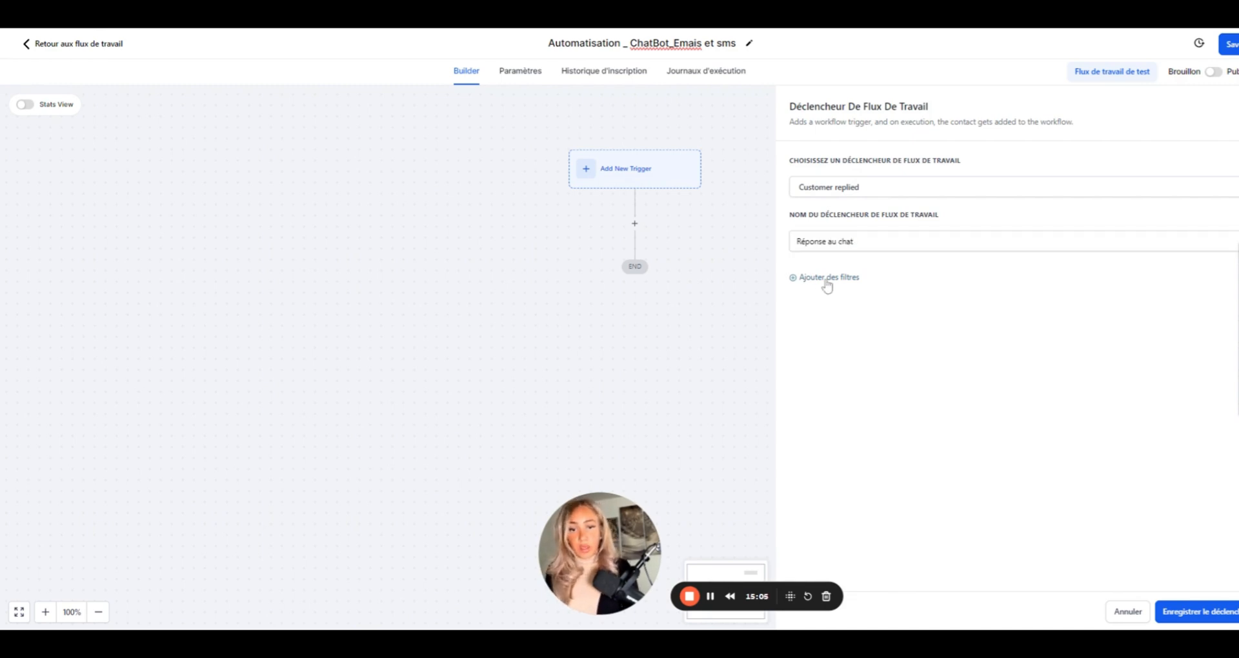
click(837, 292)
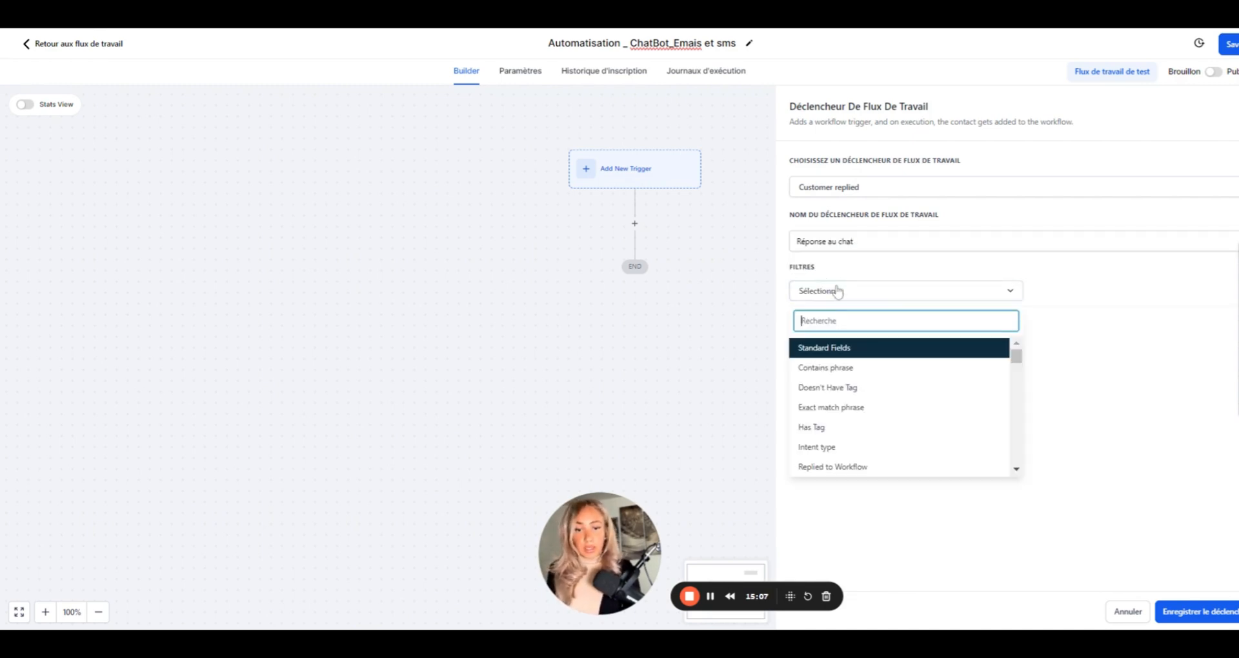
scroll(864, 384, down, 1)
scroll(861, 397, down, 1)
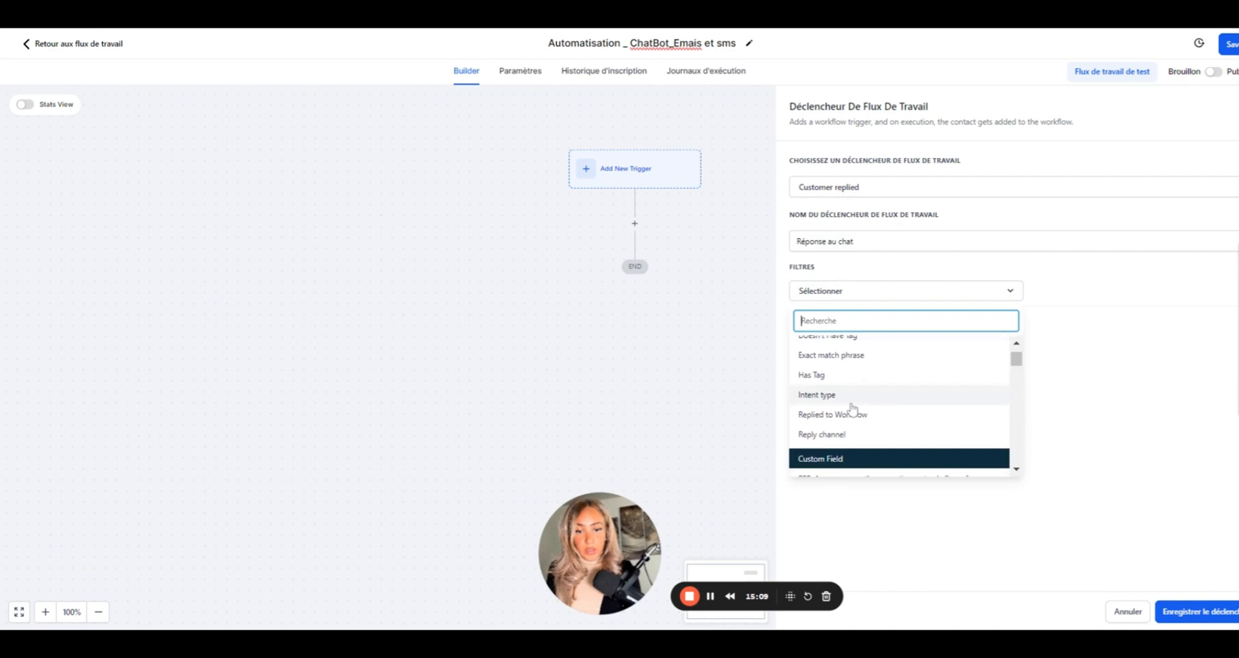
click(859, 436)
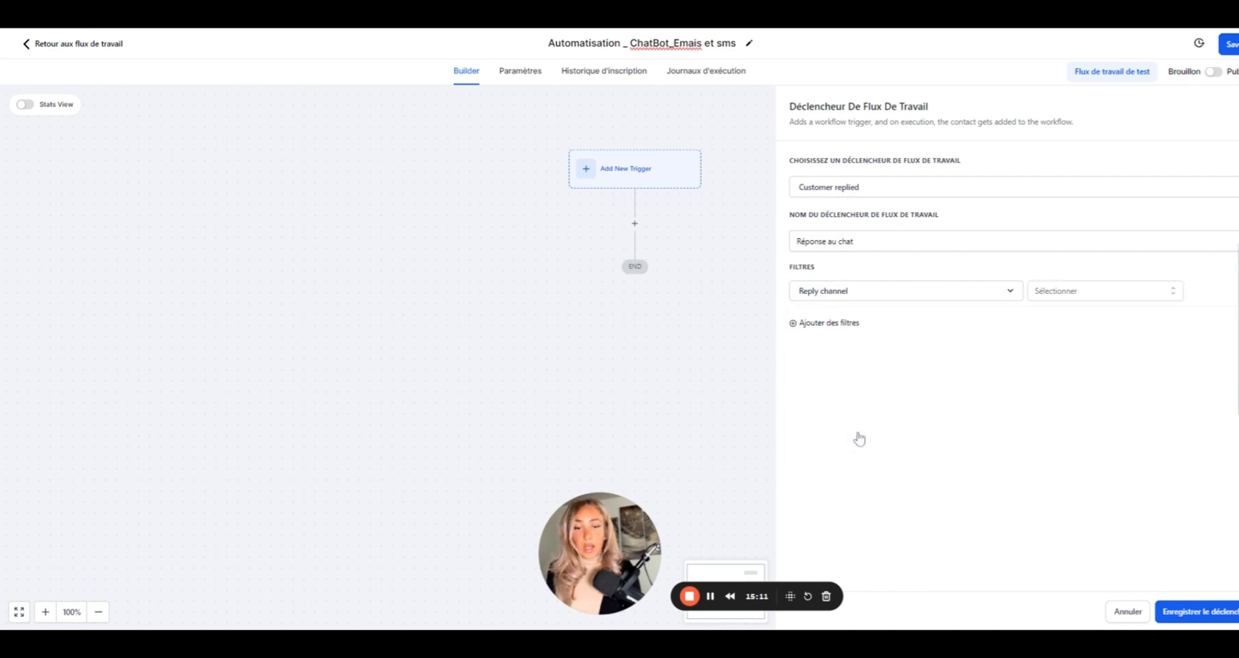
click(1101, 300)
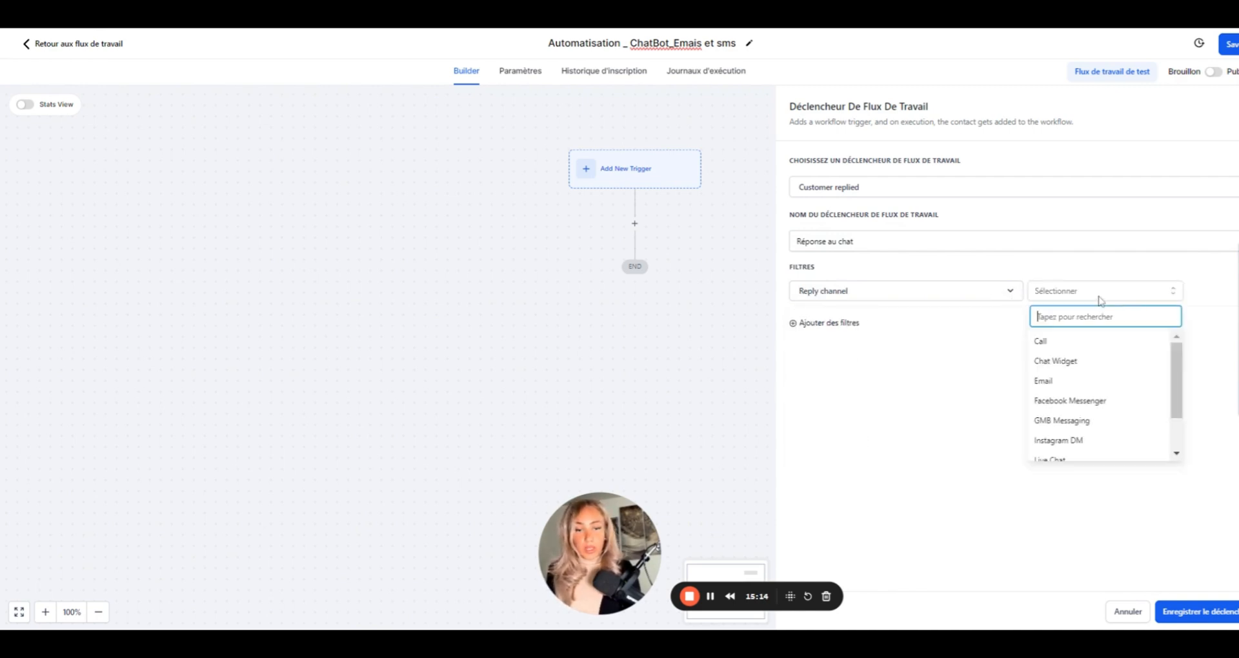
click(1064, 361)
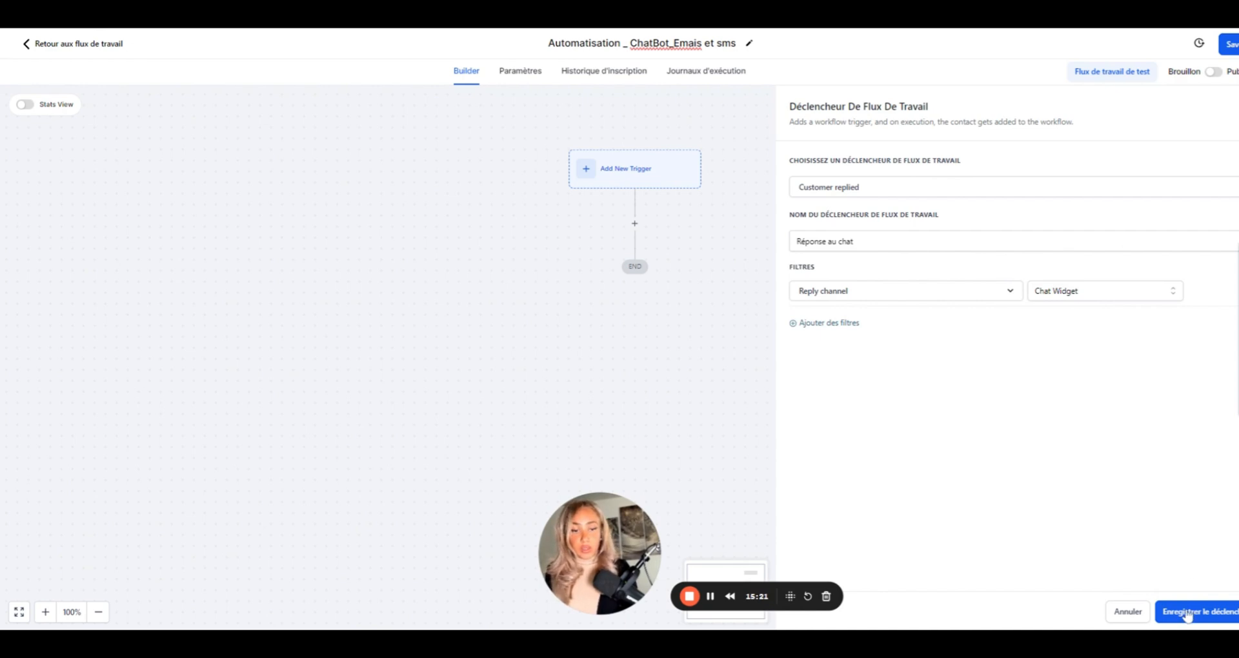
click(1188, 613)
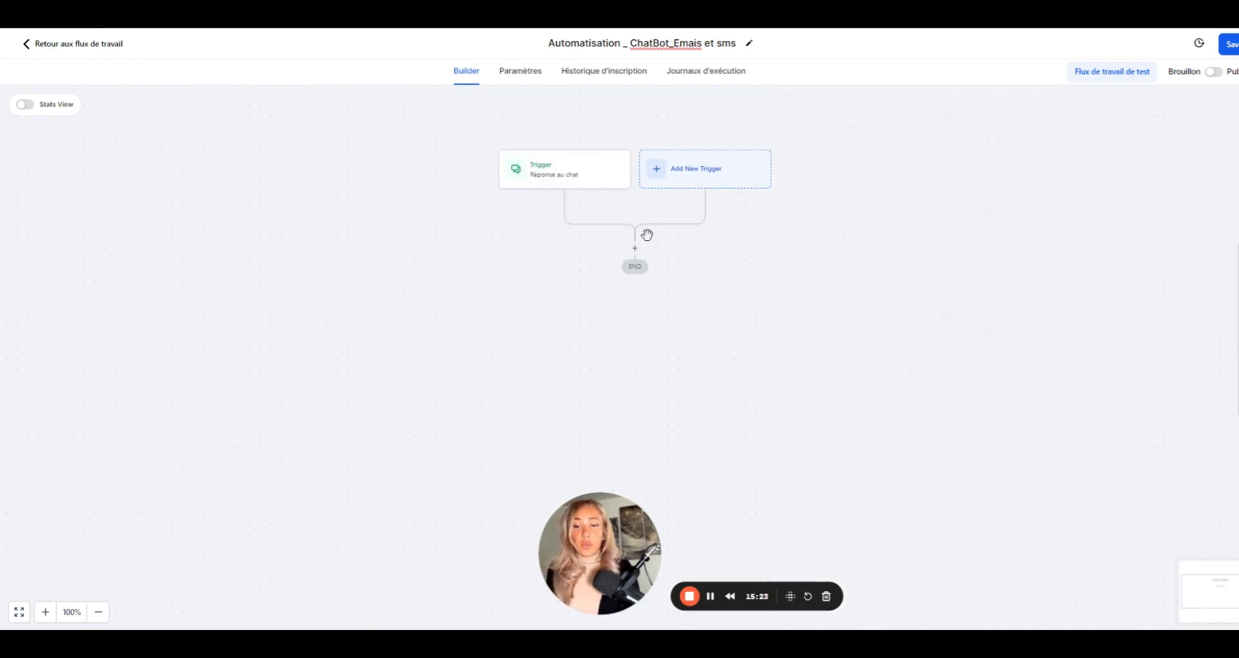
- Add an Envoyer Une Notification Interne action found by searching 'noti', with notification type Email
click(634, 248)
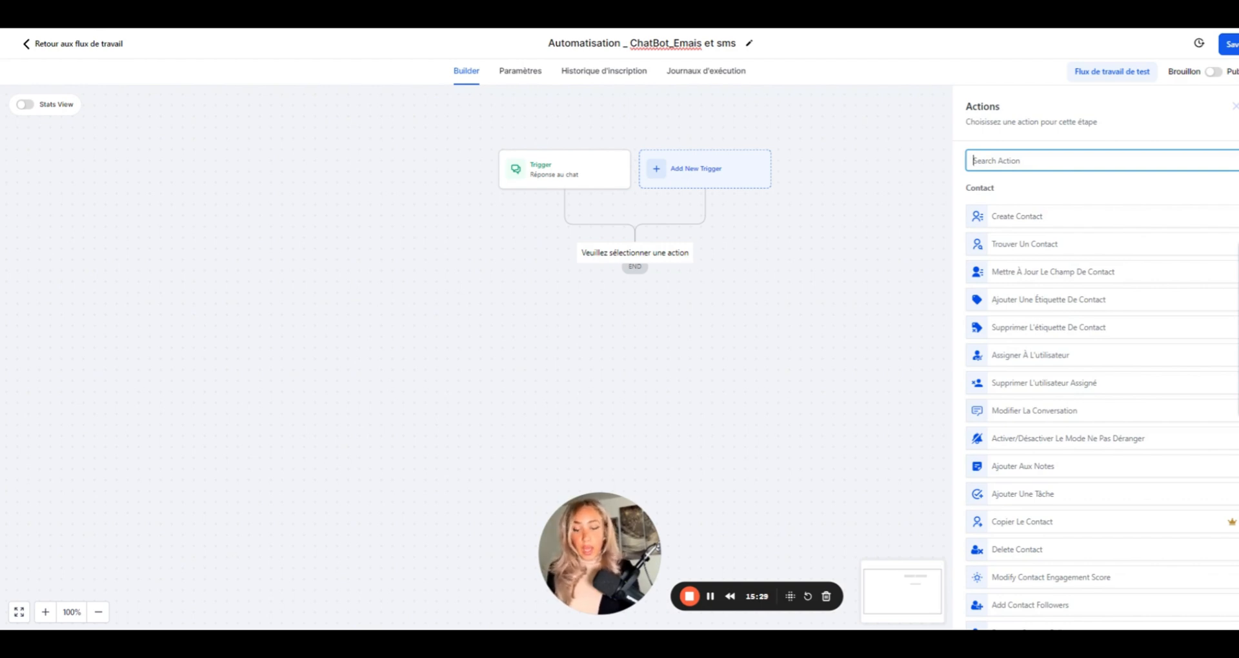
text(noti)
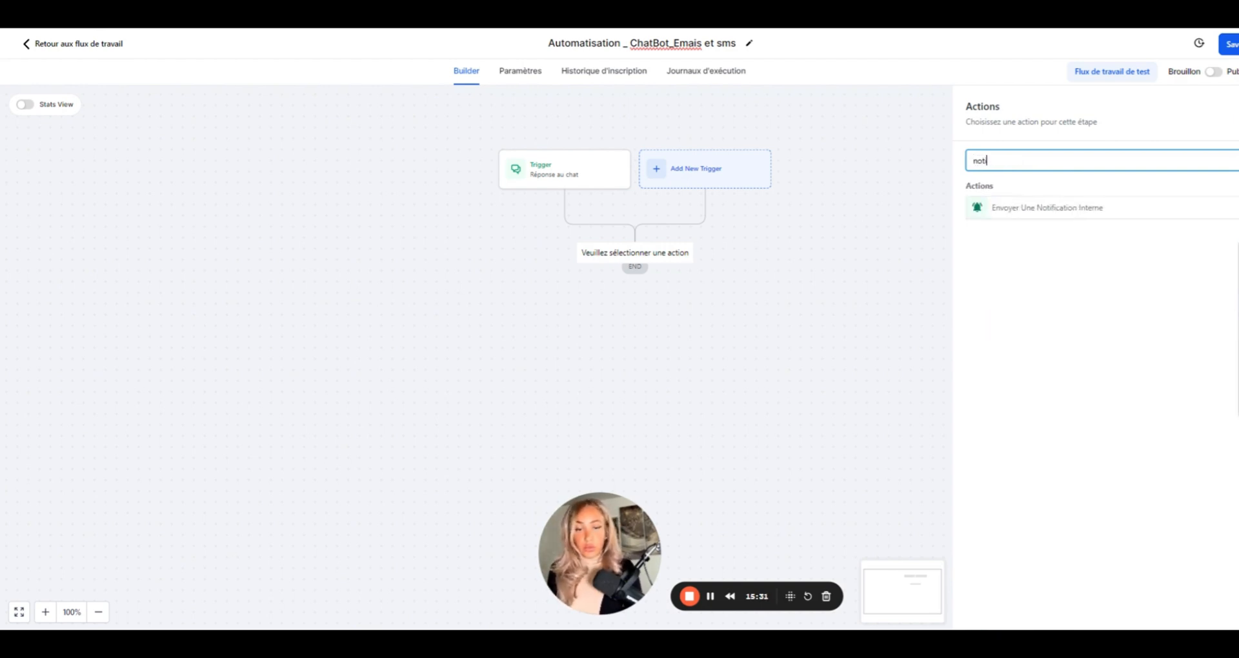
click(1026, 207)
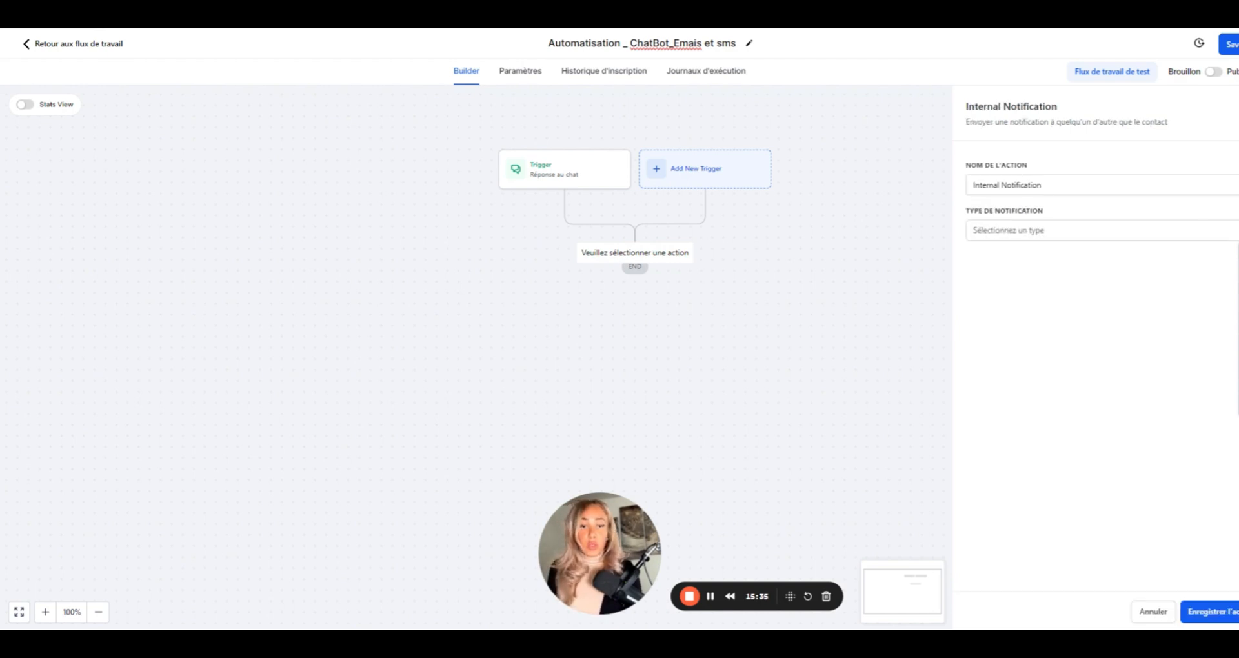
click(1000, 236)
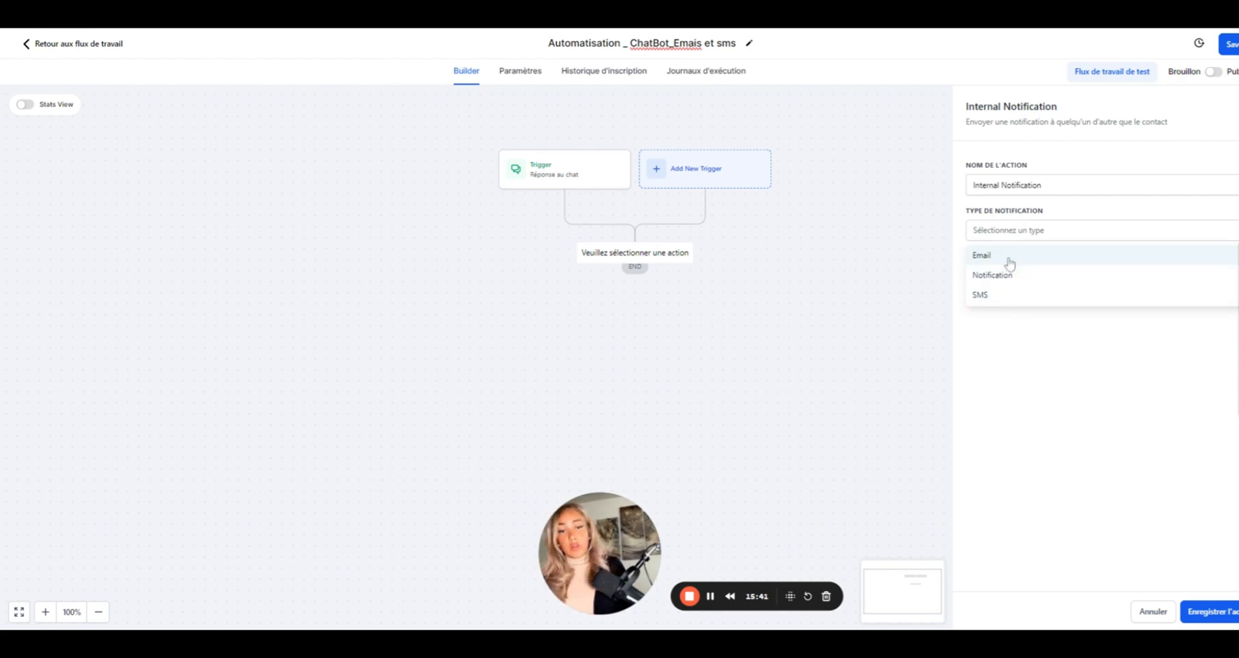
click(1009, 260)
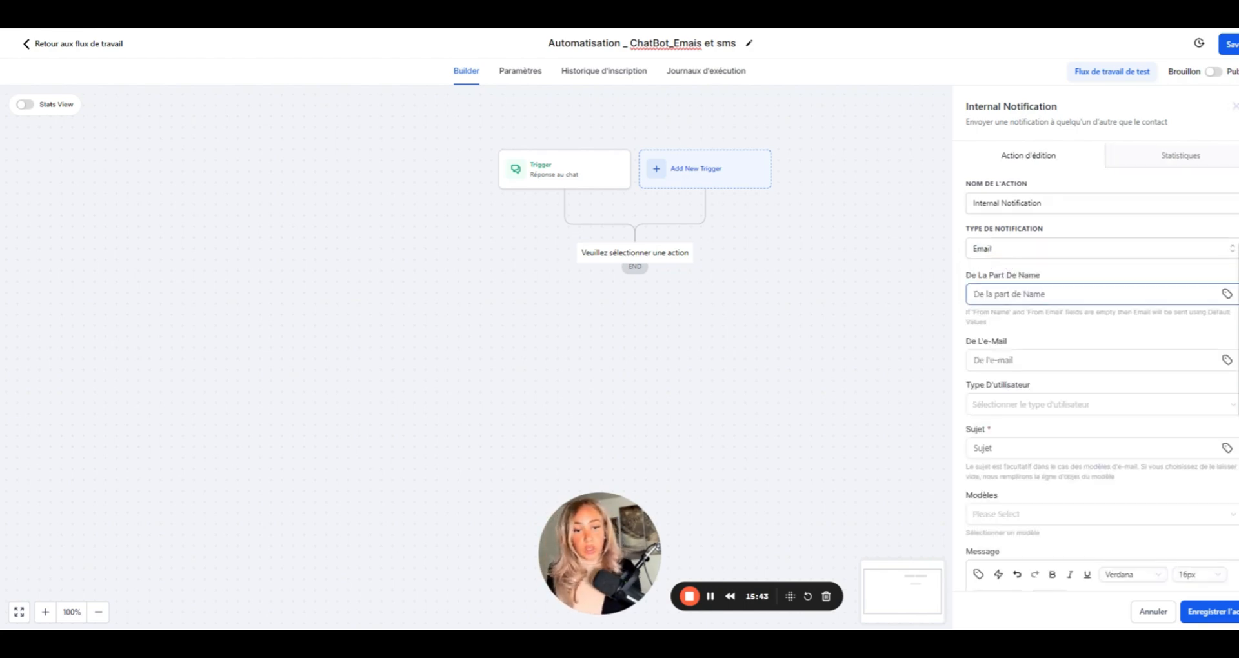
- Fill in the notification's sender name and sender e-mail address
click(974, 299)
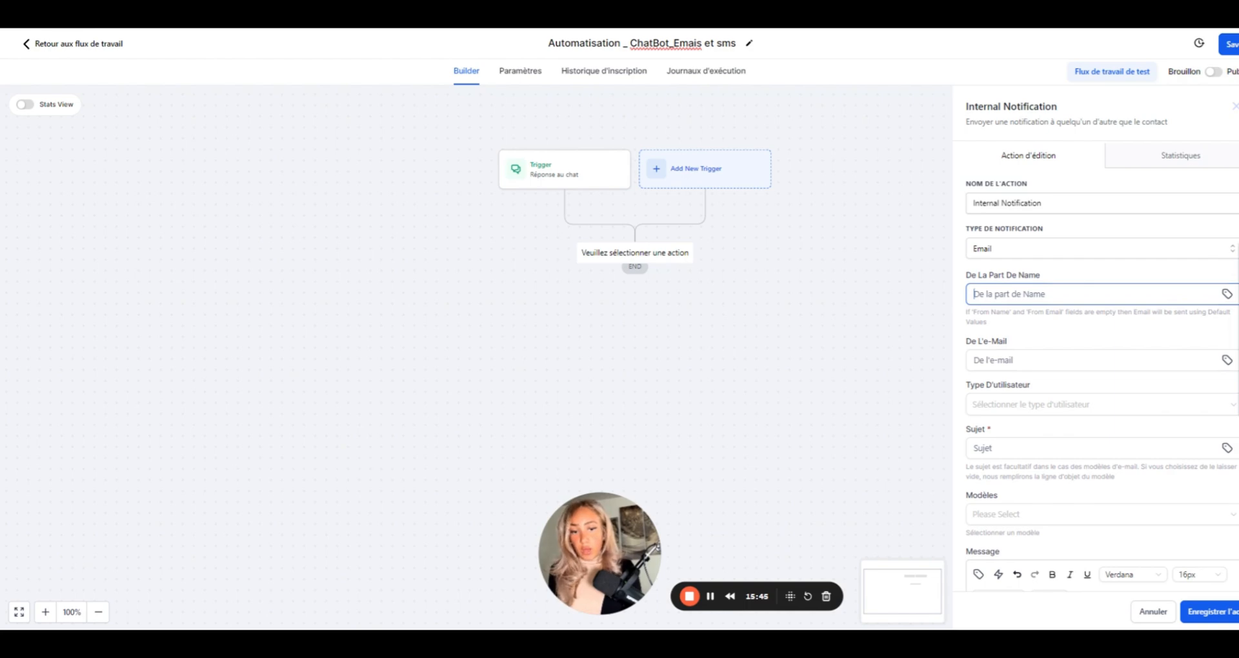
click(1055, 325)
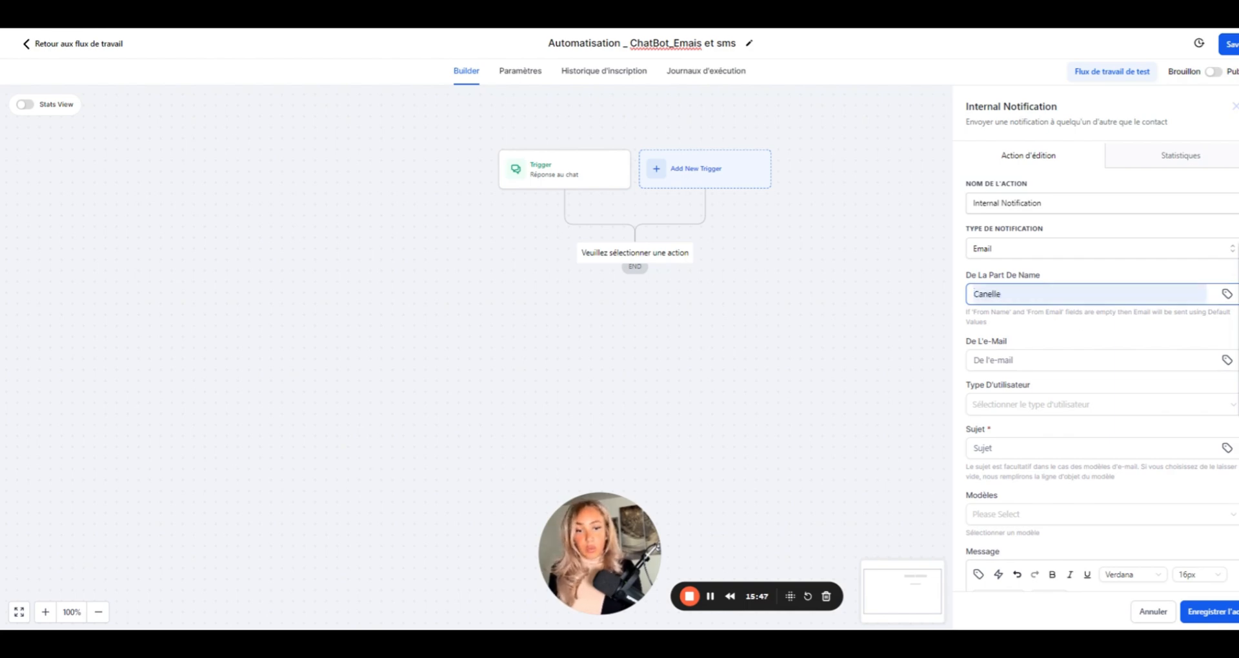
drag(1005, 295, 946, 295)
click(1007, 360)
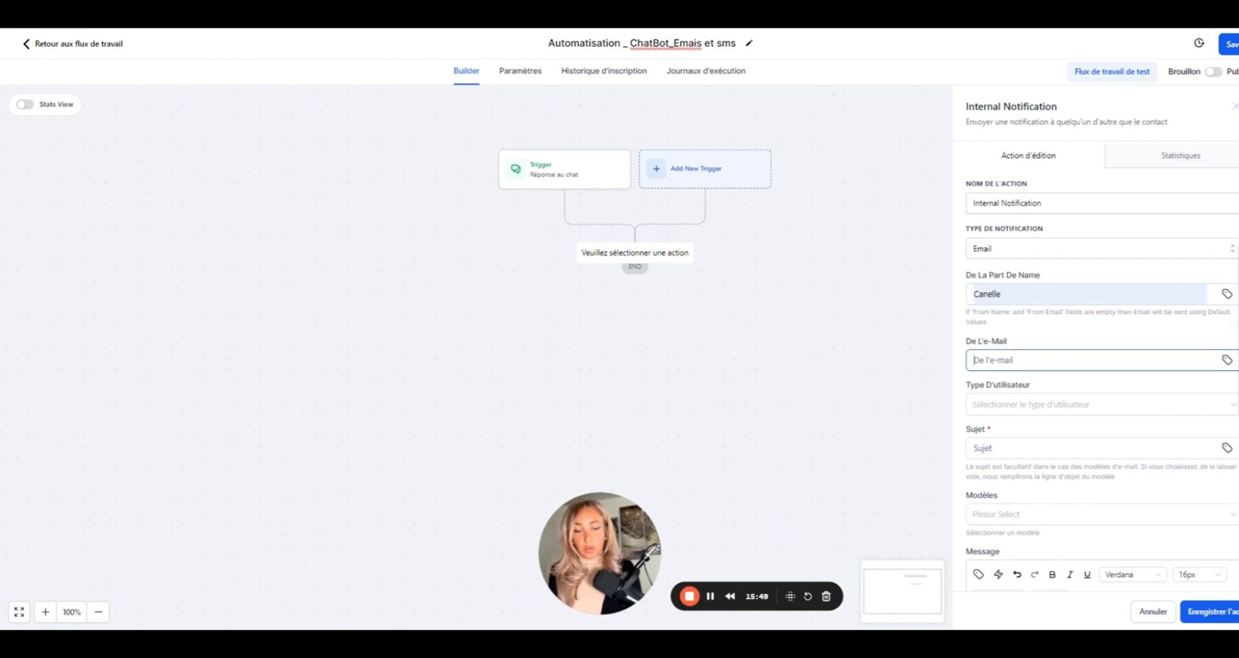
key(BackSpace)
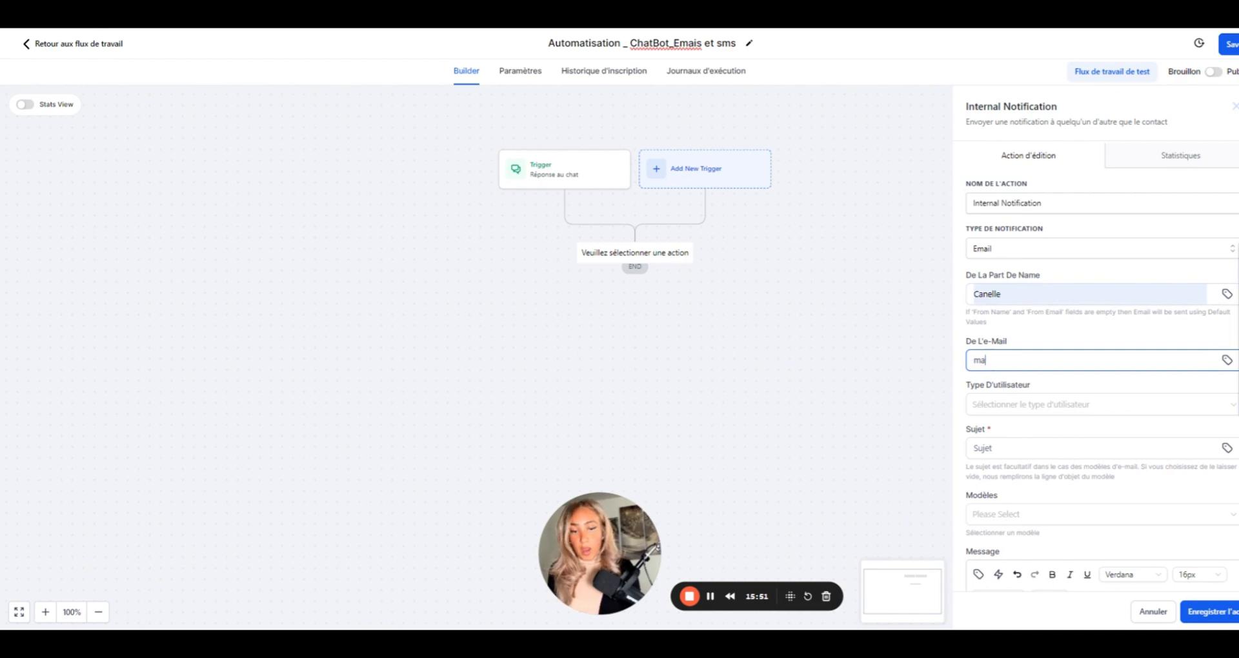
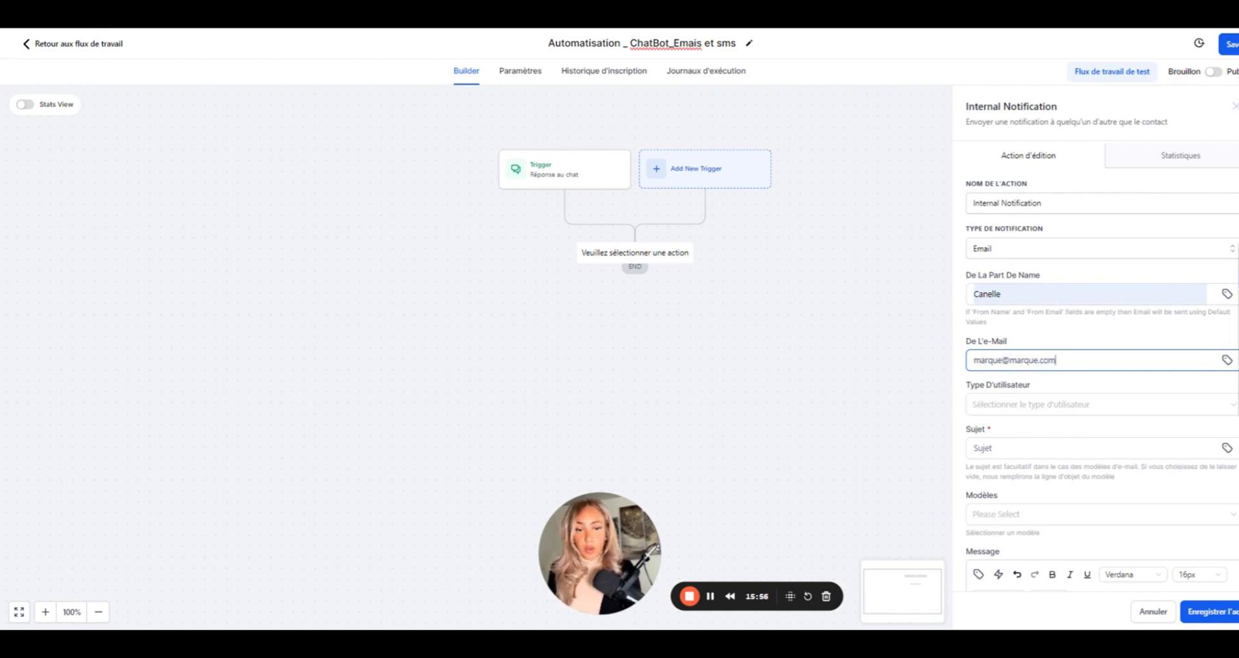
- Set the recipient user type to Custom Email and enter the recipient's e-mail address
click(979, 413)
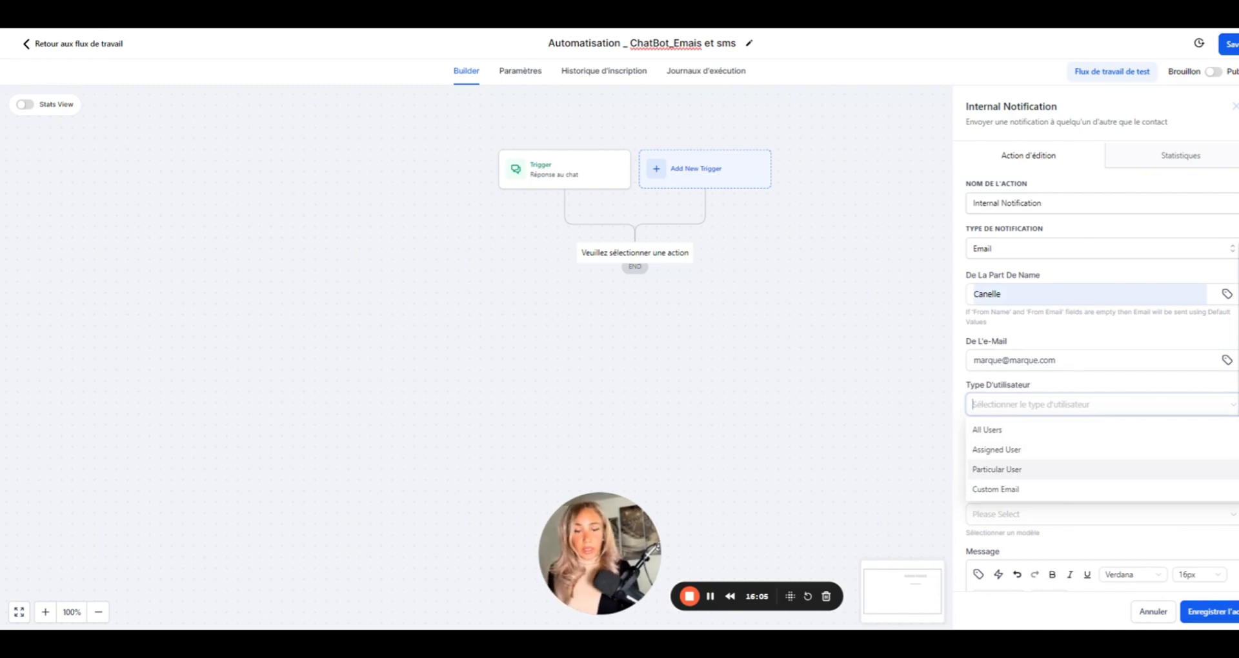
click(997, 491)
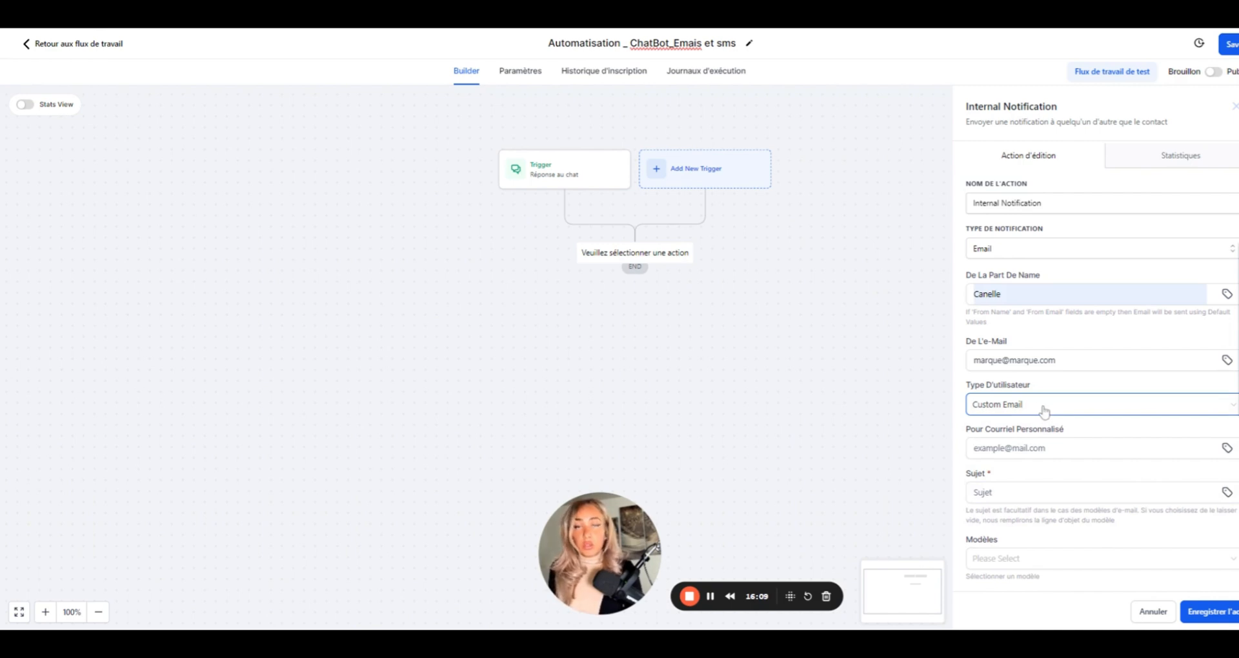
scroll(1045, 413, down, 1)
scroll(1044, 413, down, 2)
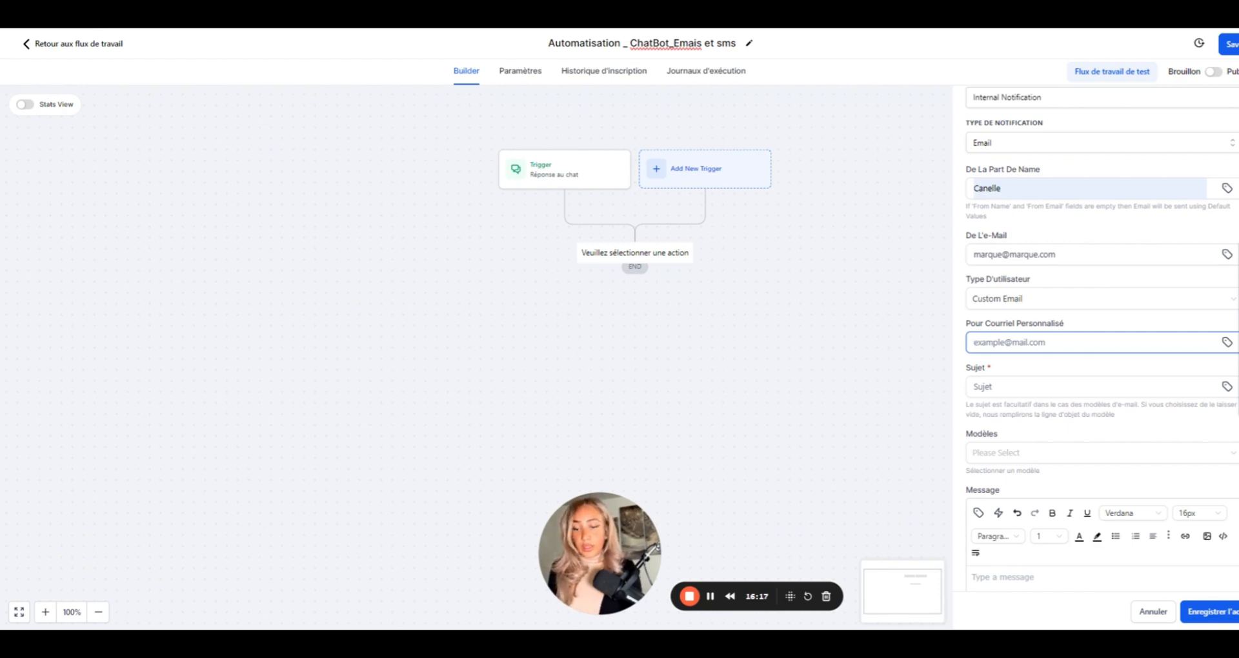
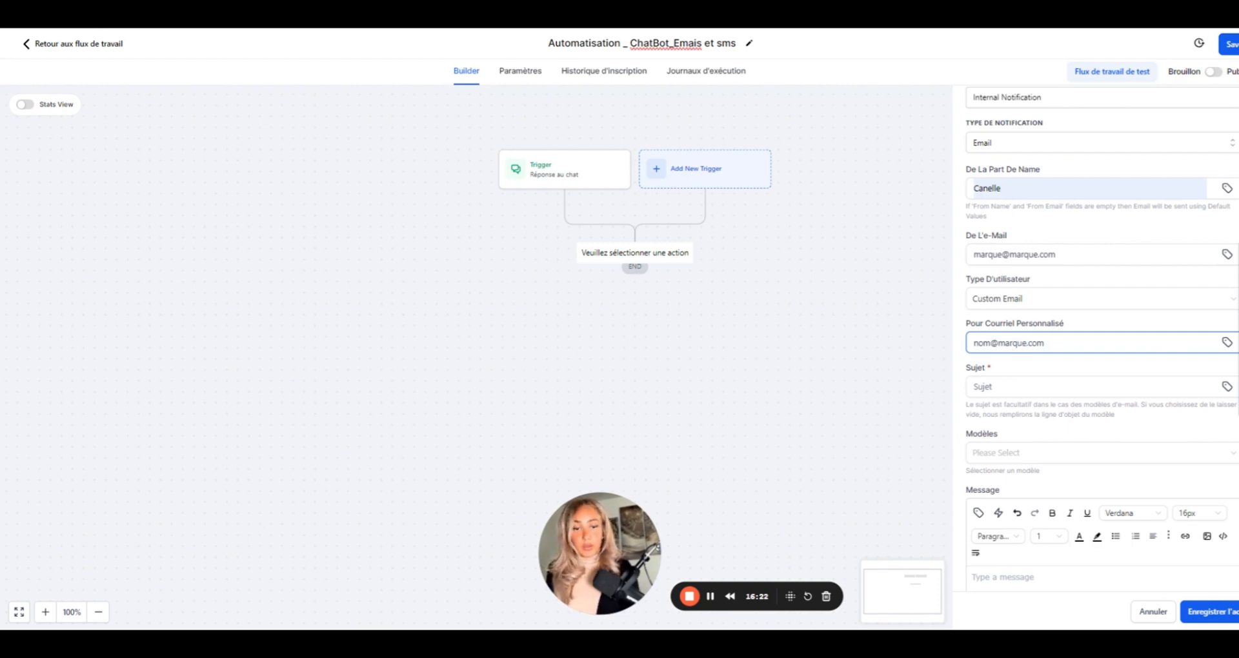
- Enter subject 'Répondre au chatbot > 24h' and a message starting 'Bonjour,' about the chatbot message
scroll(1102, 333, down, 1)
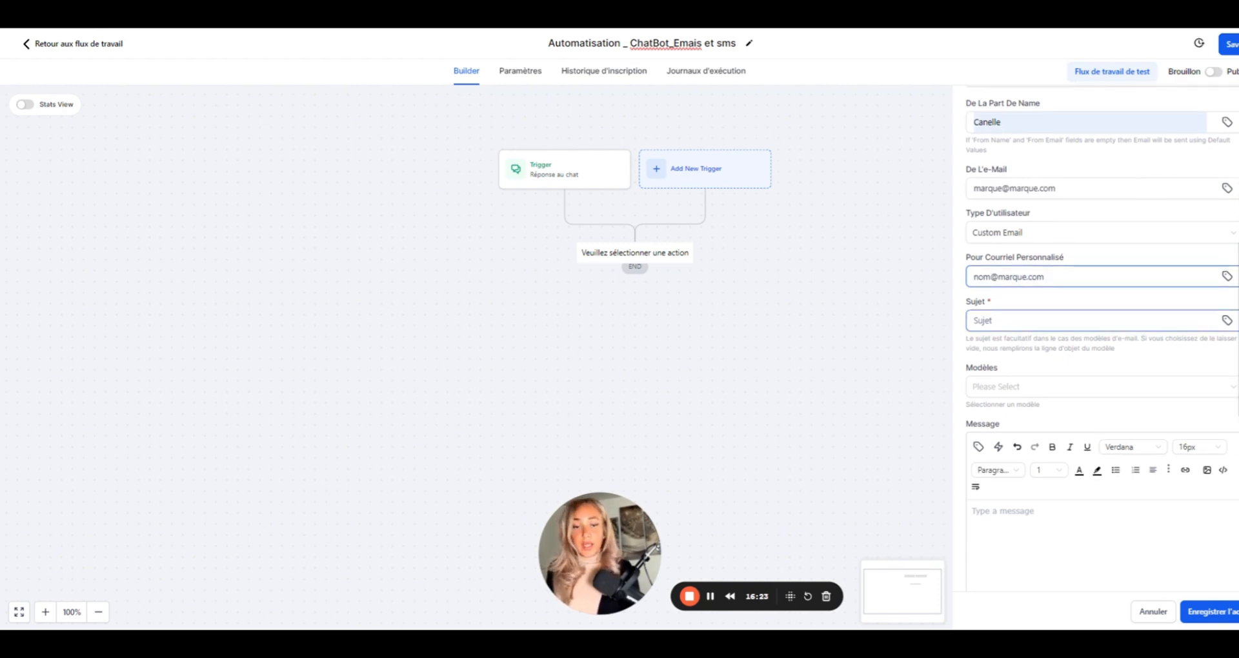
click(1094, 321)
text(R)
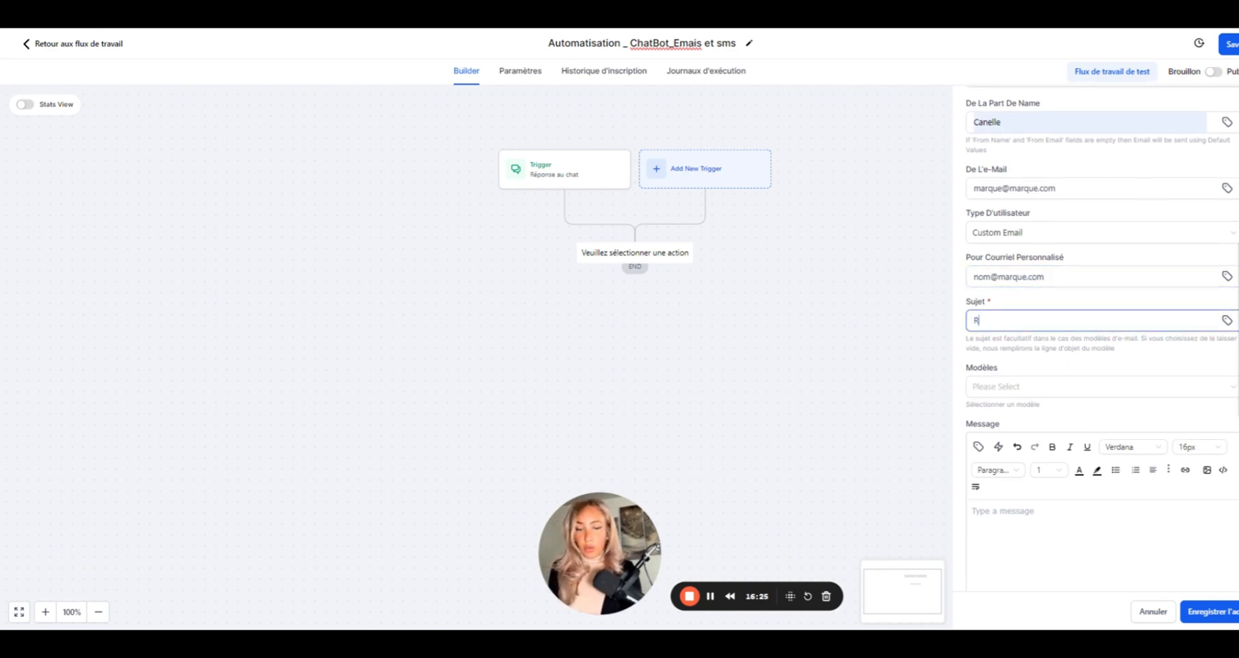
text(épondre au )
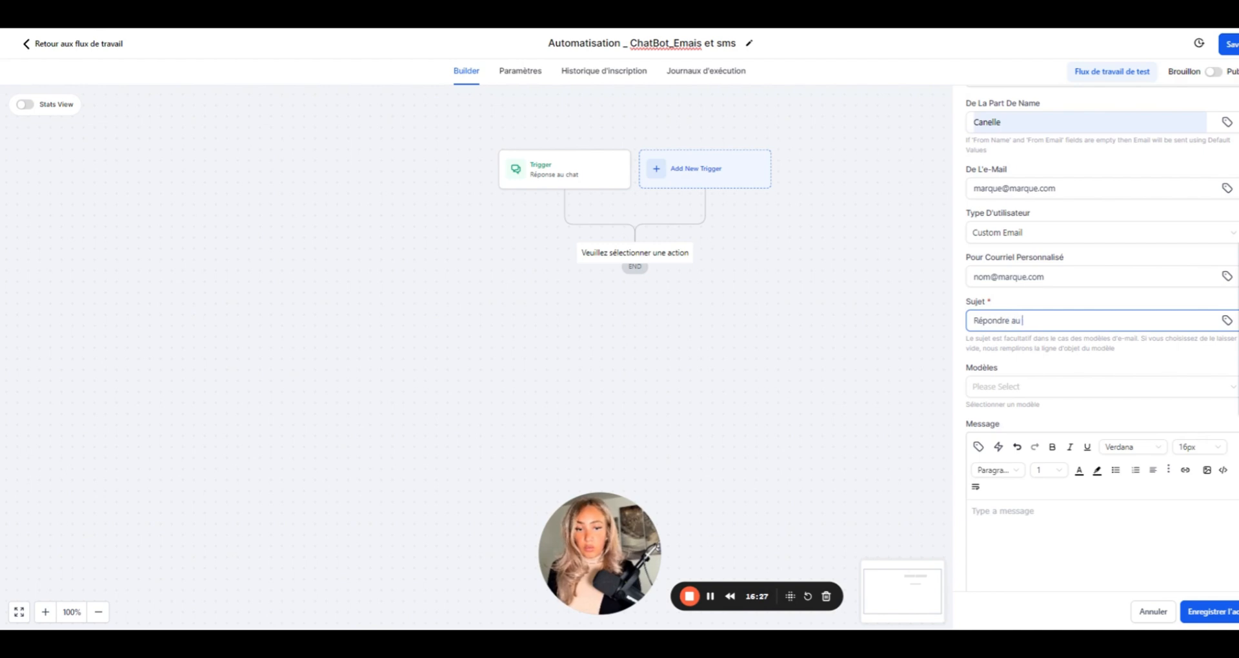
text(chat)
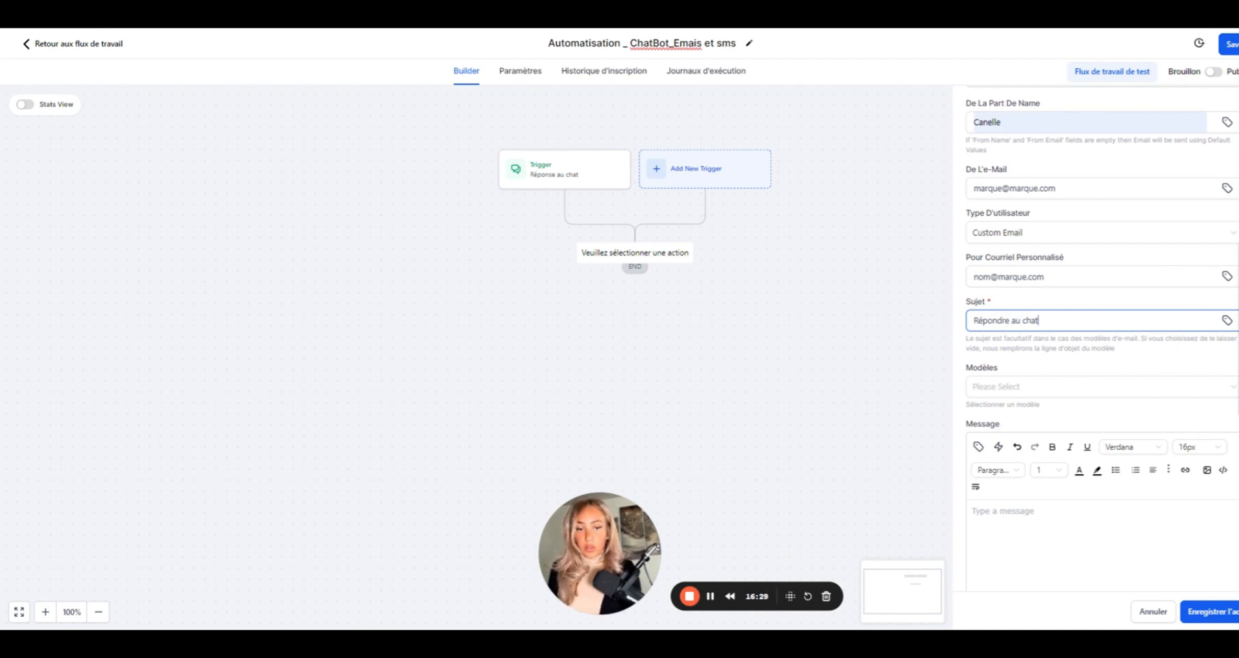
text(bot >)
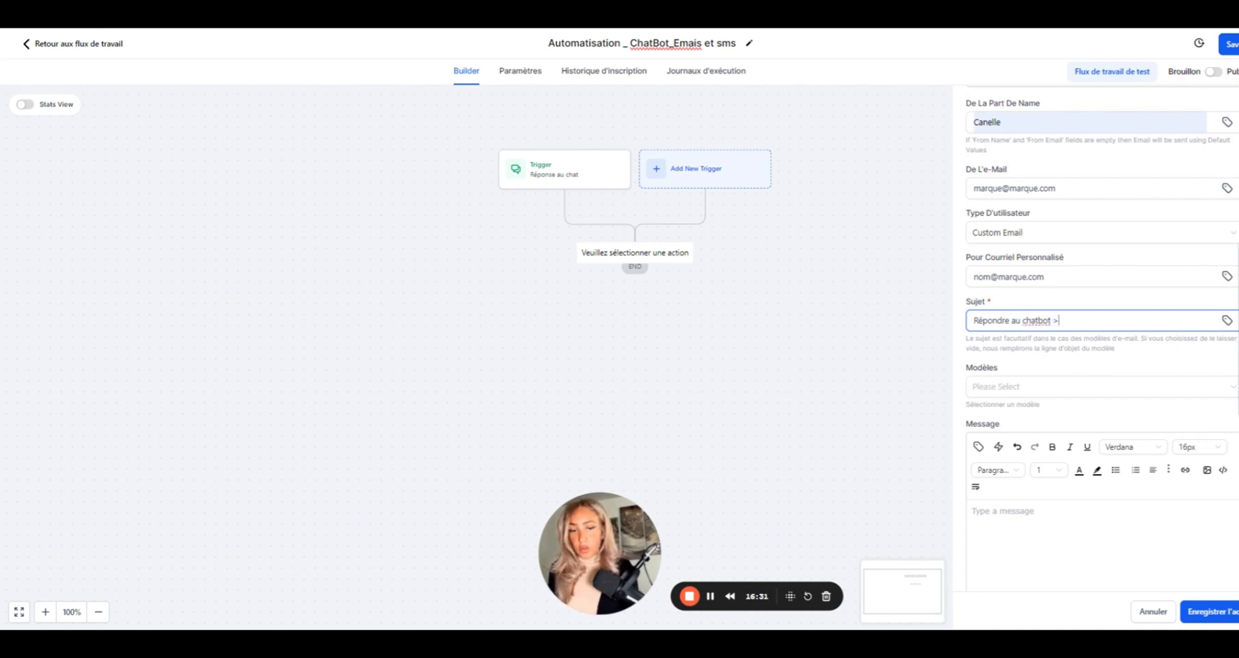
text( 2)
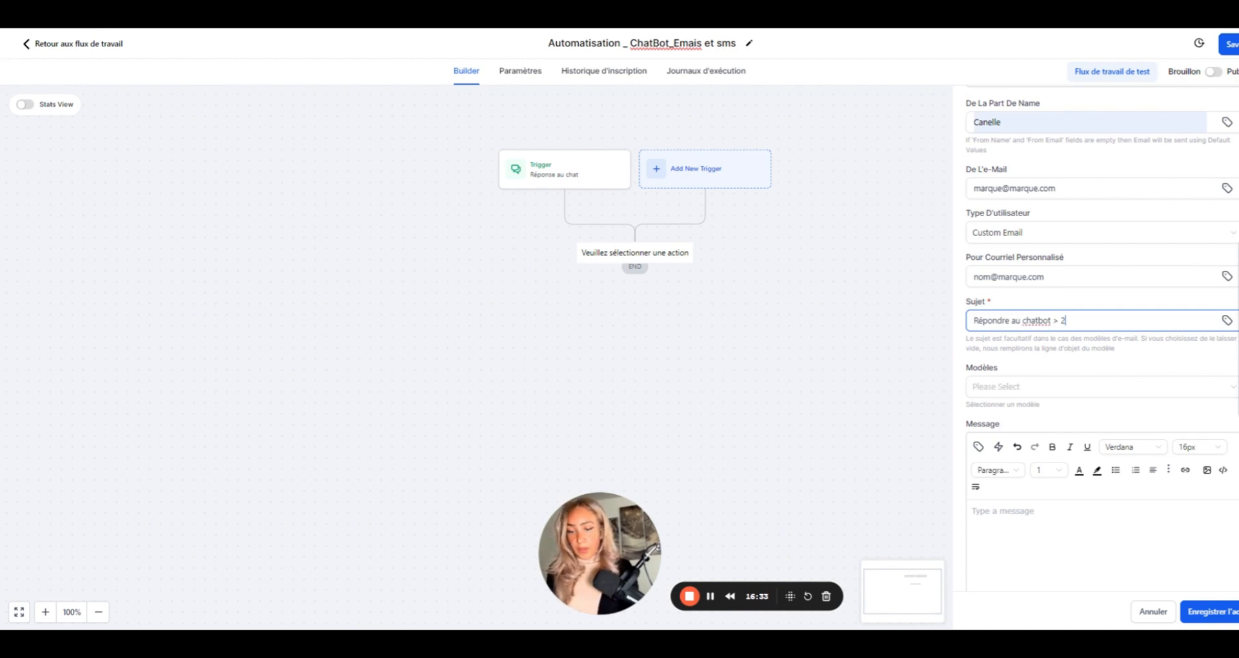
text(4h)
click(1002, 504)
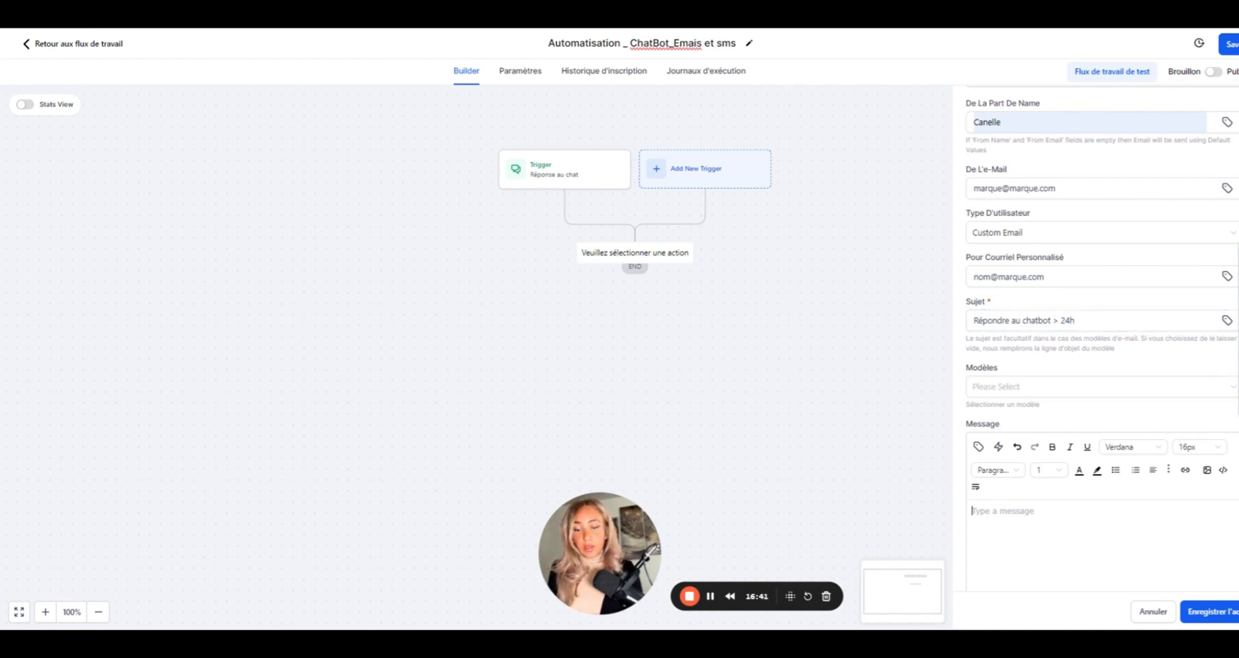
text(Bonjour)
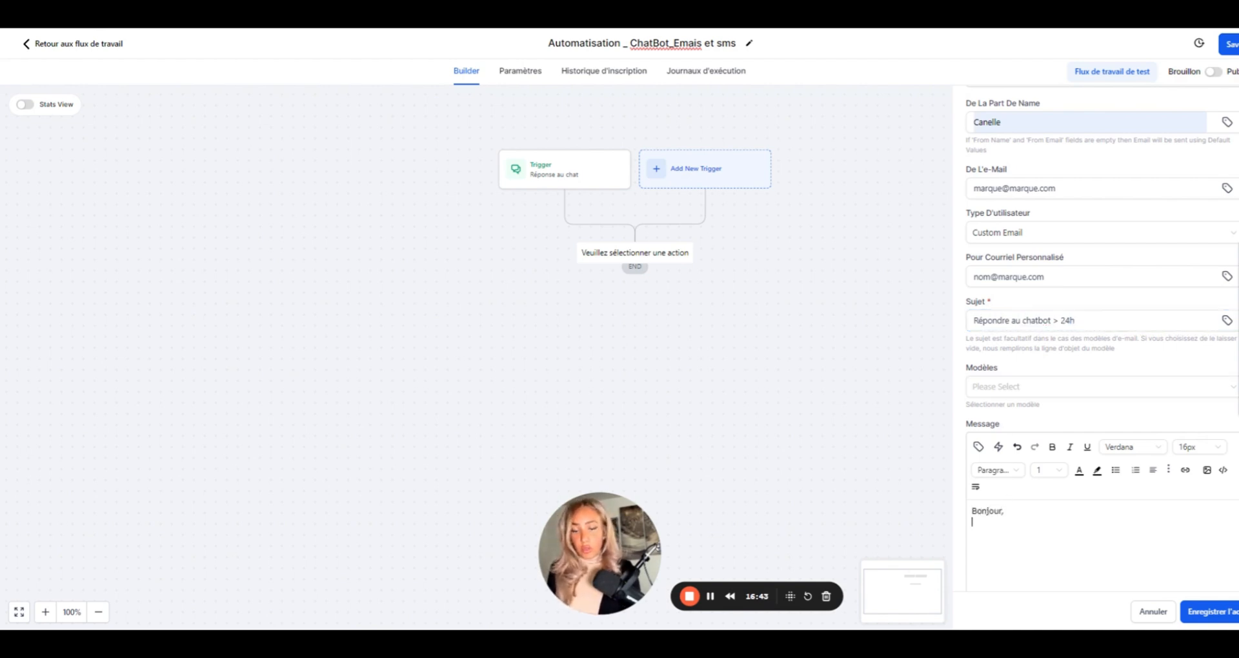
text(,)
key(Return)
text(Vous avez re)
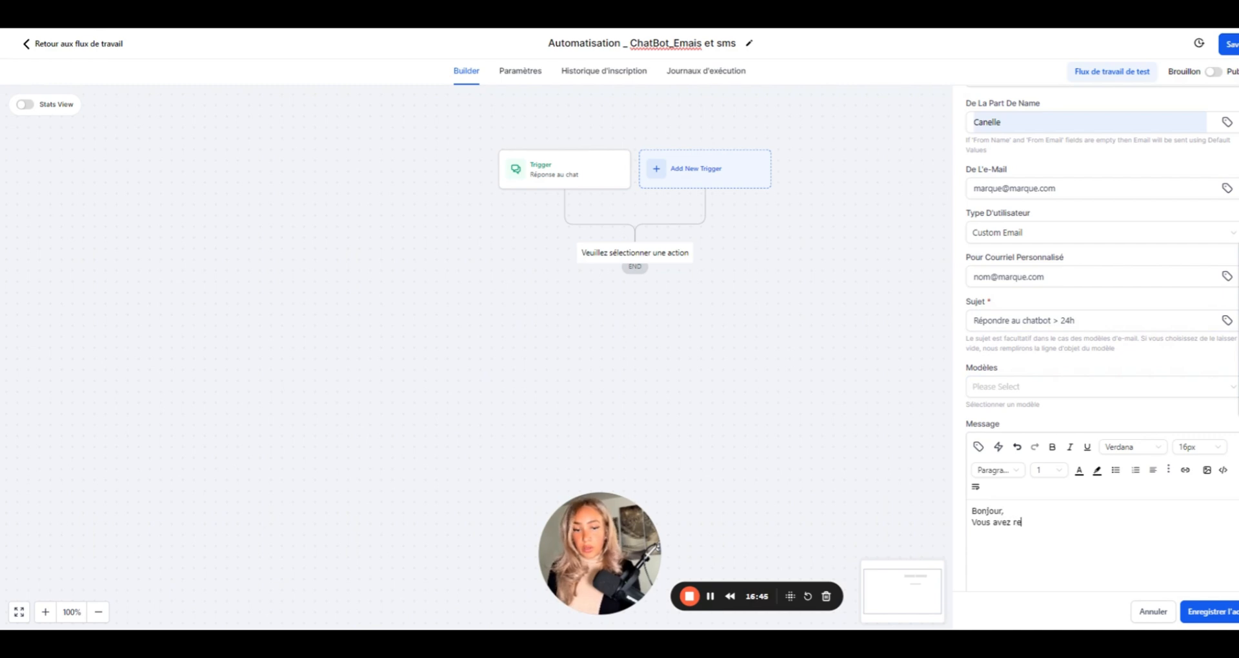
text(çu)
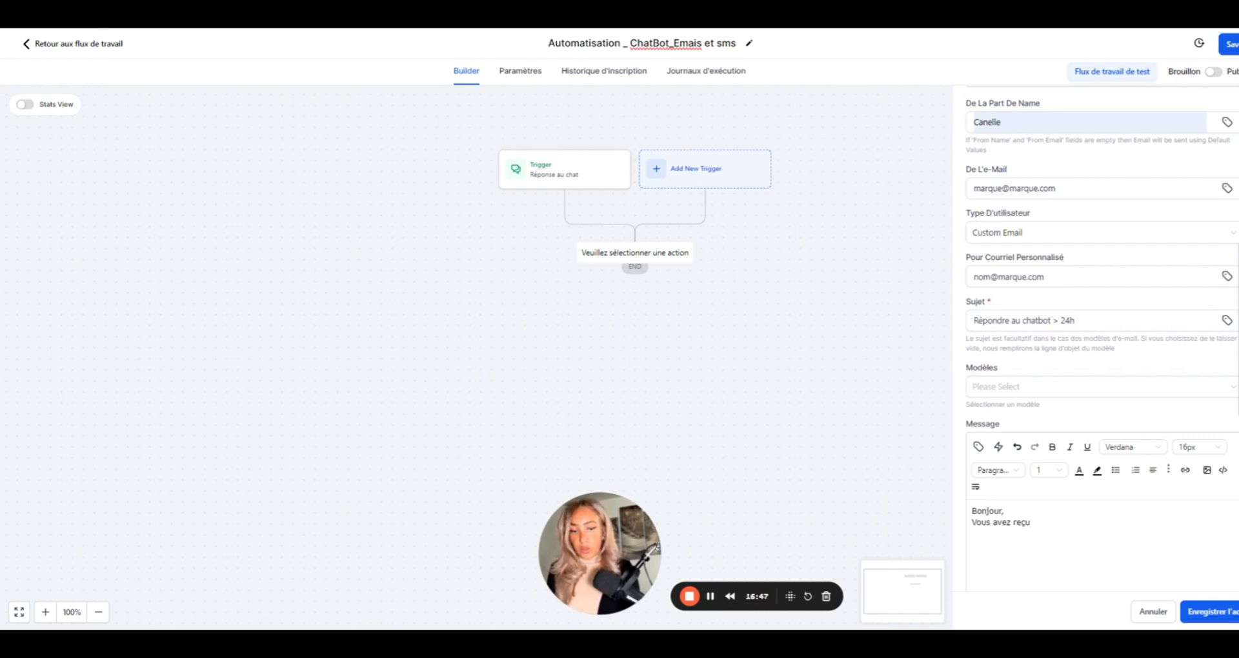
text( un messa)
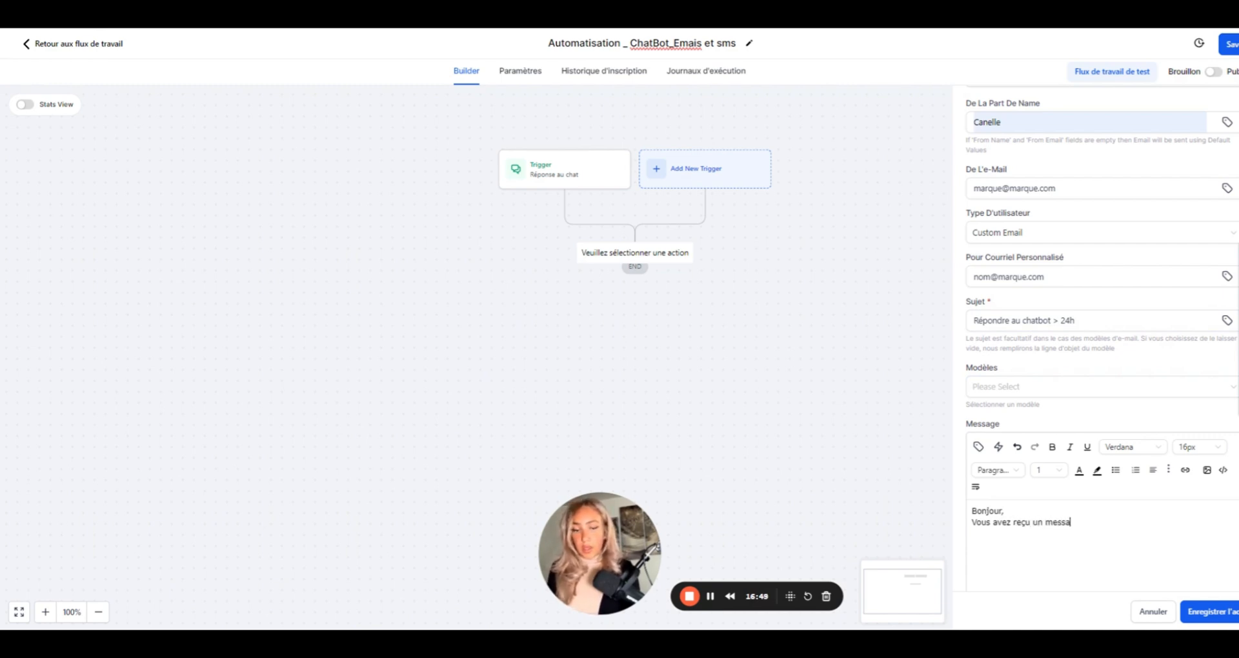
text(ge sur le chat)
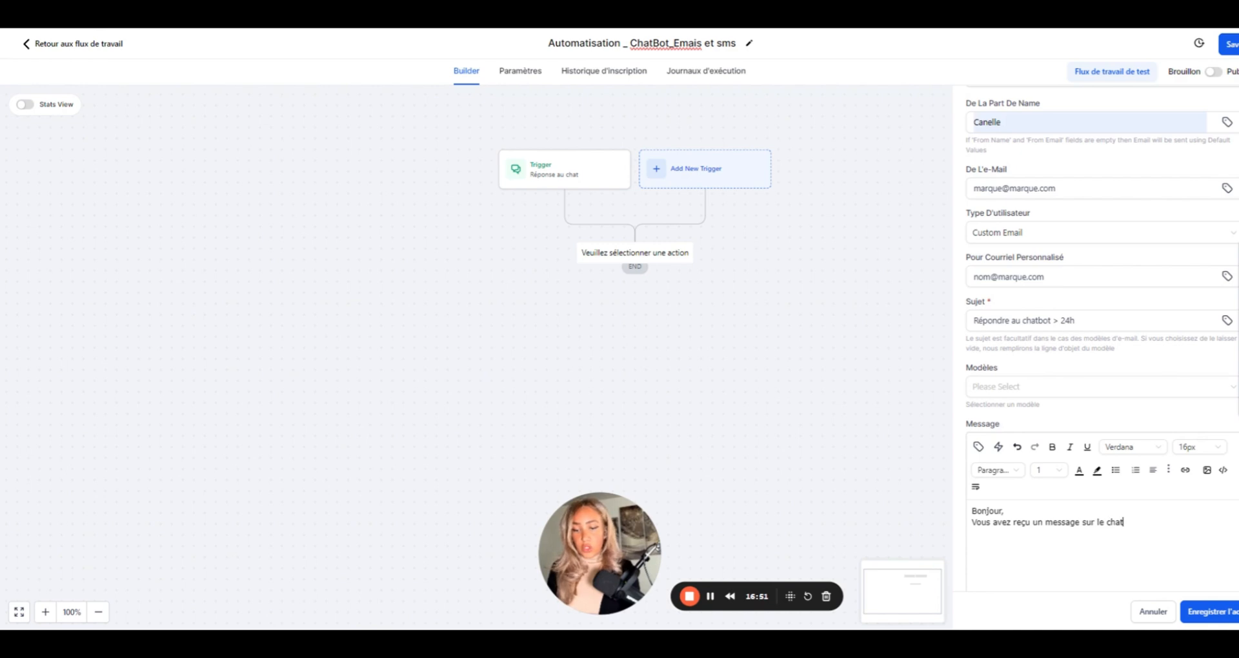
text( bot > veuillez le)
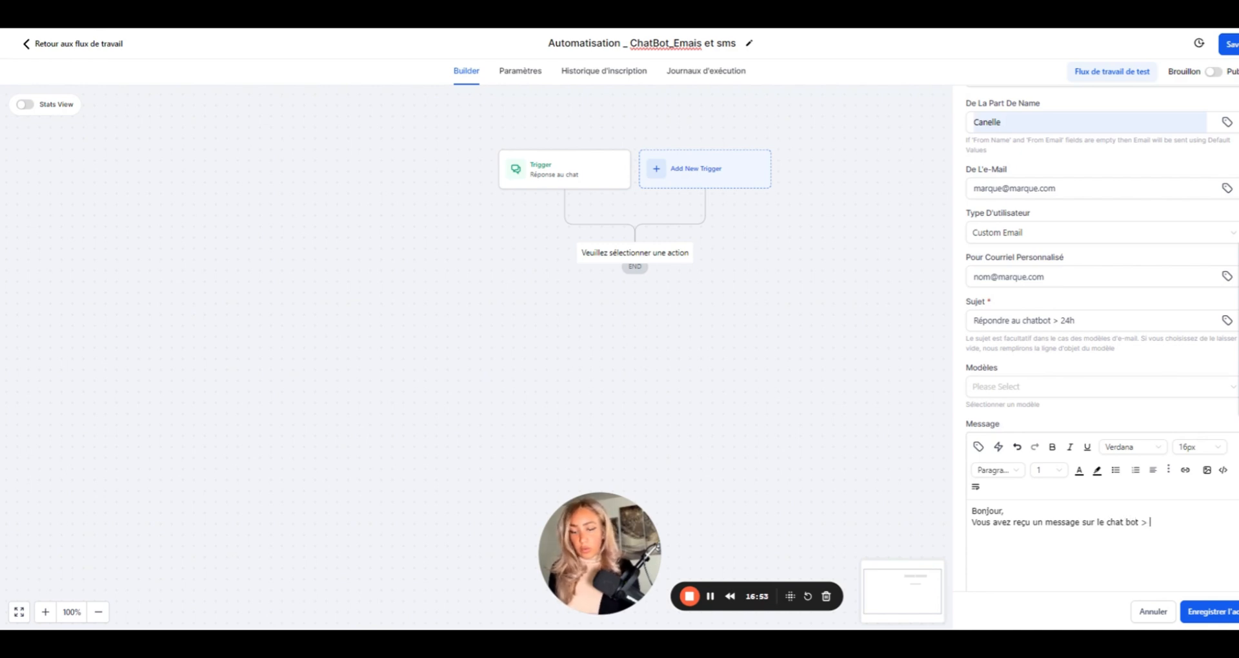
text( consulter)
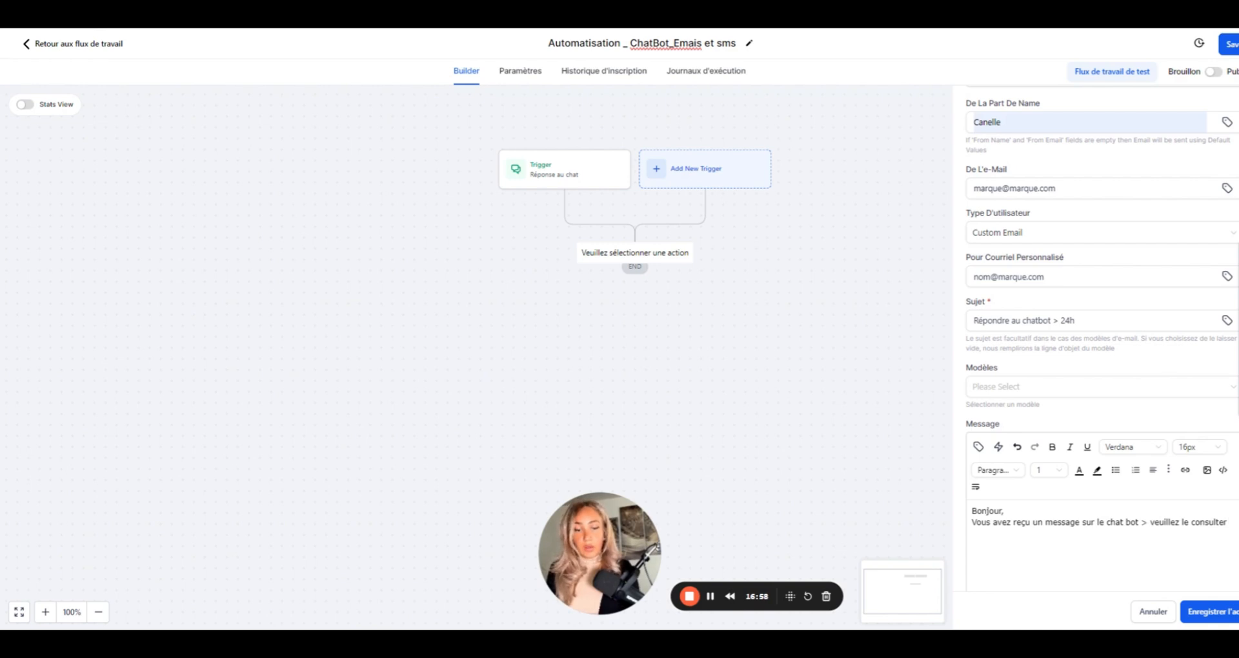
- Insert the contact's Last Name, Email and Phone fields into the message, then save the notification step
click(978, 447)
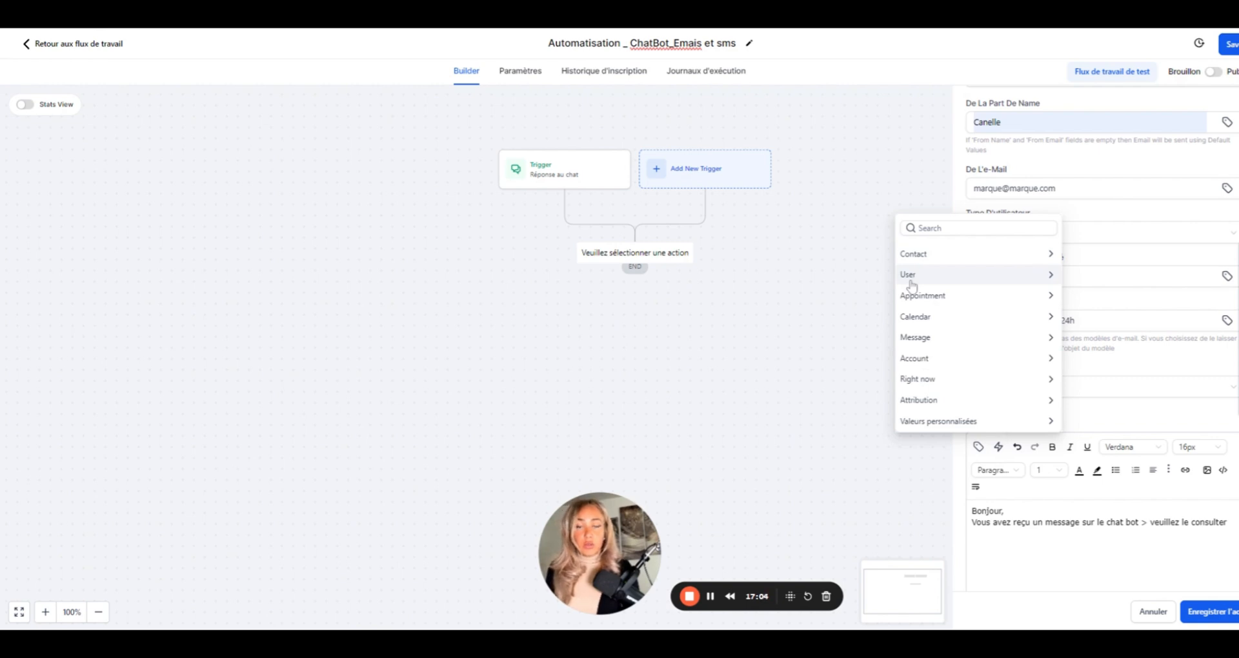
click(941, 258)
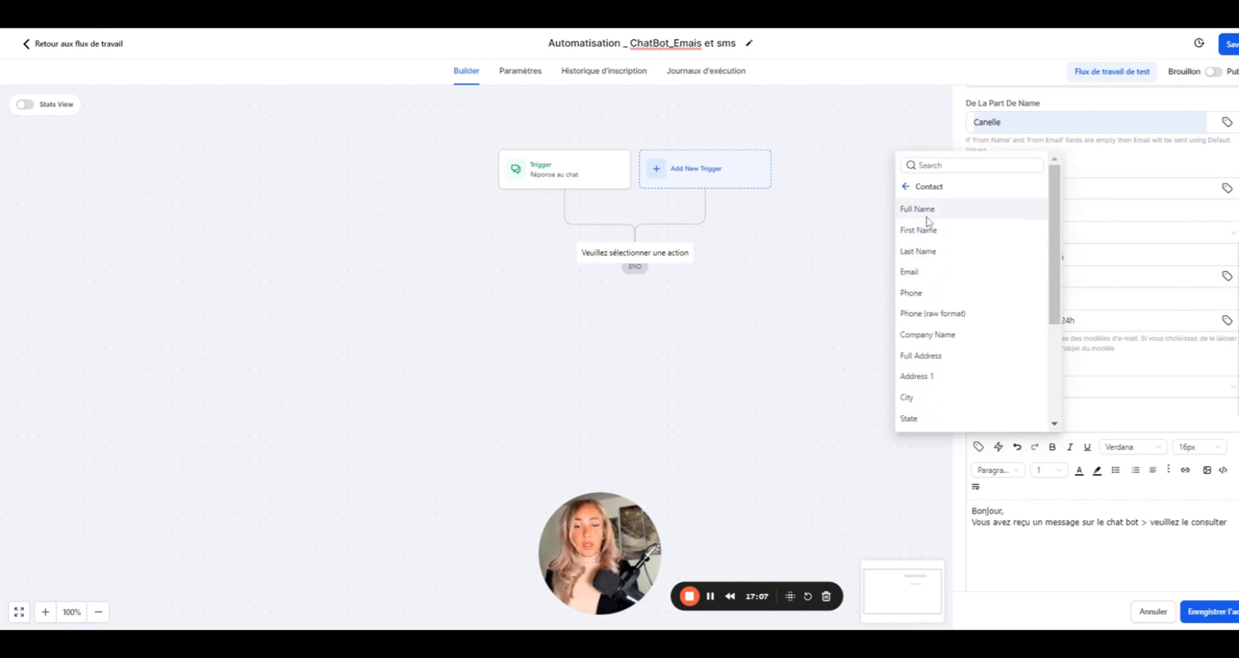
click(939, 252)
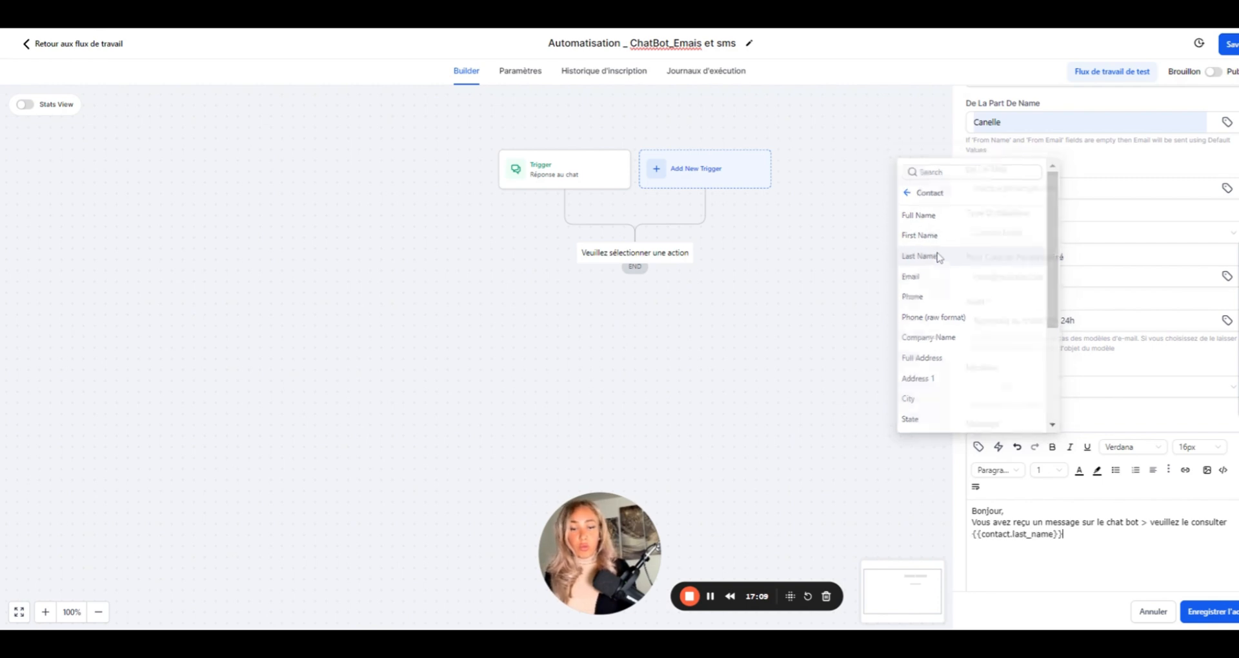
key(Return)
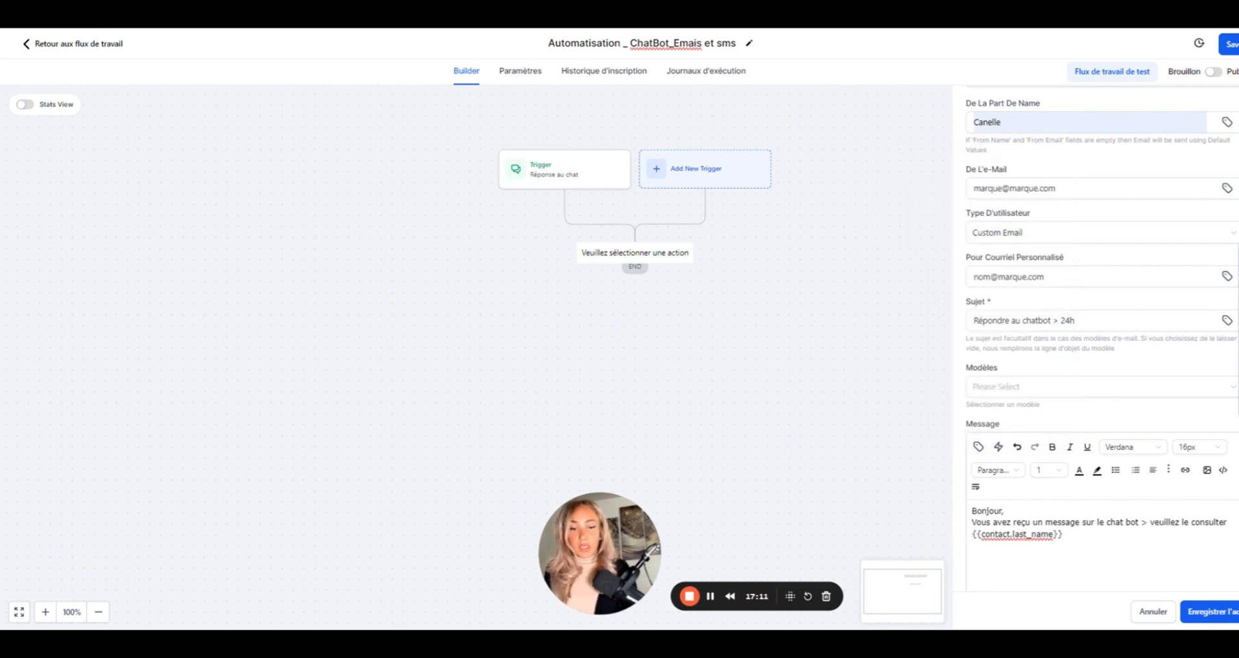
click(978, 448)
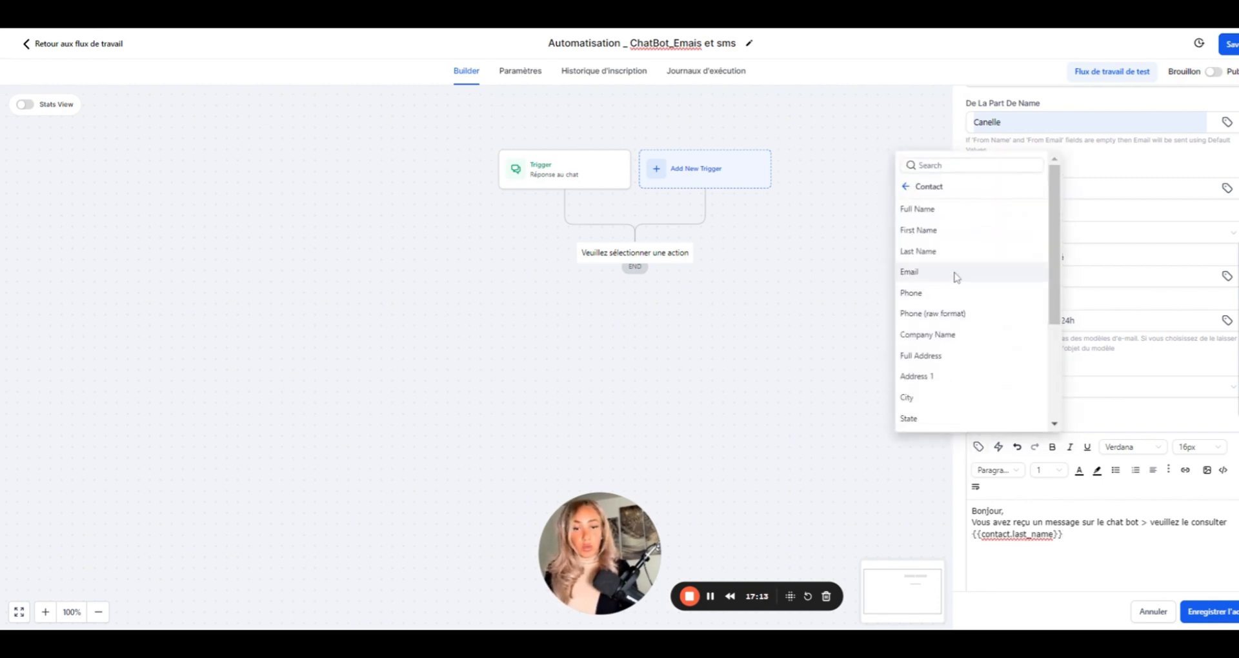
click(957, 278)
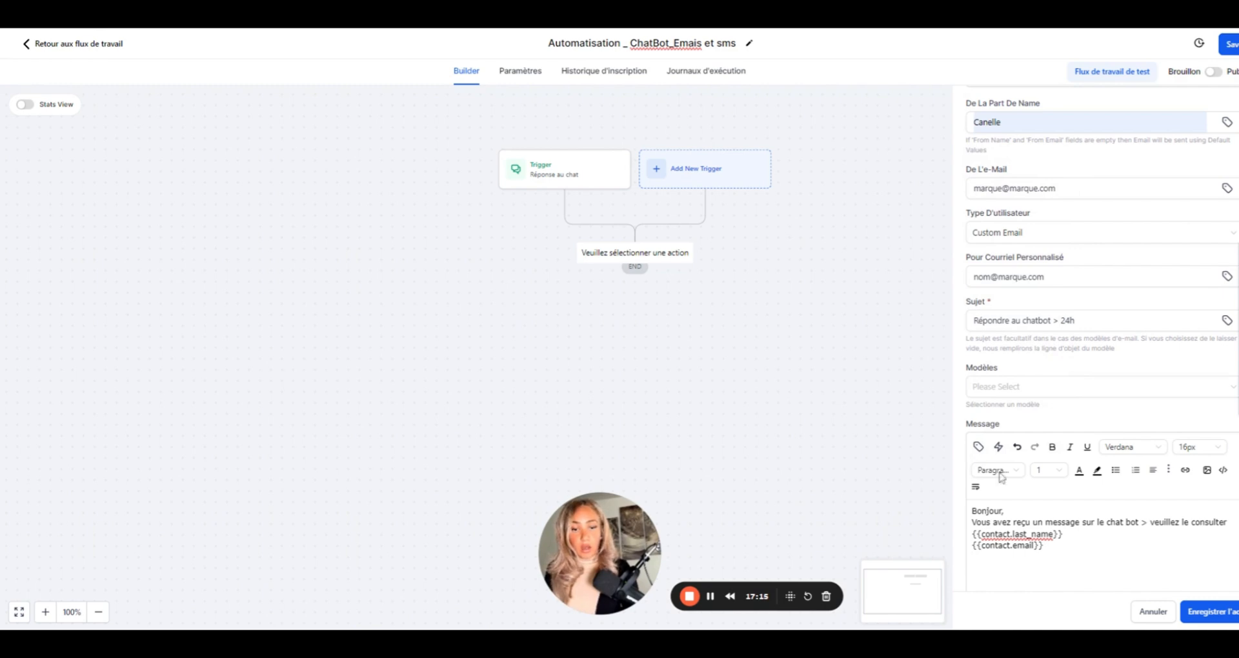
click(978, 447)
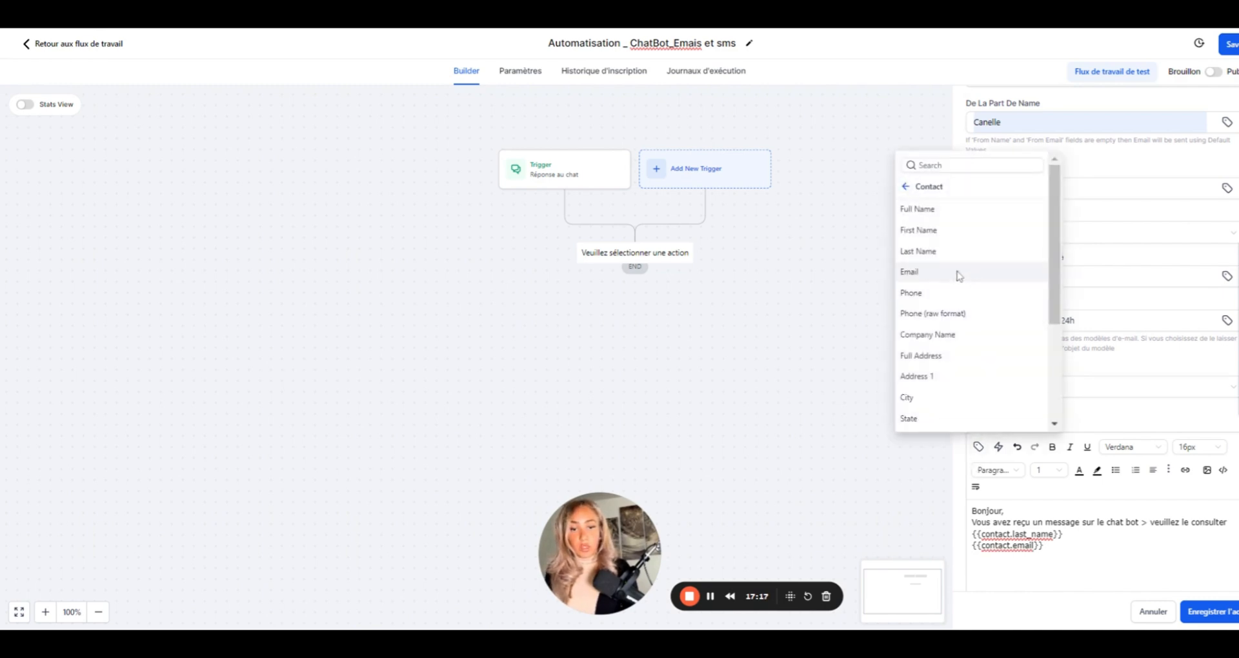
click(944, 293)
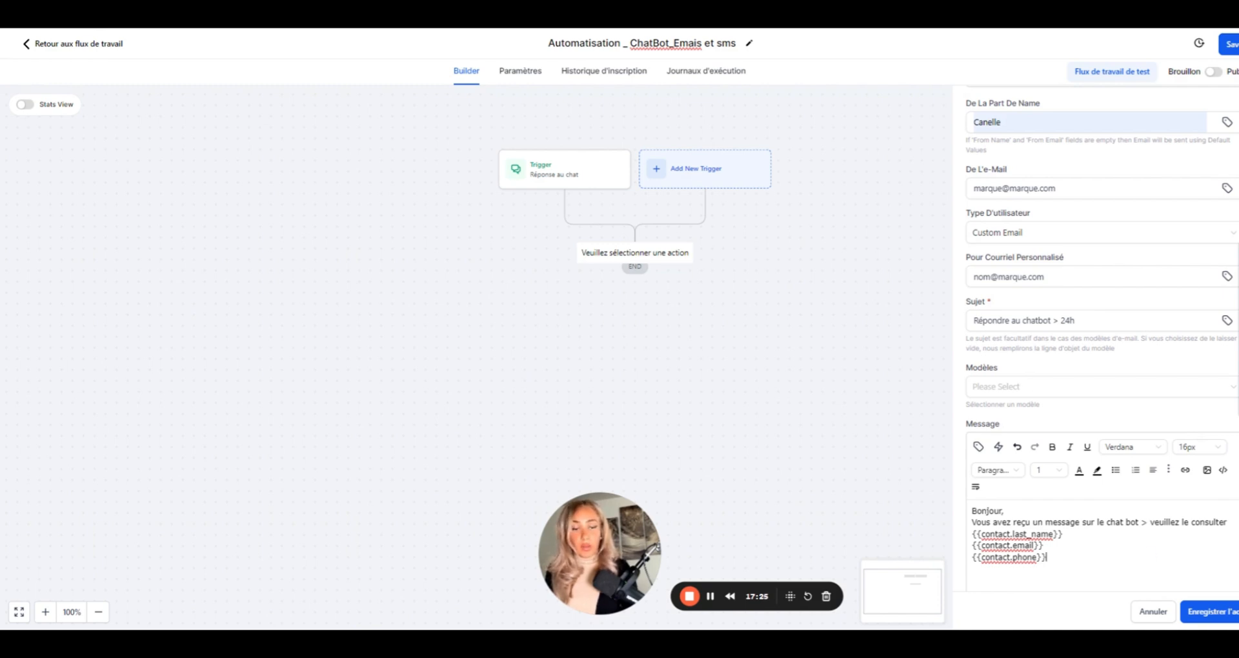
click(1213, 616)
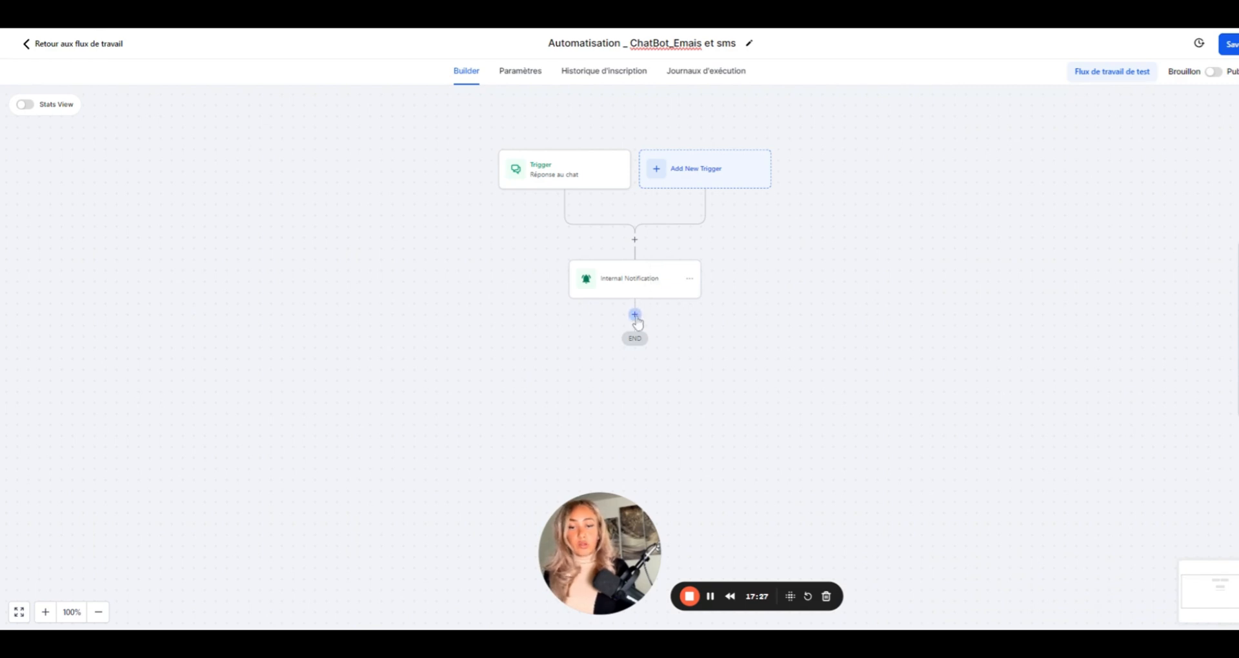
- Add an Envoyer Un E-Mail step with subject 'Re: à propos de votre message'
click(634, 314)
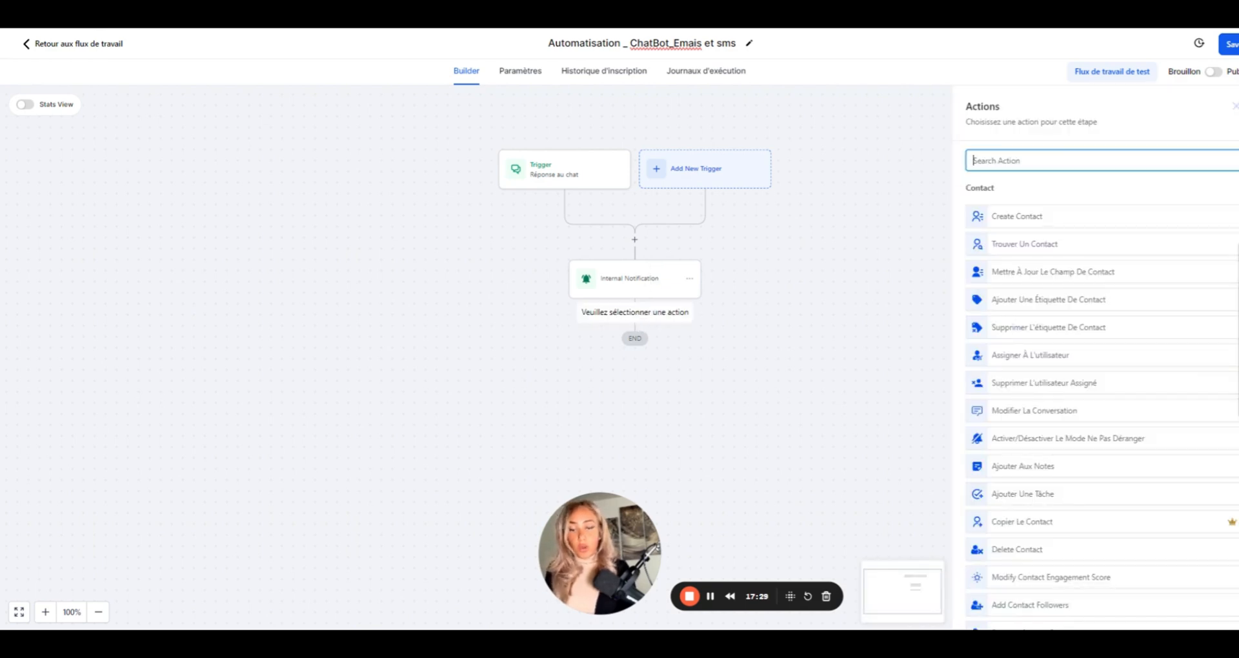
text(envo)
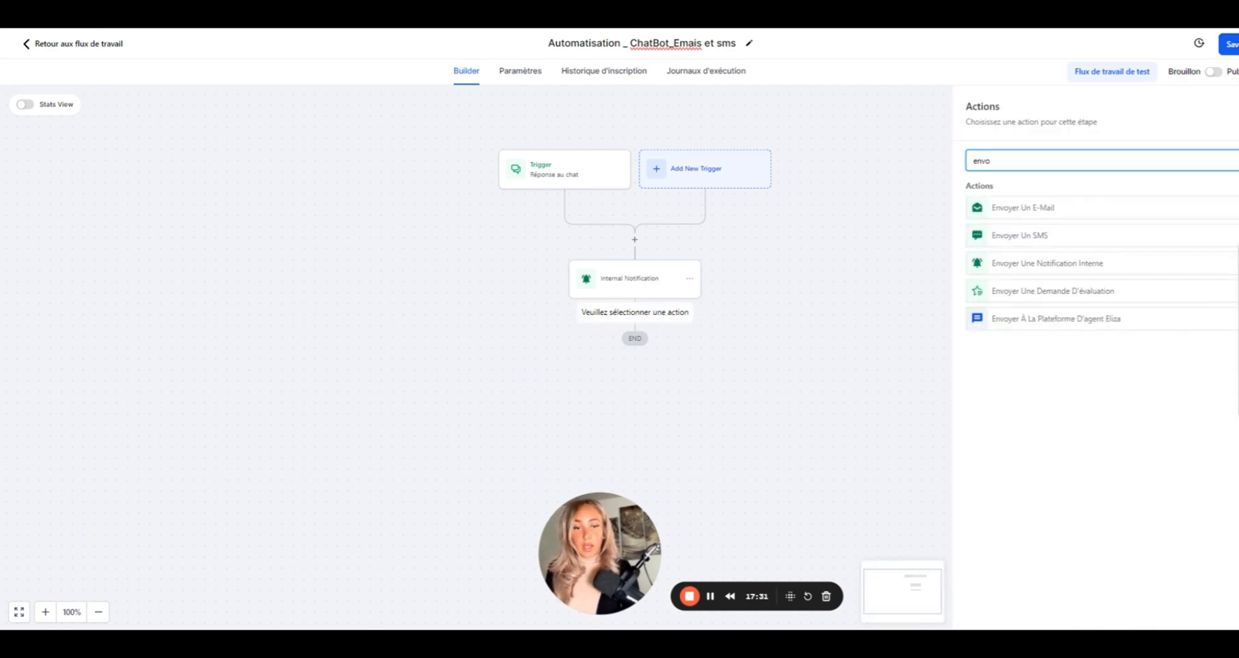
click(1007, 210)
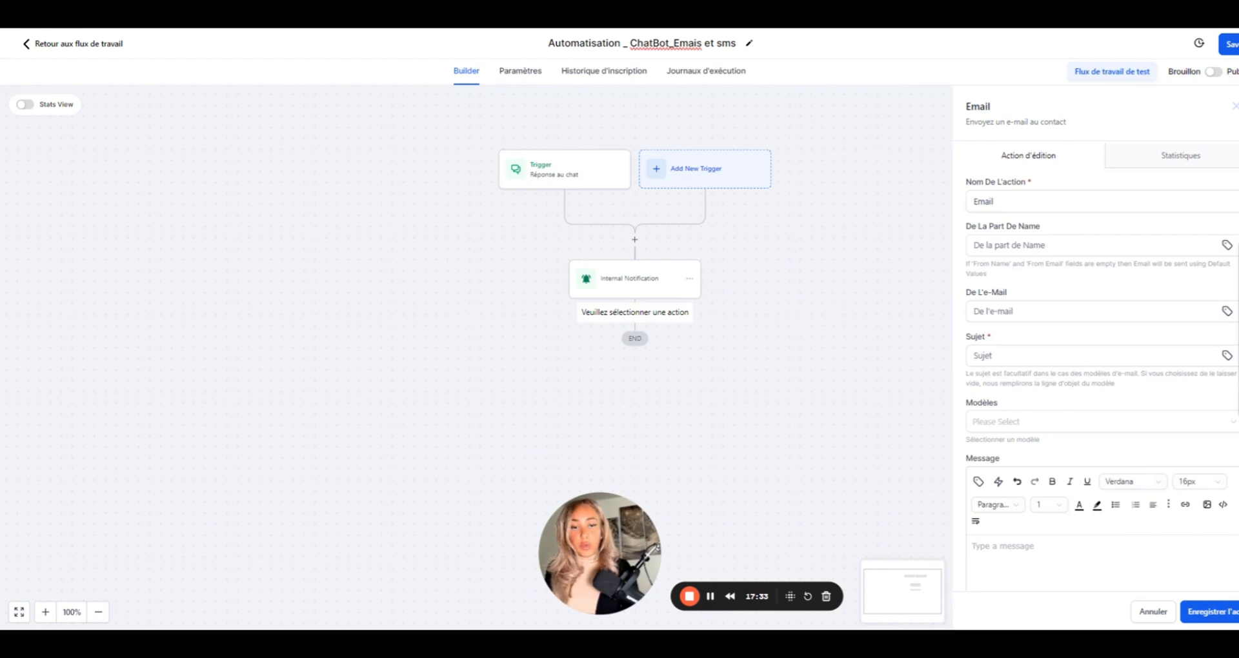
click(1026, 355)
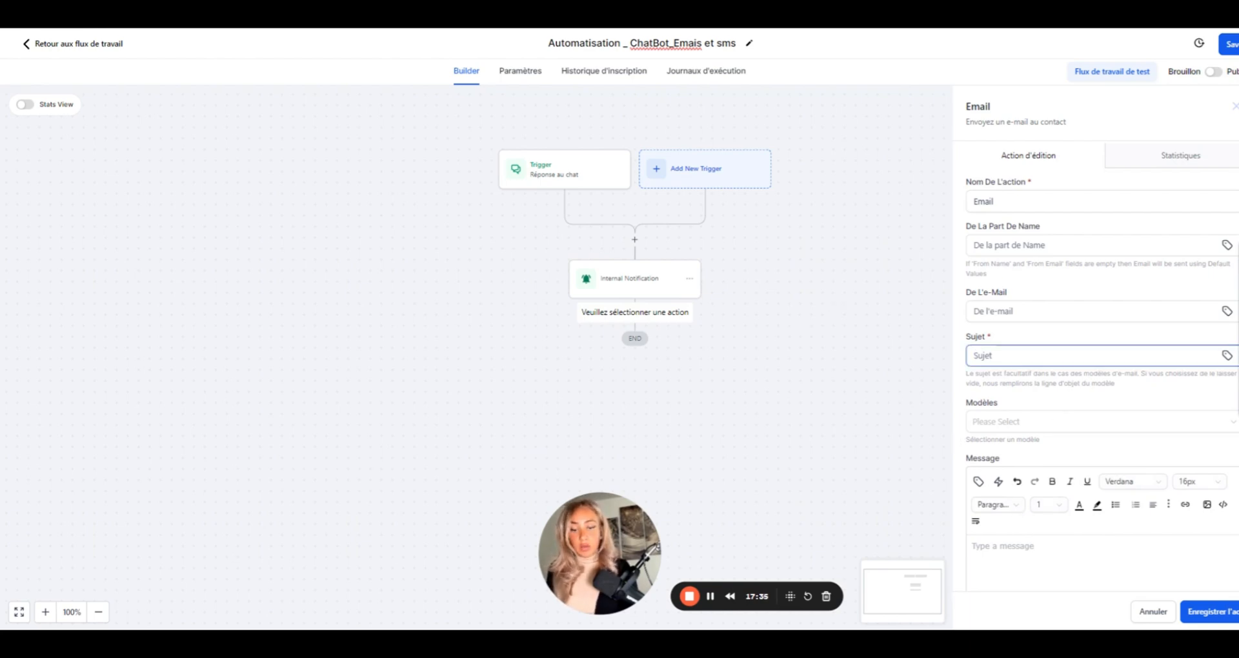
text(R)
key(BackSpace)
key(BackSpace)
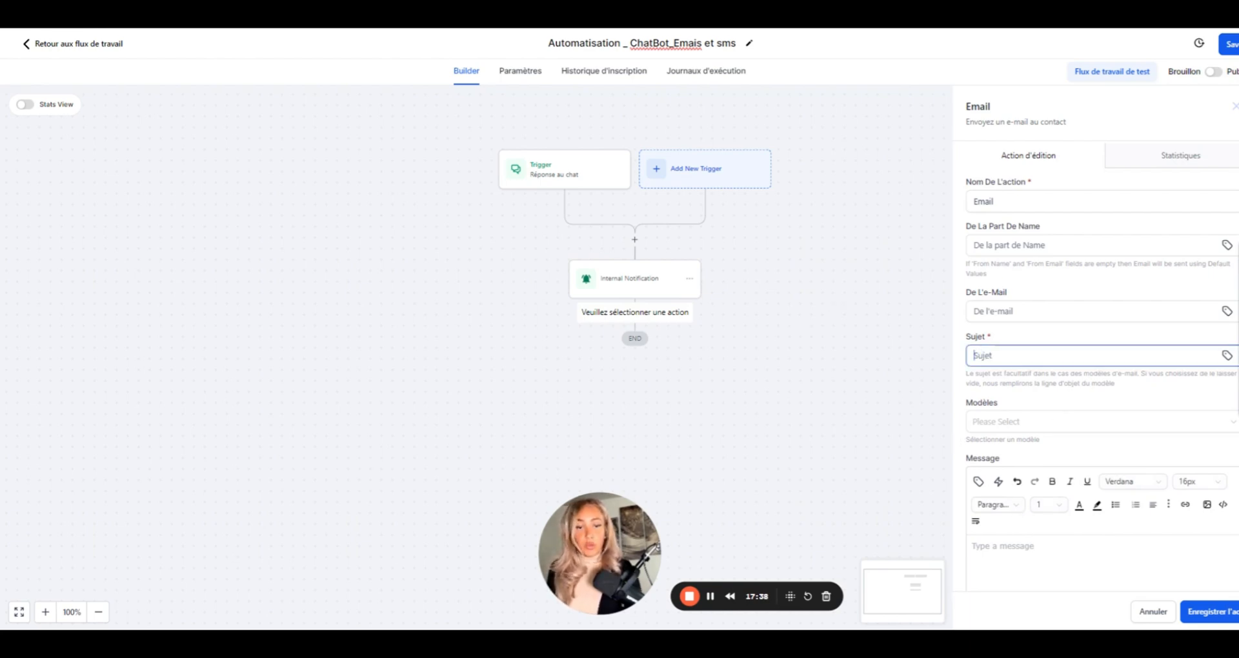
text(re)
key(Down)
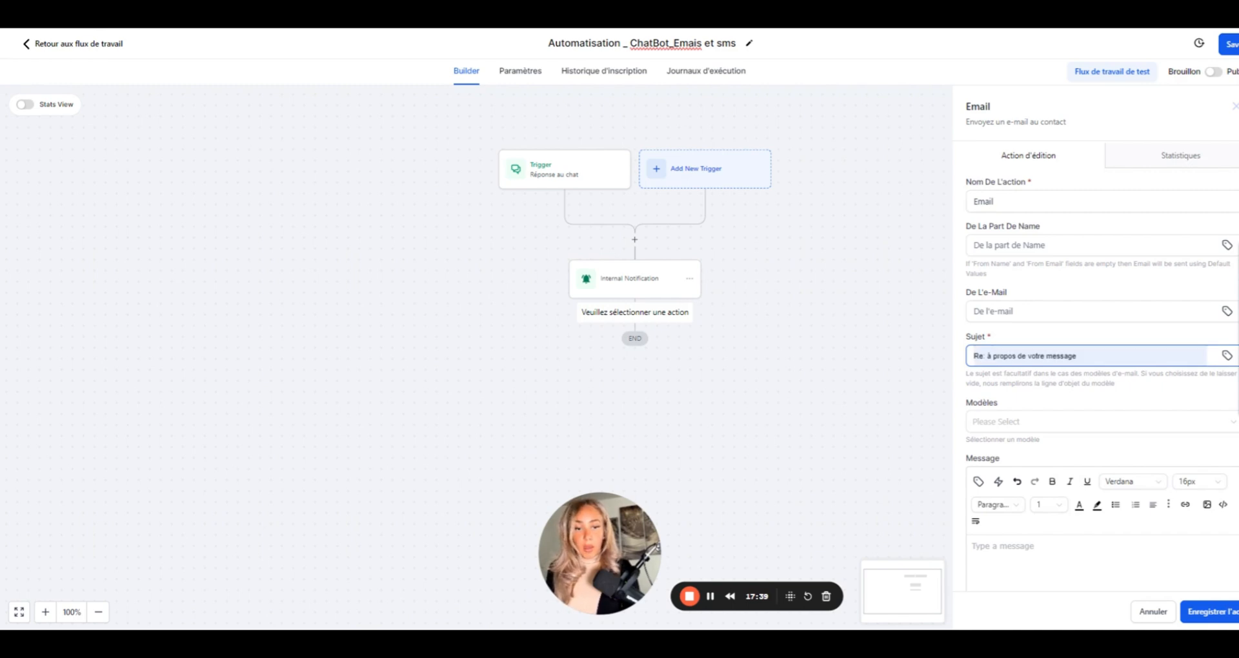
key(Return)
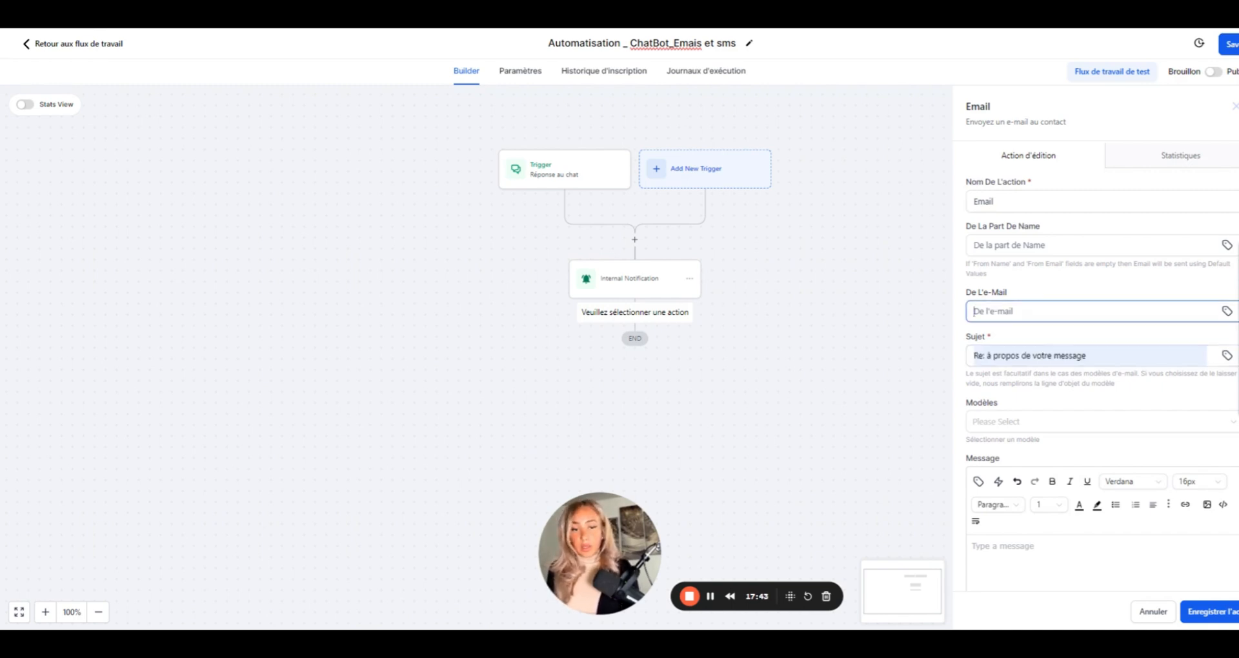
- Fill in the suggested sender e-mail and name, and rename the action 'Email 1 > Réception demande'
click(1054, 313)
text(com)
click(1054, 333)
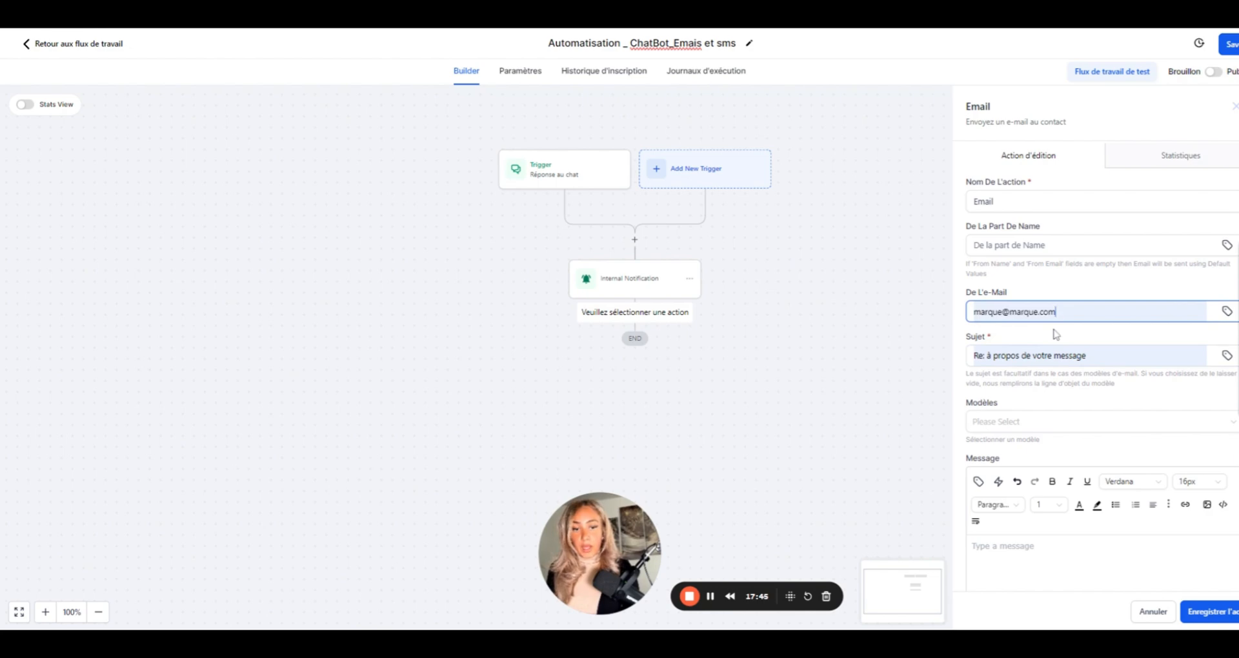
click(1054, 245)
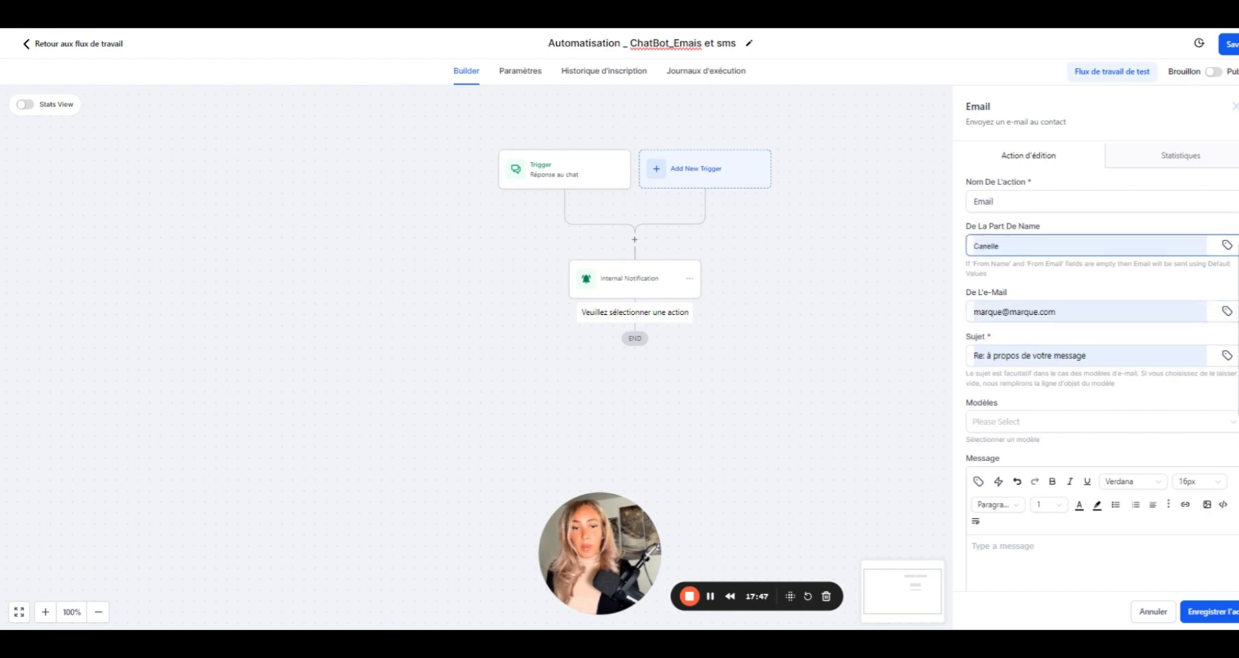
click(1054, 281)
click(1054, 202)
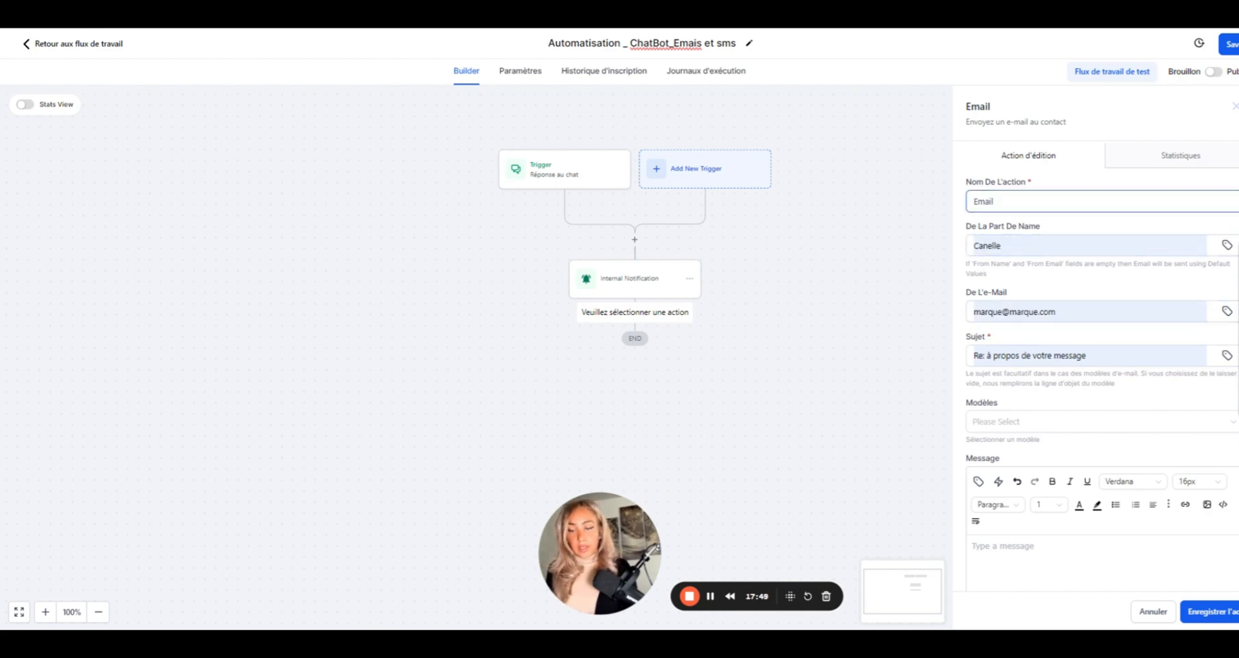
text(>)
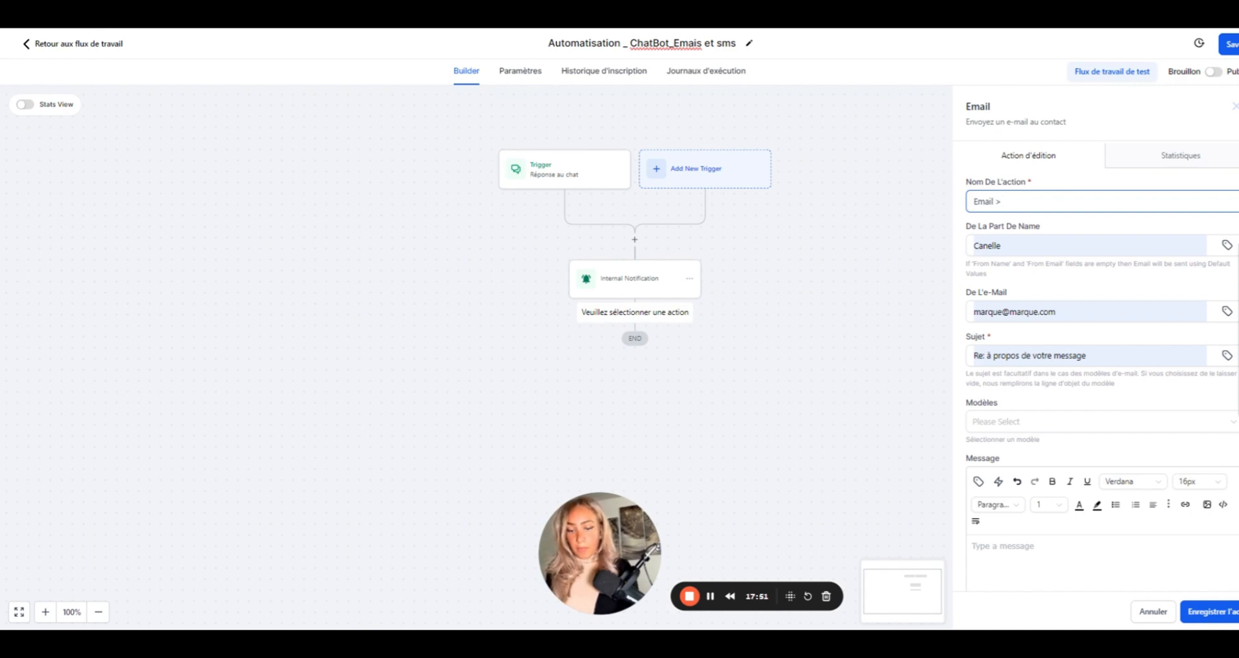
text( Réception)
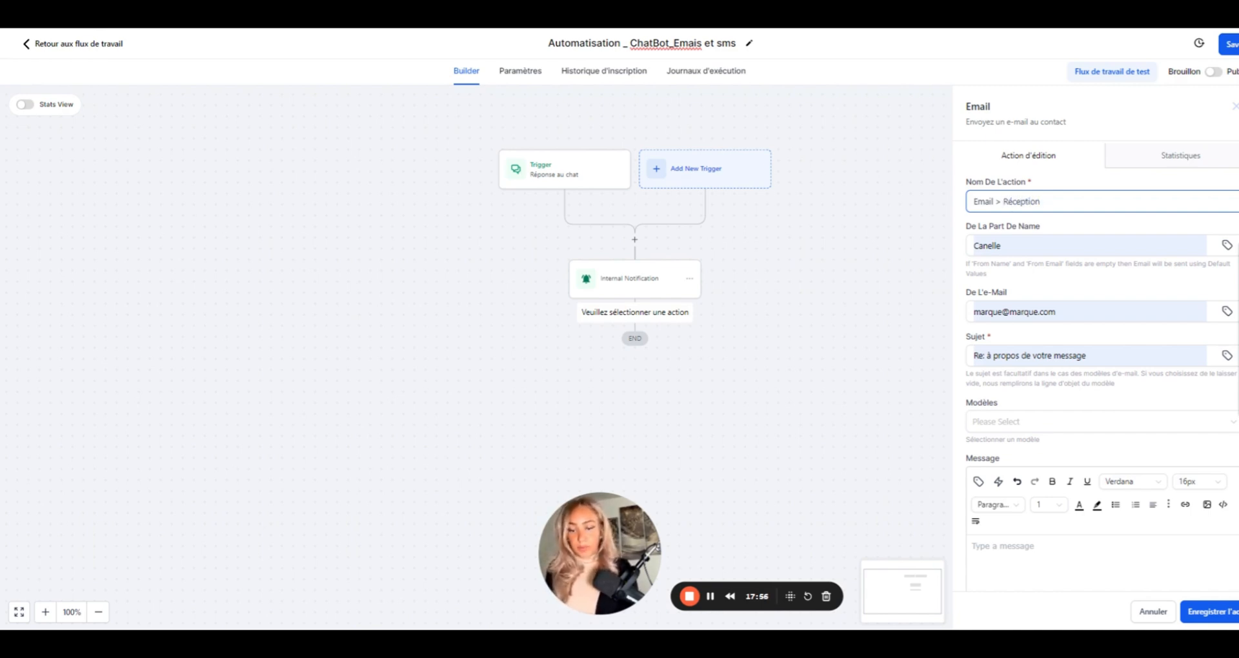
text( deman)
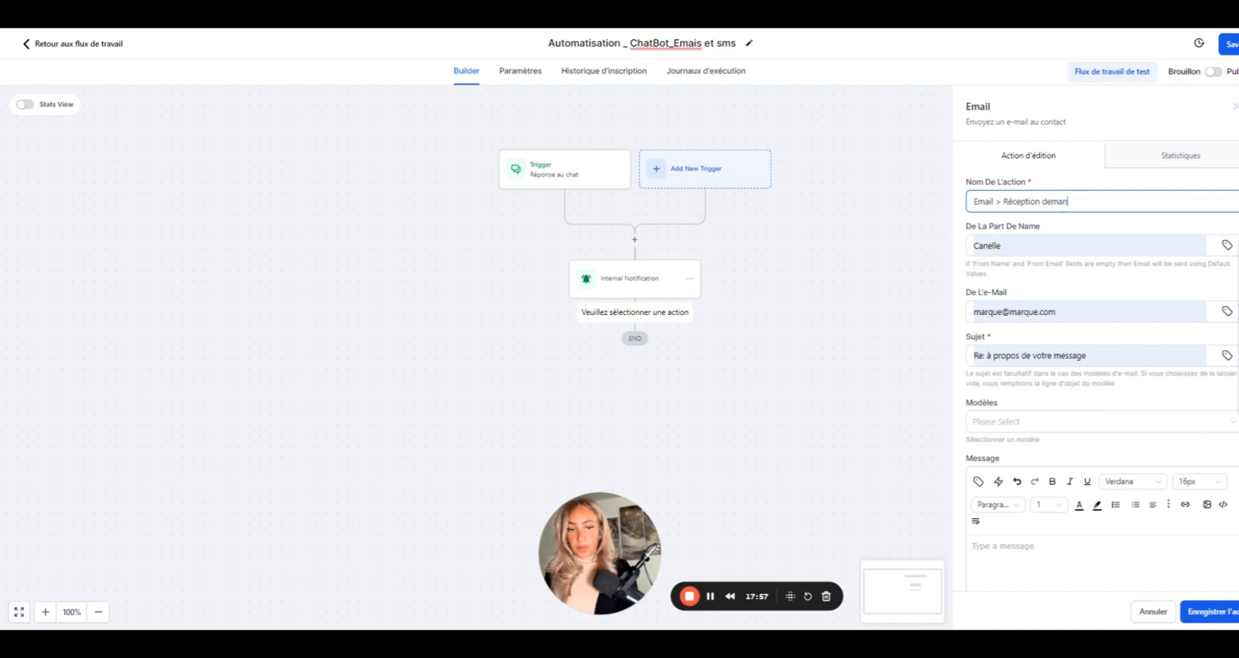
text(de1)
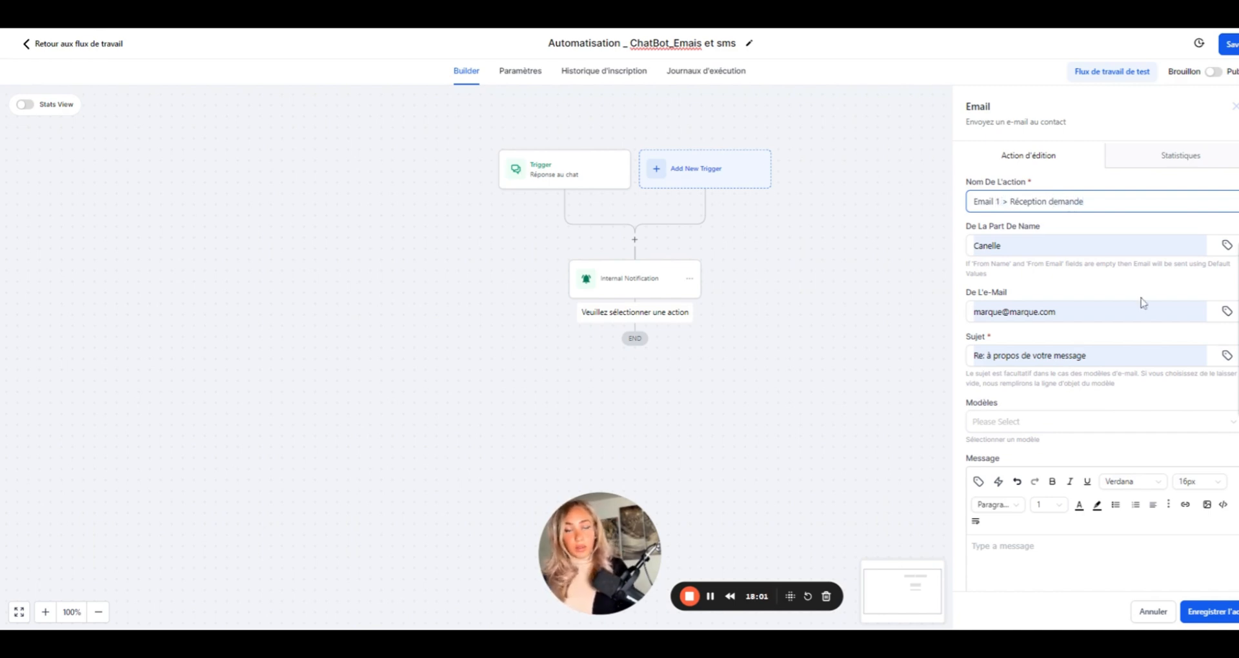
scroll(1040, 355, down, 2)
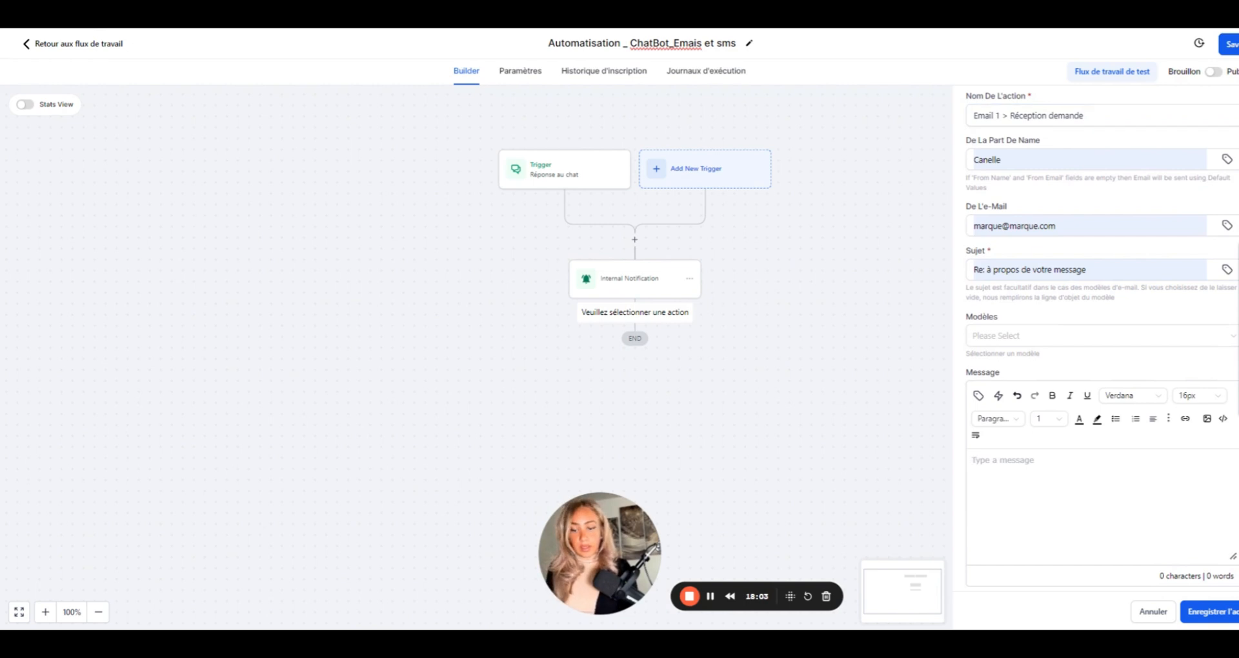
- Type 'Réception' as the email body and save the email step
text(Réception)
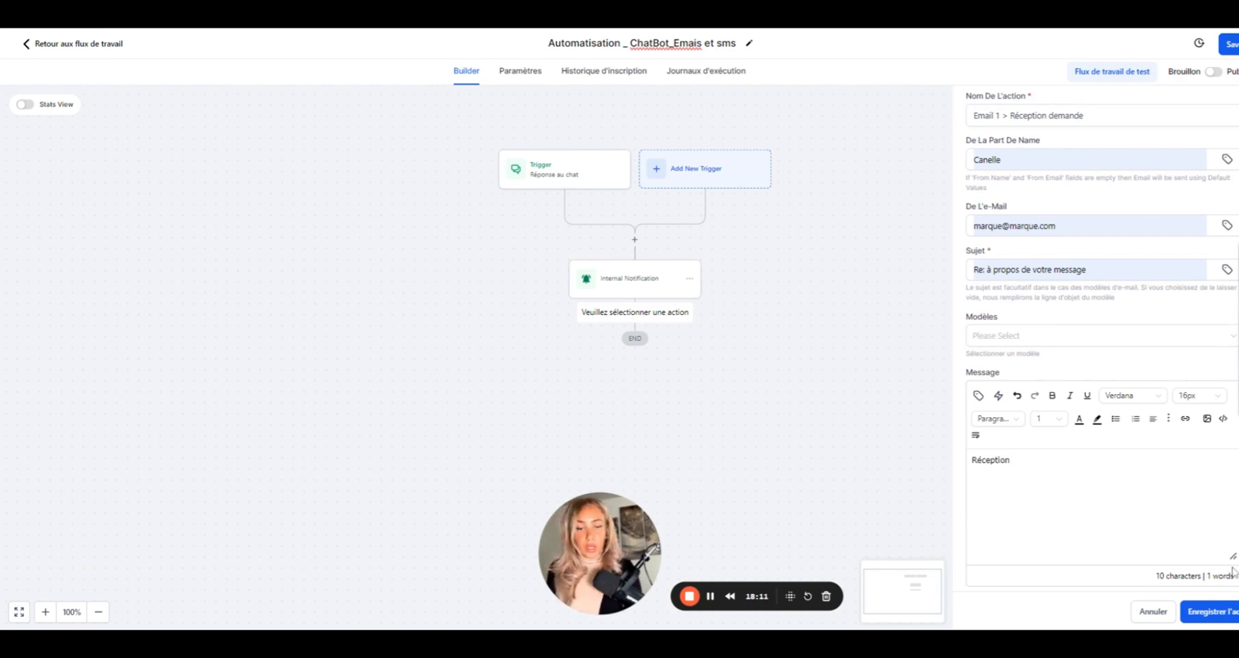
click(1218, 621)
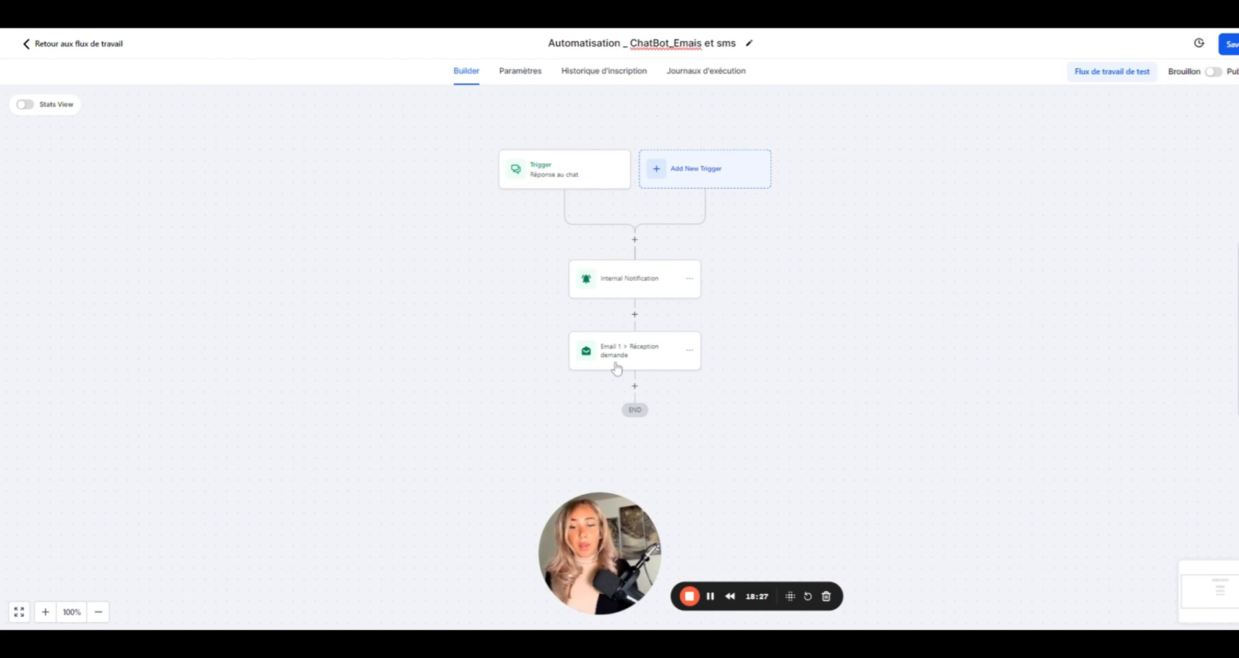
- Add an Ajouter Une Étiquette De Contact step after the email, found by searching 'étiqu'
scroll(590, 470, down, 2)
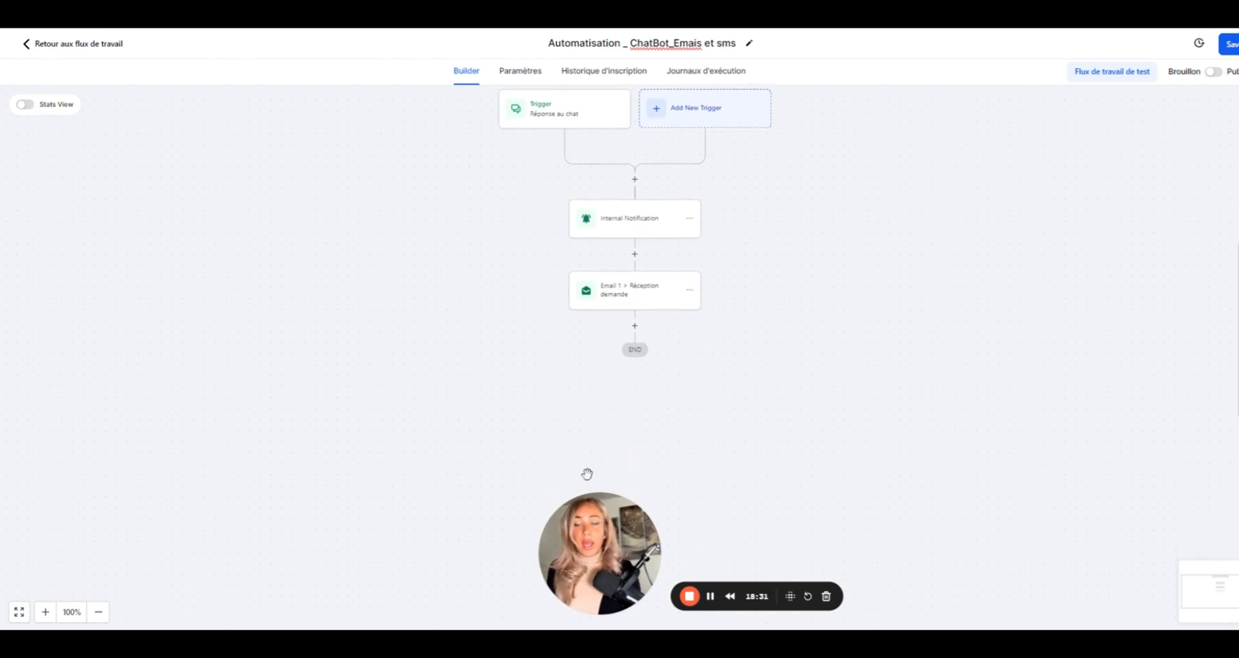
scroll(645, 304, up, 1)
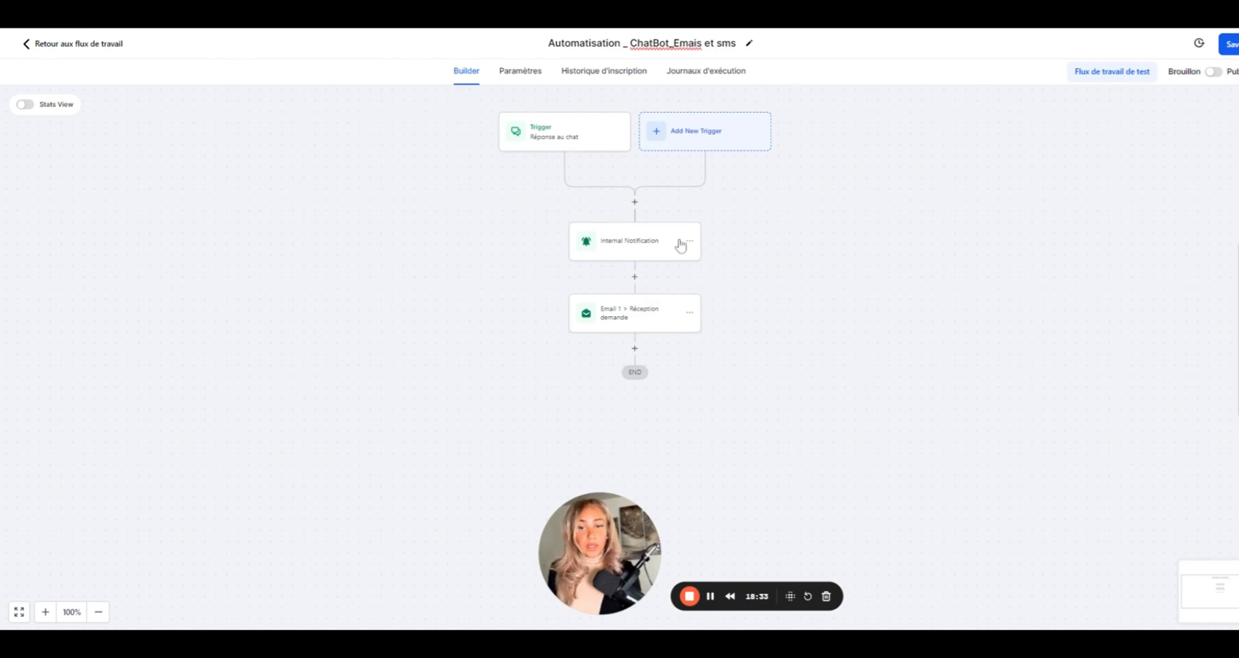
click(635, 349)
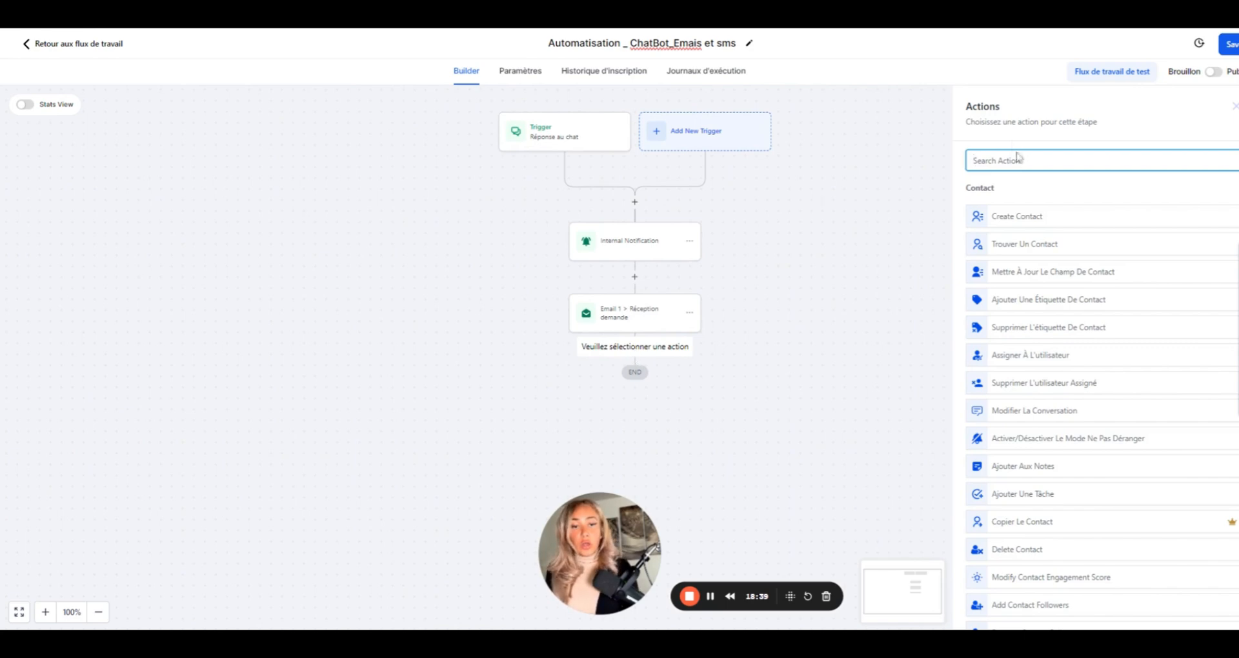
text(tag)
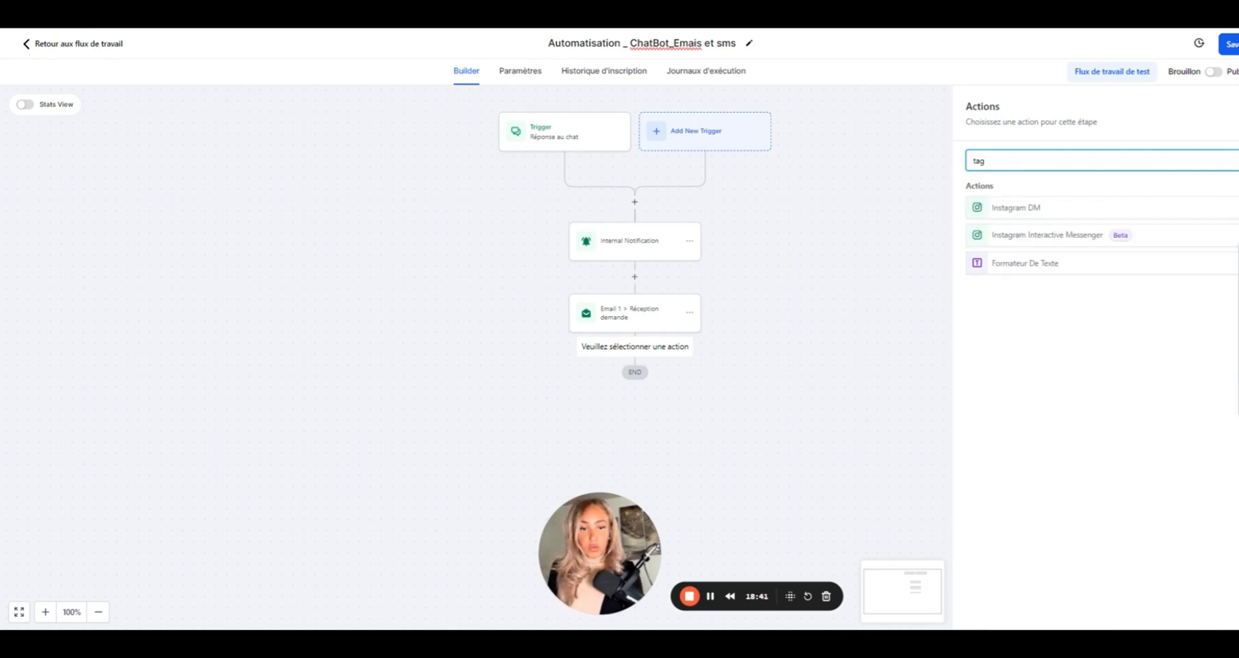
key(BackSpace)
key(BackSpace)
key(BackSpace)
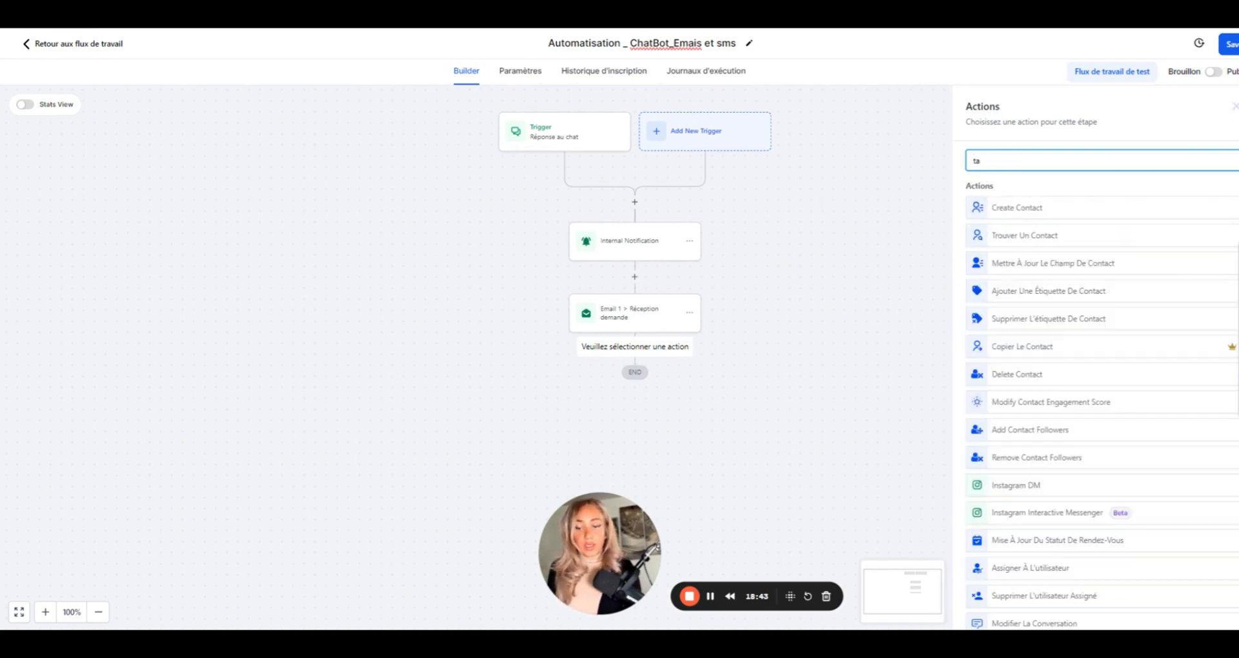
text(étiqu)
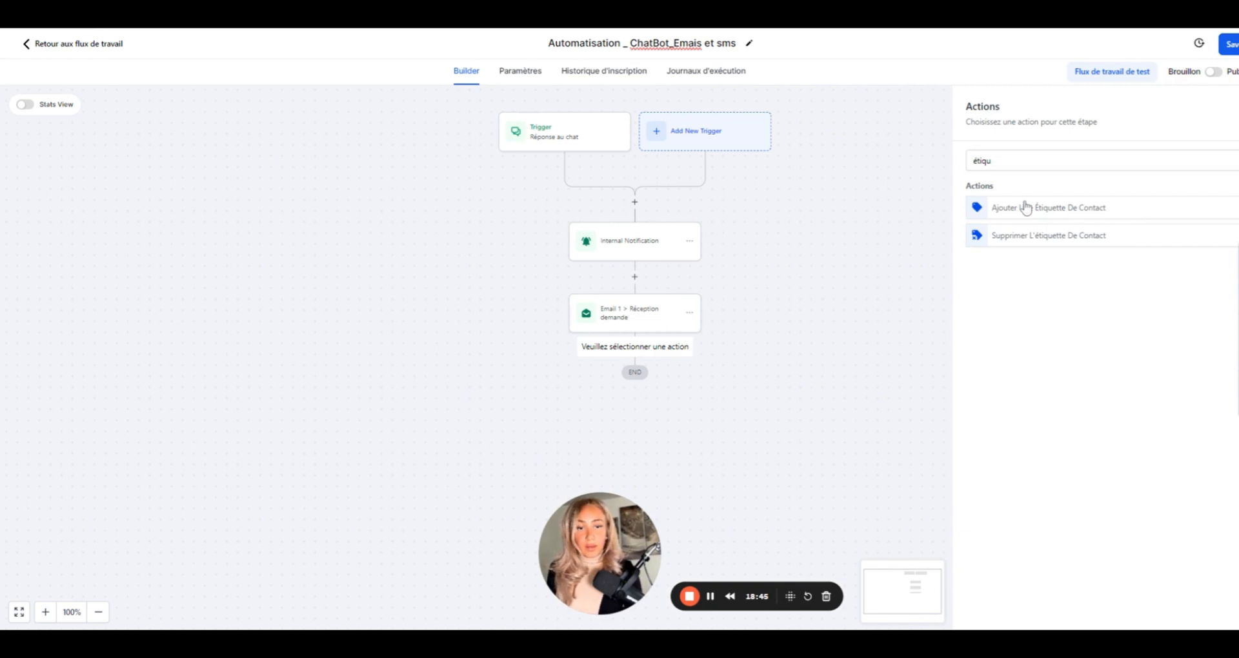
click(1023, 207)
- Create the tag 'contactchatbot' for the step and save it
click(1012, 231)
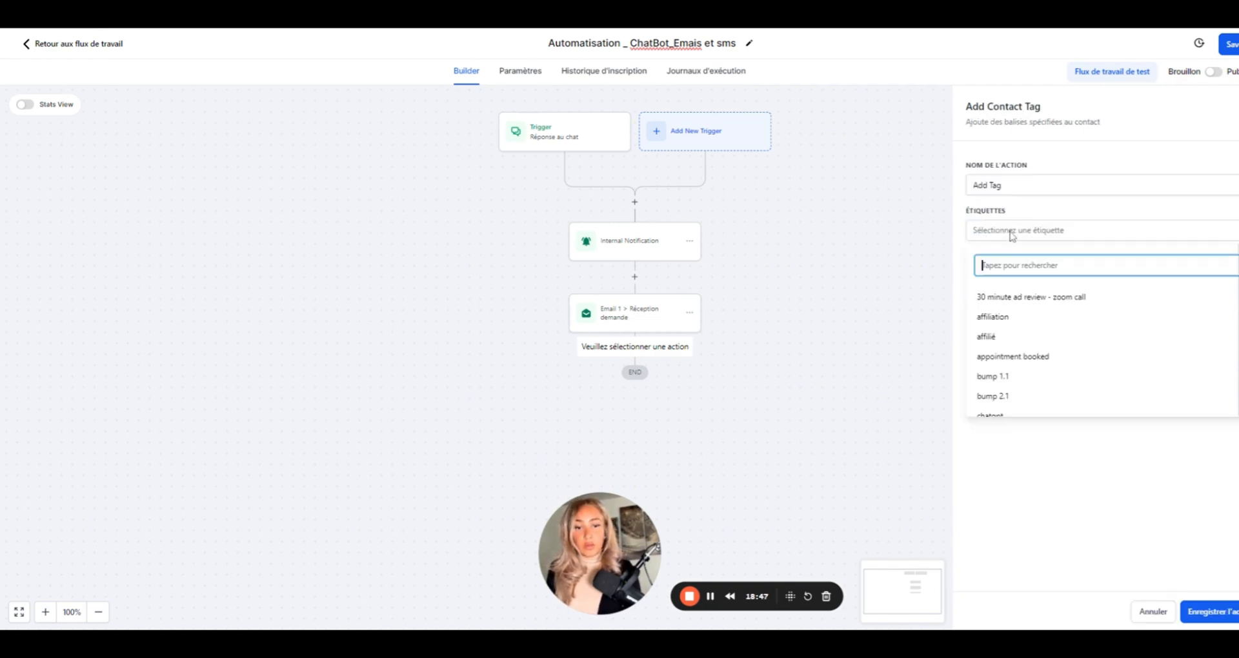
text(conta)
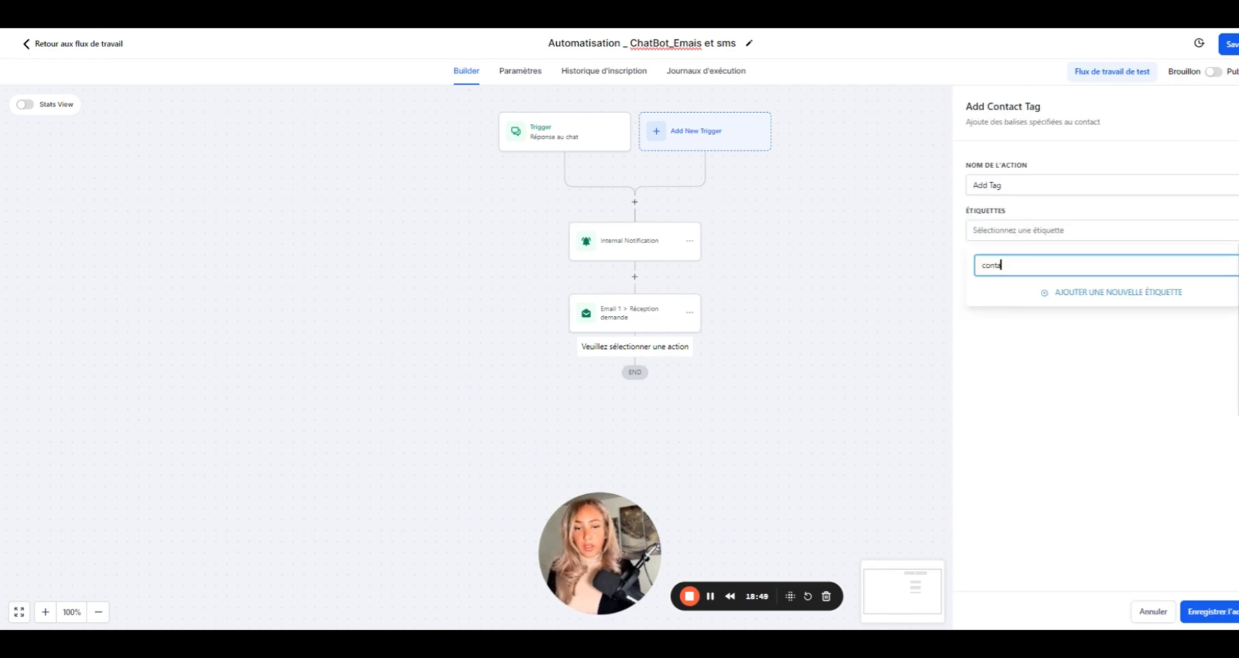
text(ctchatbot)
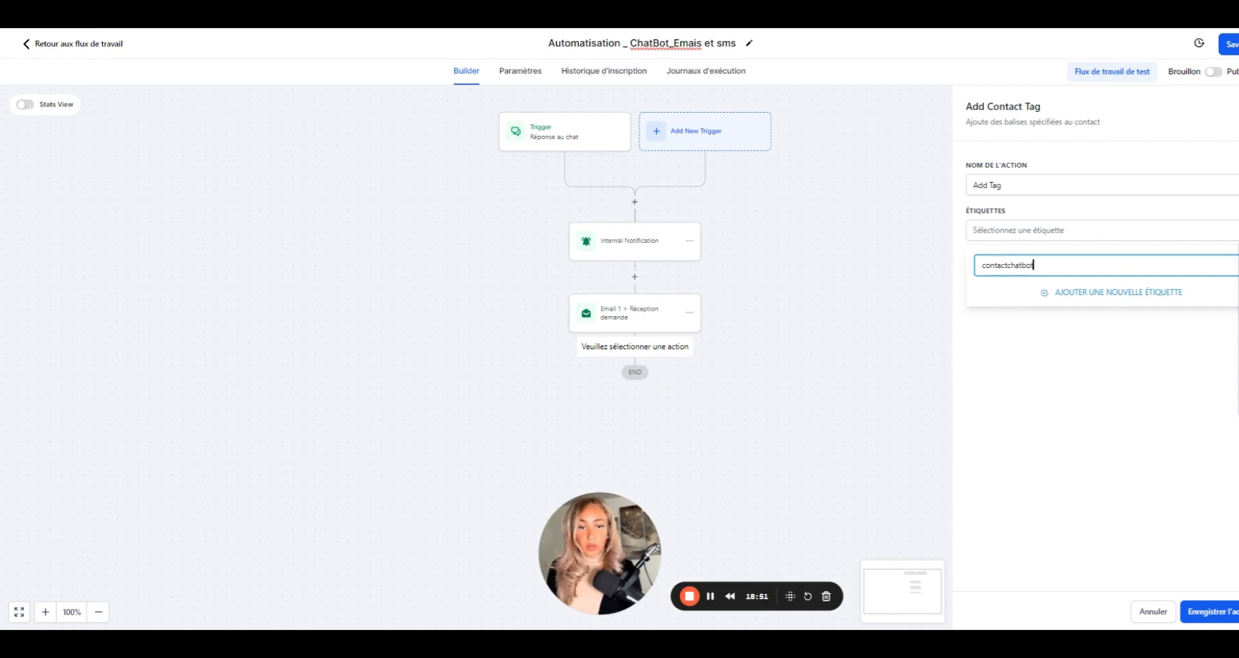
click(1092, 293)
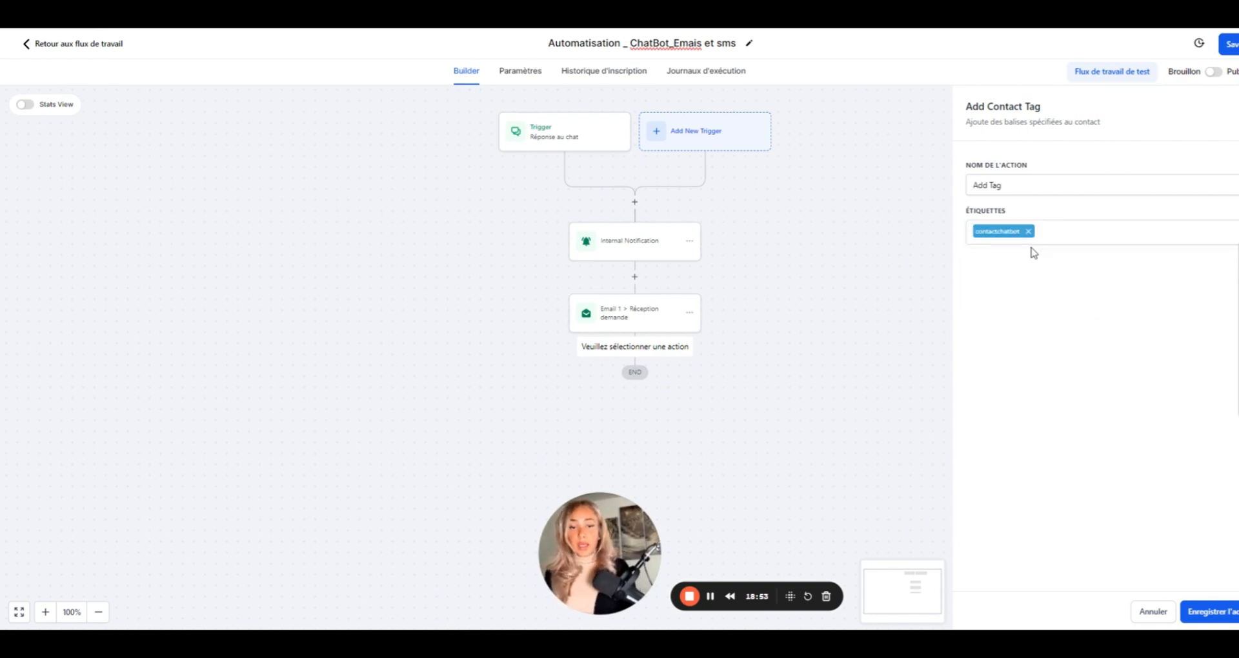
click(1216, 608)
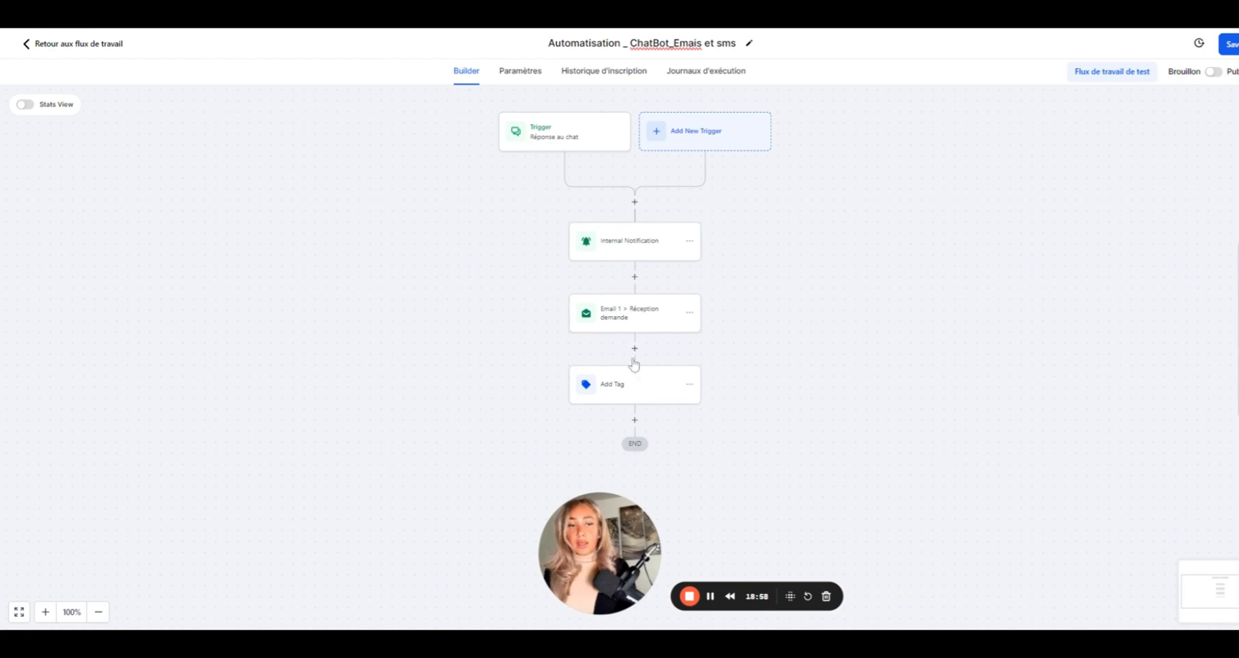
scroll(669, 409, down, 2)
scroll(691, 331, up, 2)
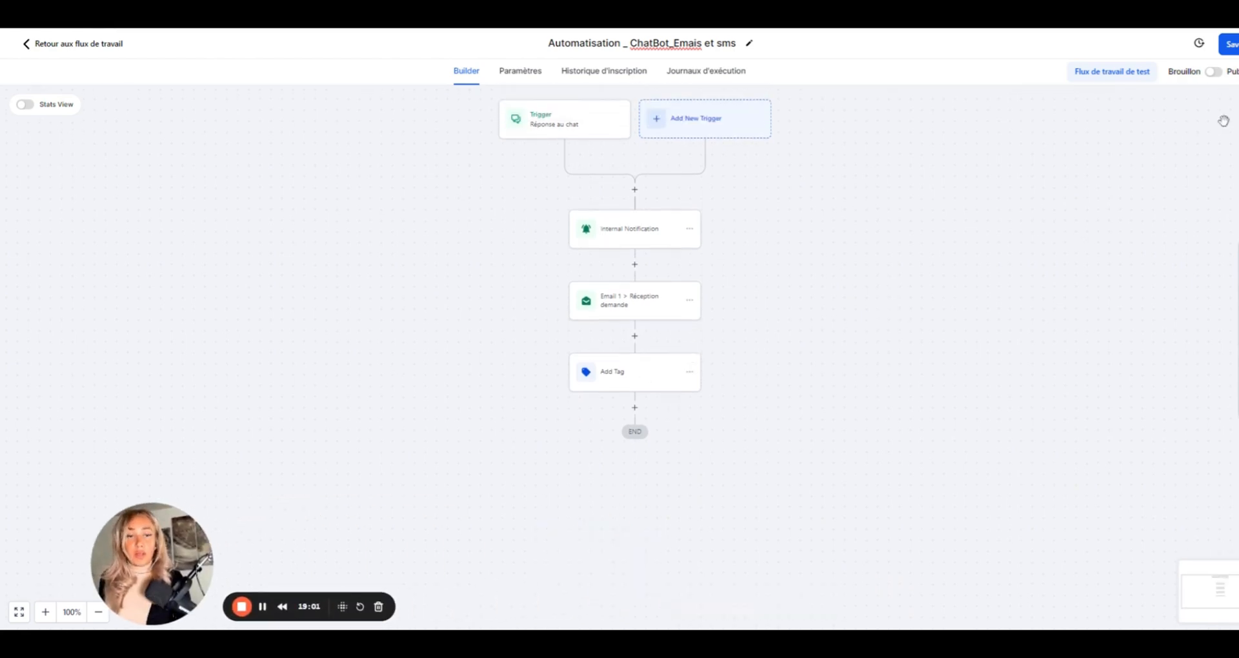
- Save the workflow, enable Autoriser la réentrée in its settings, and go back to the workflow list
click(1229, 45)
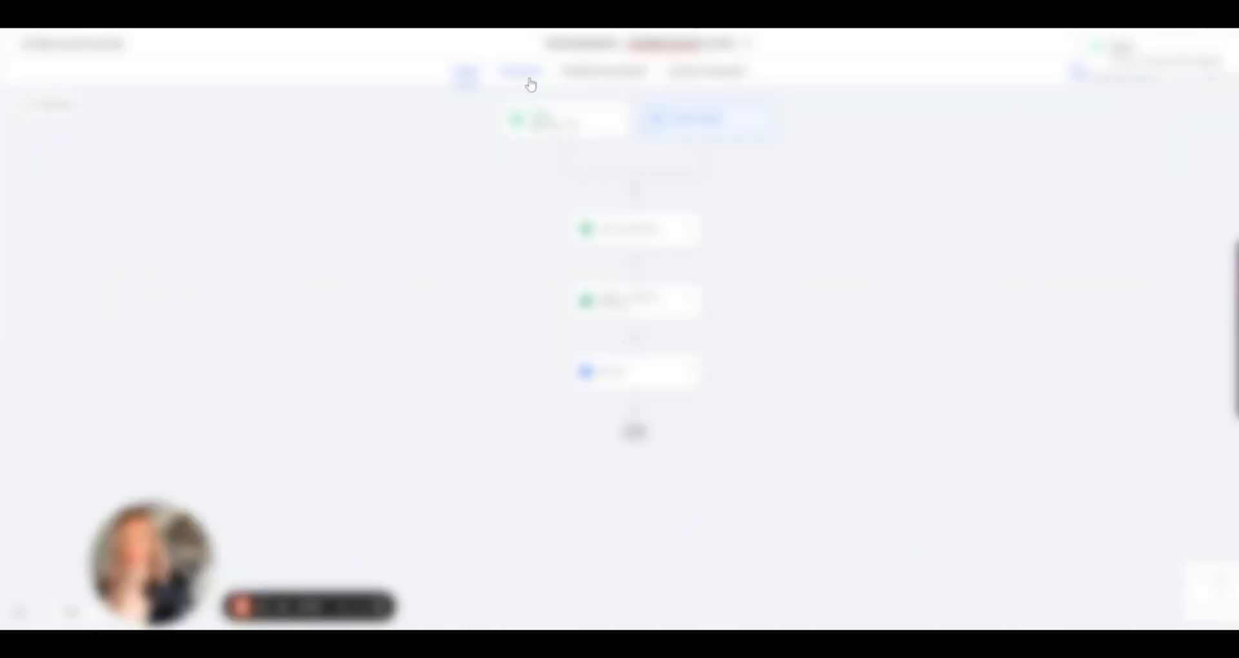
click(530, 80)
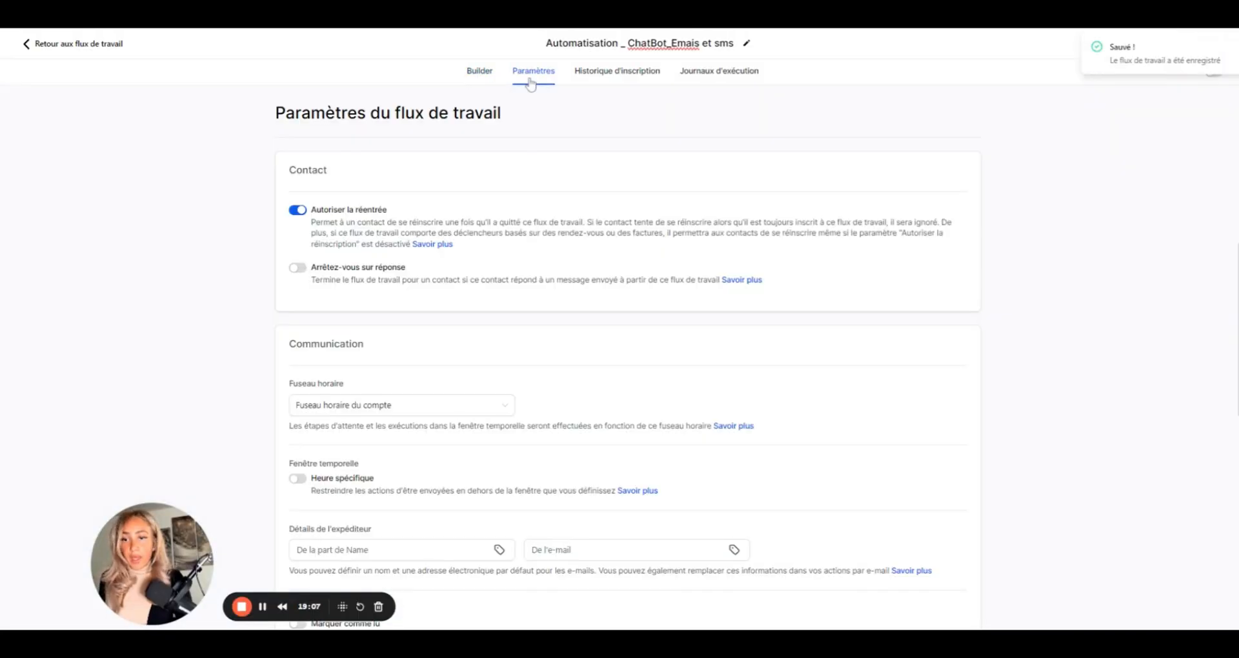
click(296, 211)
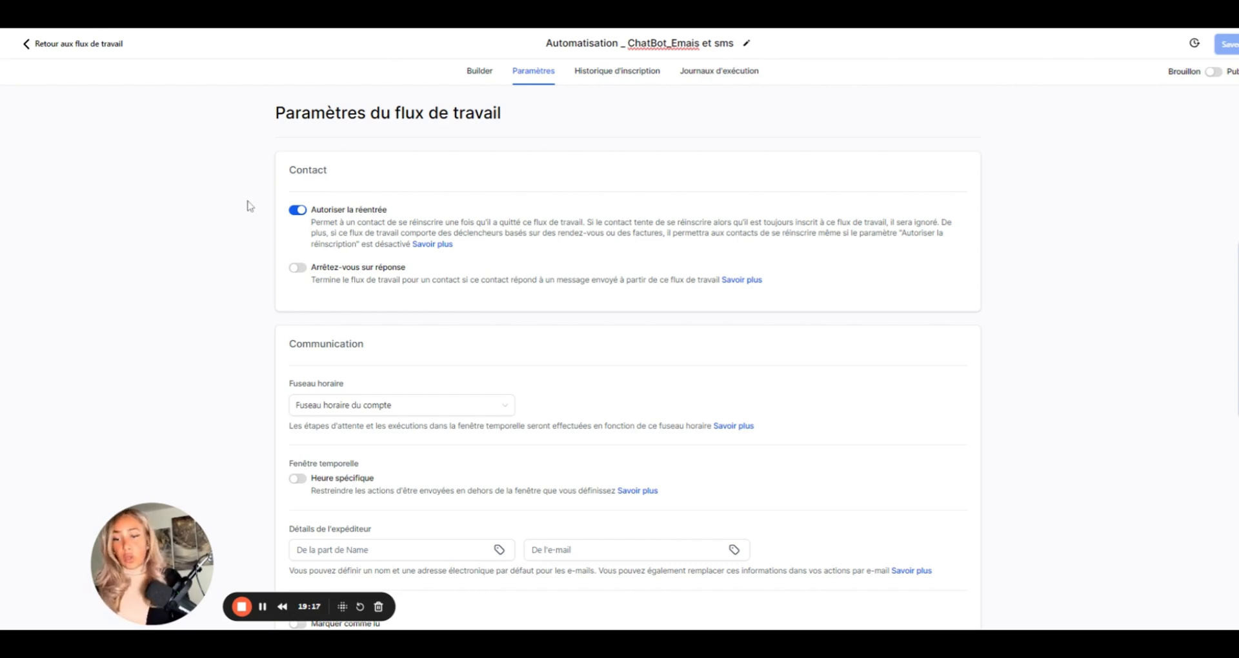
scroll(250, 205, down, 1)
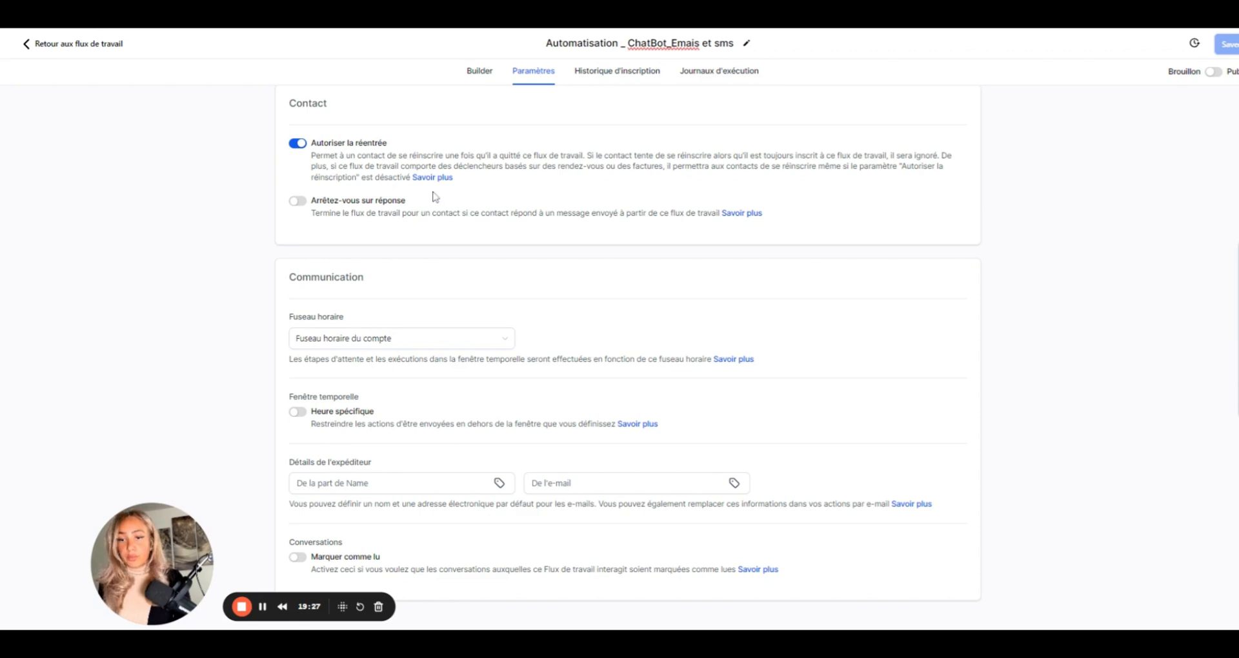
scroll(431, 196, up, 1)
click(484, 73)
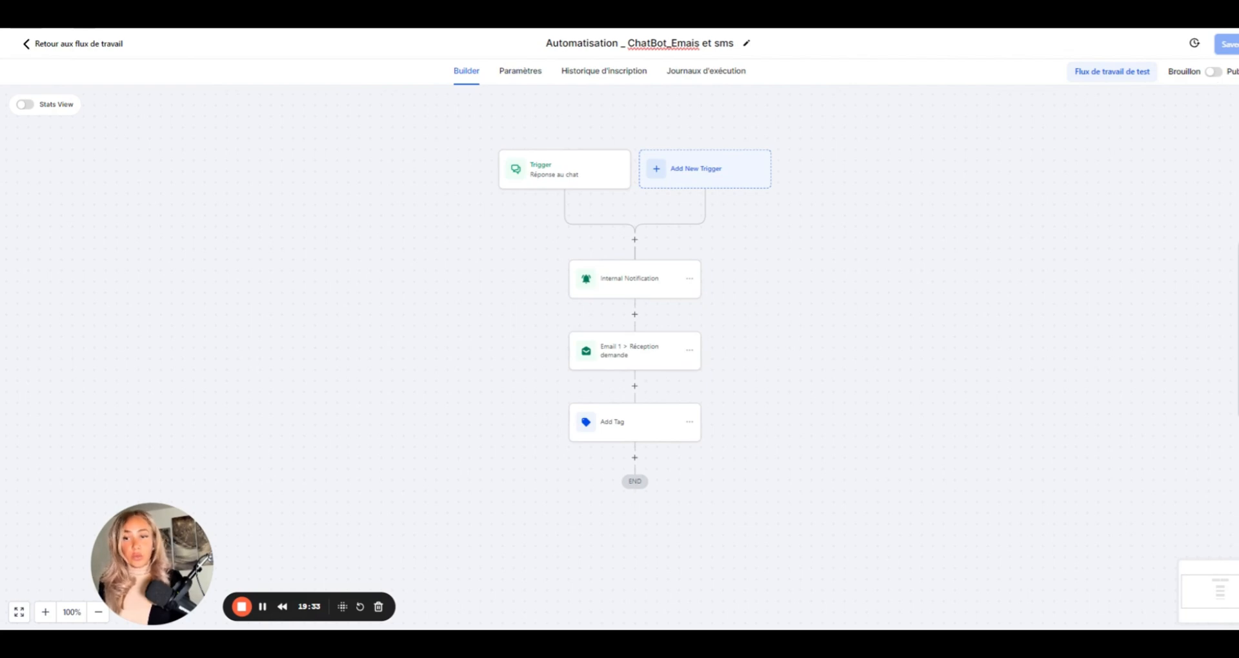
click(29, 49)
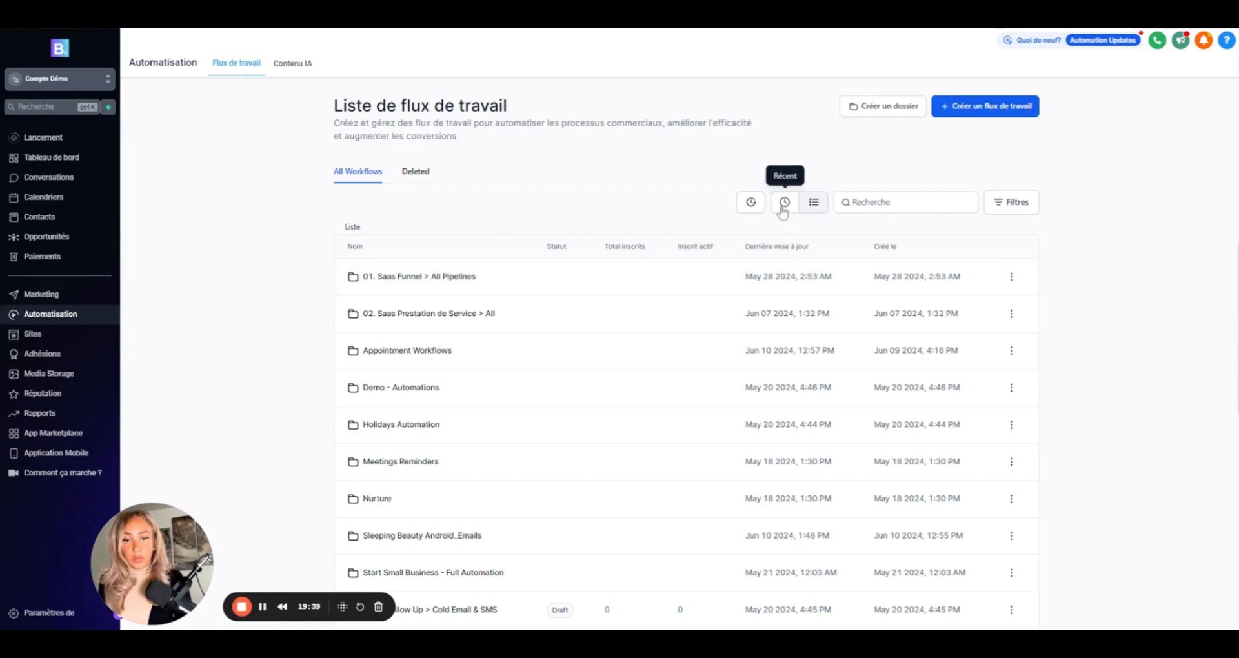
- Sort workflows by Récent and create a folder named 'CHATBOT> Site internet'
click(784, 208)
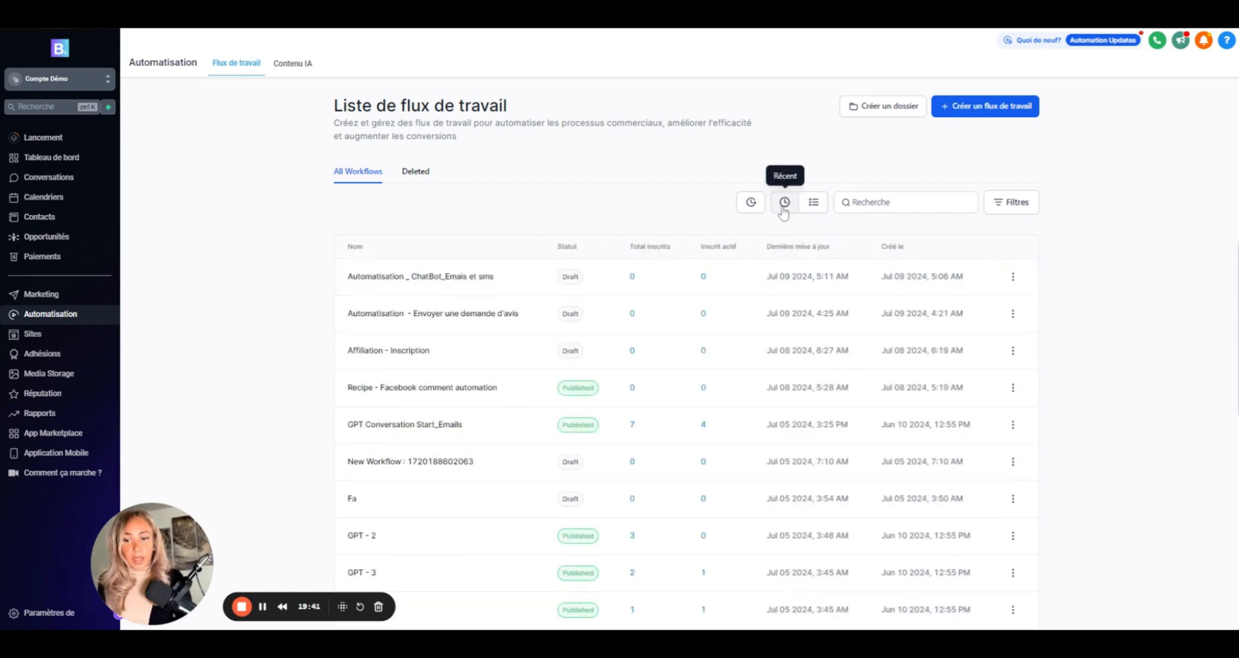
click(891, 110)
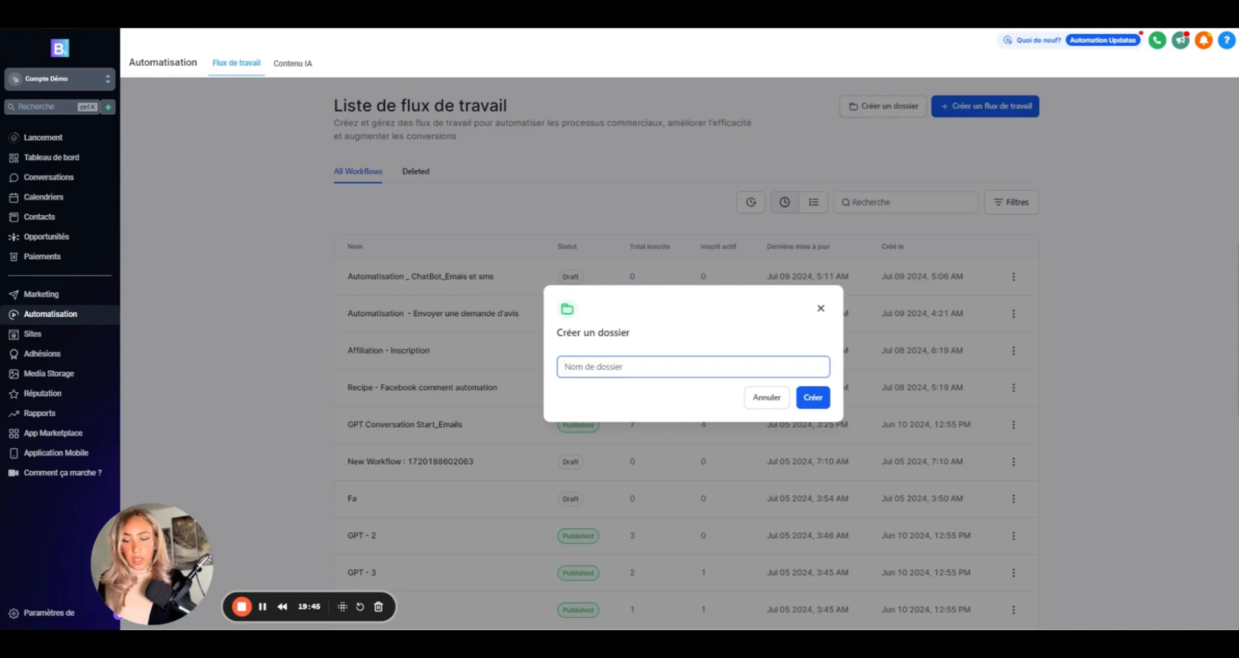
text(C)
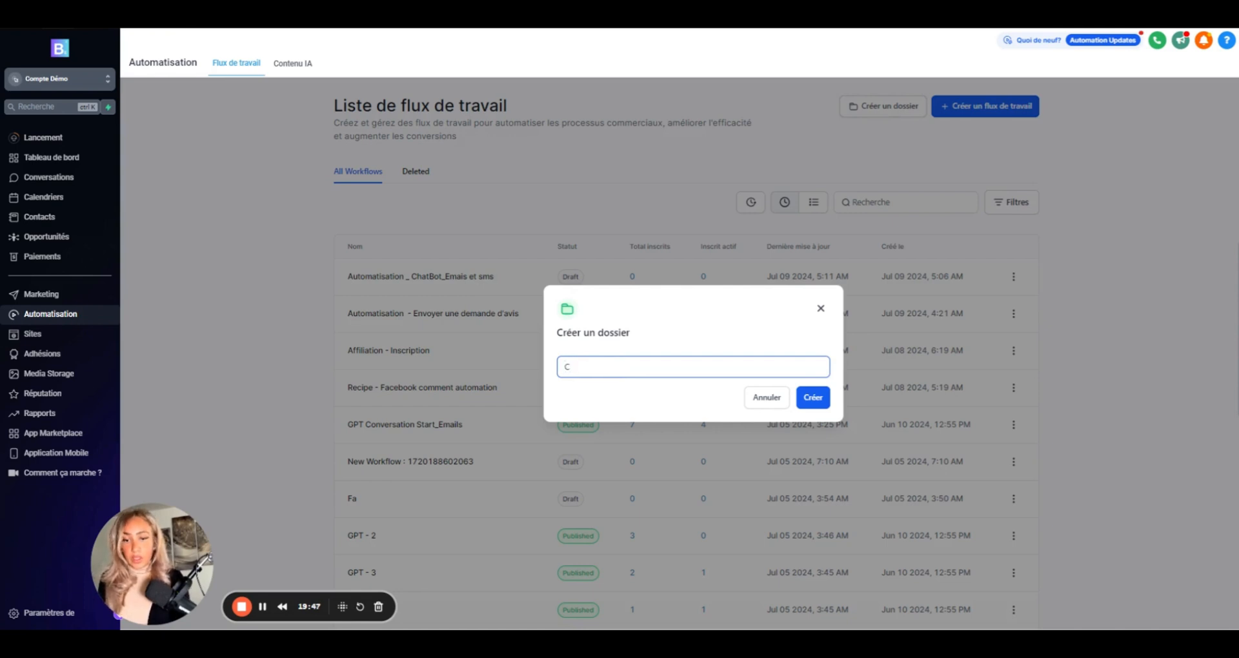
text(HATBOT)
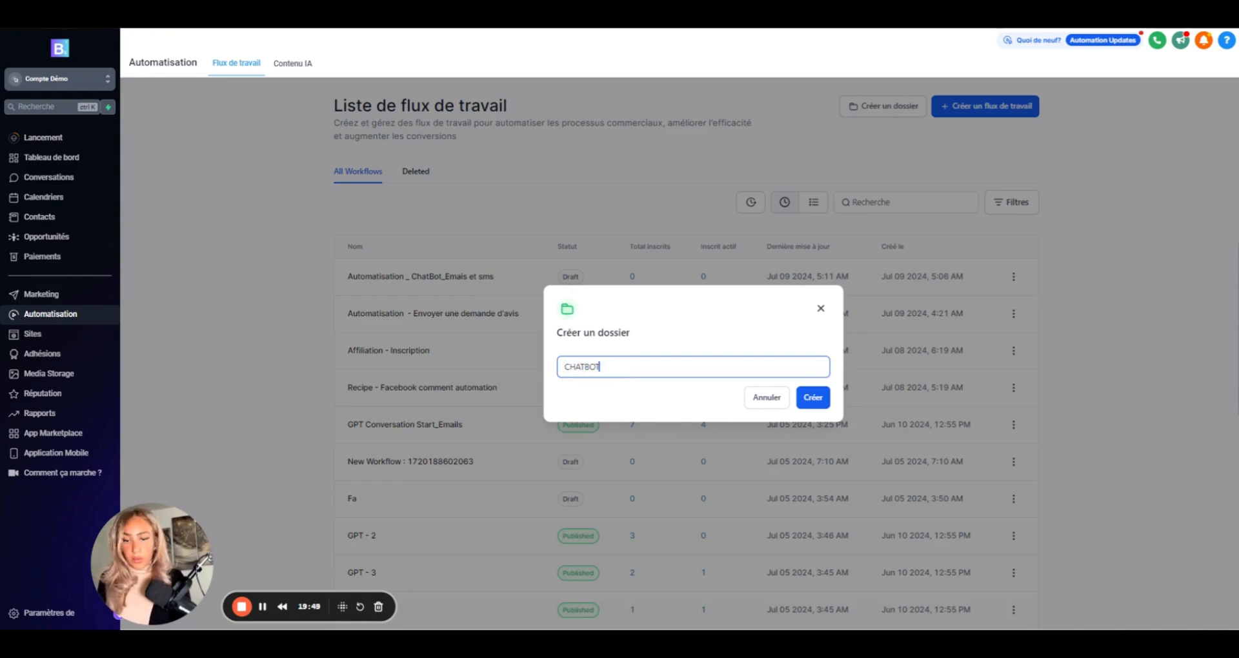
text(> S)
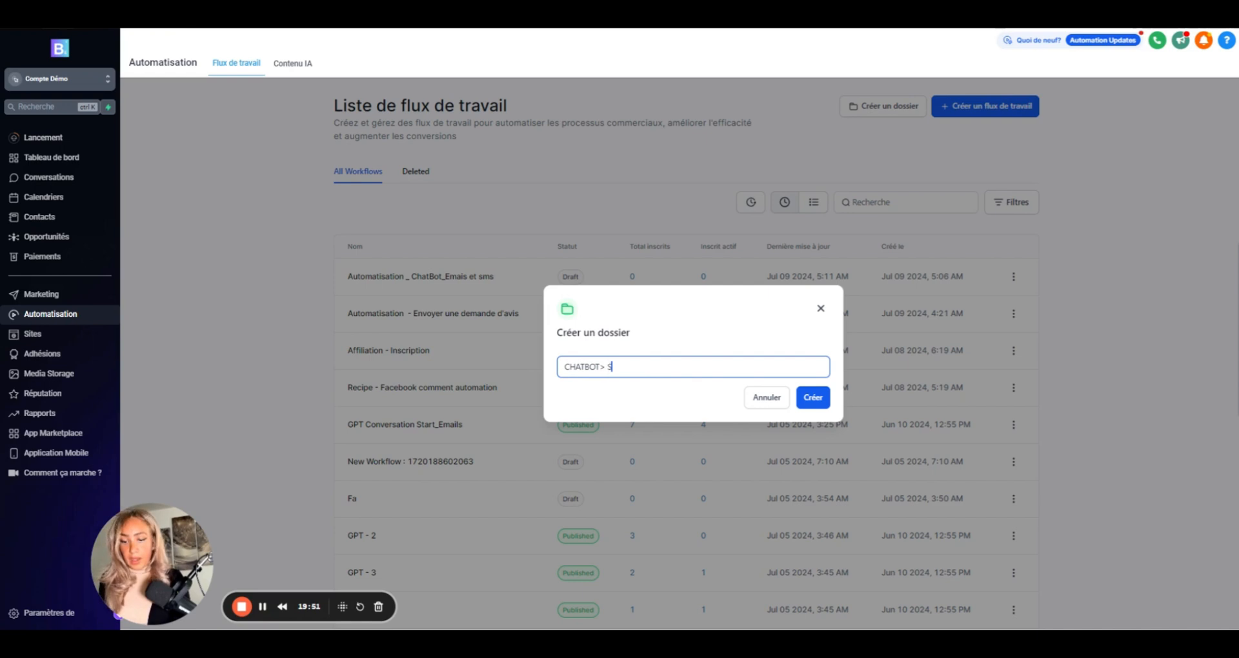
text(ite interne)
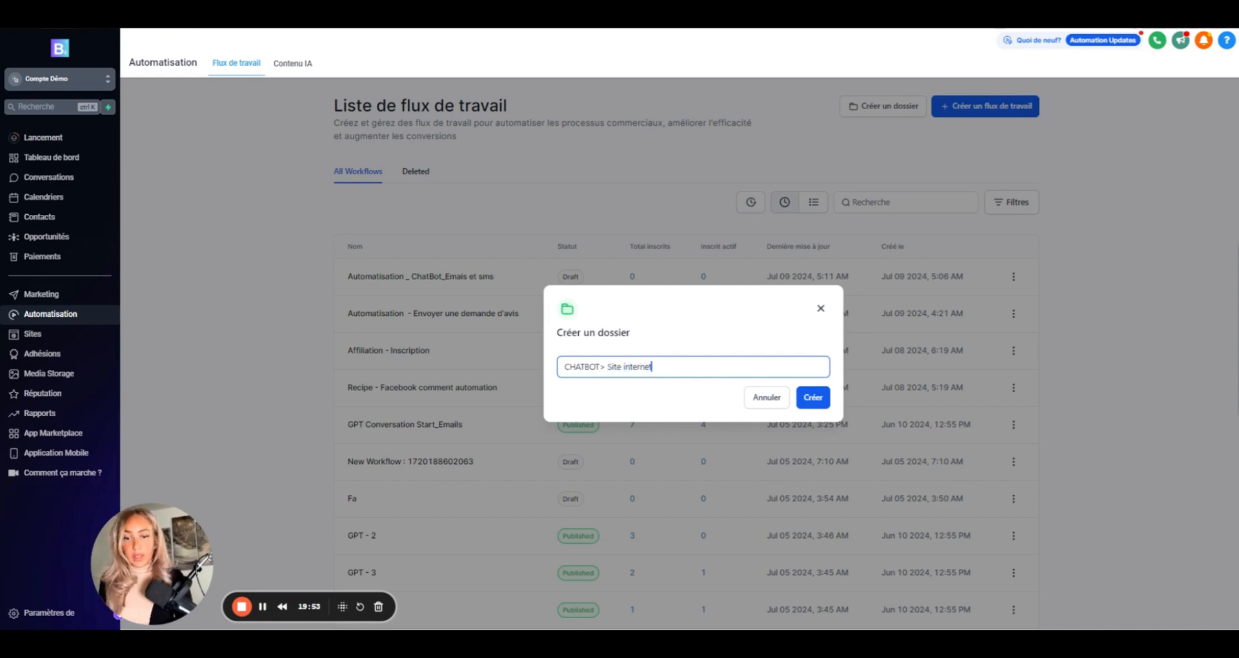
text(t)
click(819, 398)
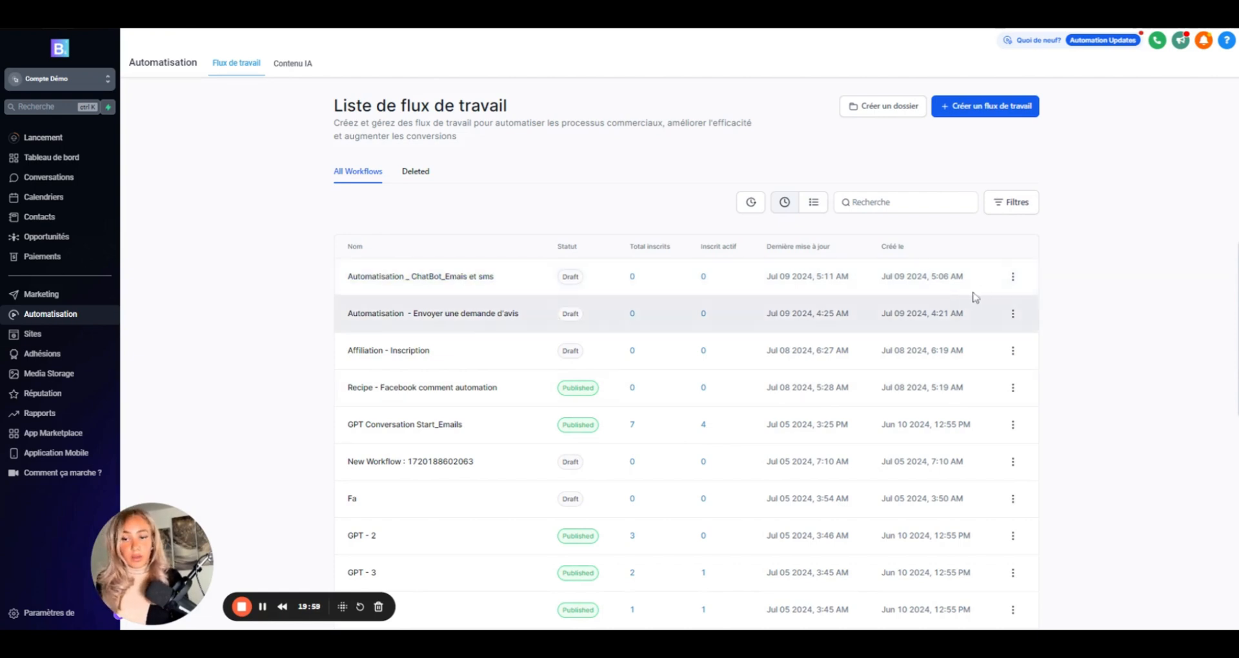
- Move the Automatisation _ ChatBot_Emails et sms workflow into the CHATBOT> Site internet folder
click(1012, 276)
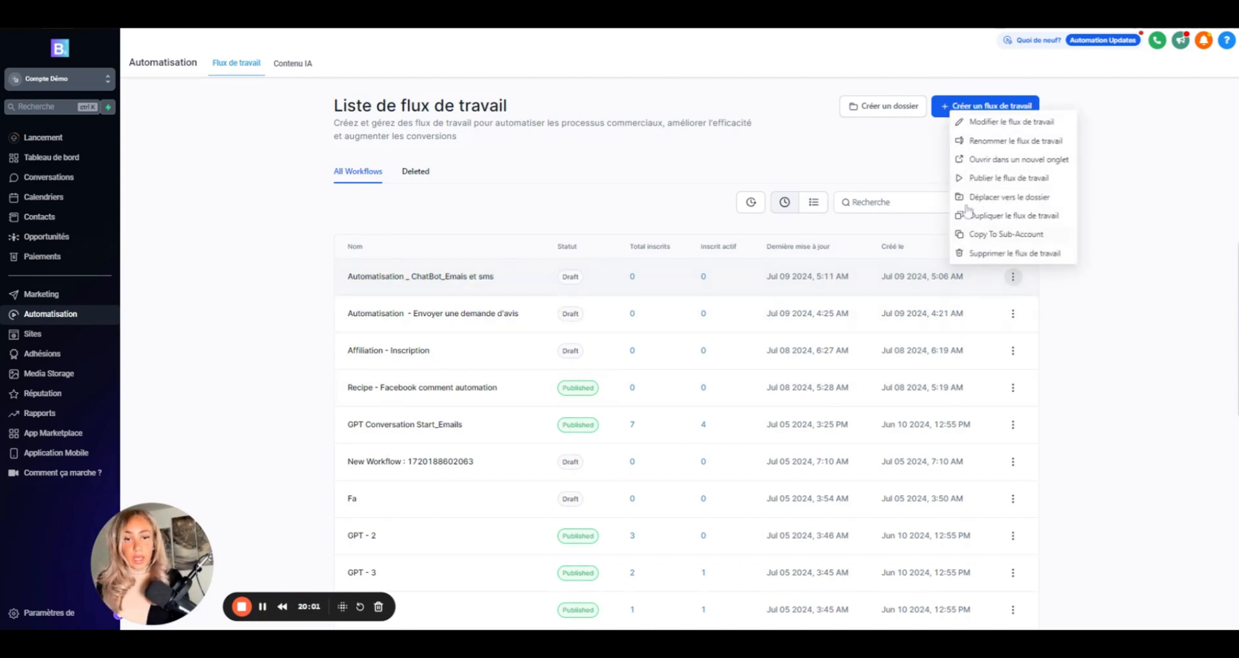
click(1031, 200)
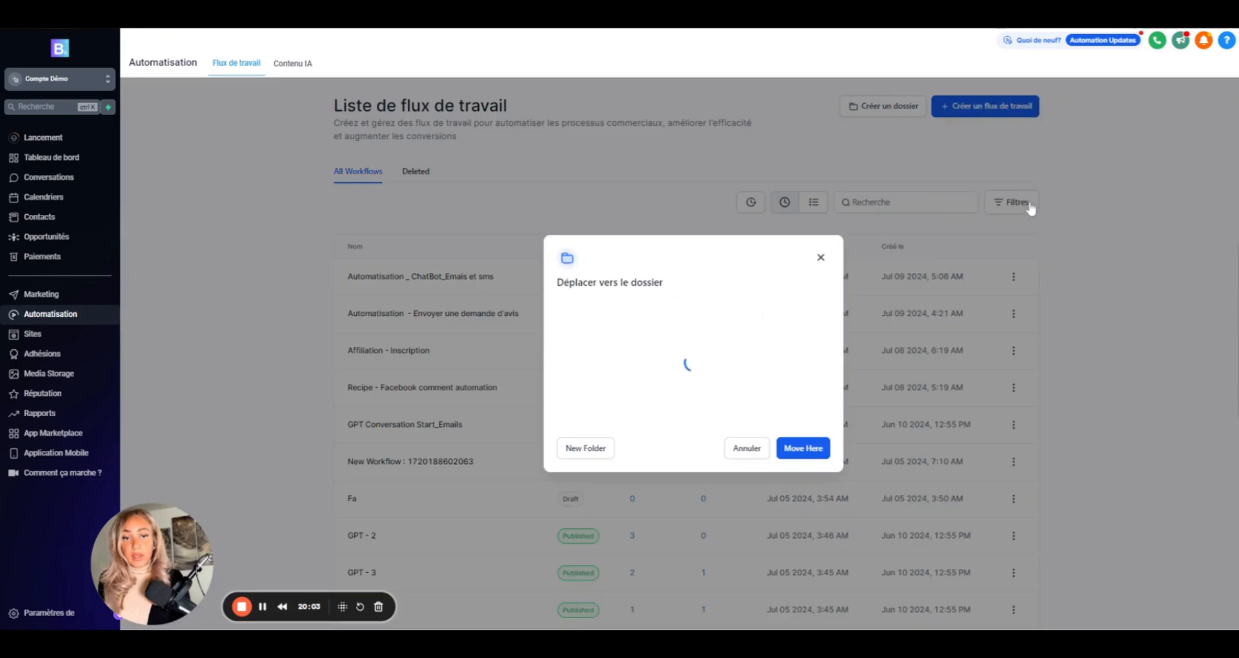
scroll(669, 384, down, 3)
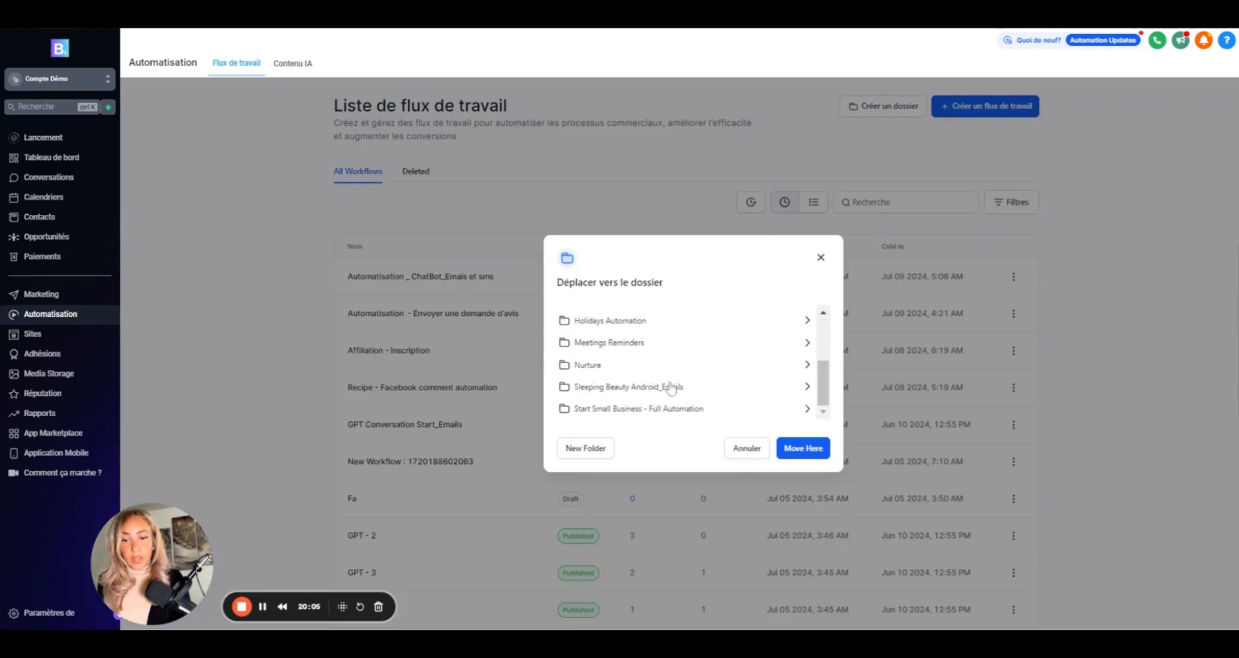
scroll(671, 386, up, 4)
click(632, 363)
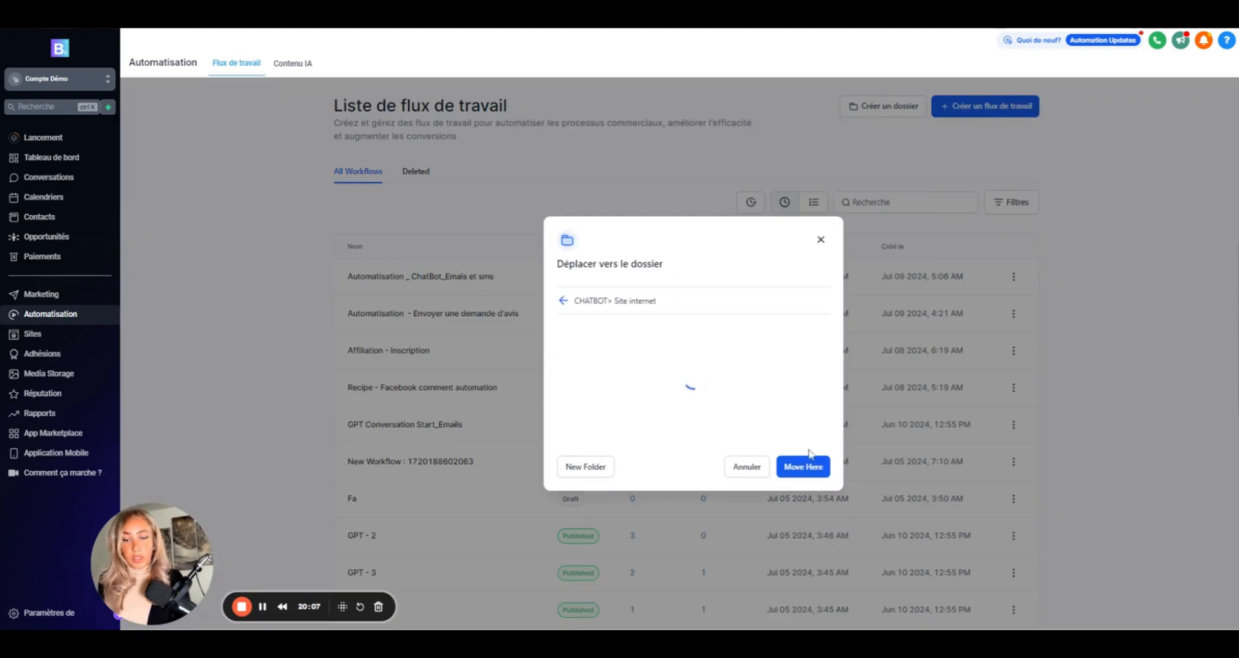
click(791, 467)
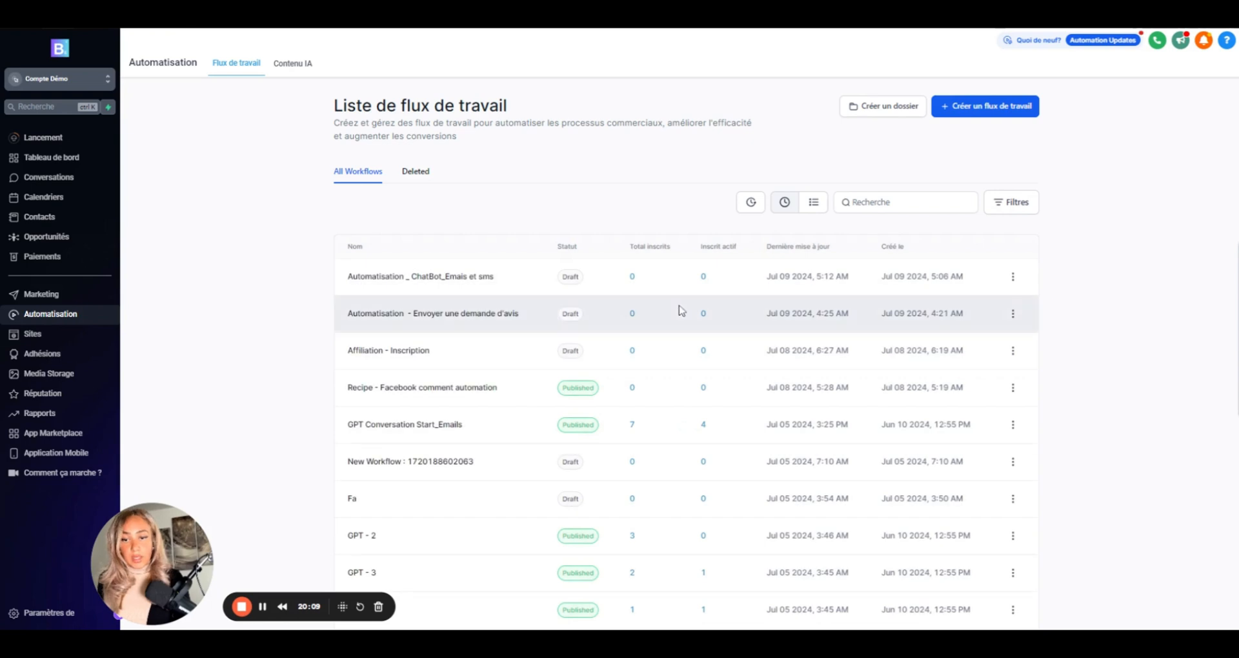
- Search the workflow list for 'ch' and create a new blank workflow
click(846, 202)
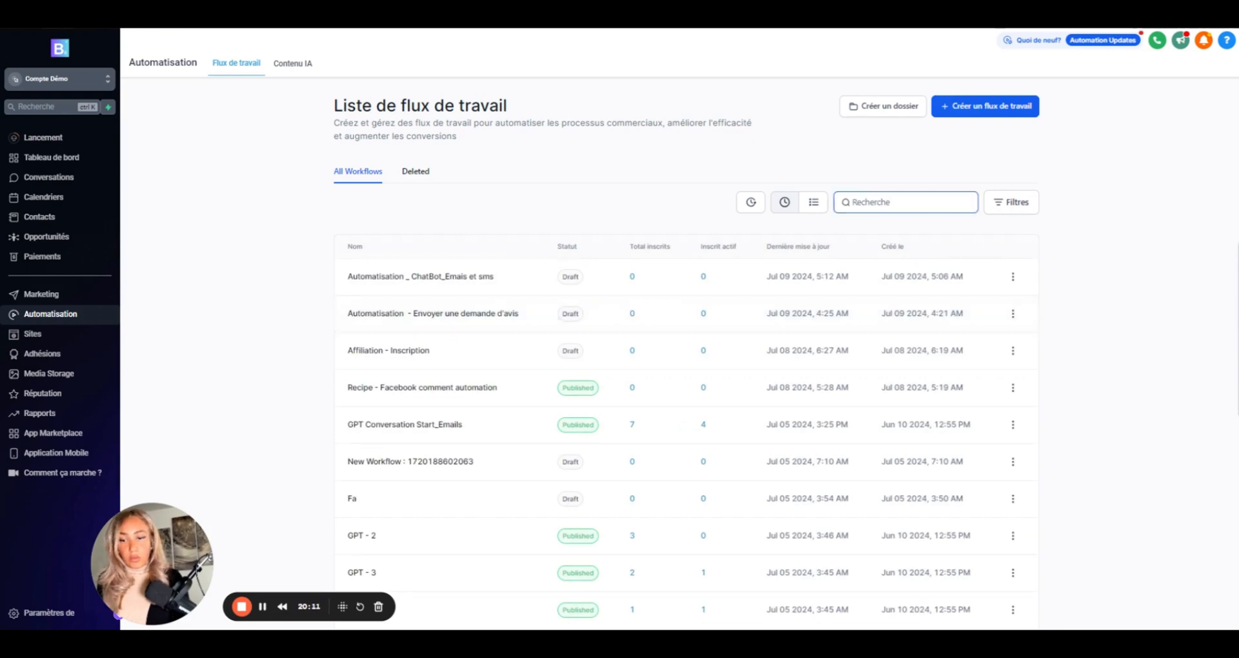
text(chat)
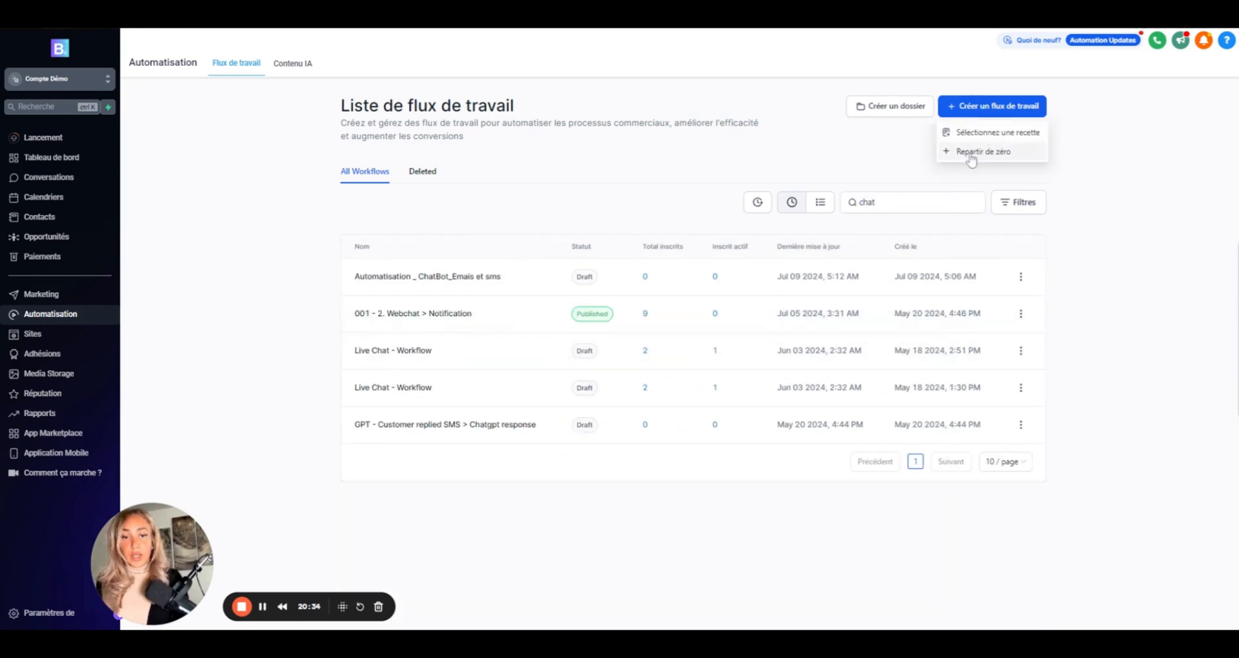
click(969, 152)
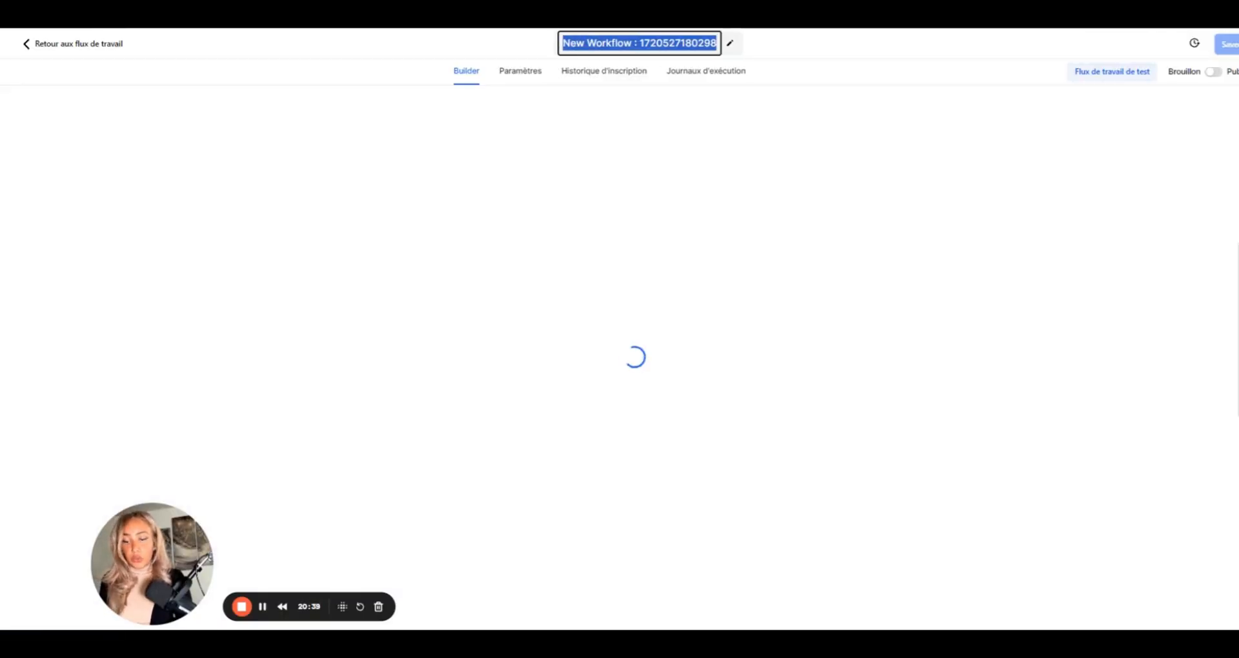
- Title the new workflow 'CHATBOT en direct' and dismiss the Allow Re-entry notice
text(CHAT)
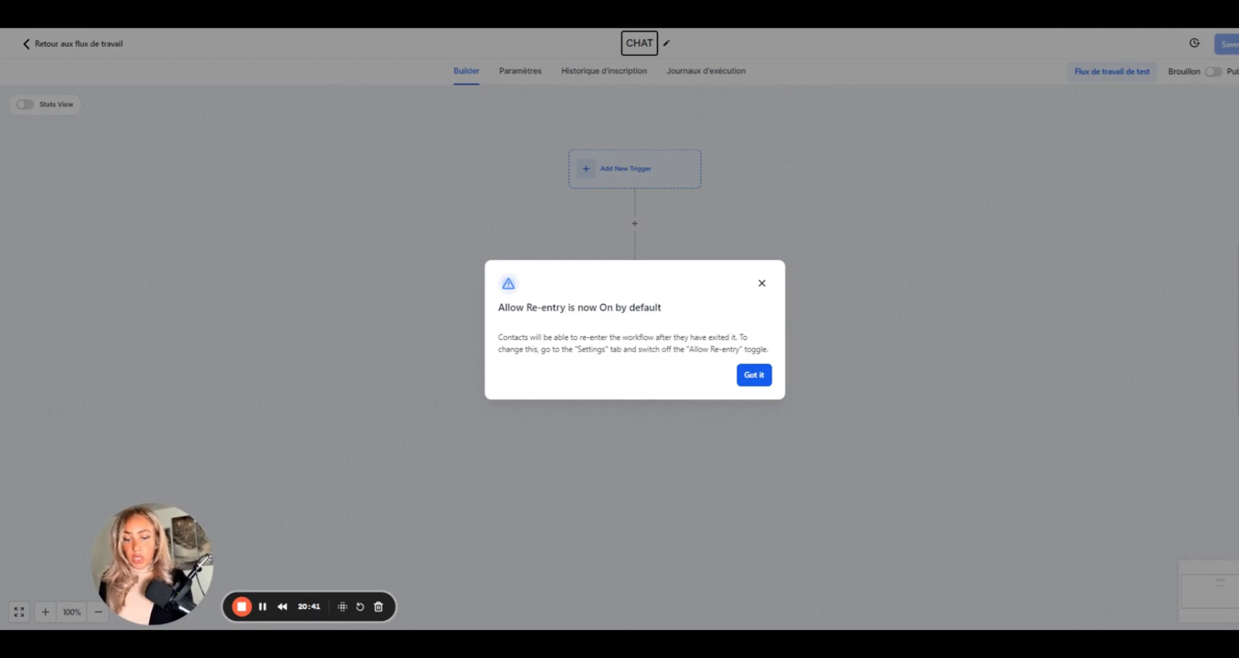
text(BOT en dir)
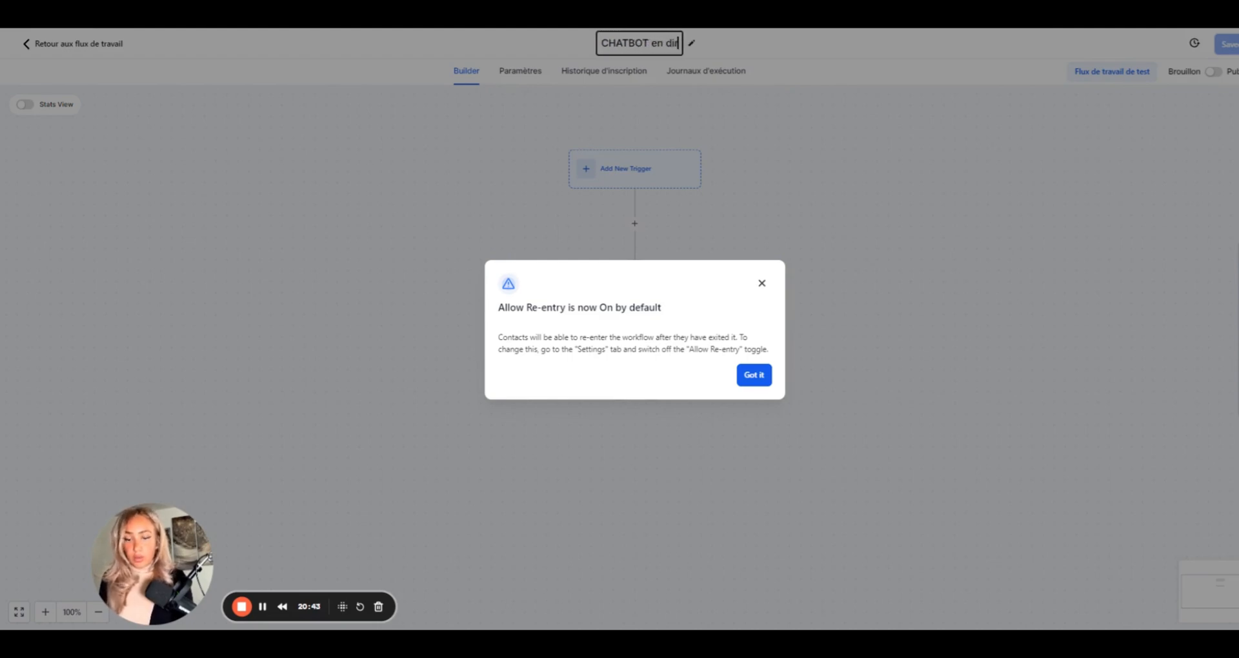
text(ect)
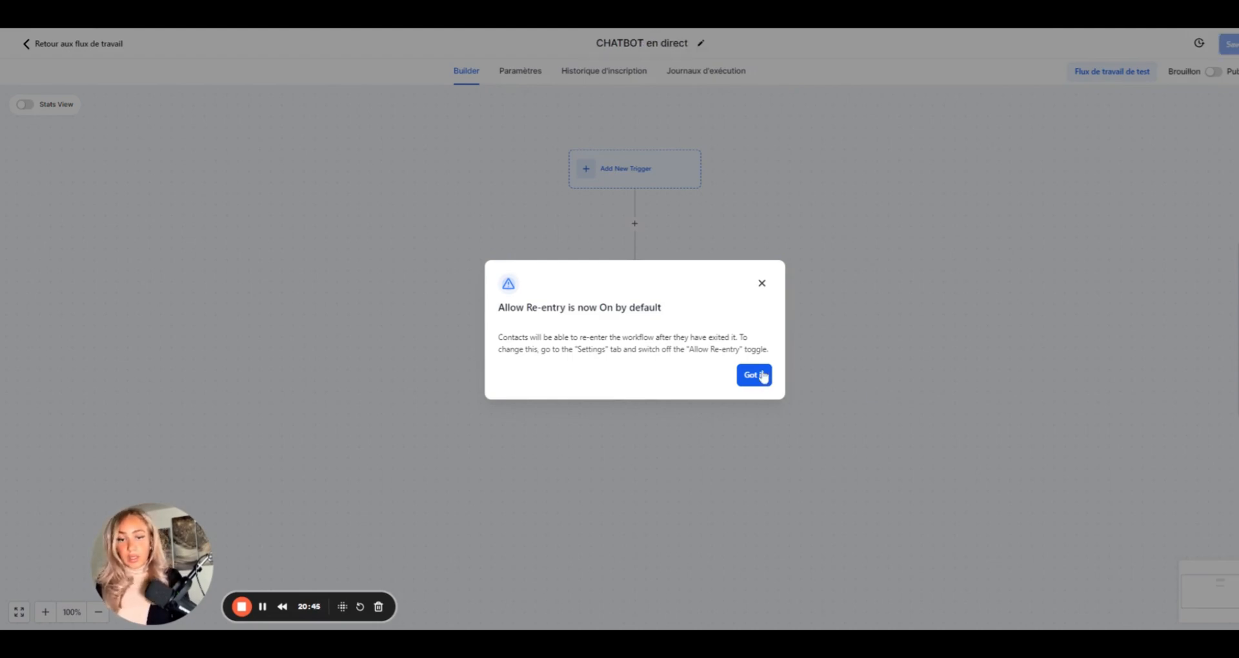
click(754, 375)
- Add a Customer Replied trigger named 'Customer Replied chat en direct'
click(633, 184)
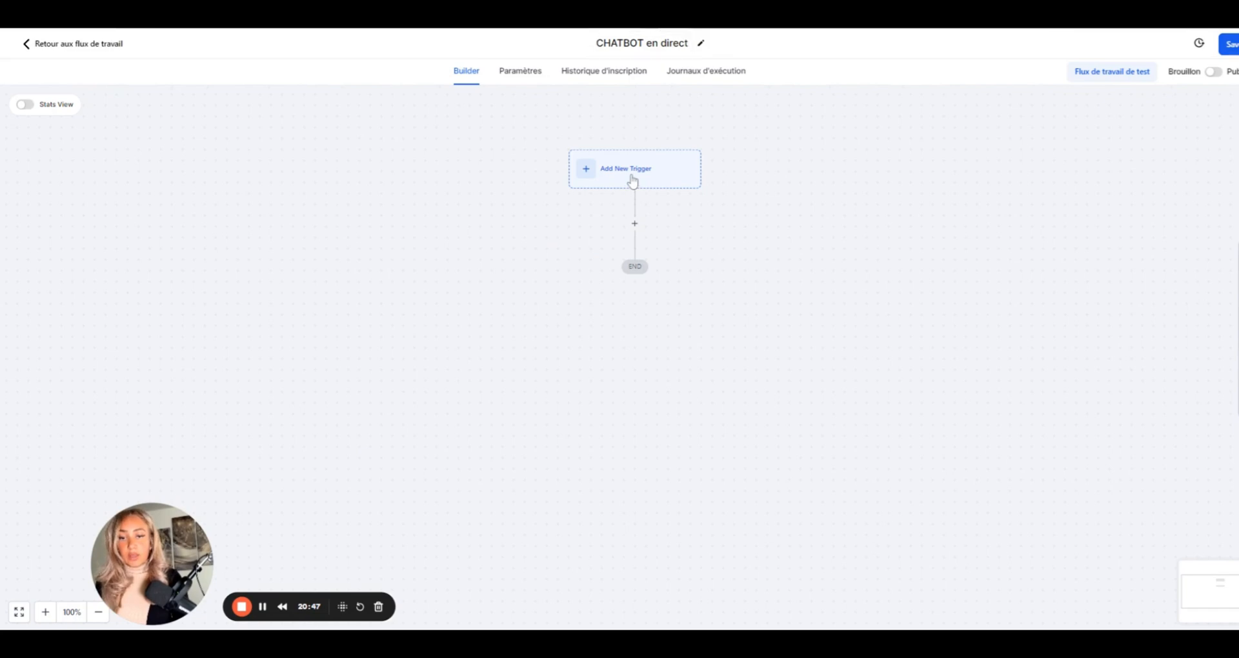
scroll(1097, 454, down, 5)
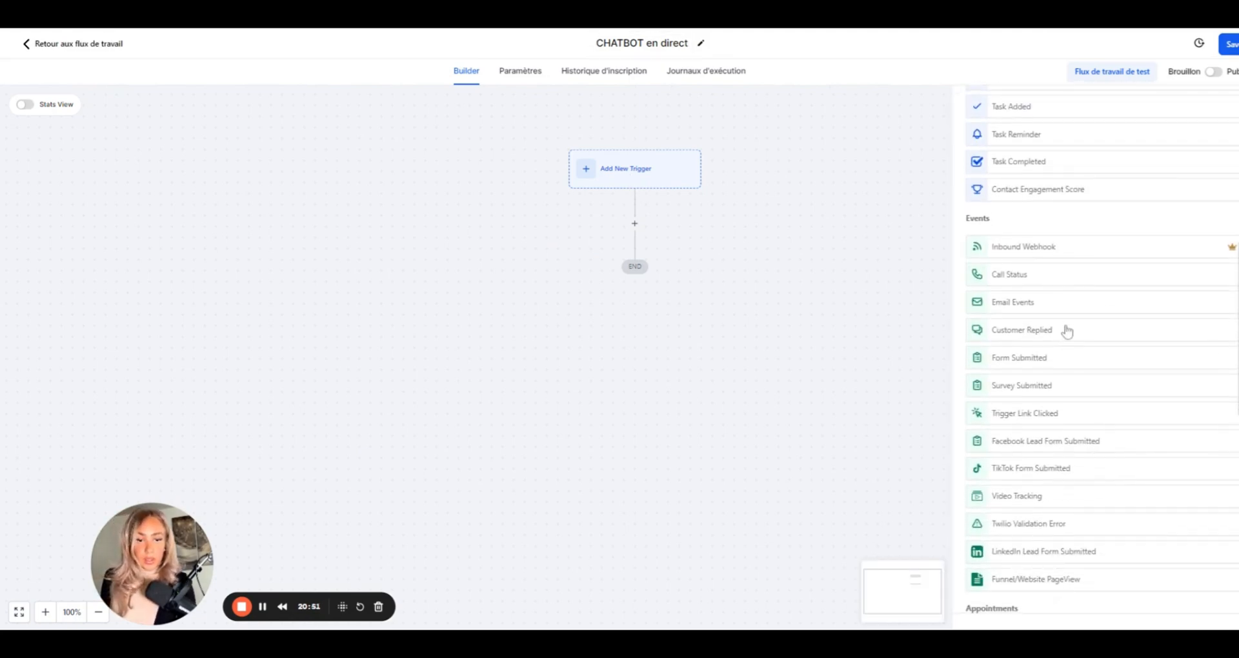
click(1046, 331)
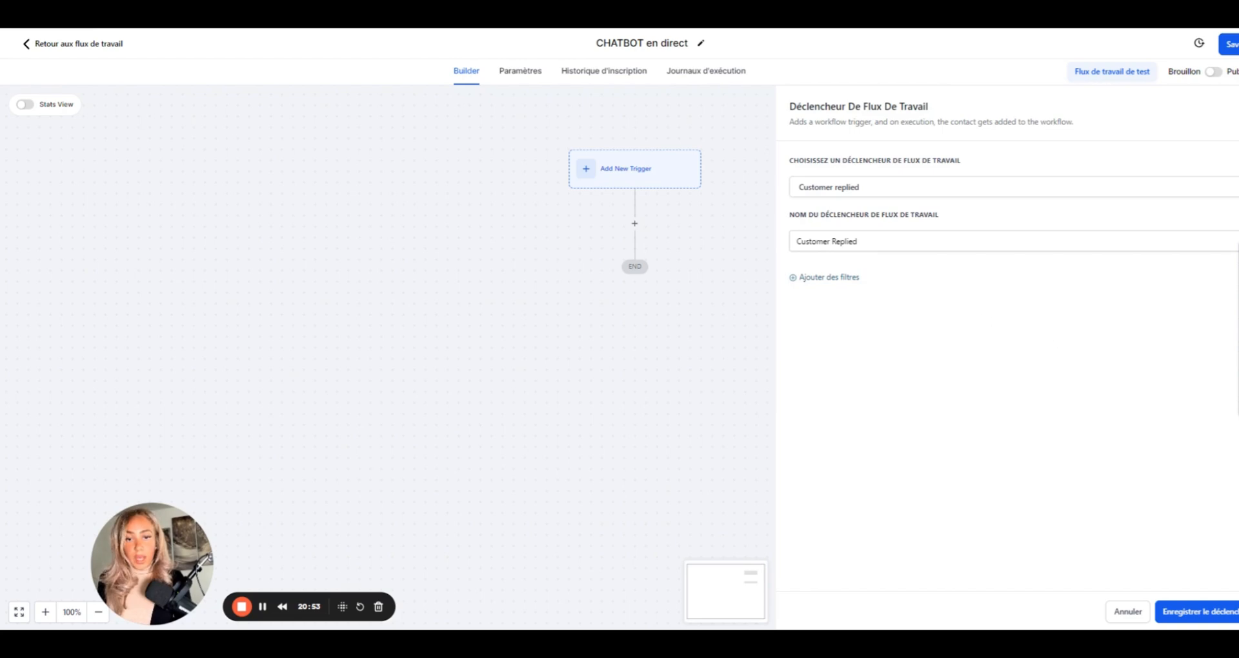
click(857, 241)
text(ch)
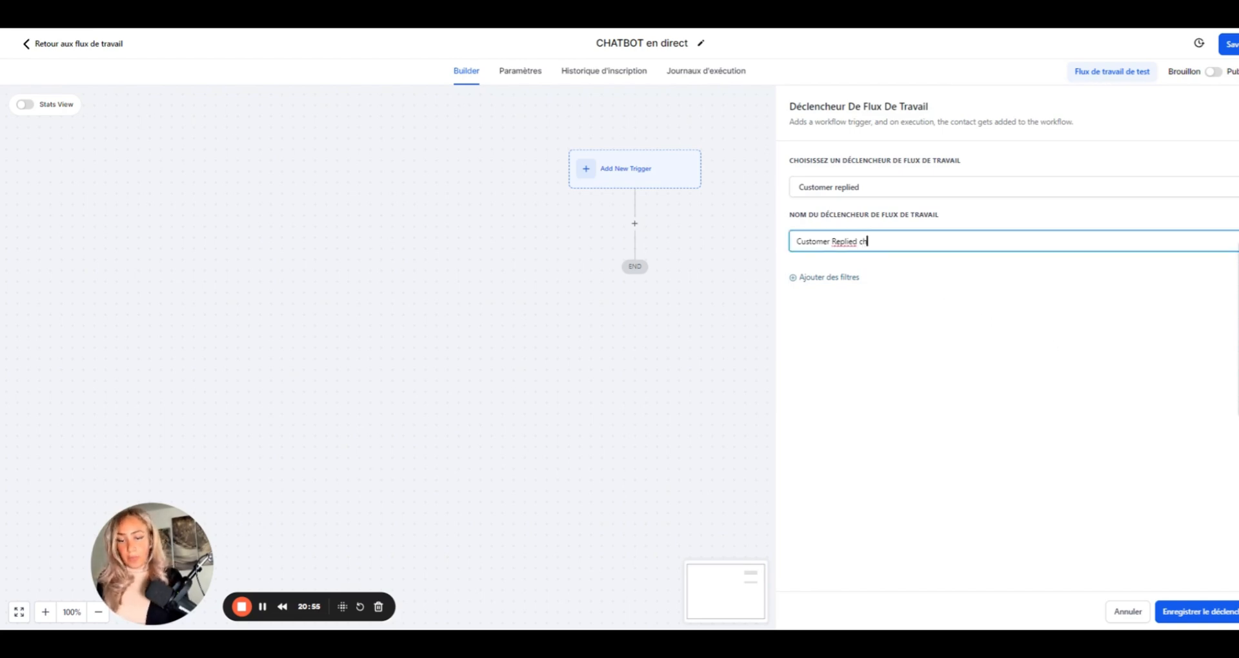
text(at en direct)
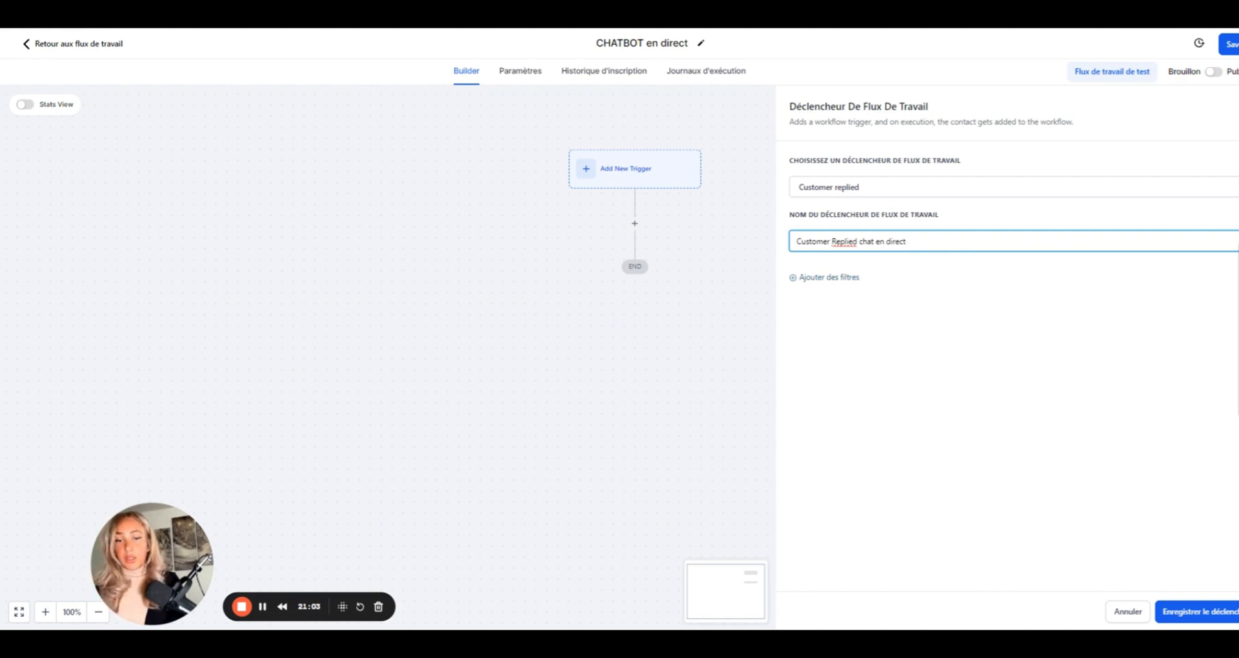
- Filter the trigger to Reply channel = Live Chat and save it
click(828, 279)
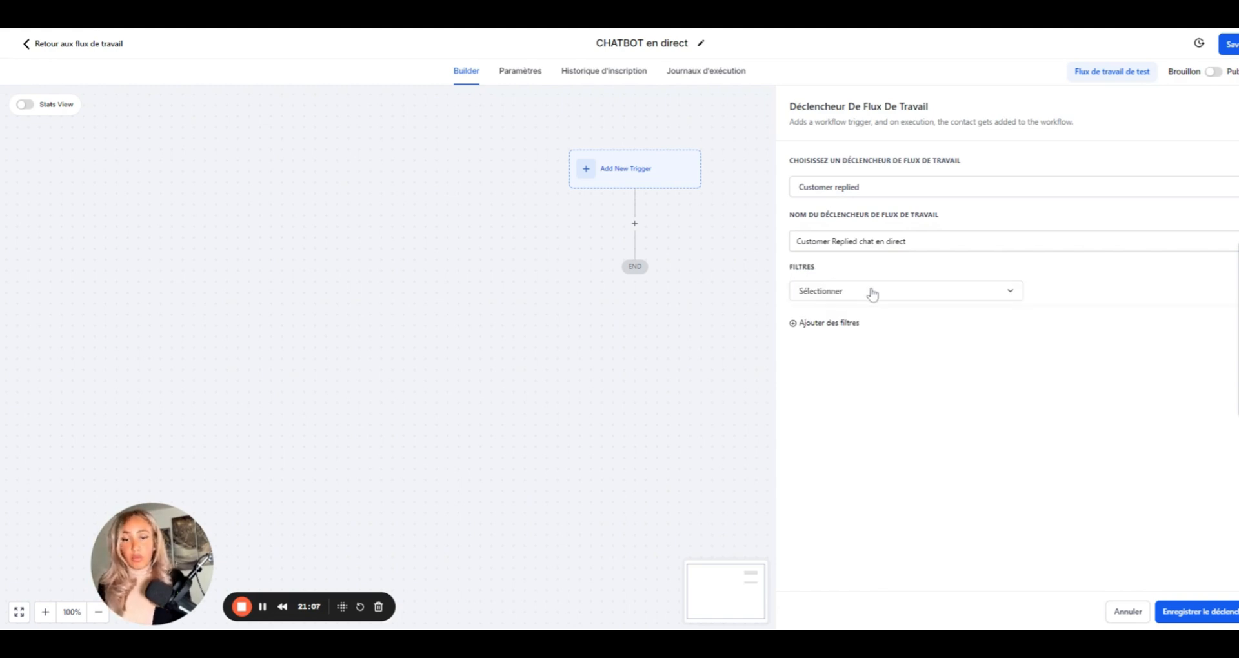
click(870, 295)
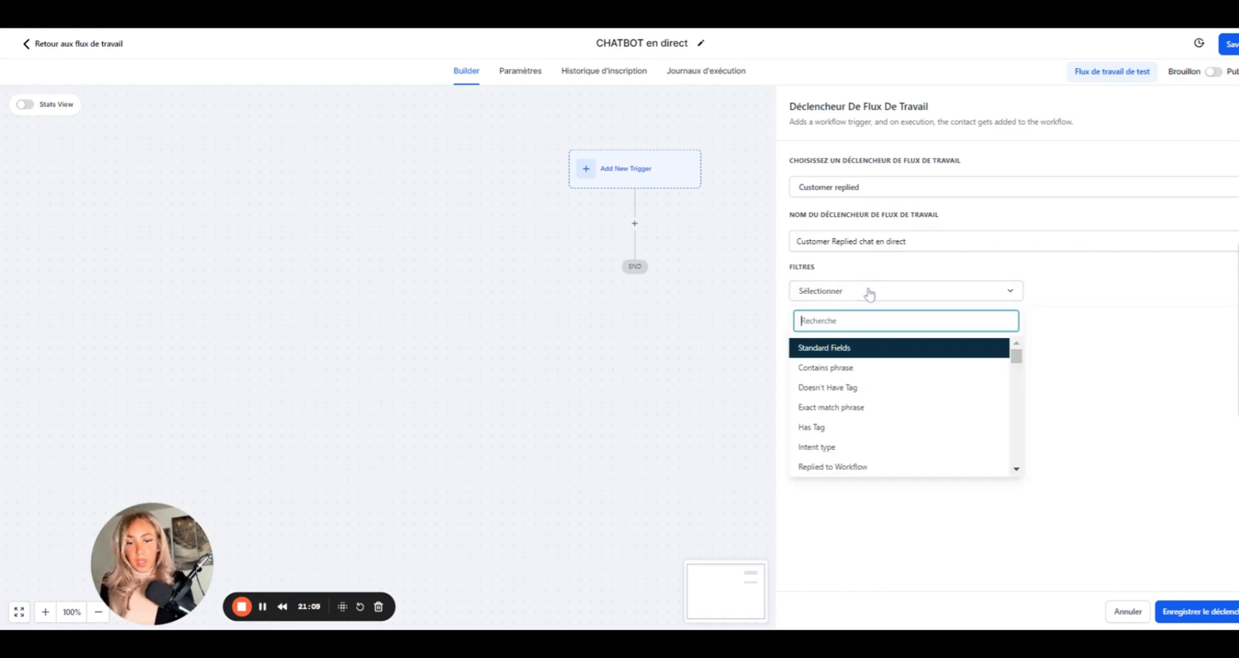
scroll(864, 438, down, 3)
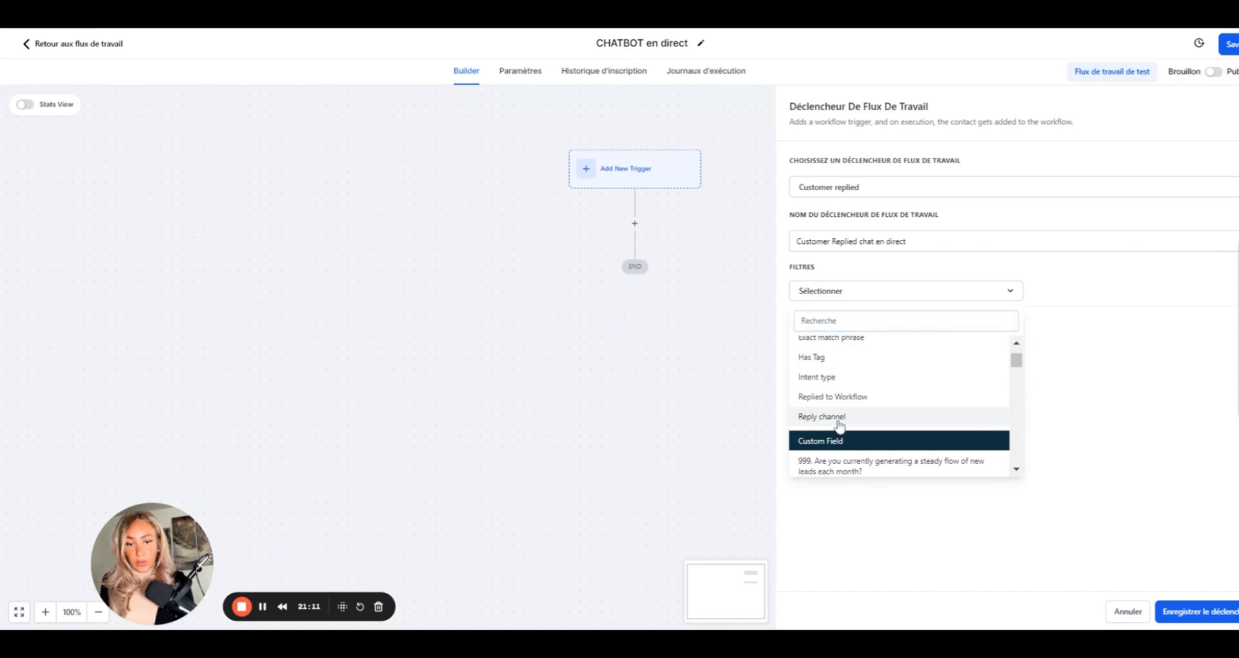
click(839, 418)
click(1060, 299)
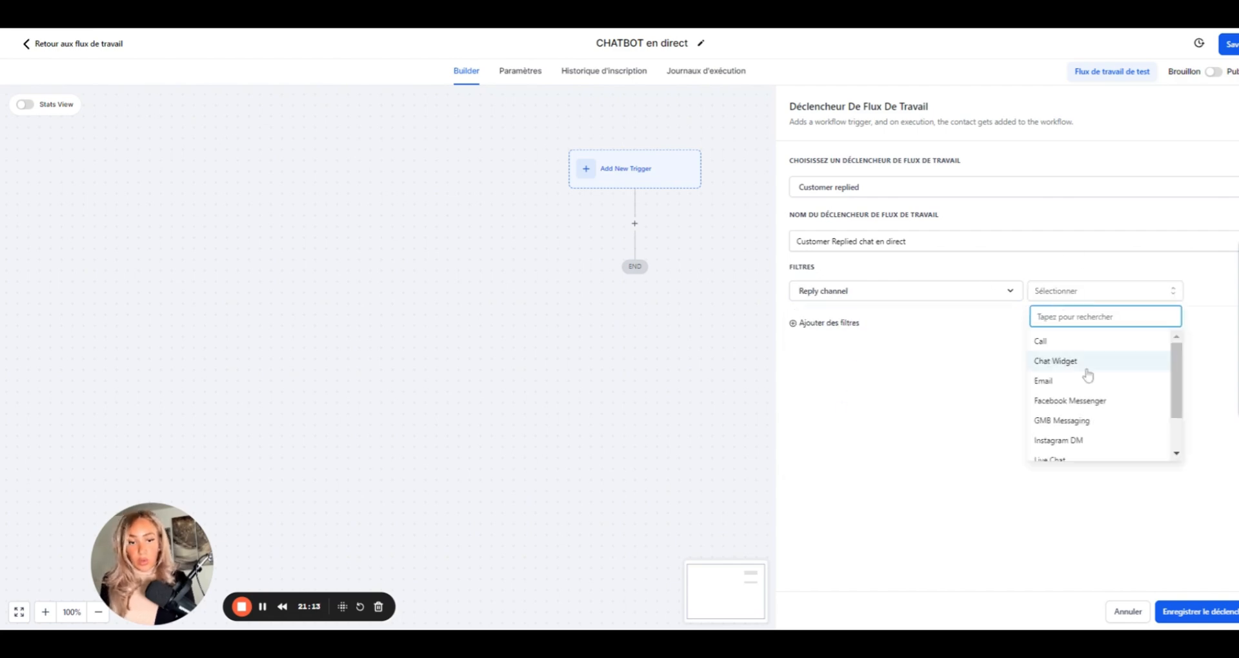
scroll(1087, 372, down, 1)
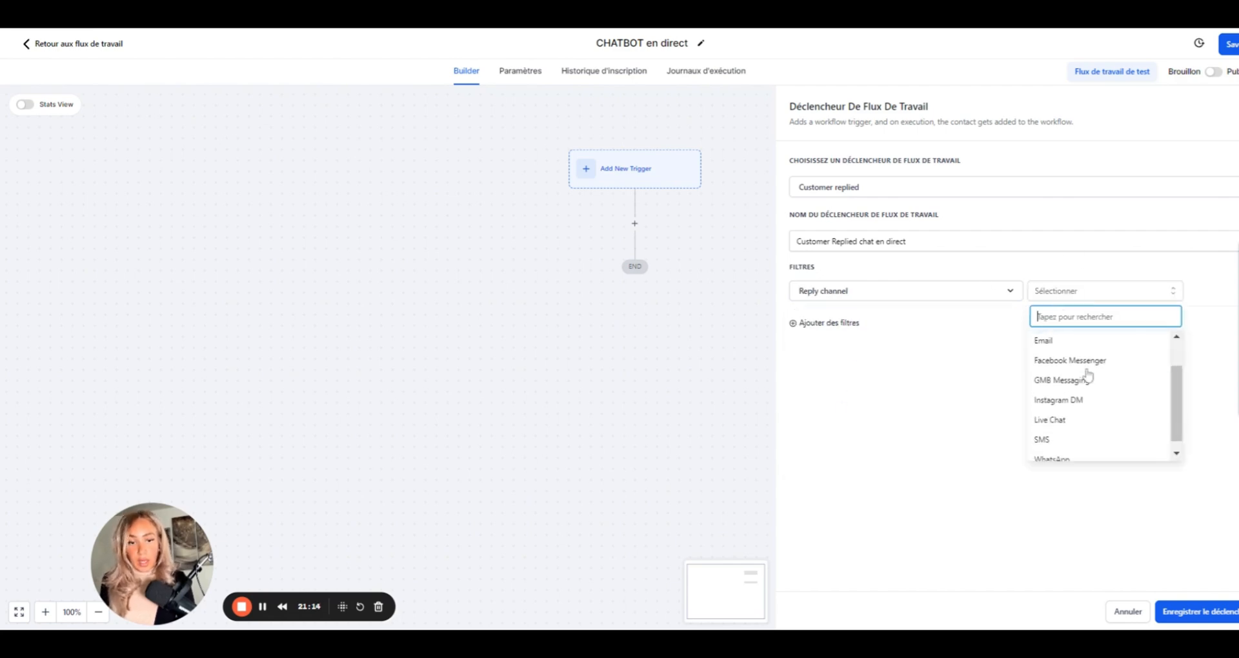
click(1052, 420)
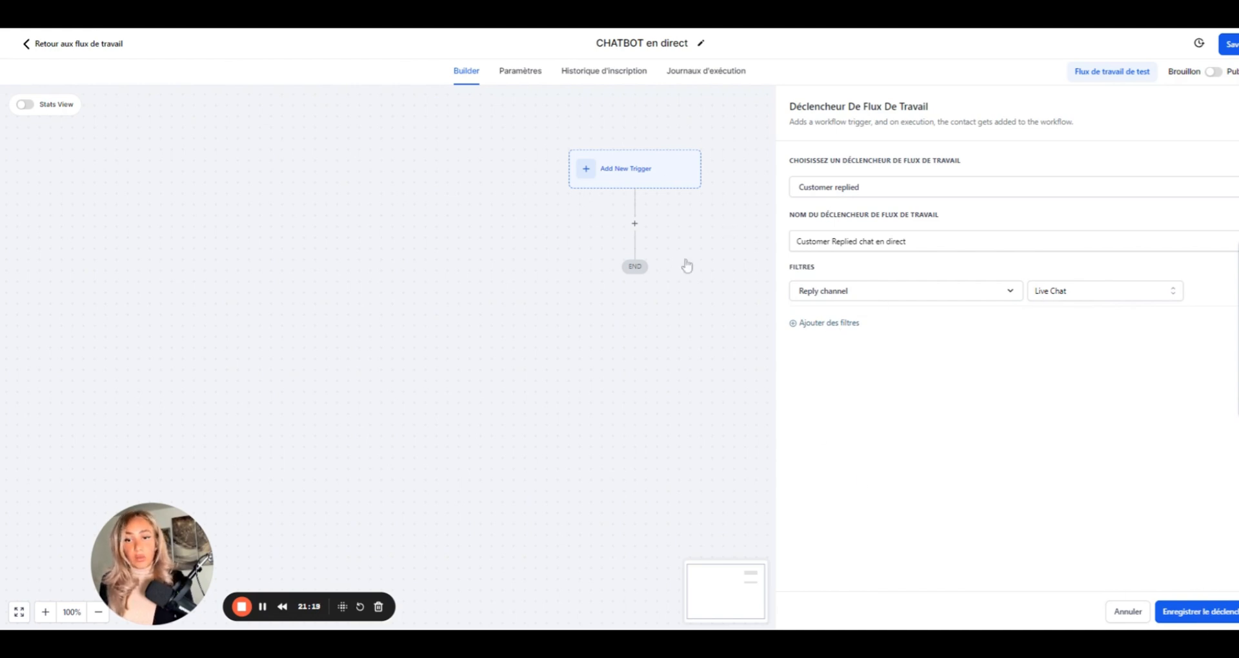
click(1189, 612)
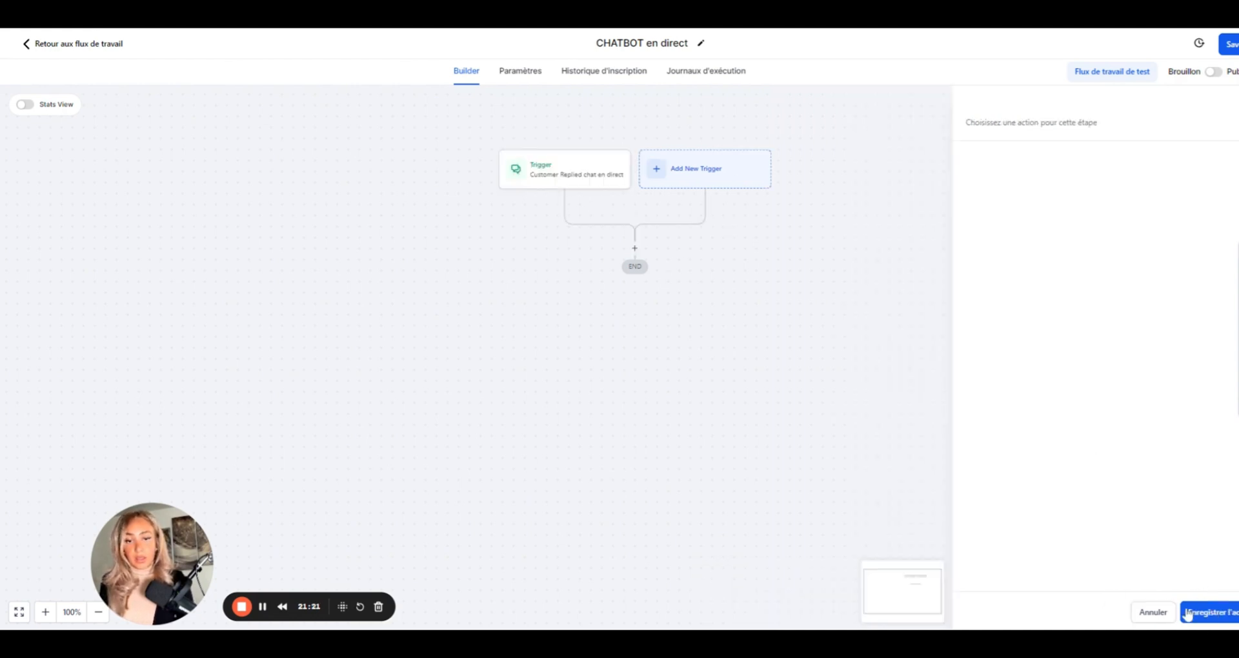
- Add a Send Internal Notification action after the trigger, with type Notification
click(634, 249)
text(notif)
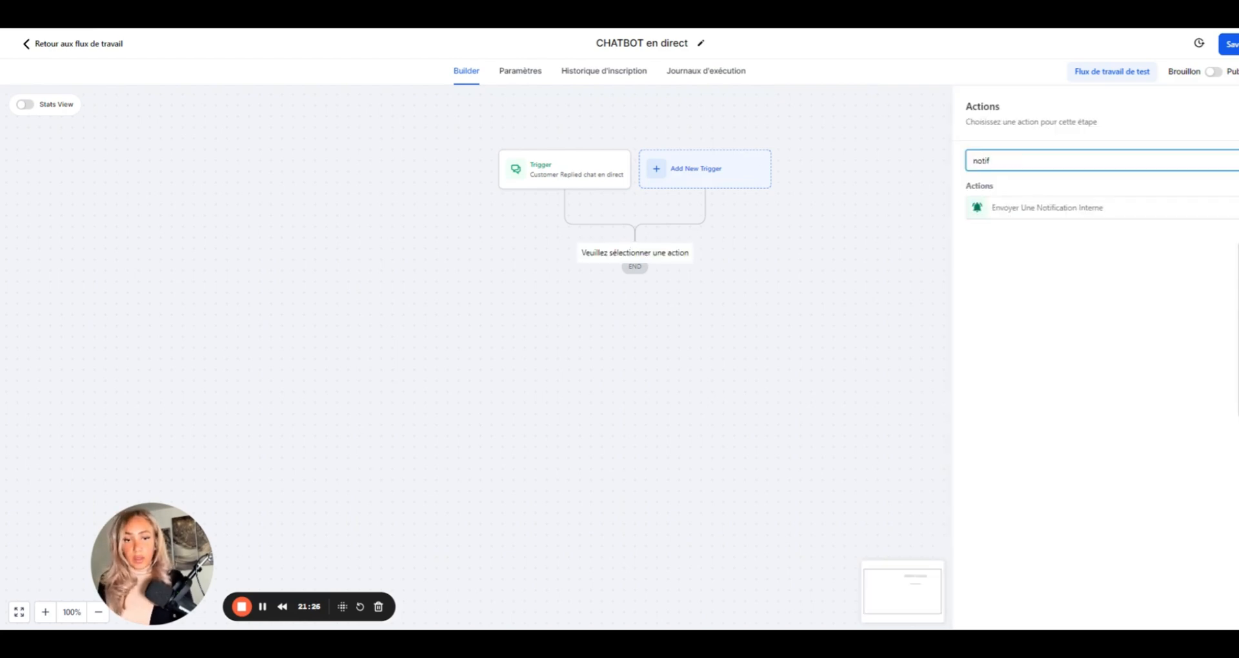
click(1068, 213)
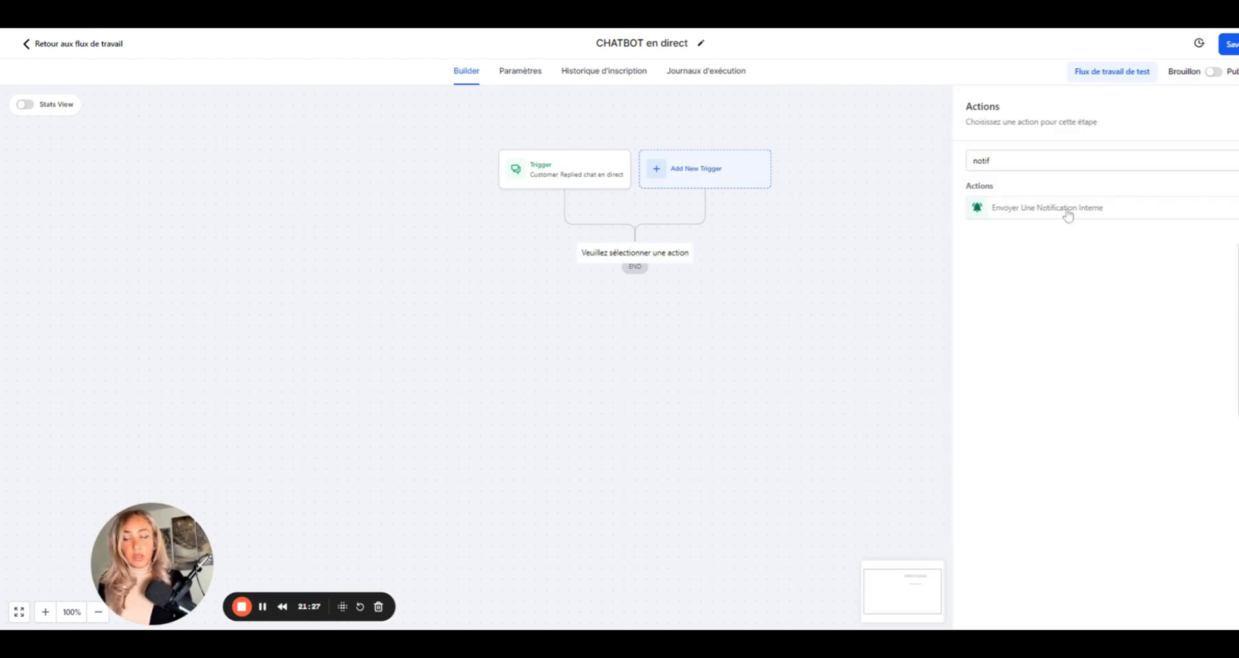
click(1007, 232)
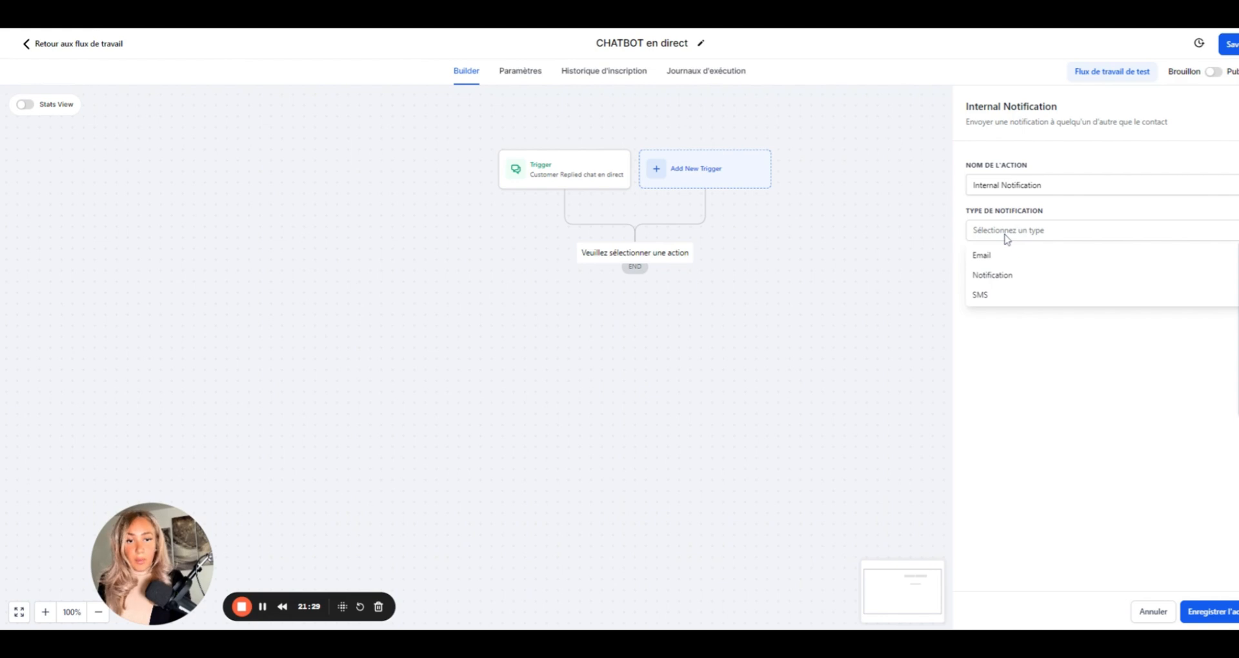
click(1005, 276)
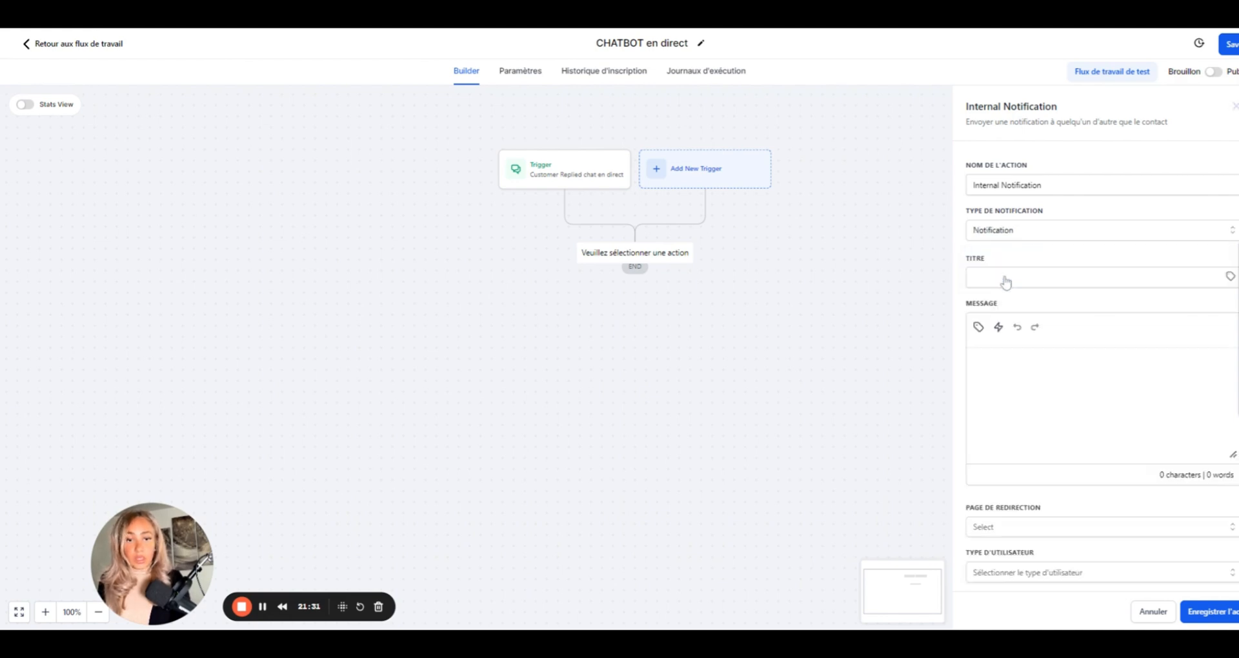
- Set the notification title and message to 'A traiter d'urgence' and attempt to save
click(1006, 282)
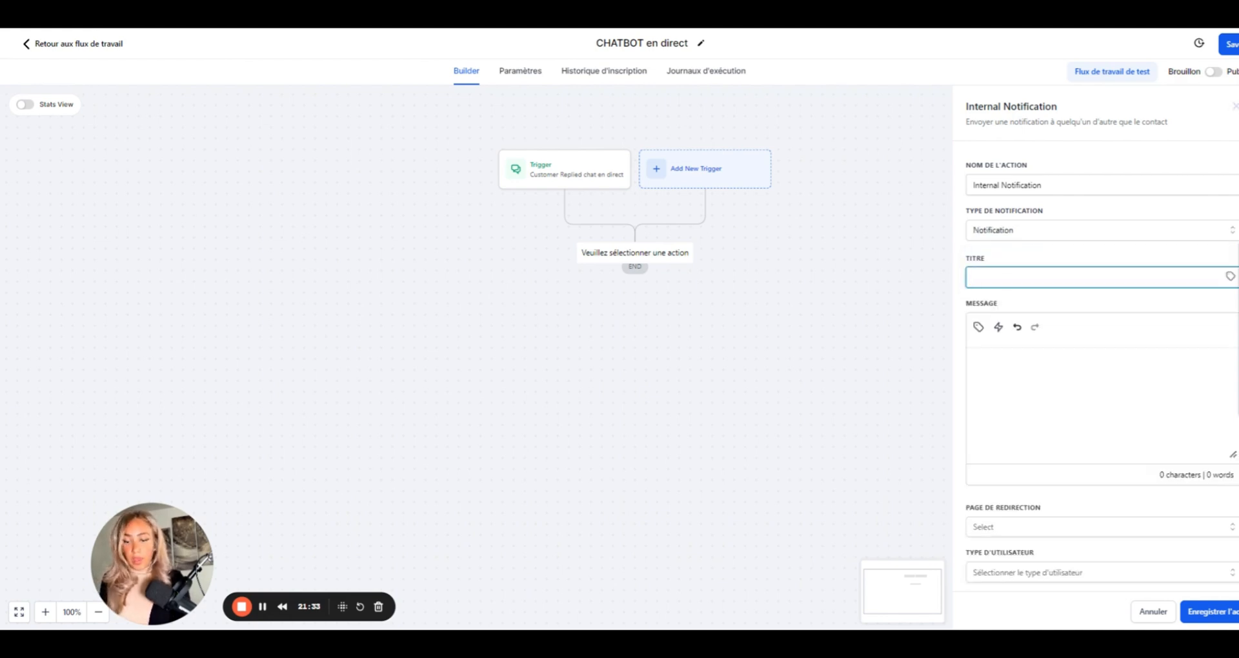
text(A traiter d)
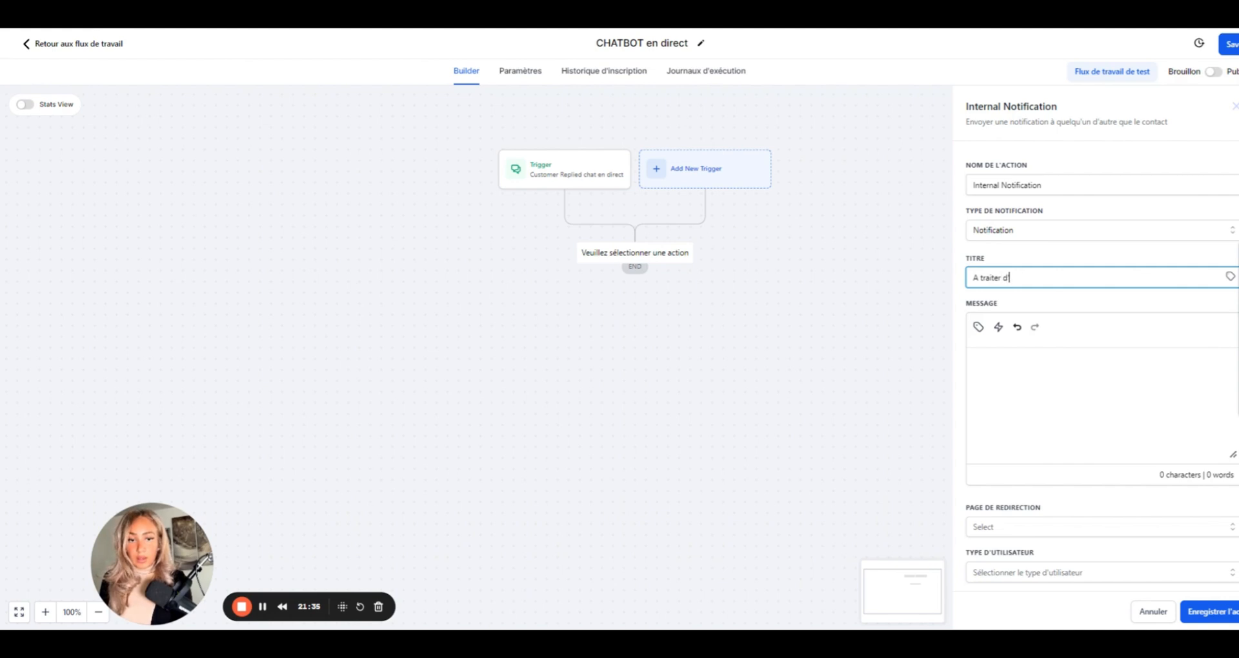
text('urgence)
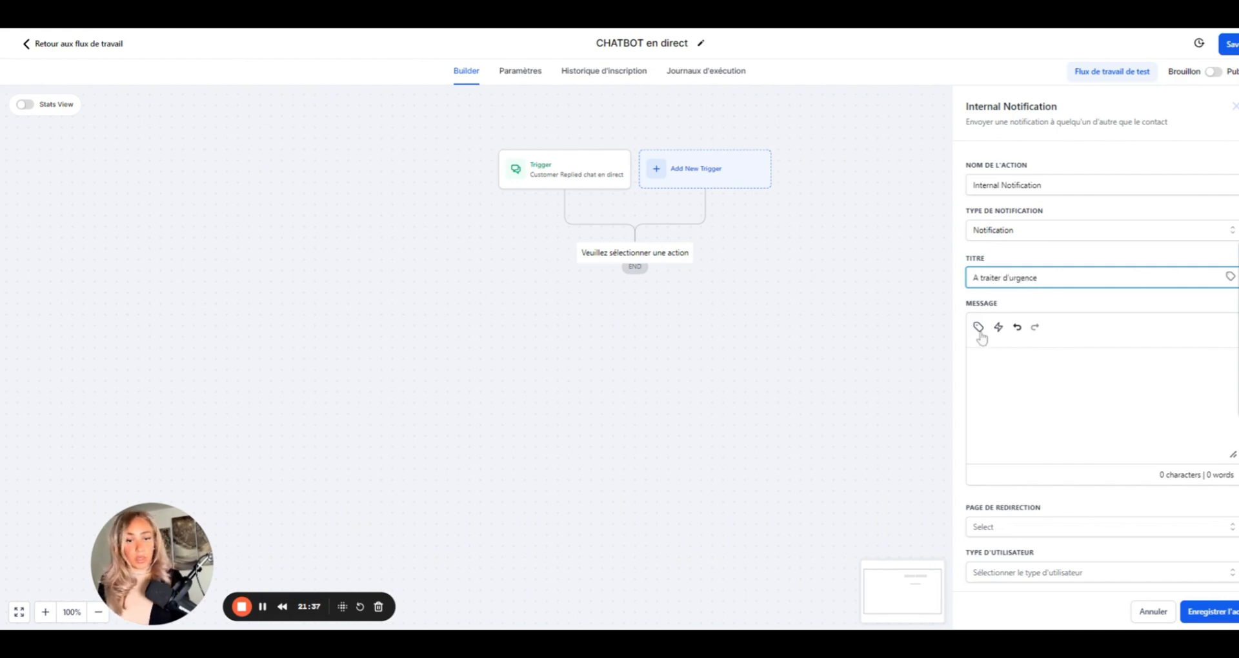
click(981, 359)
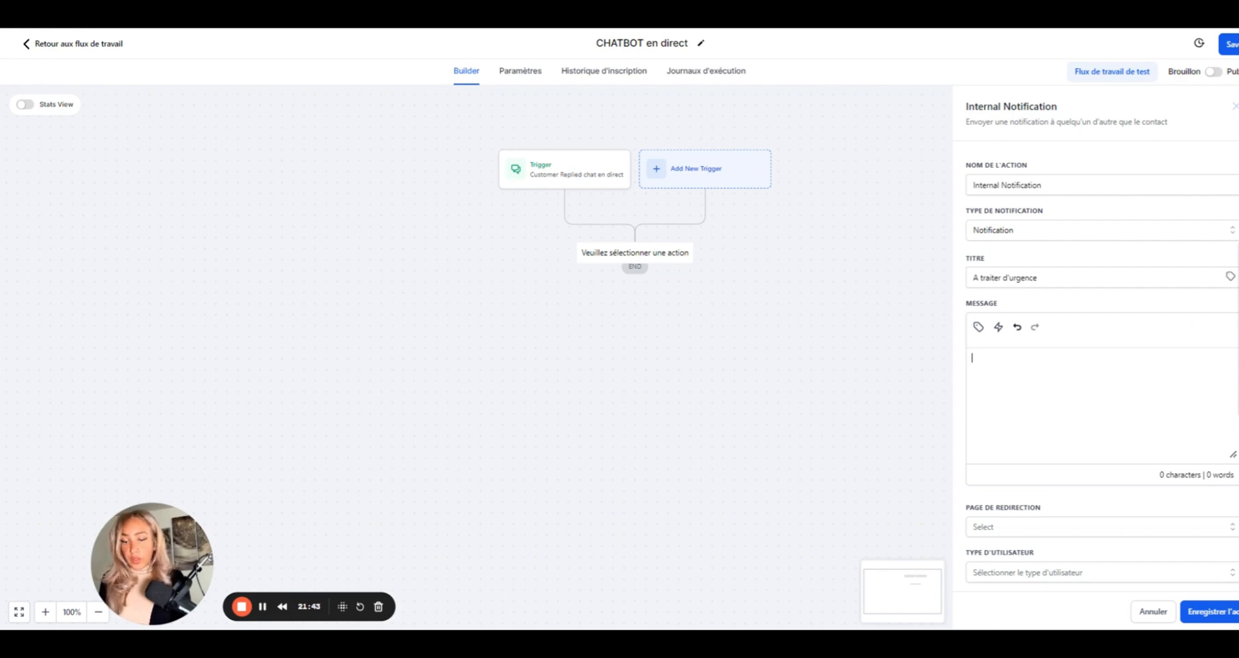
text(a traiter)
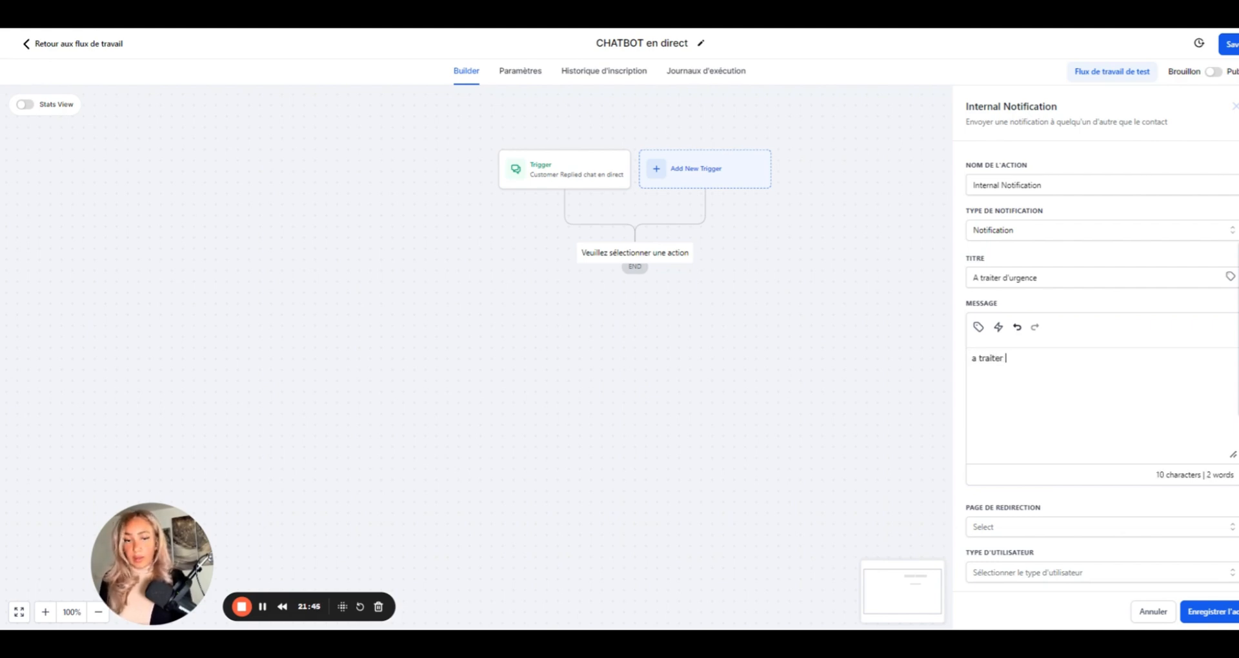
text( d'urgence)
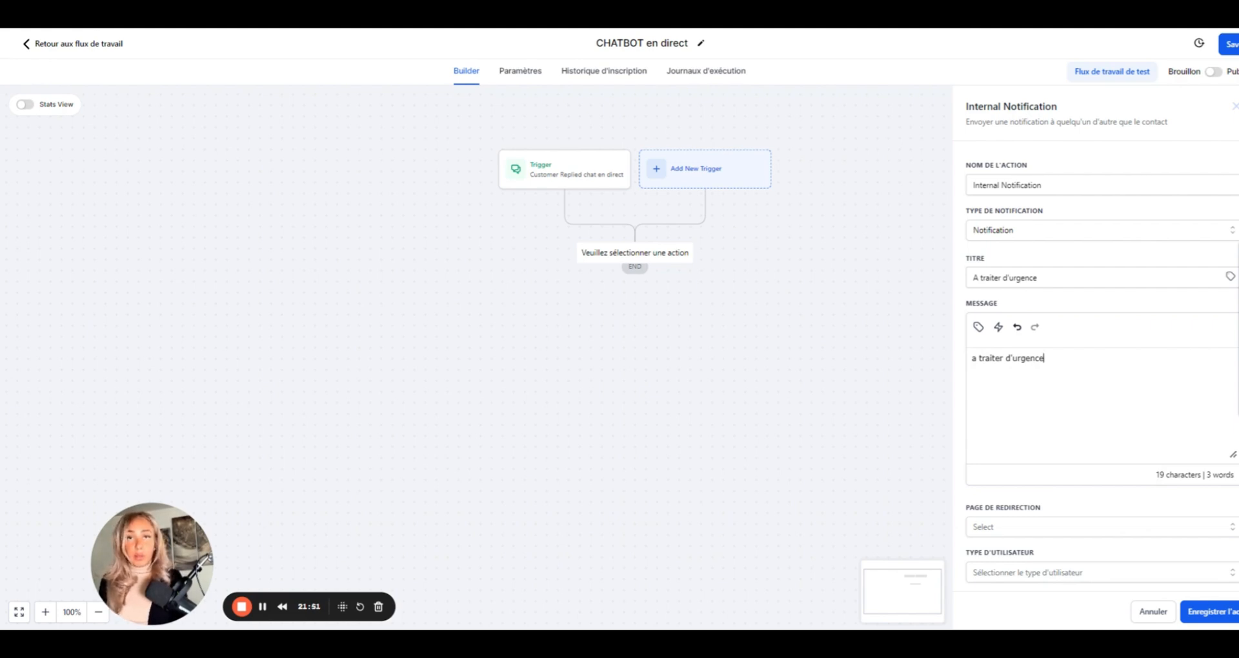
click(1217, 612)
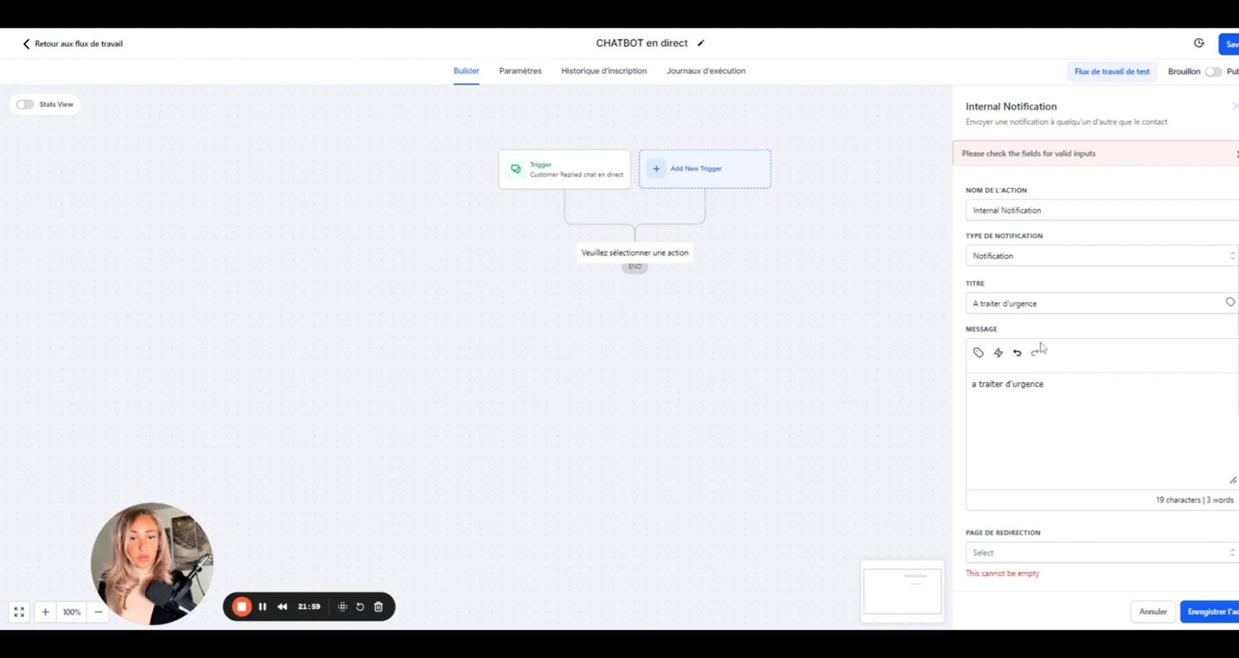
- Set the notification's redirect page to Contact
scroll(1045, 322, down, 1)
click(1054, 230)
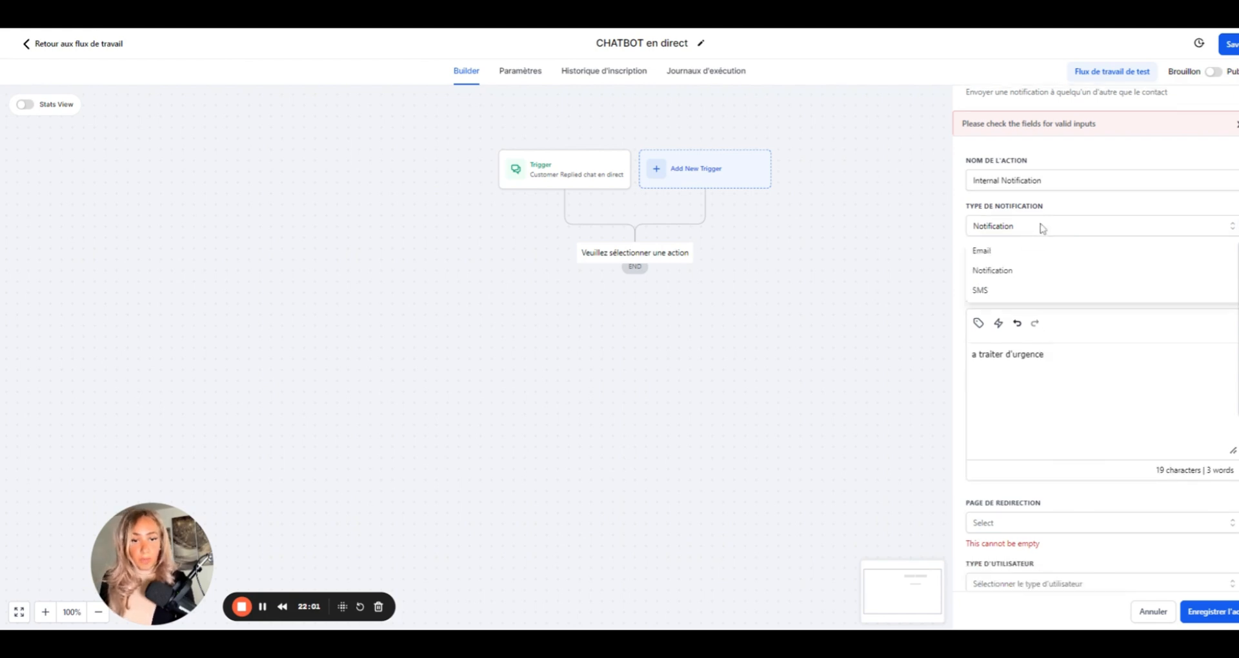
click(1041, 229)
click(1043, 180)
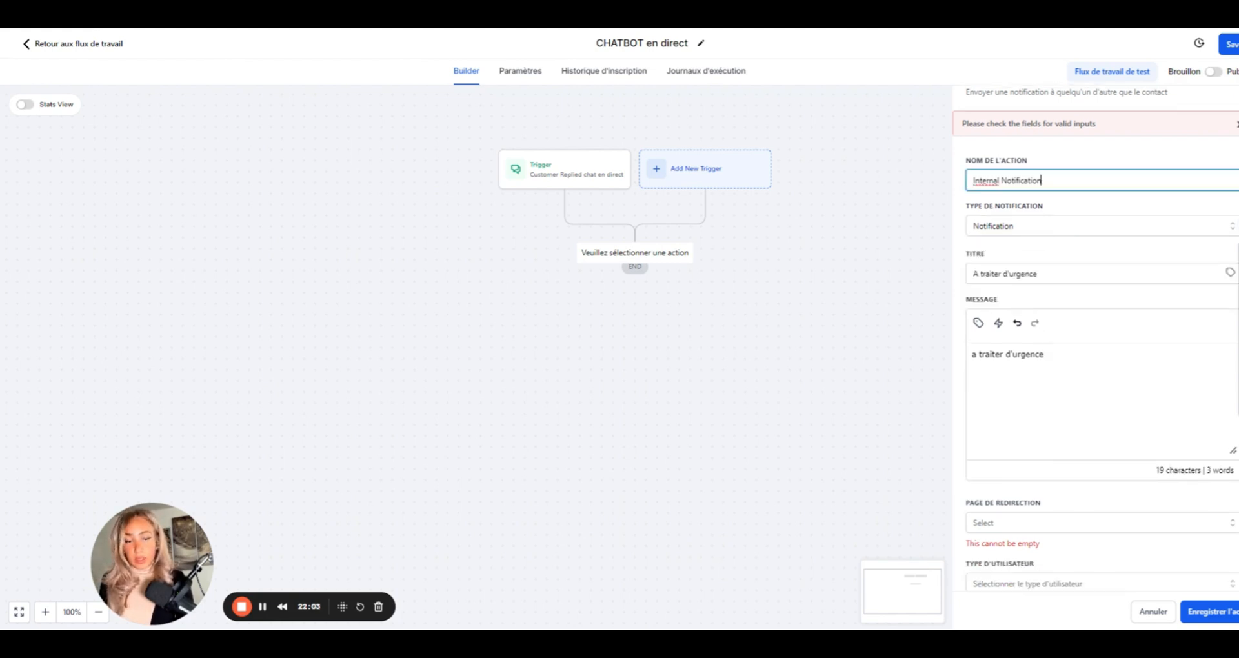
scroll(1062, 336, down, 1)
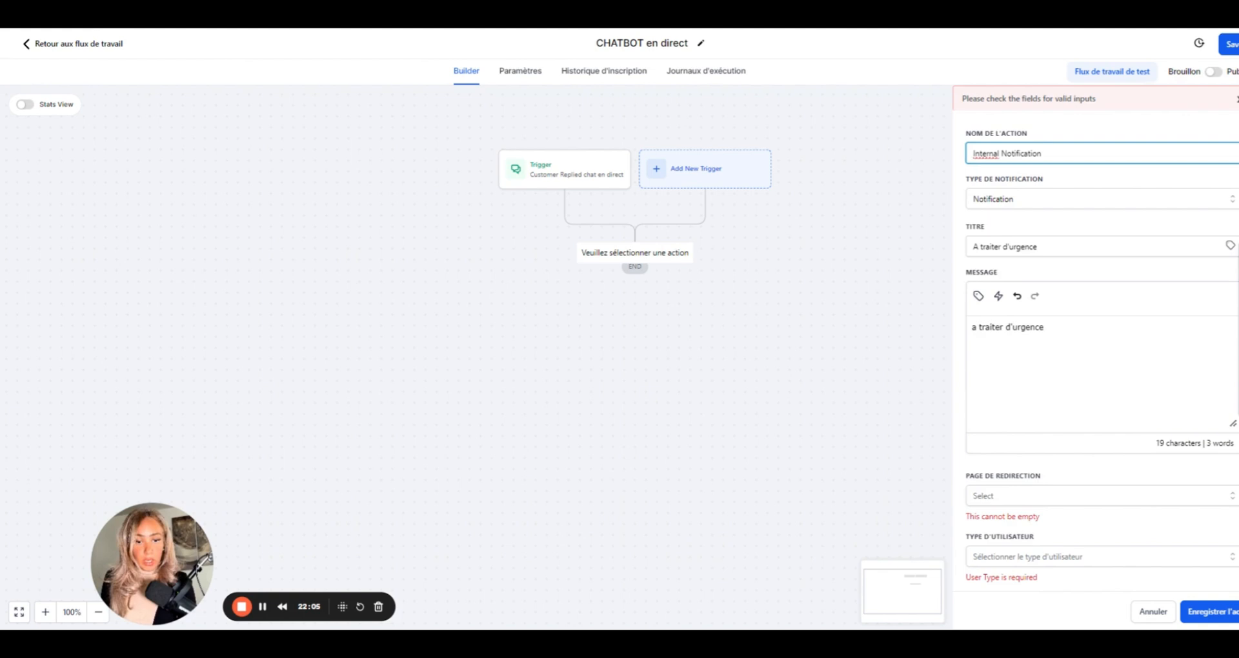
click(1034, 502)
click(1034, 497)
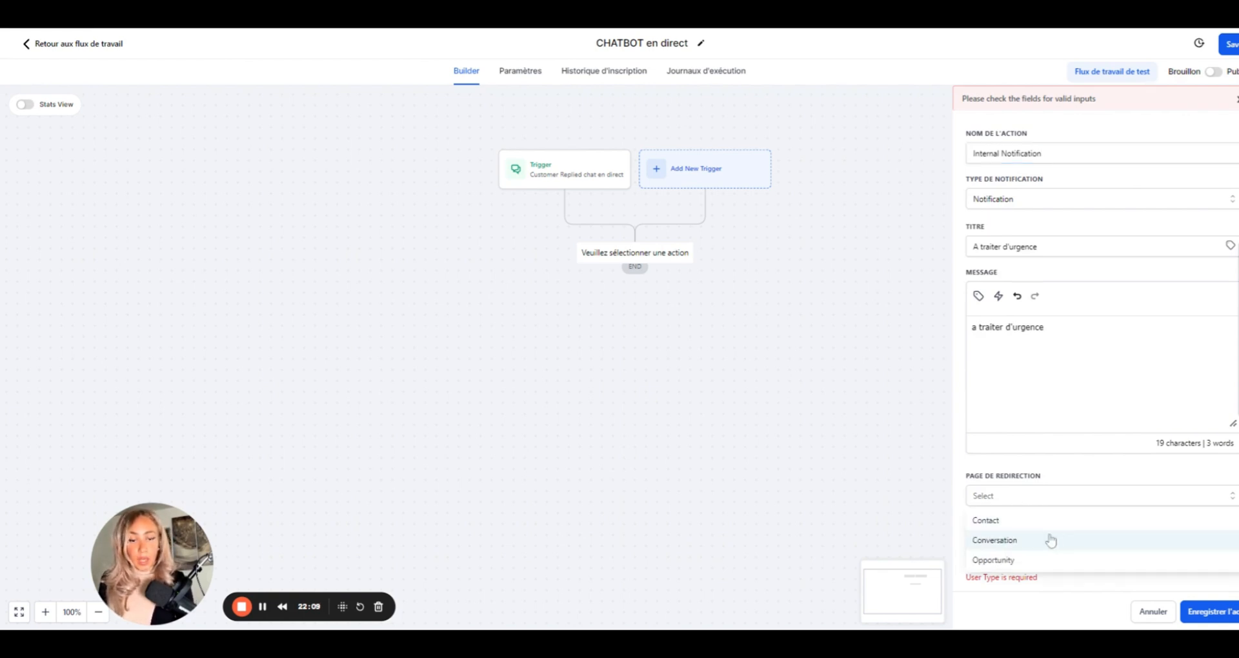
click(1049, 520)
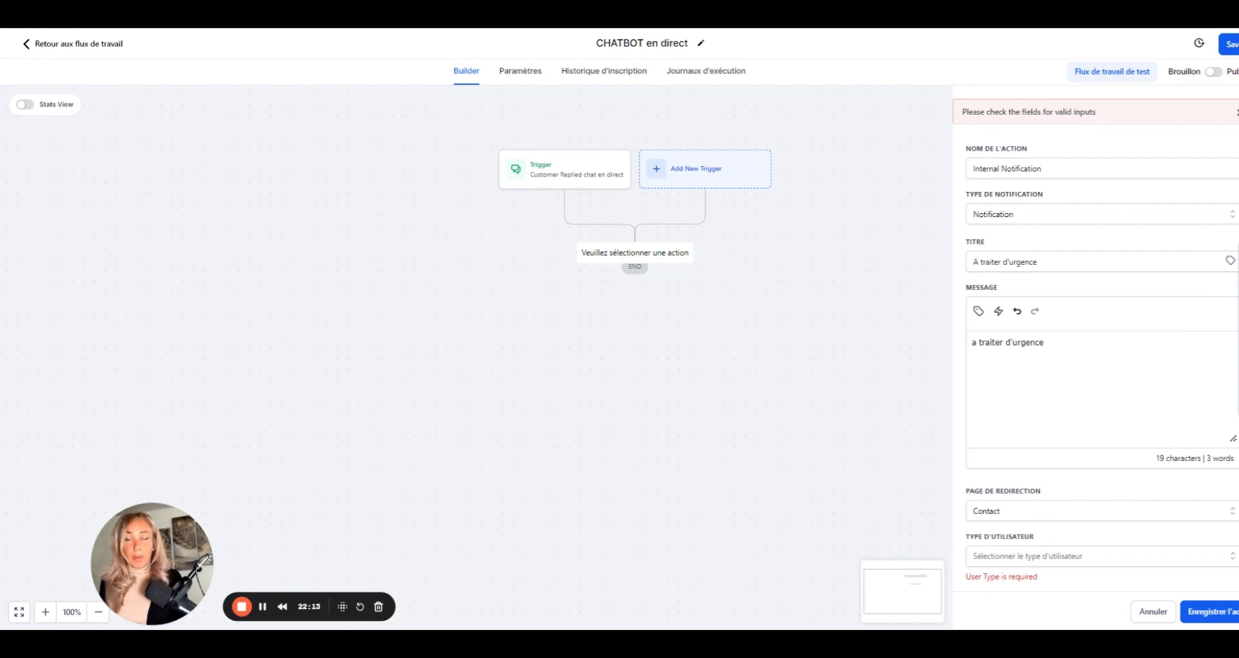
- Address the notification to one particular user and save the action
click(1067, 559)
scroll(1068, 562, down, 1)
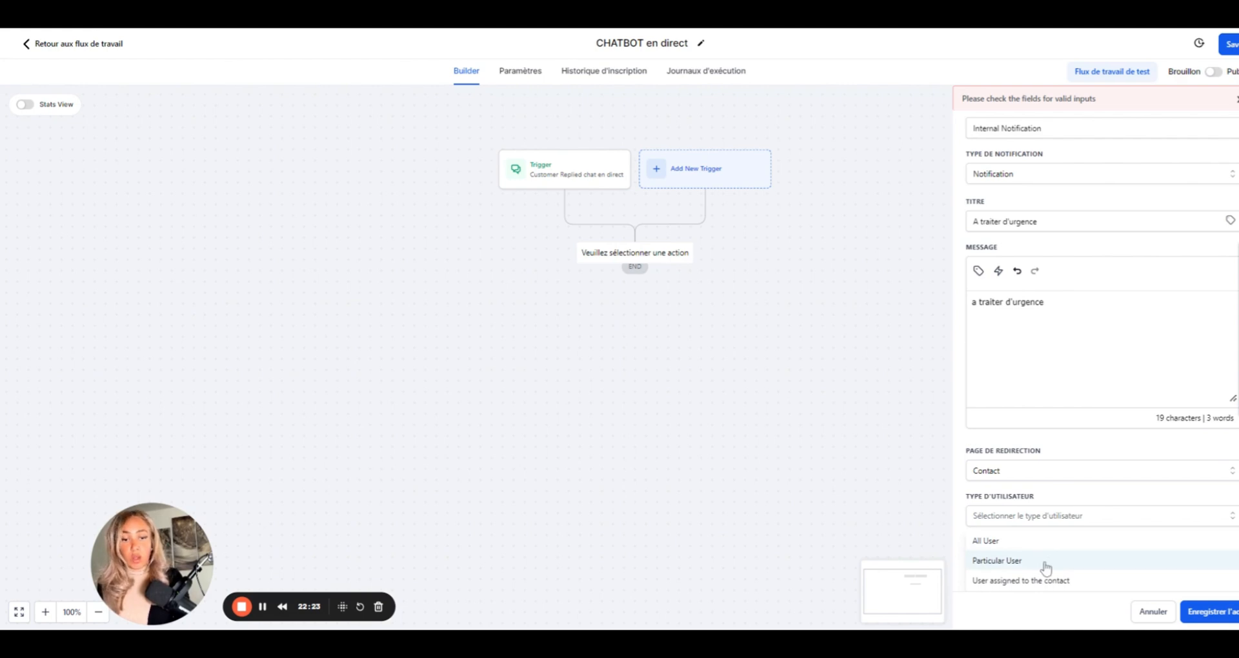
click(1046, 568)
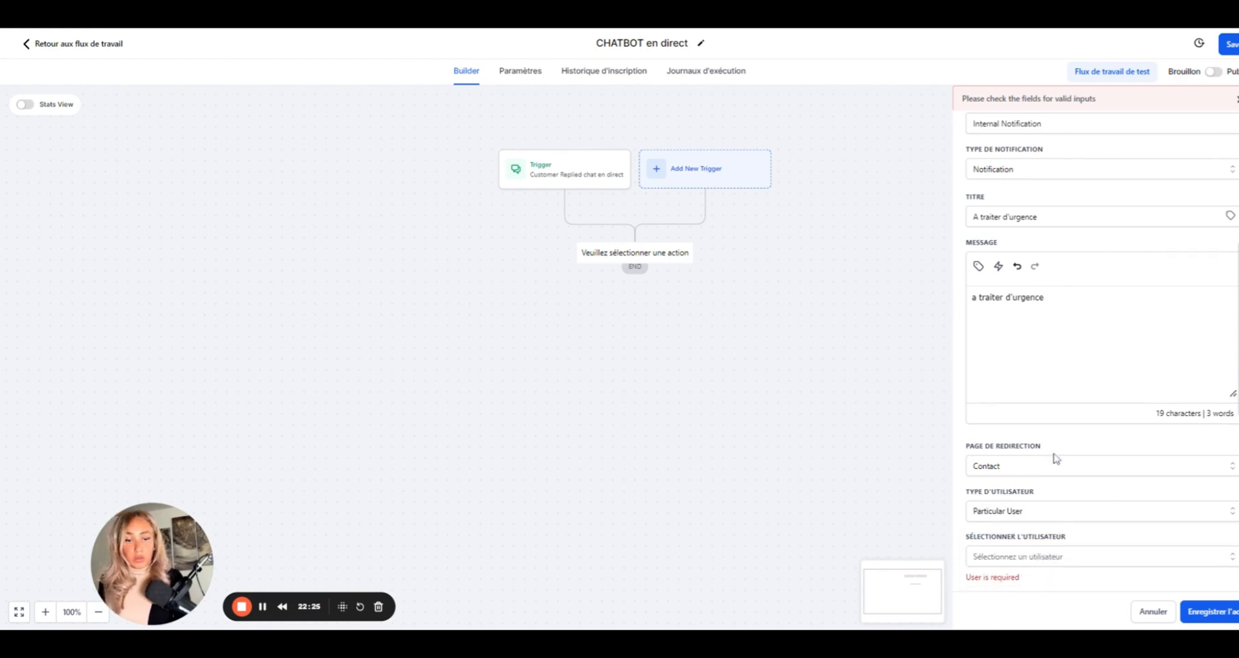
click(1038, 557)
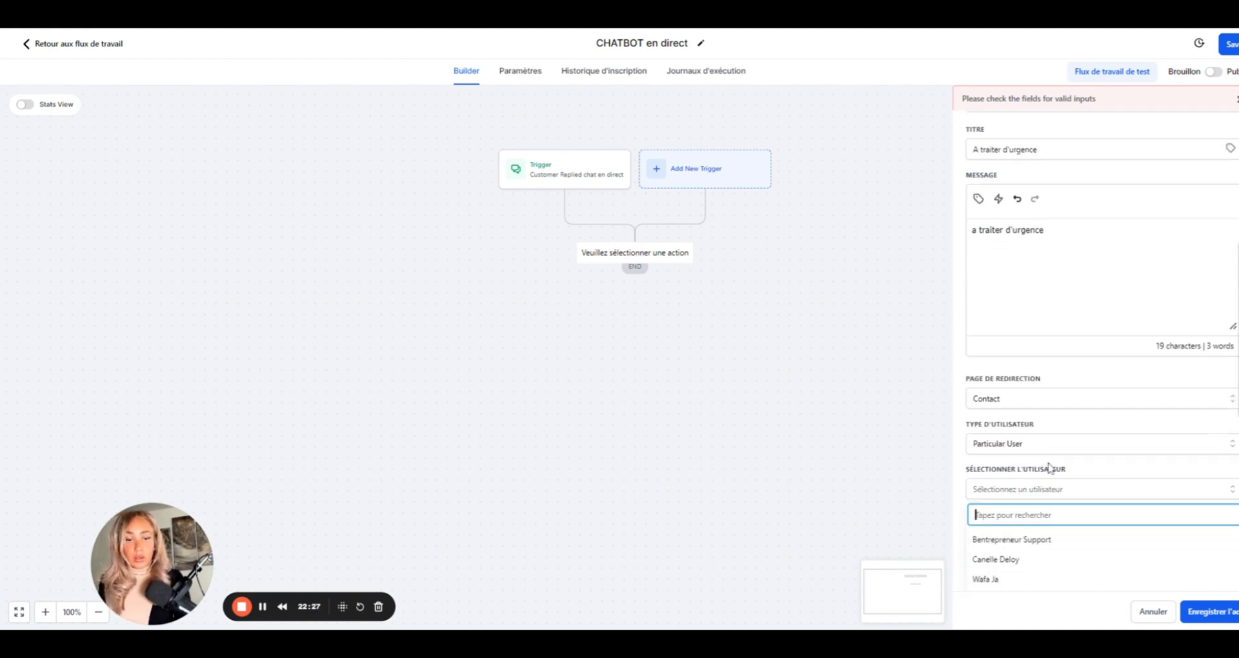
click(1018, 560)
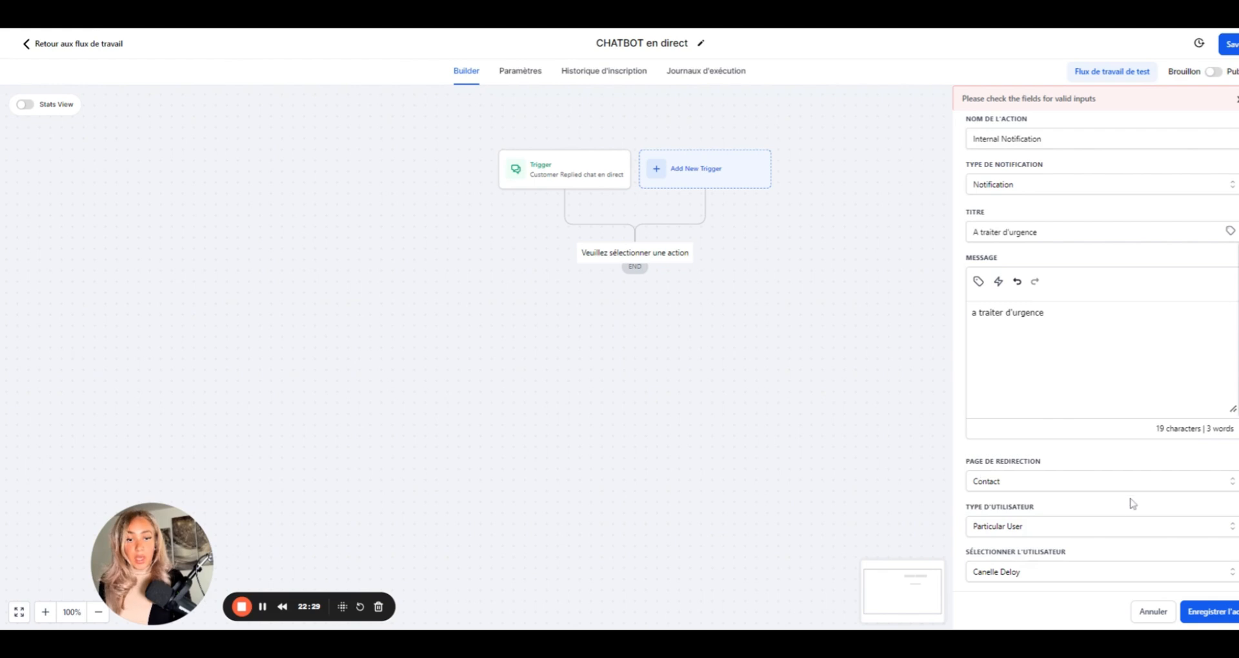
click(1207, 613)
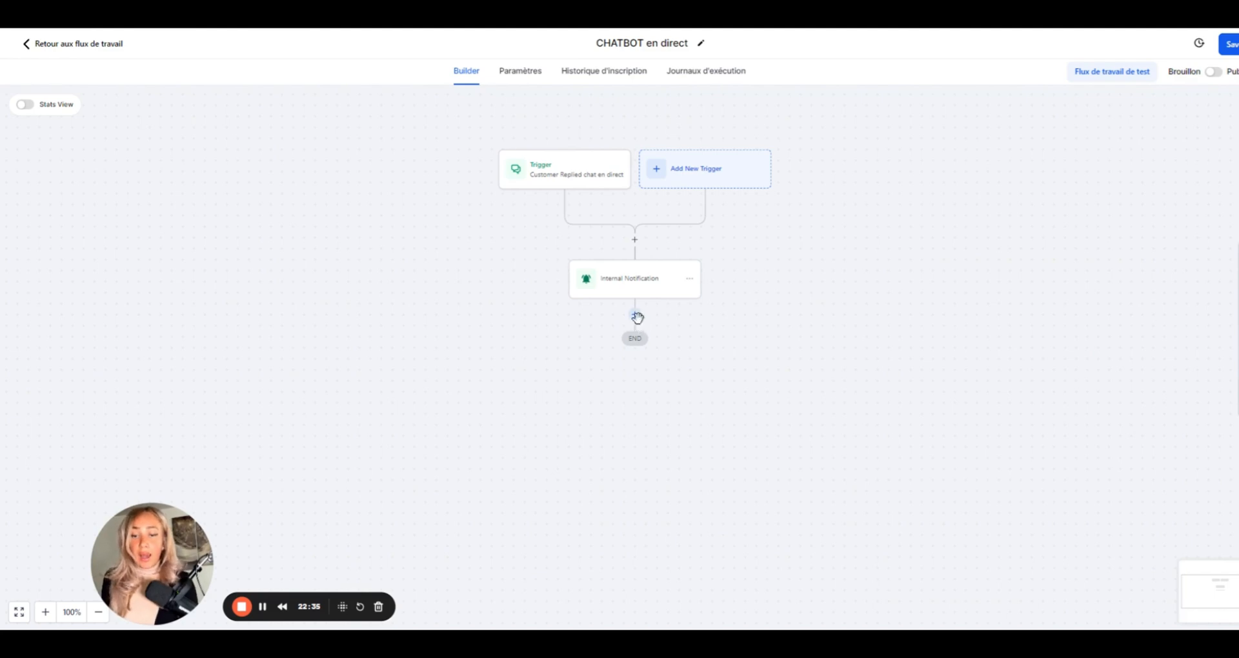
- Add an If/Else condition step after the Internal Notification
click(635, 316)
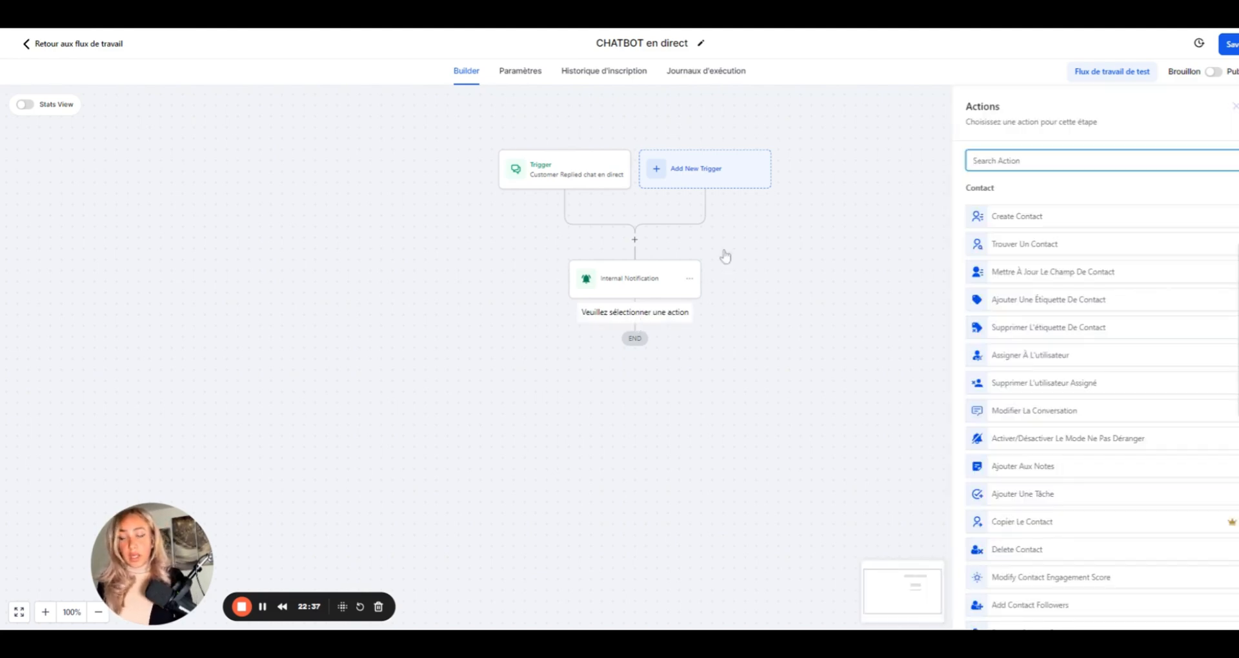
text(if)
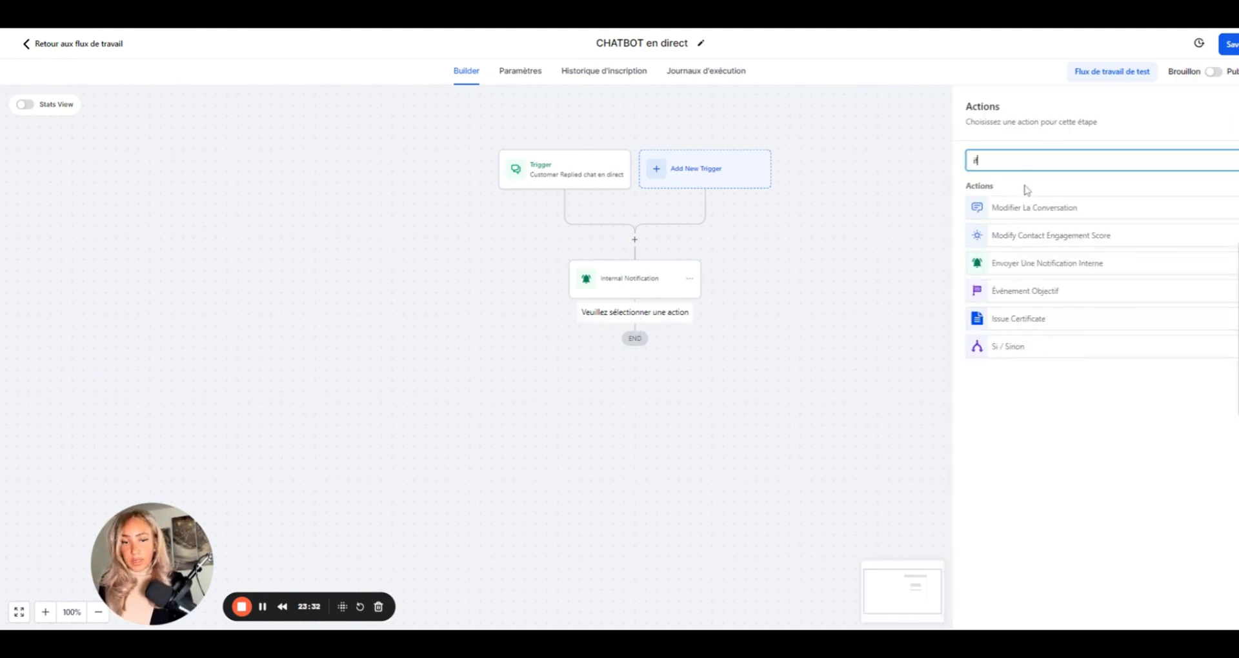
click(1015, 351)
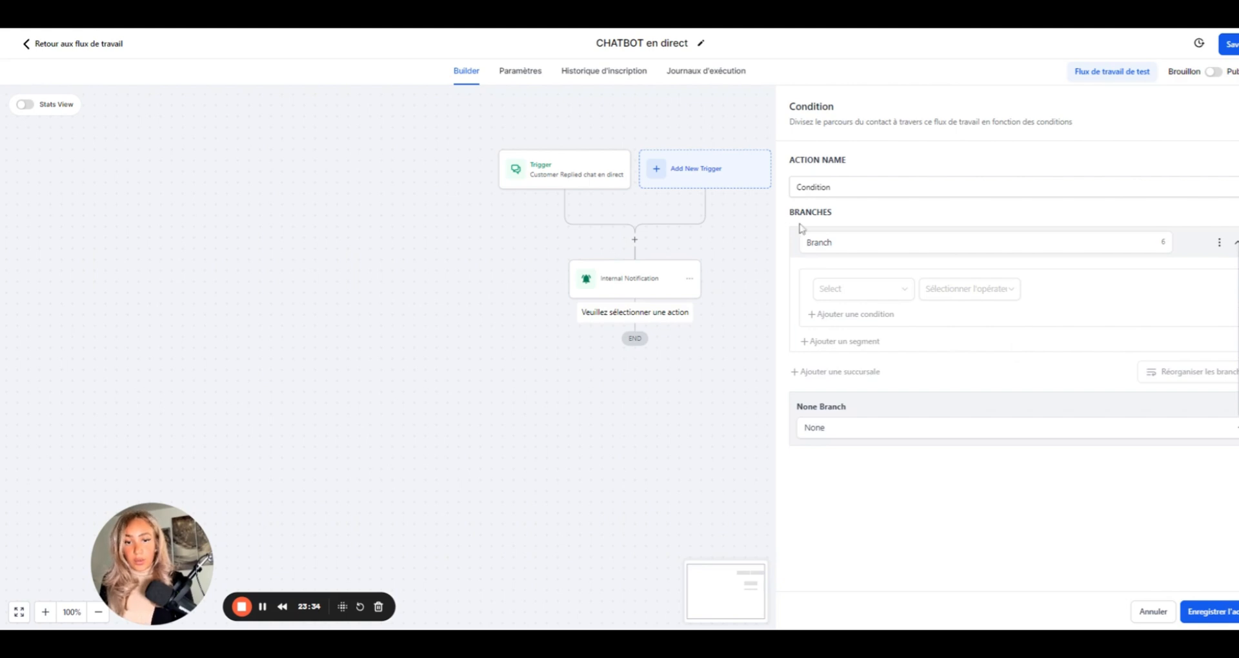
- Name the fallback branch 'Aucune réponse sous 2H' and the first branch 'Réponse > Ok'
drag(852, 241, 793, 256)
text(A)
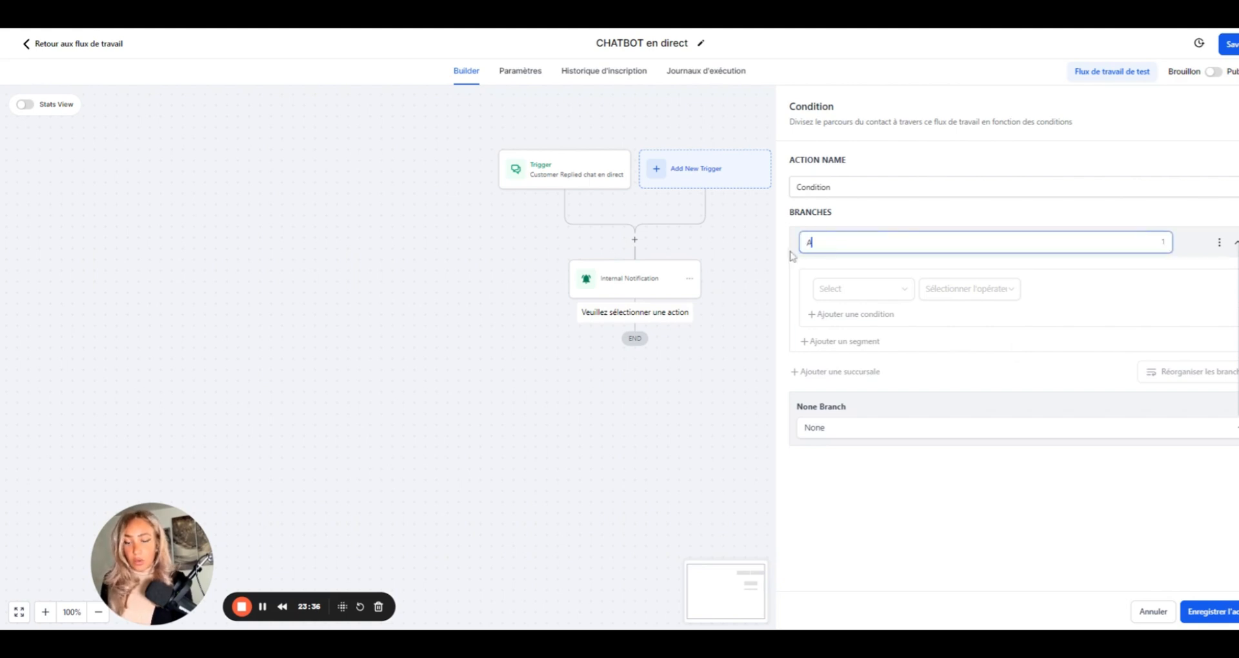
text(ucune répons)
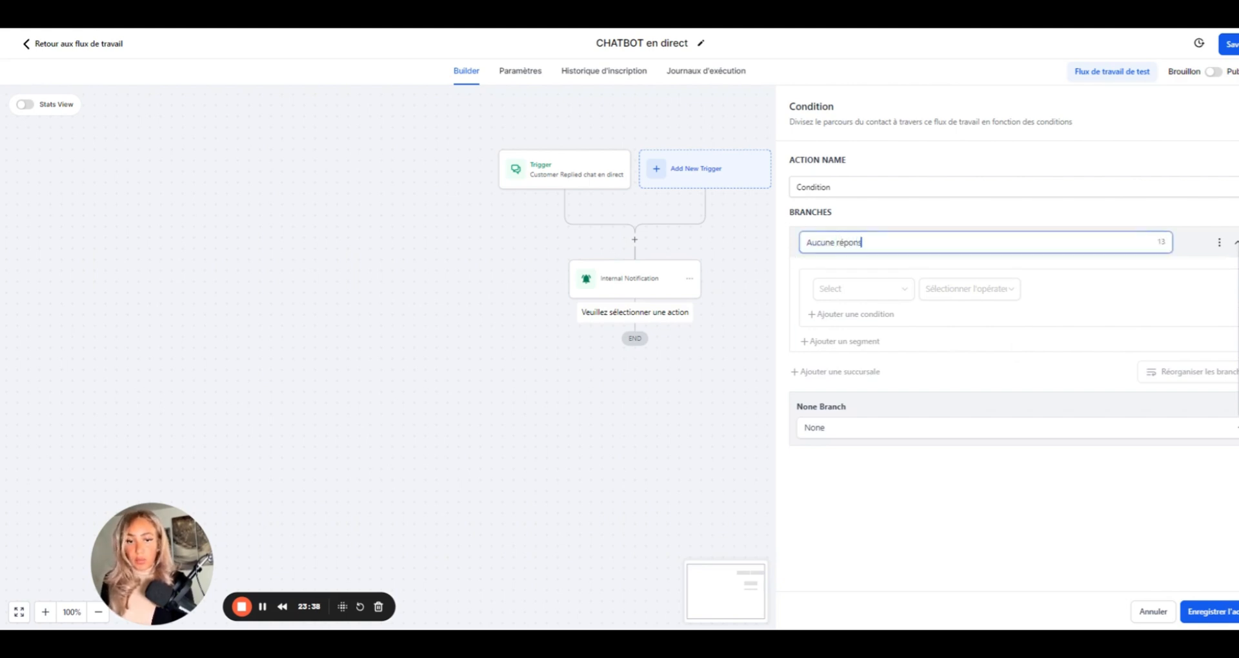
text(e sous )
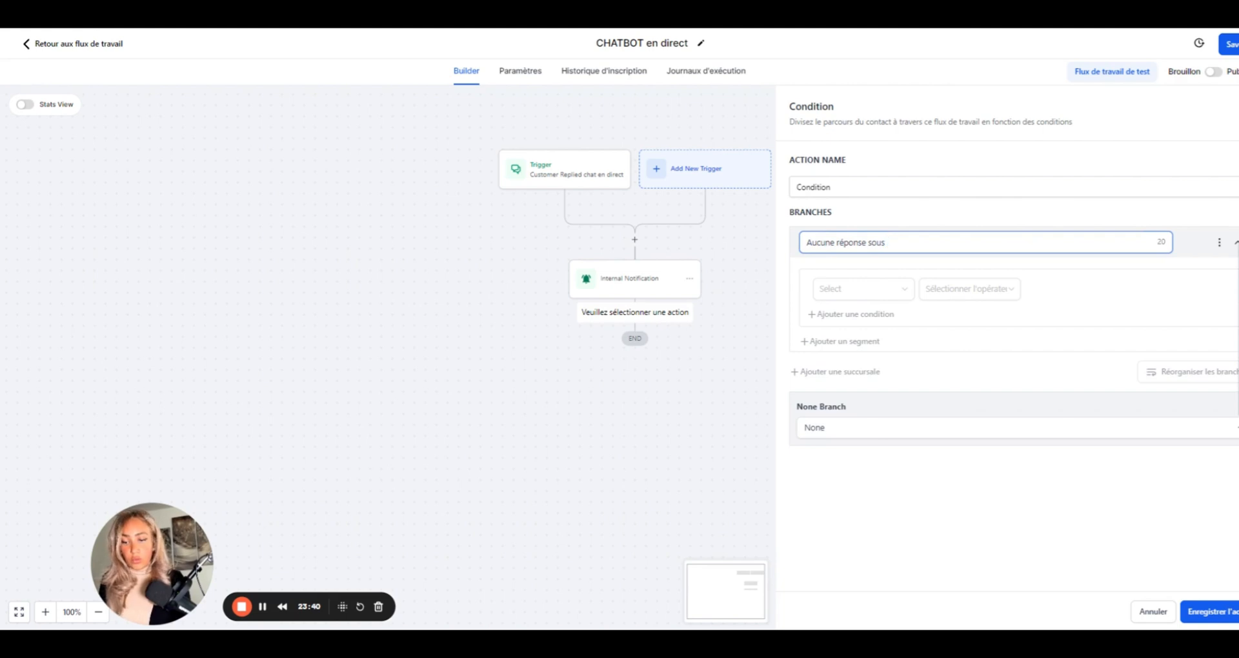
text(2H)
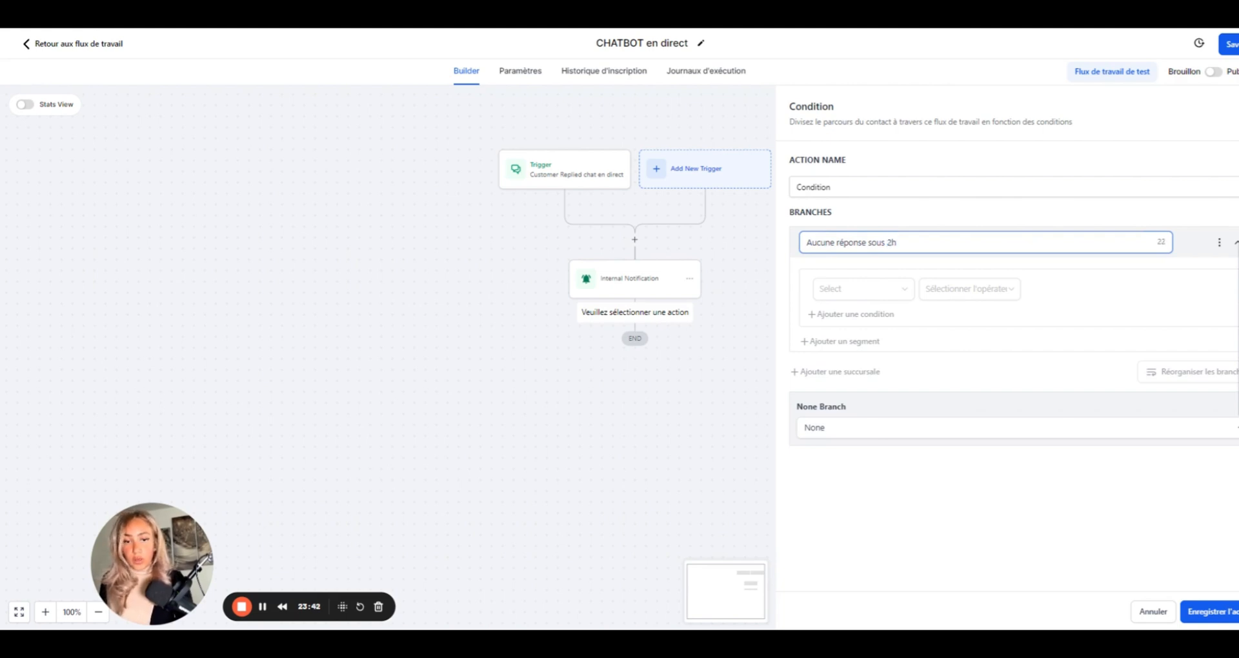
drag(896, 240, 792, 253)
key(ctrl+c)
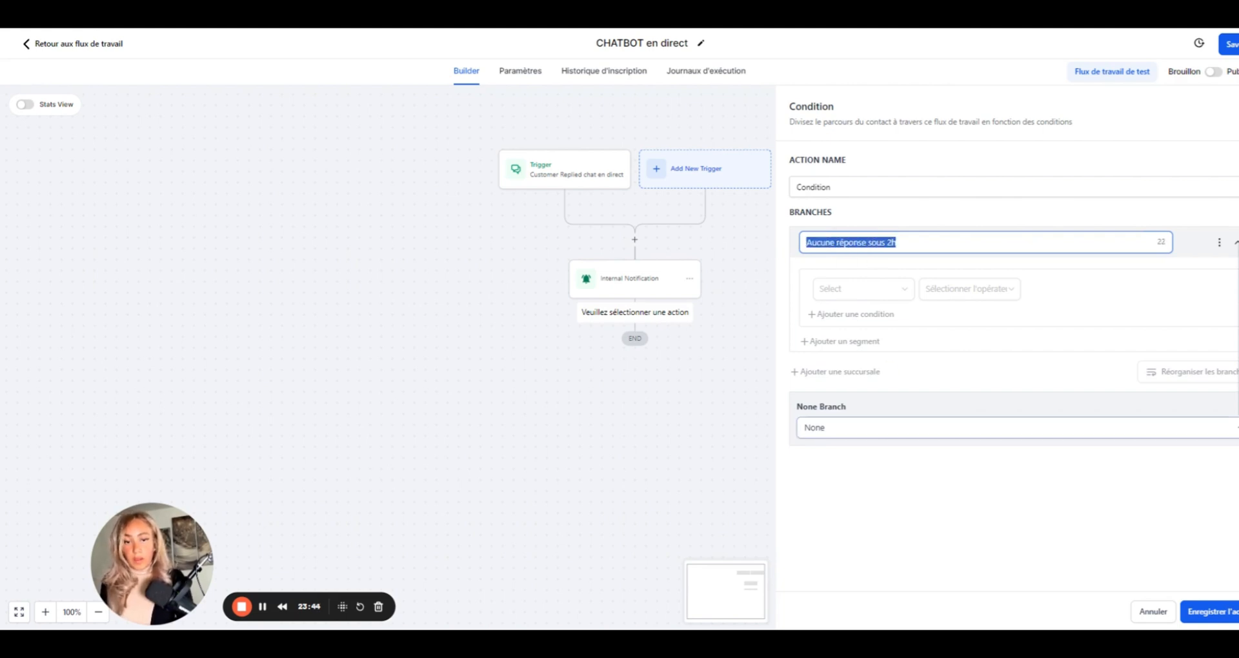
drag(827, 428, 791, 430)
key(ctrl+v)
drag(897, 242, 760, 245)
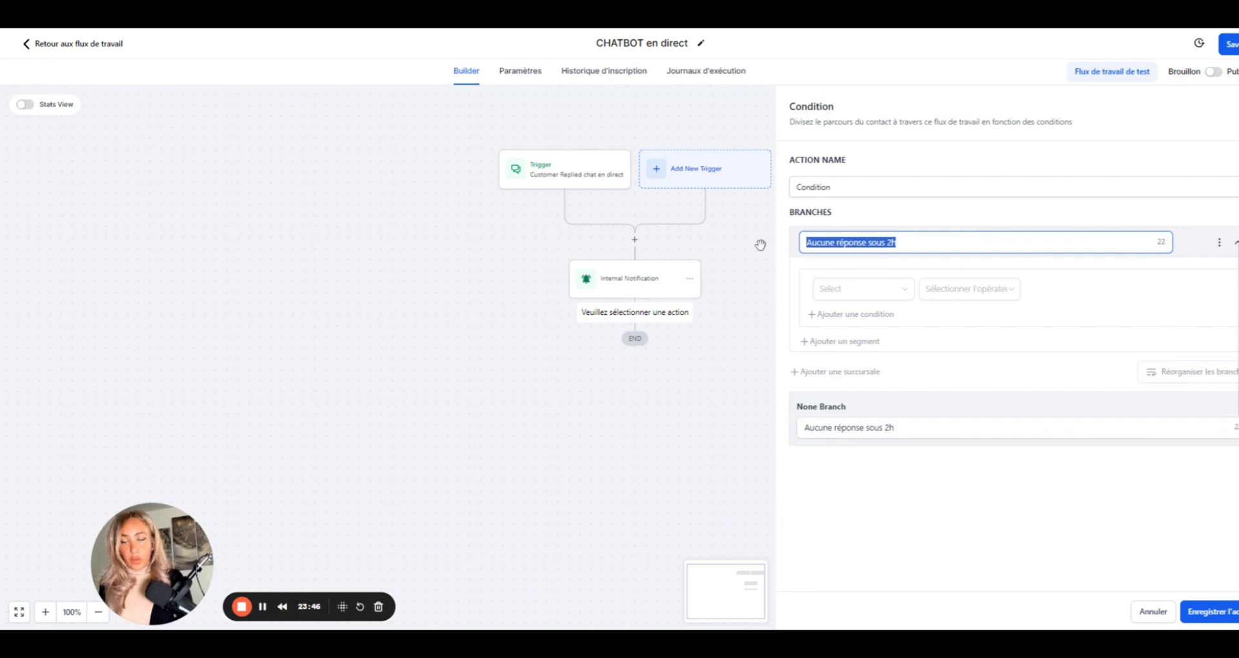
text(Réponse )
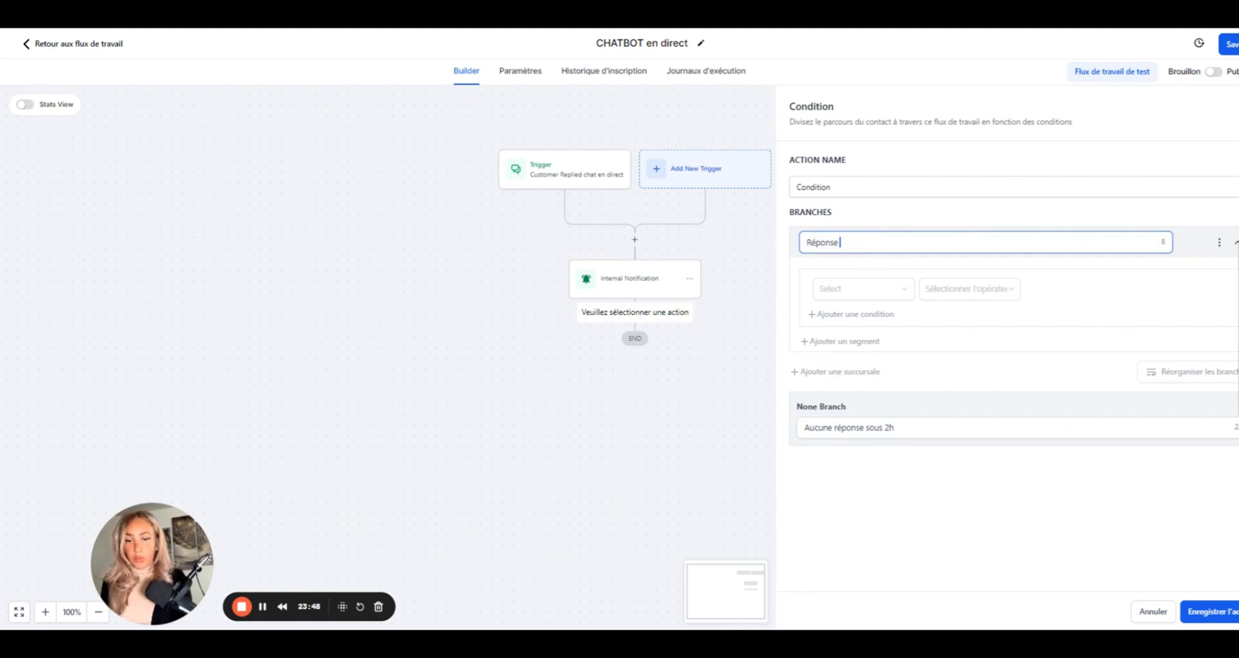
text(> Ok)
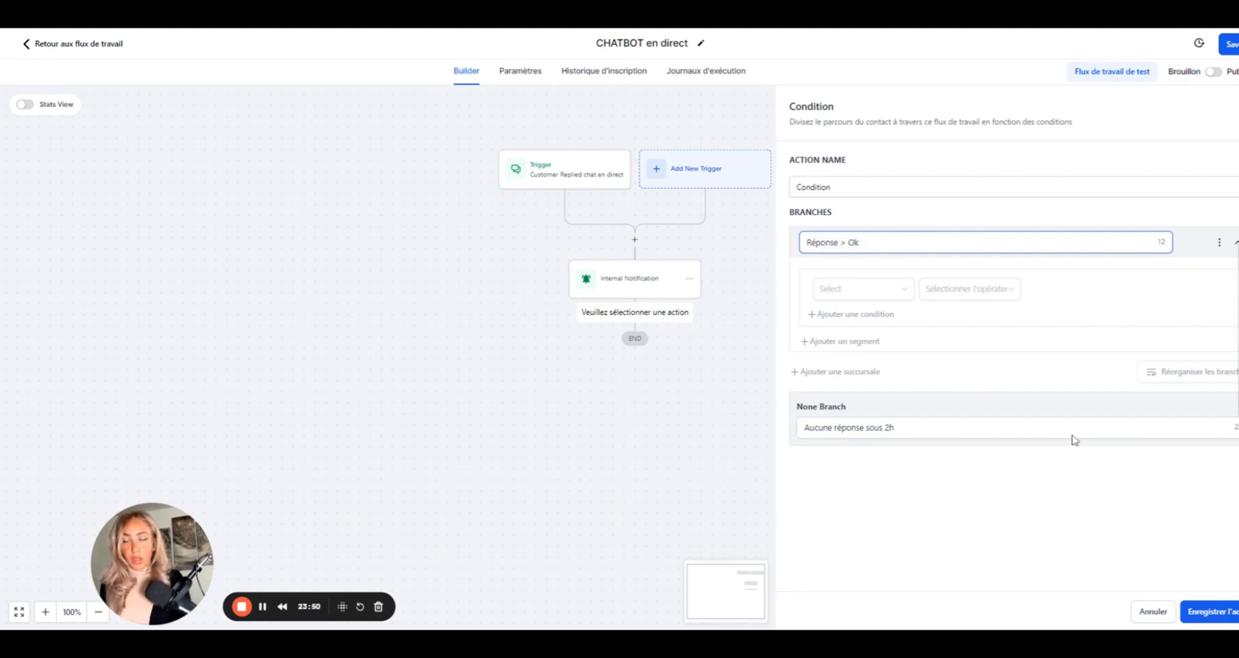
- Make the 'Réponse > Ok' branch check that Contact Reply > Replied message is not empty
click(1222, 619)
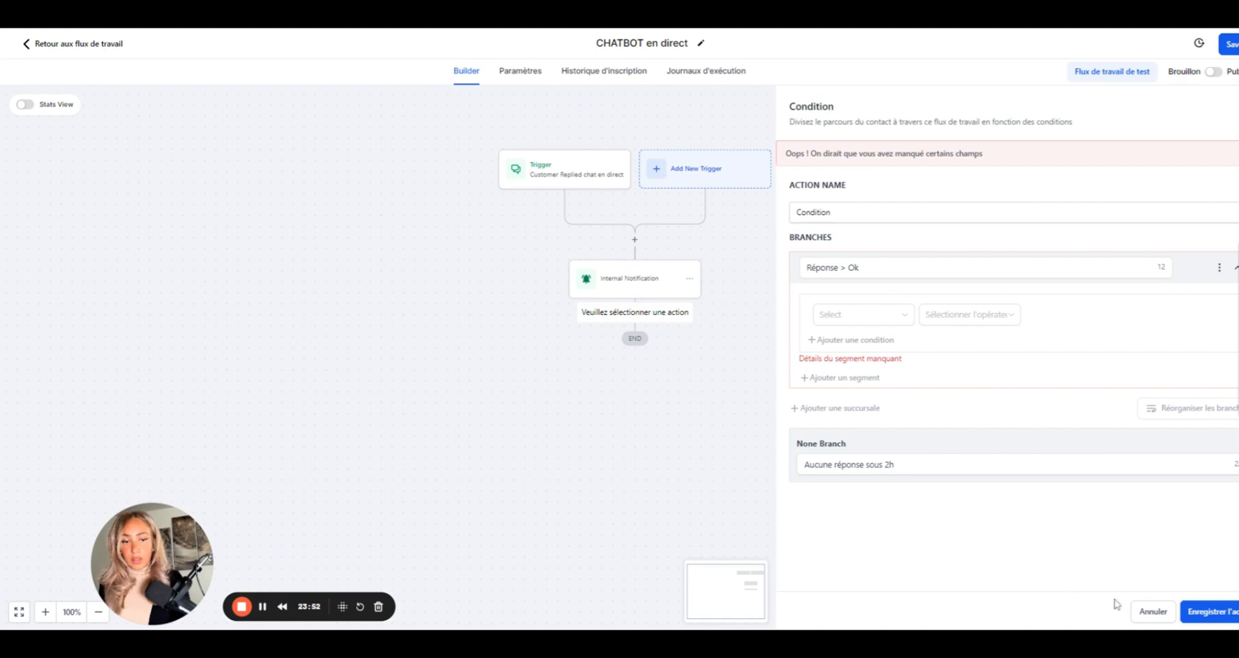
click(857, 316)
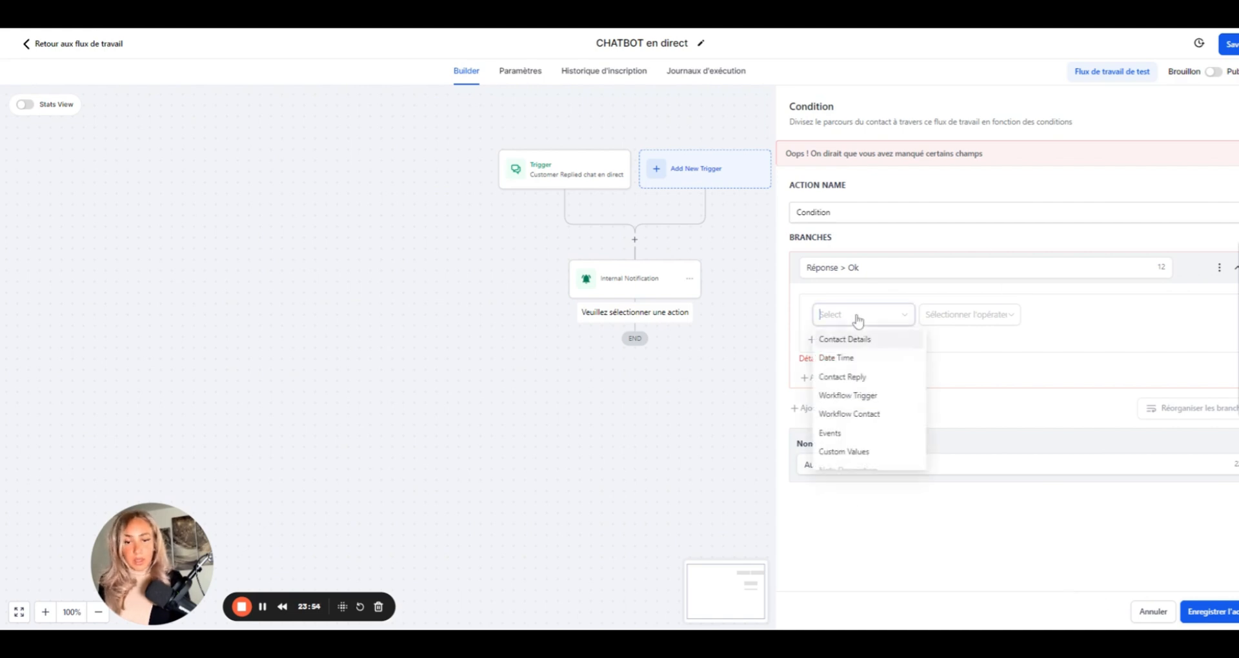
scroll(903, 390, down, 1)
click(879, 367)
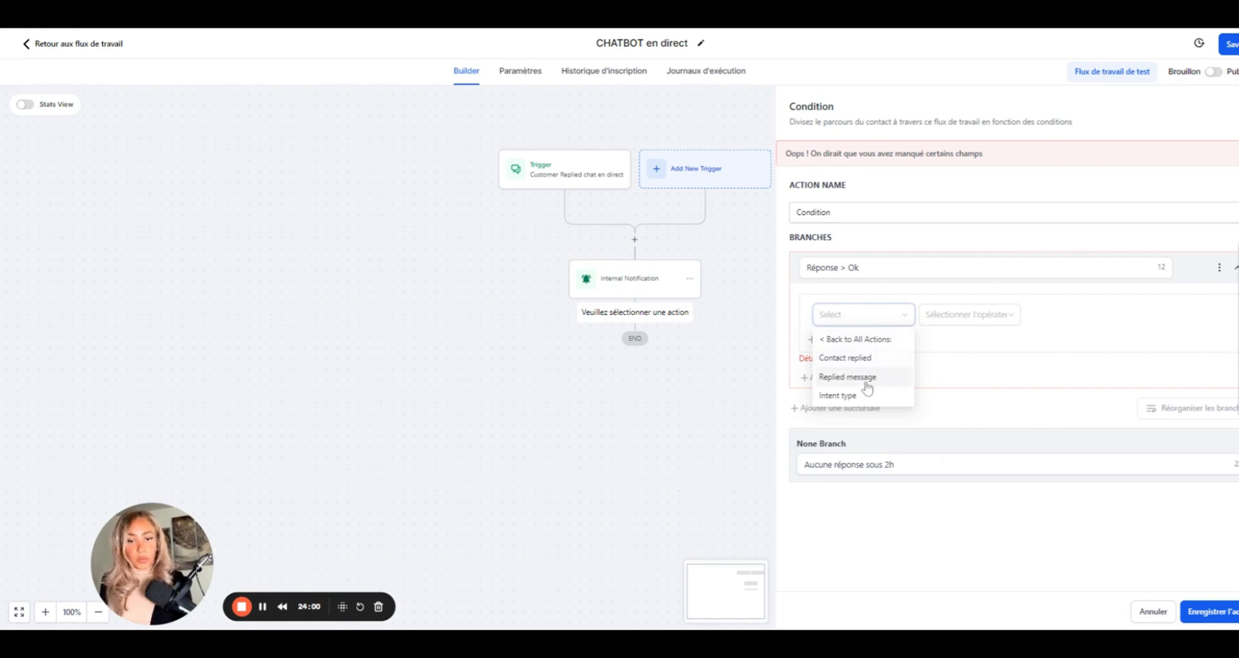
click(865, 386)
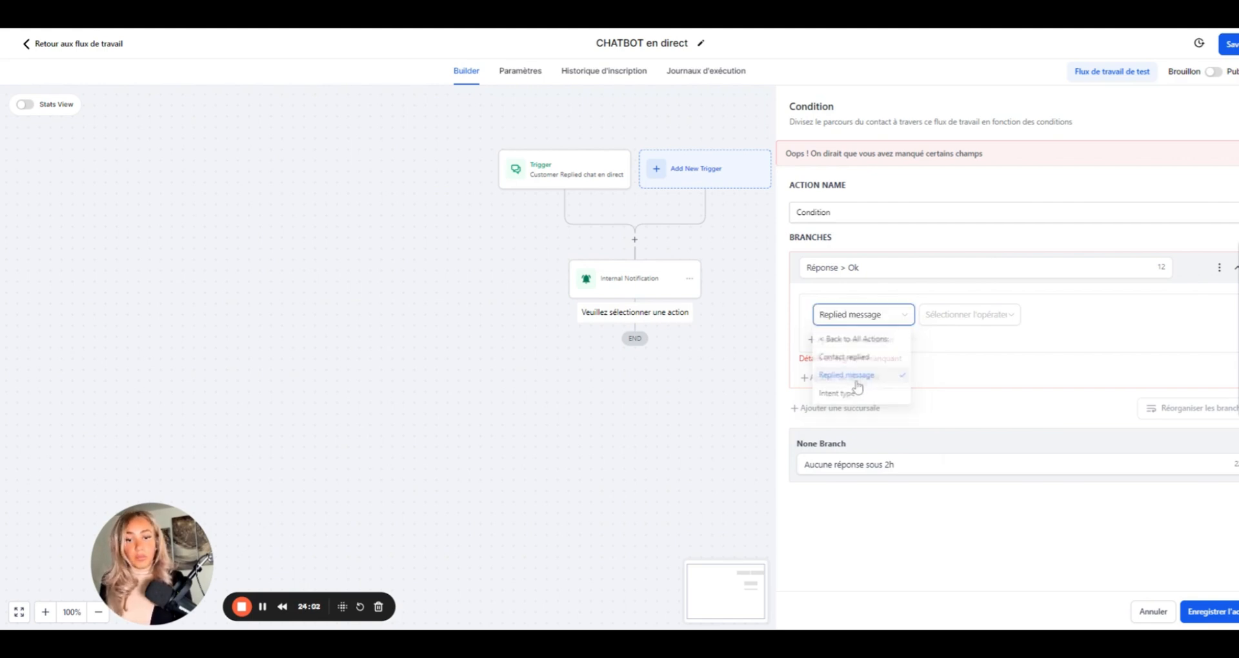
click(979, 317)
click(940, 433)
click(1009, 320)
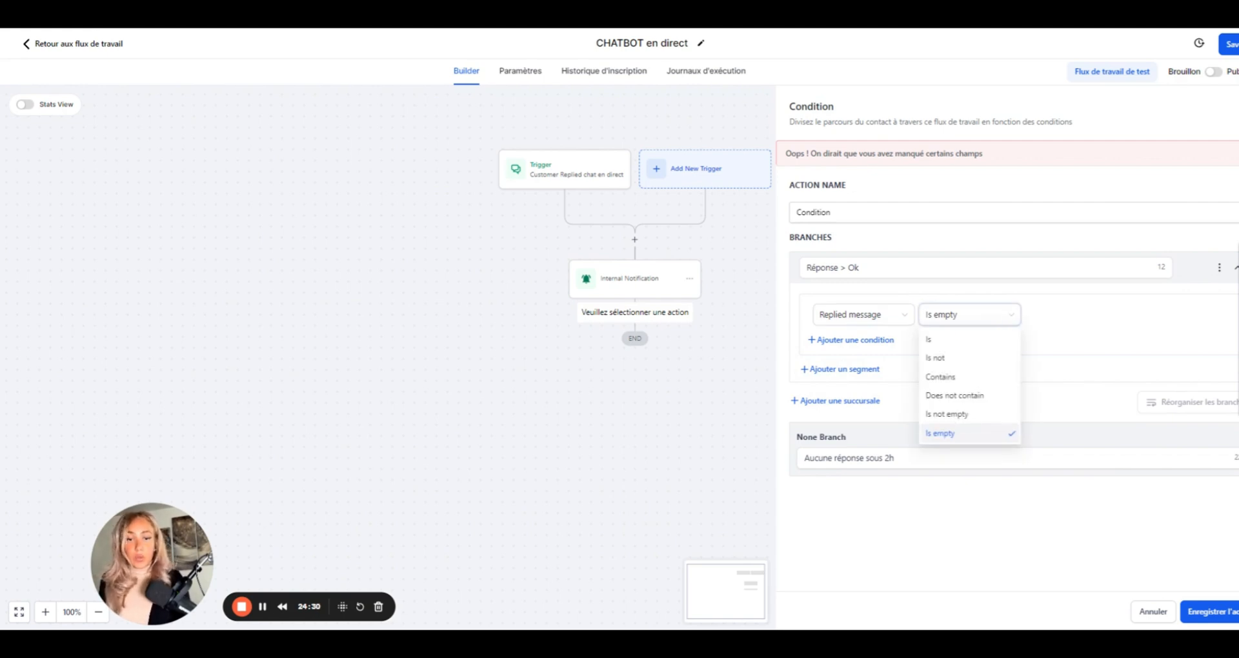
click(949, 415)
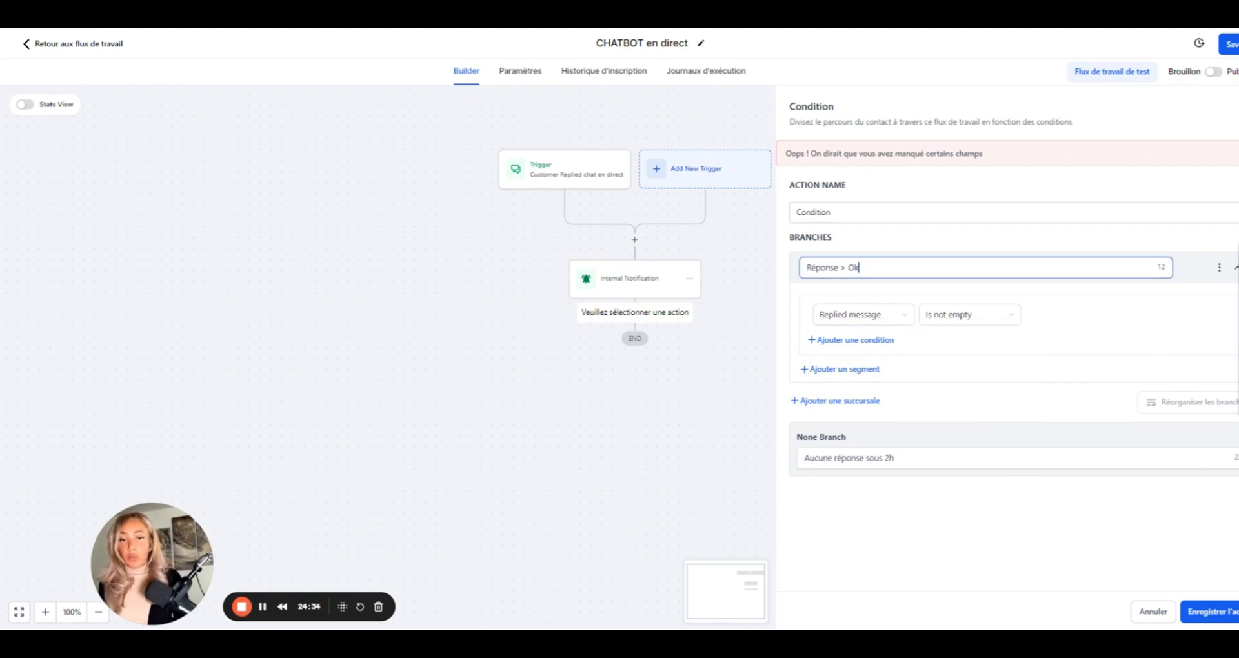
click(903, 458)
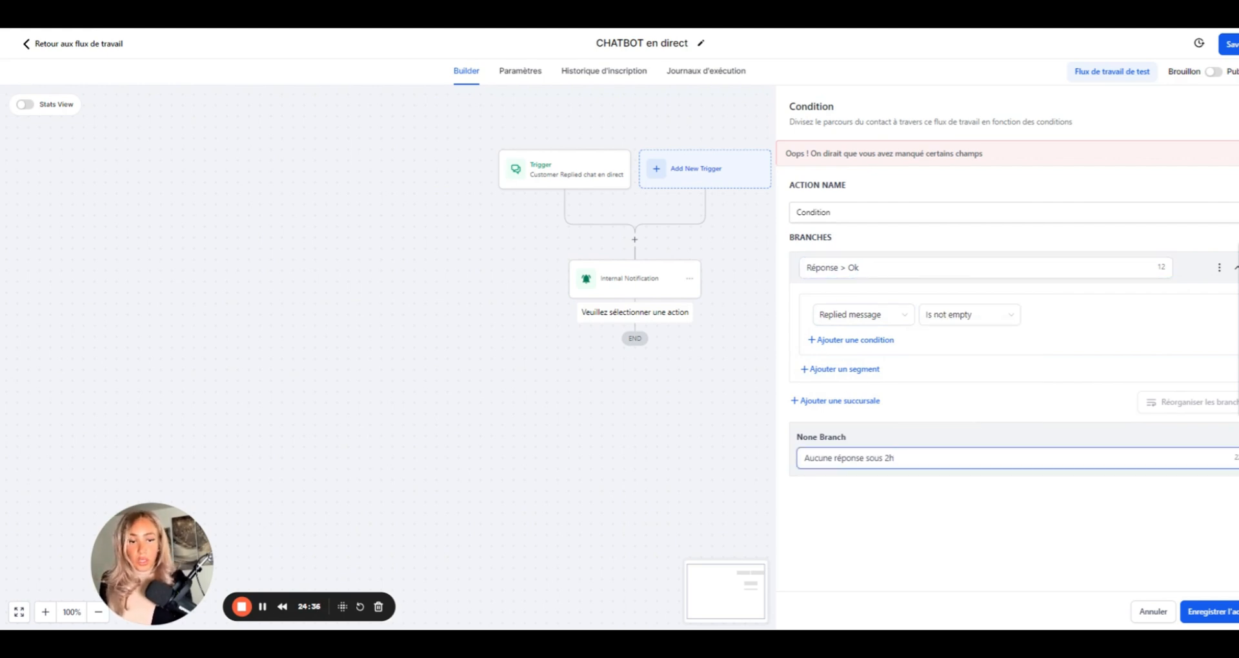
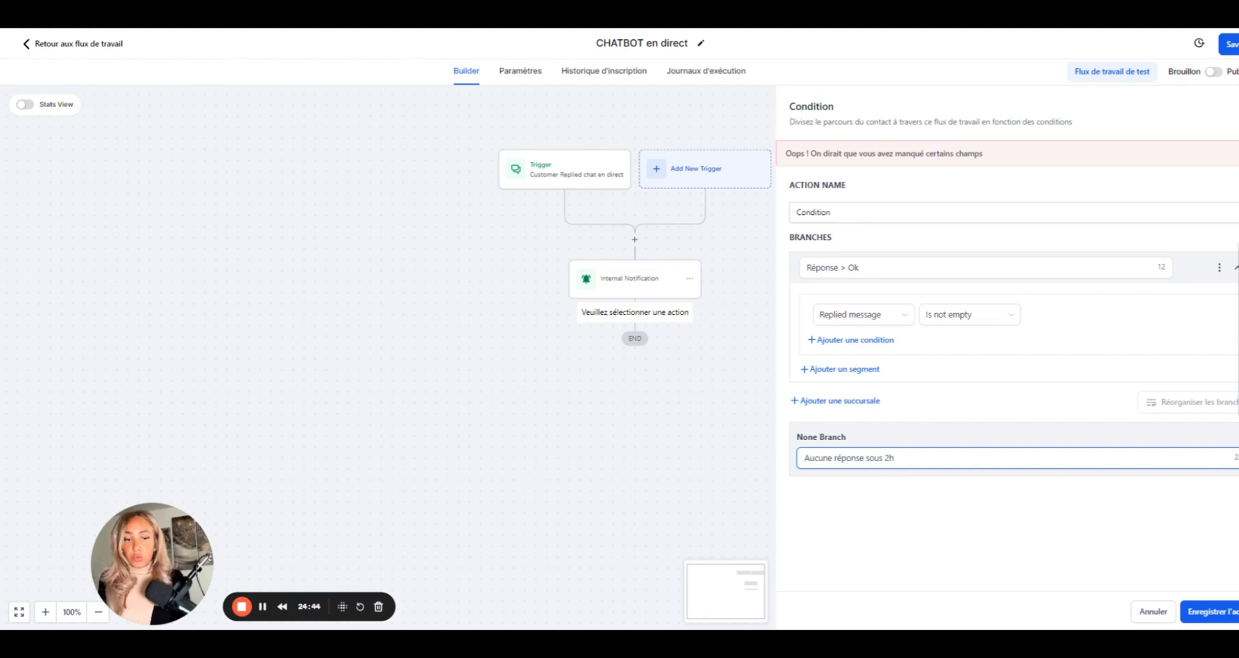
- Save the Condition step with its 'Réponse > Ok' and 'Aucune réponse sous 2h' branches
click(1216, 618)
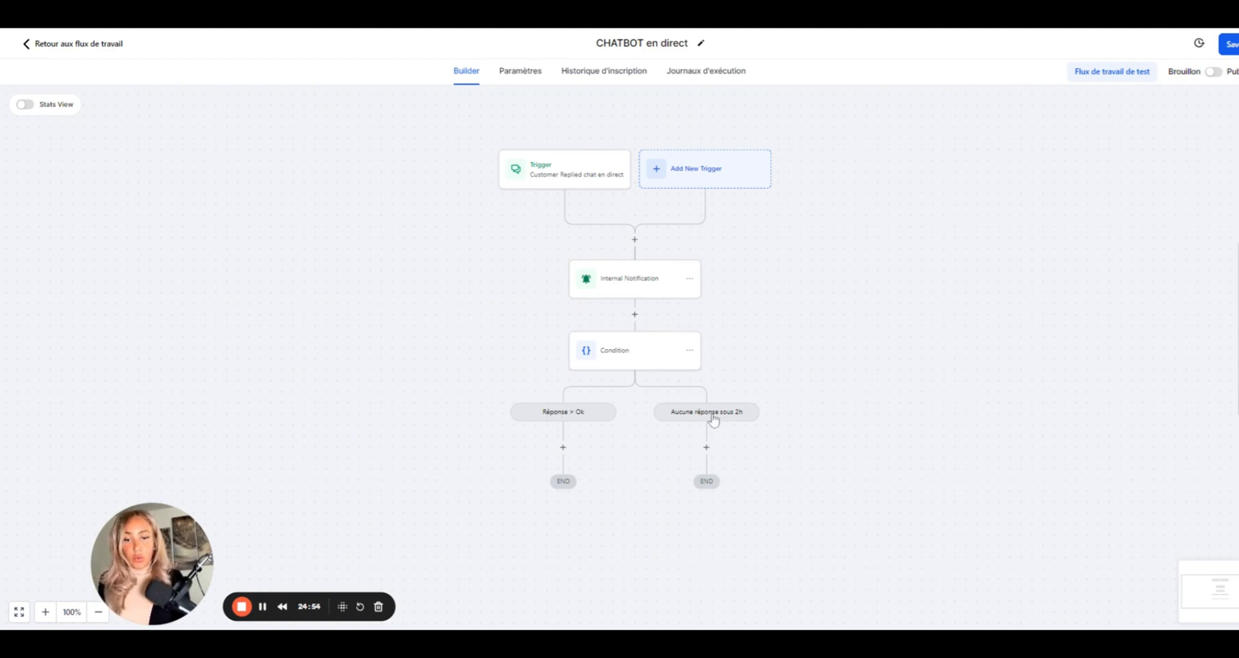
- Add an internal notification step on the 'Aucune réponse sous 2h' branch, set to SMS
click(706, 448)
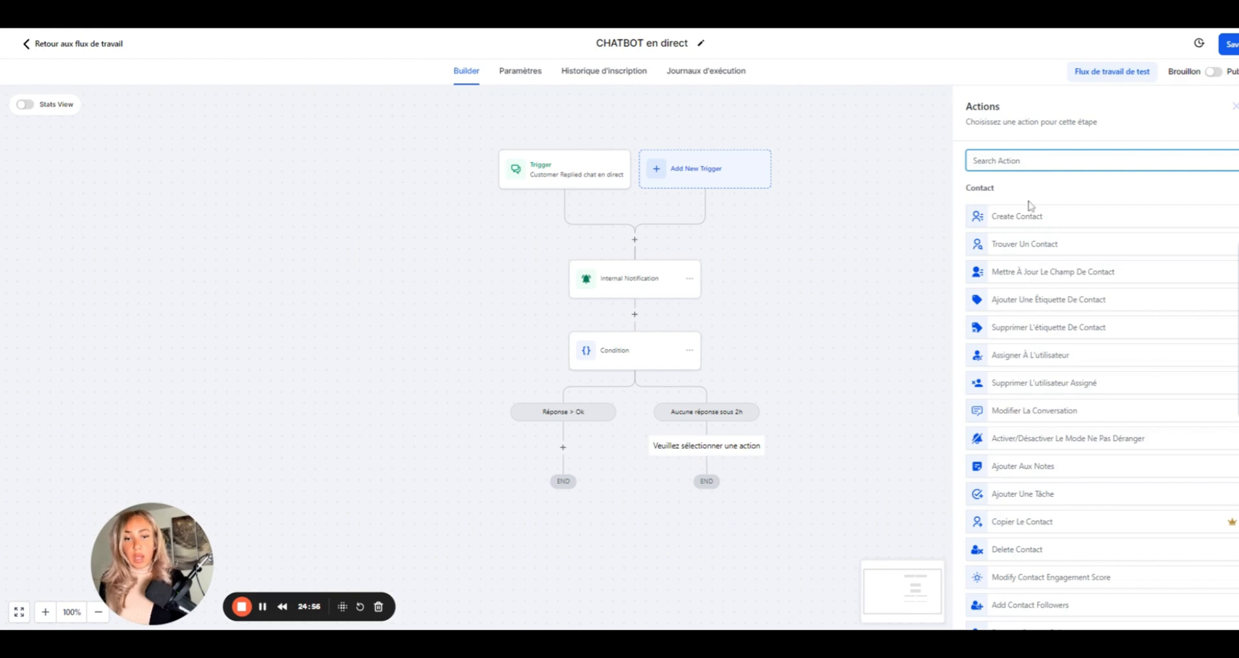
text(noti)
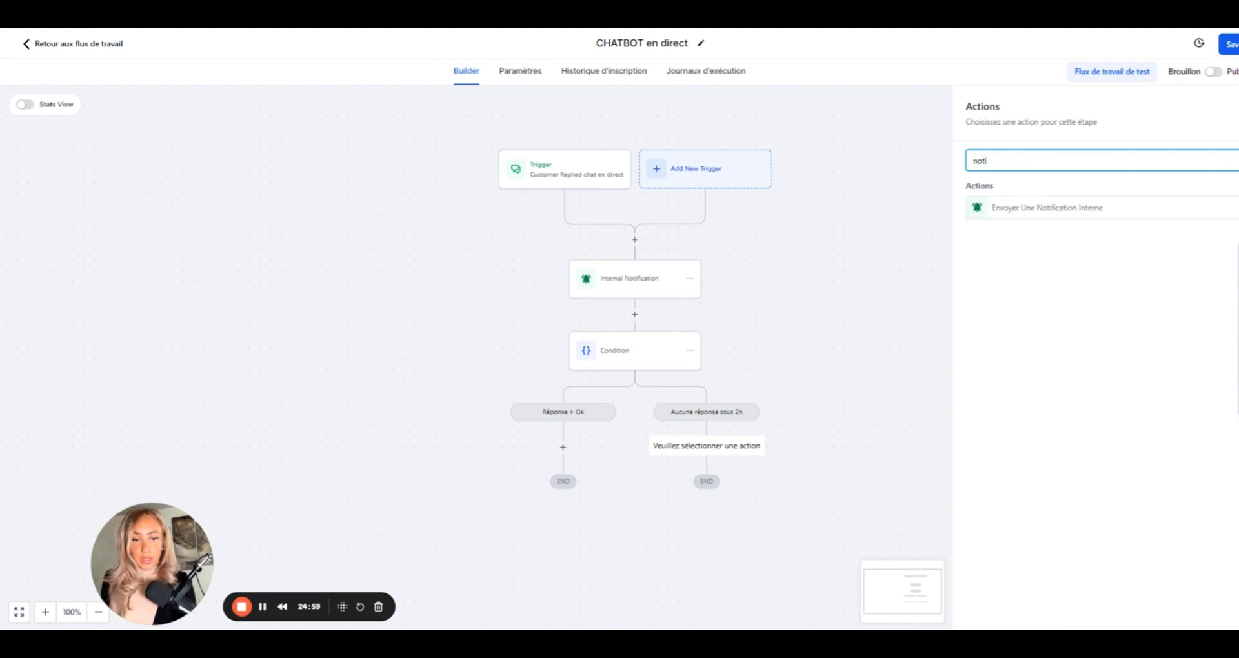
click(1033, 213)
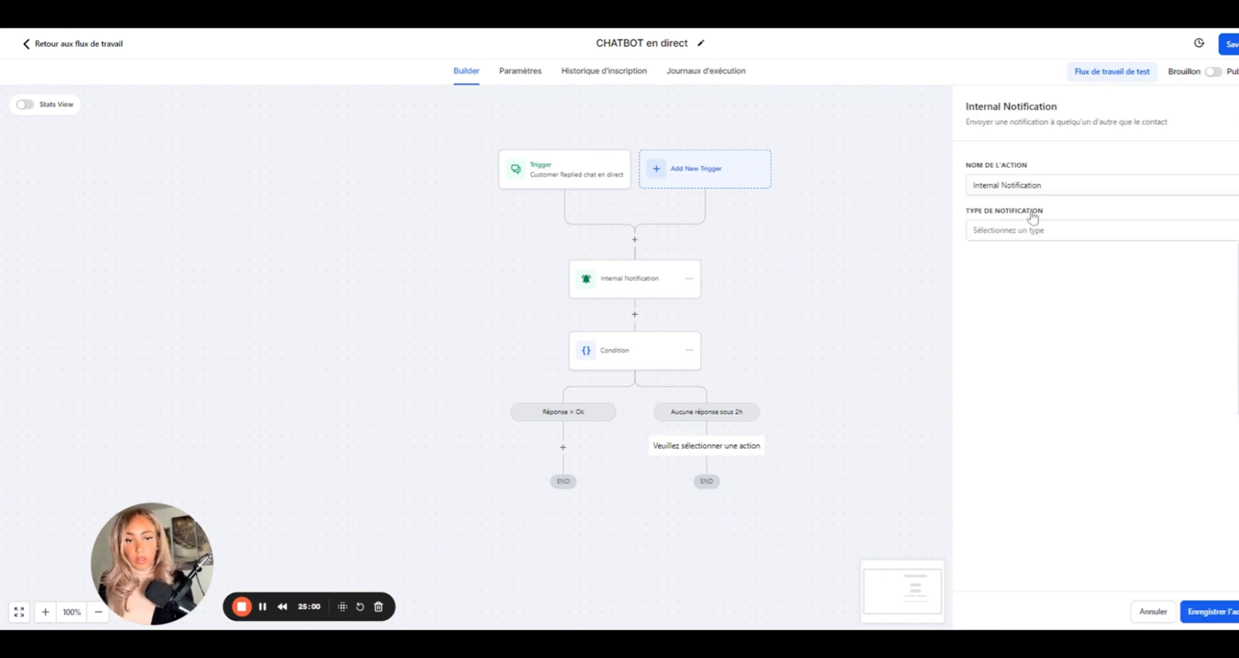
click(1007, 233)
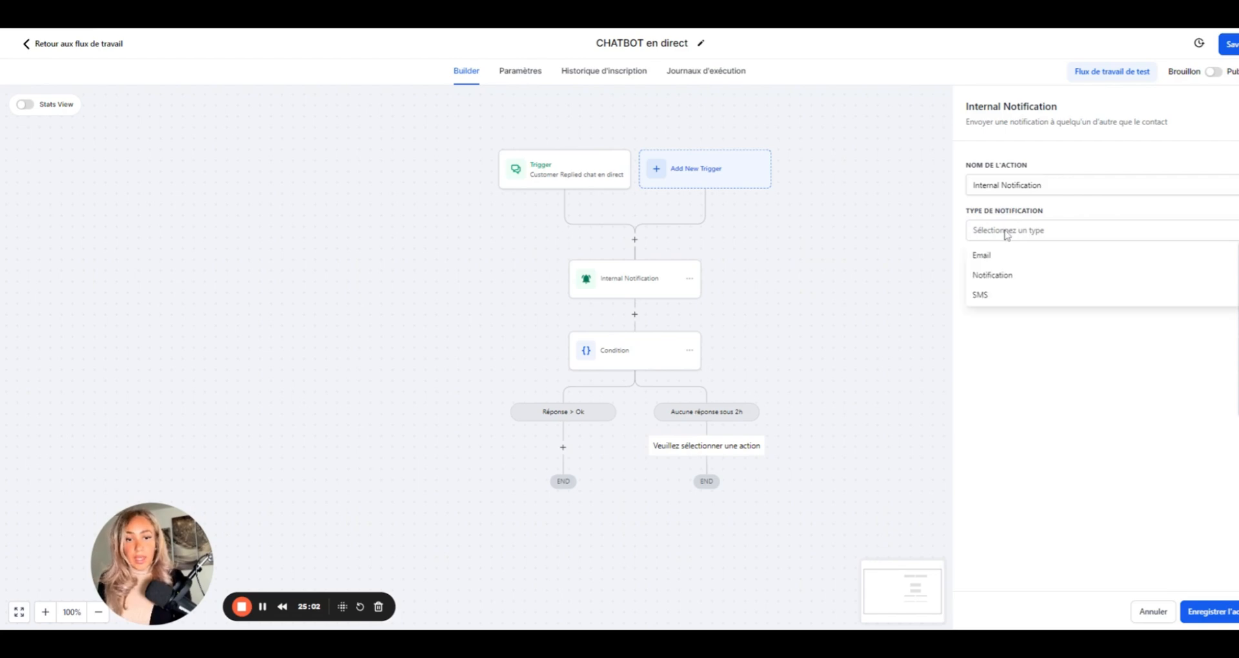
click(995, 258)
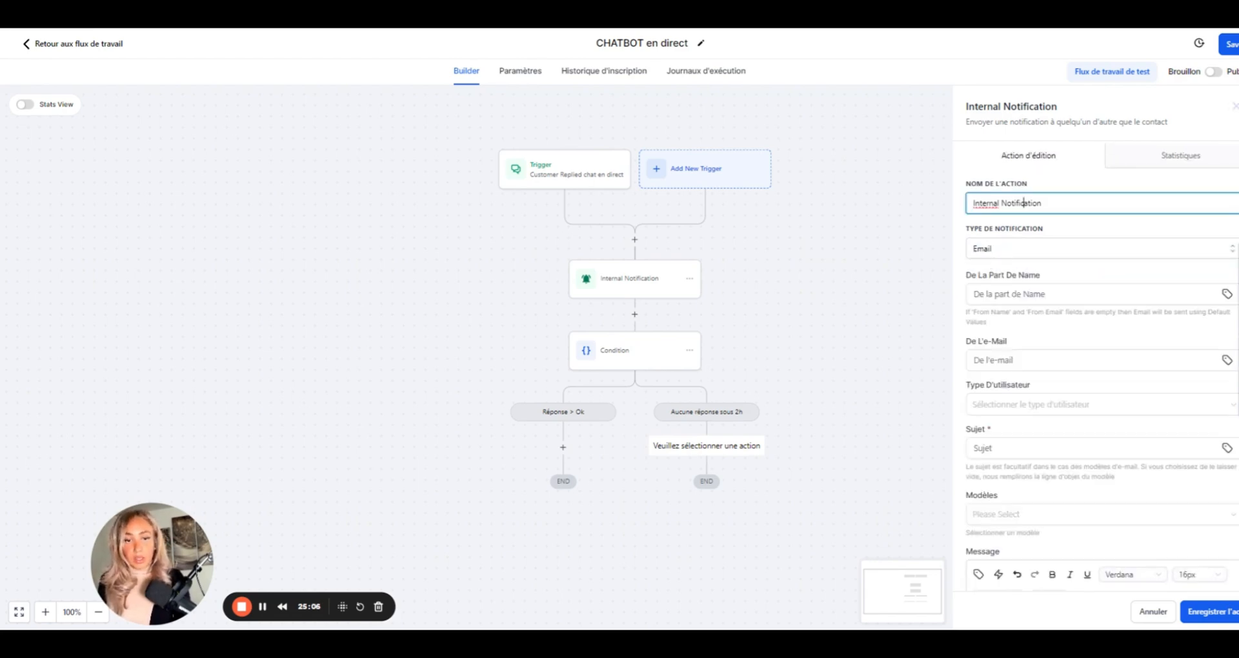
click(1028, 253)
click(993, 318)
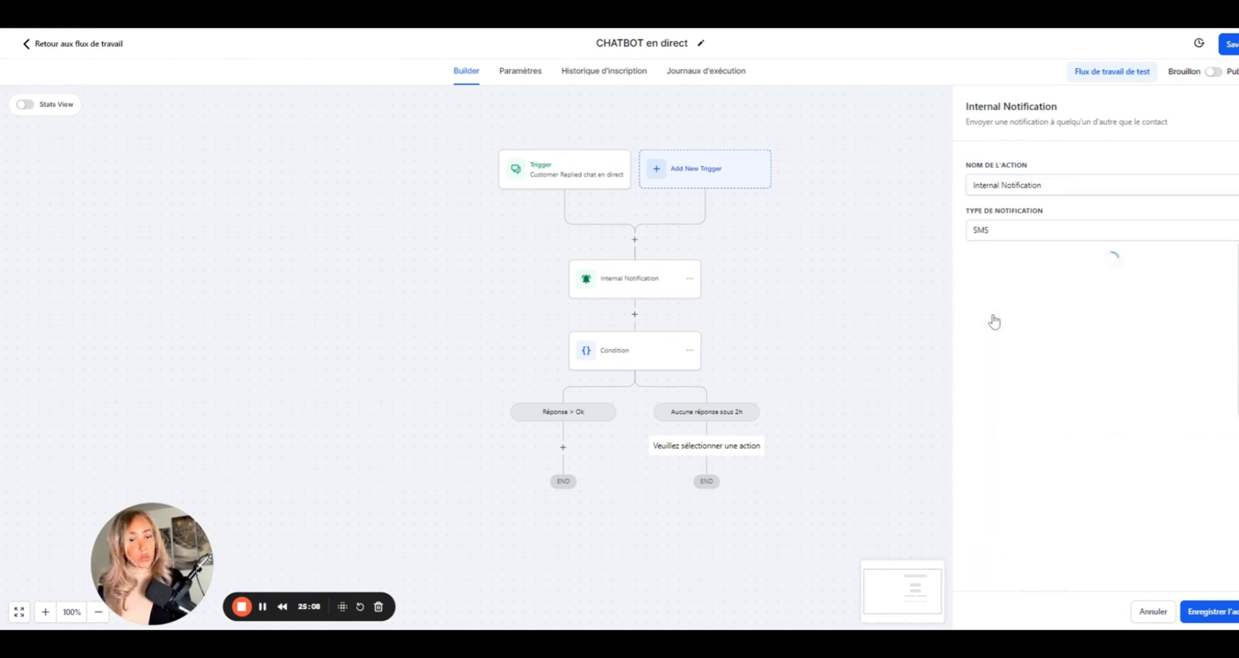
- Set the SMS recipient type to Custom Number
click(1018, 284)
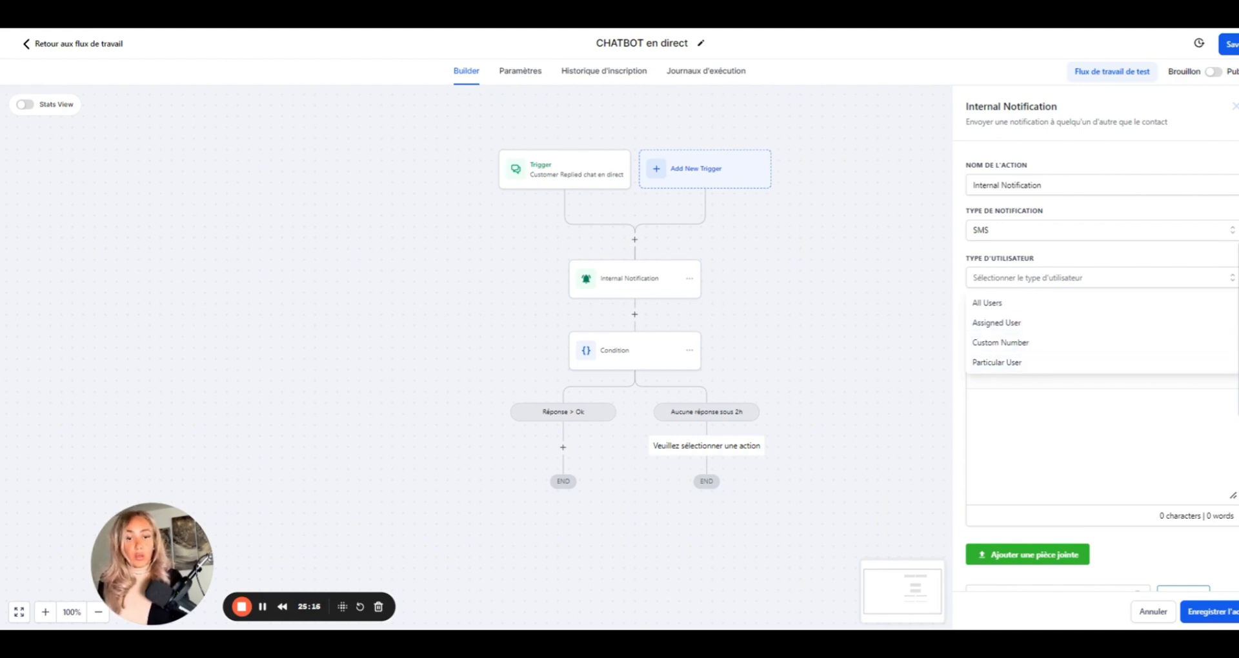
click(1026, 330)
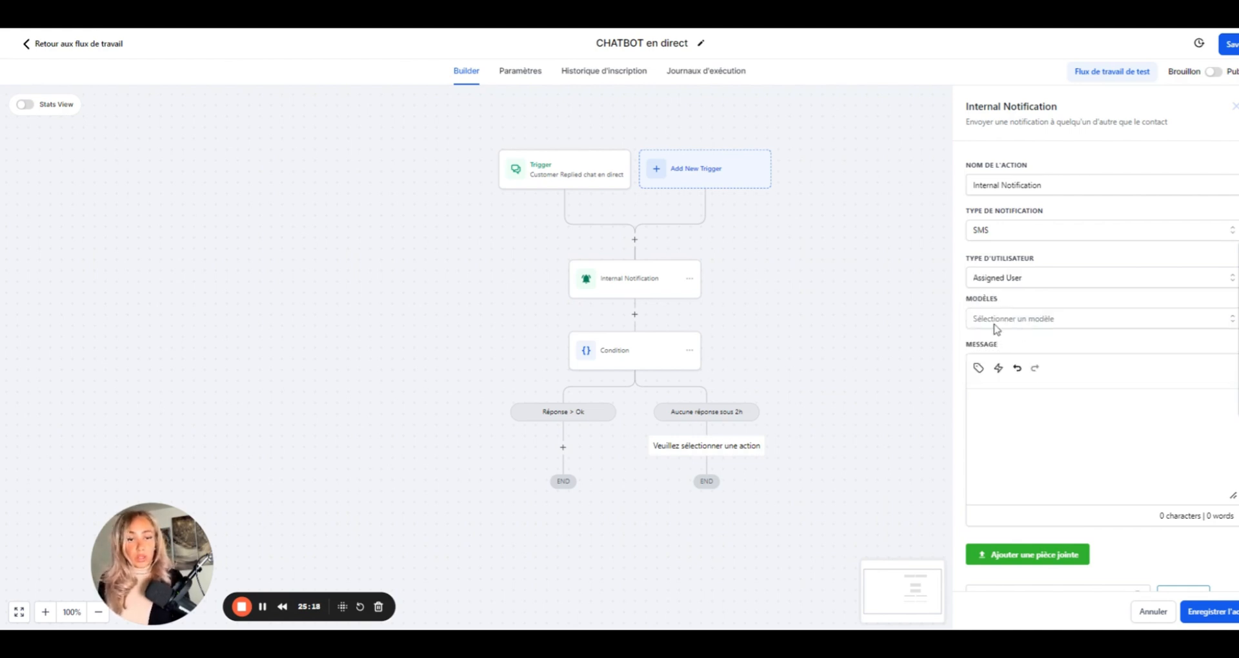
click(1020, 323)
click(1021, 320)
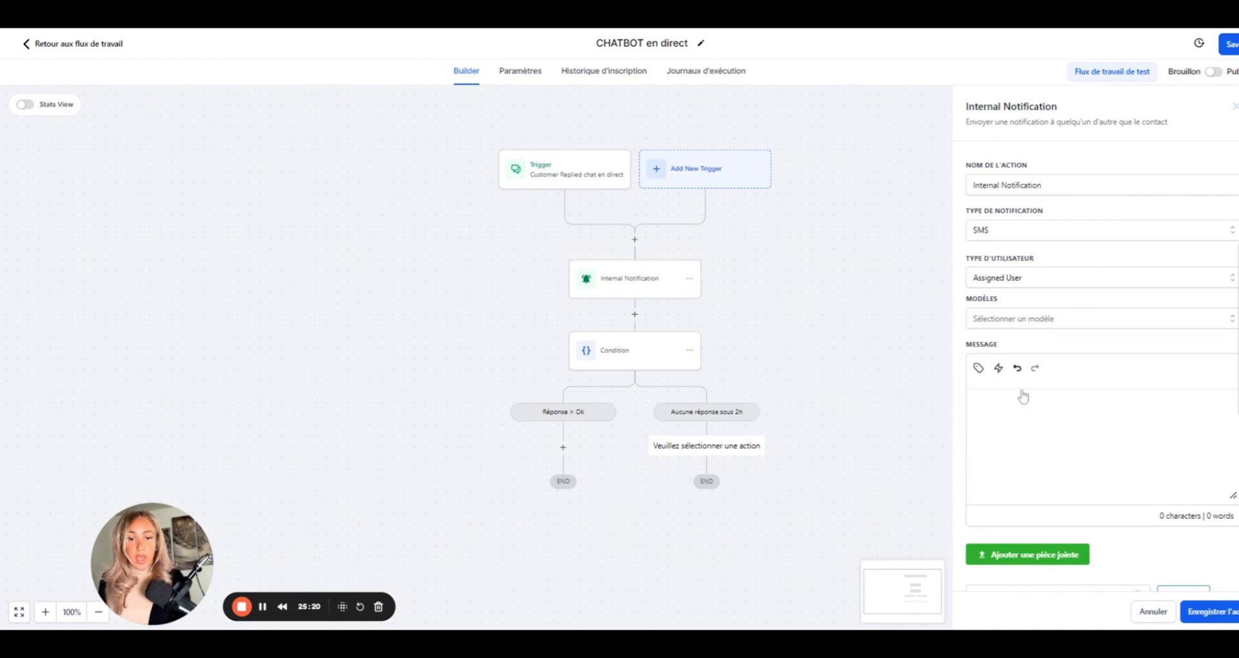
click(1033, 281)
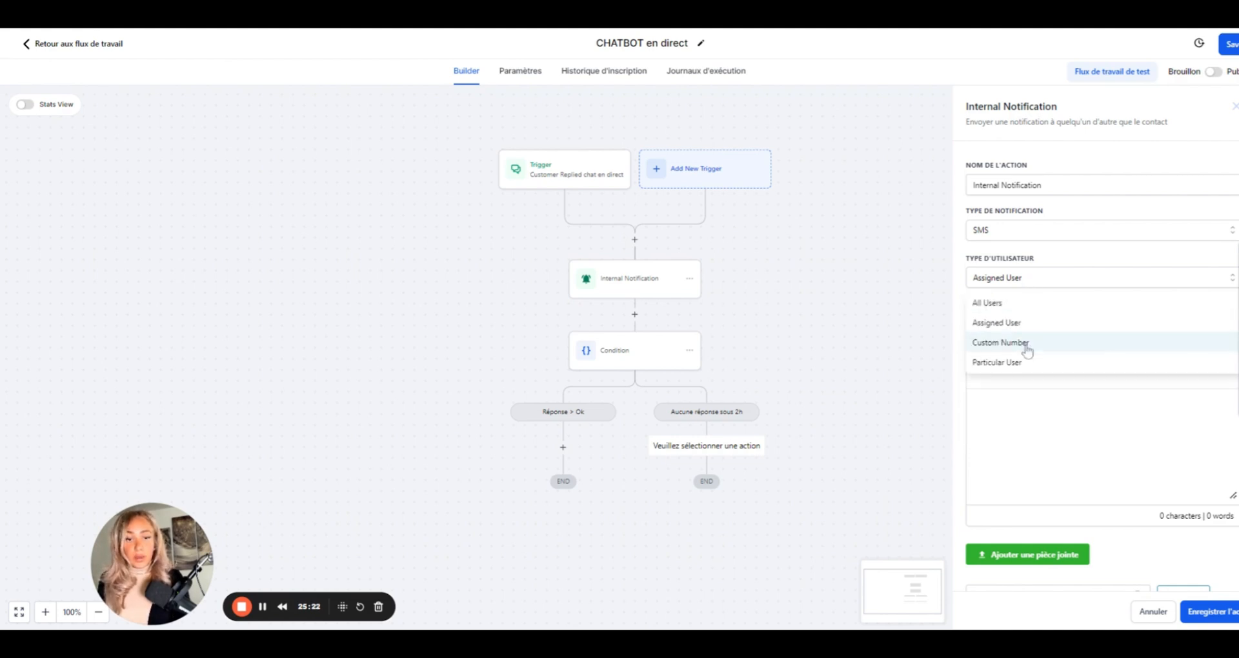
click(1000, 342)
click(1033, 323)
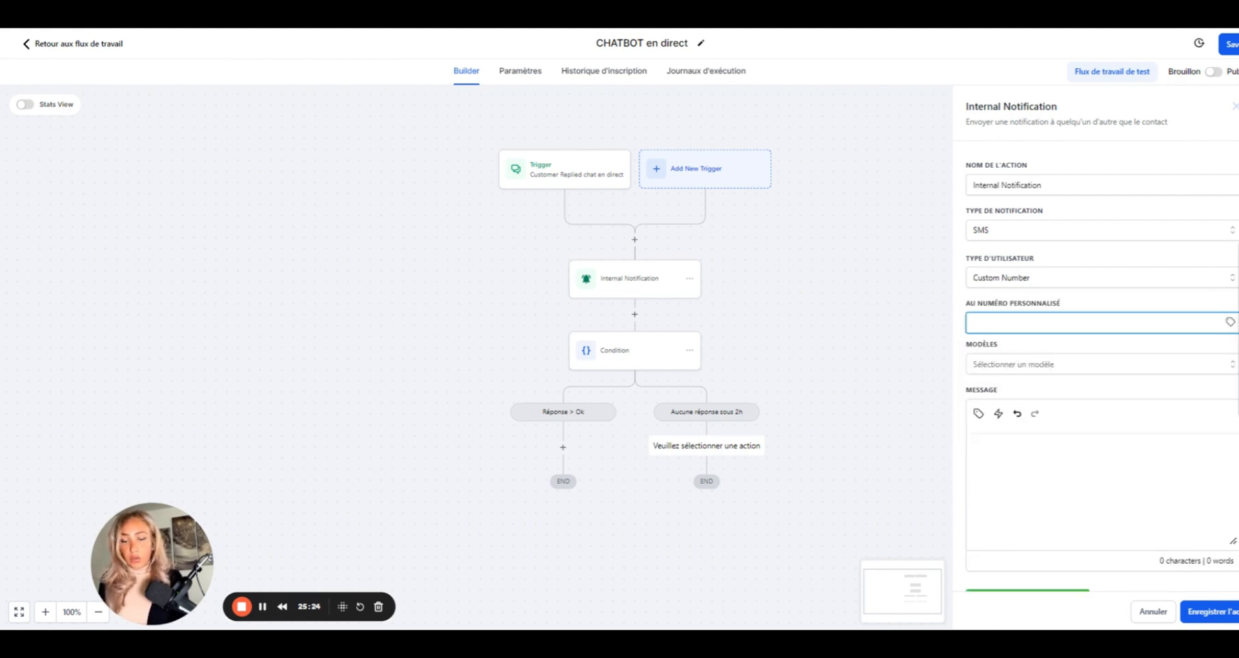
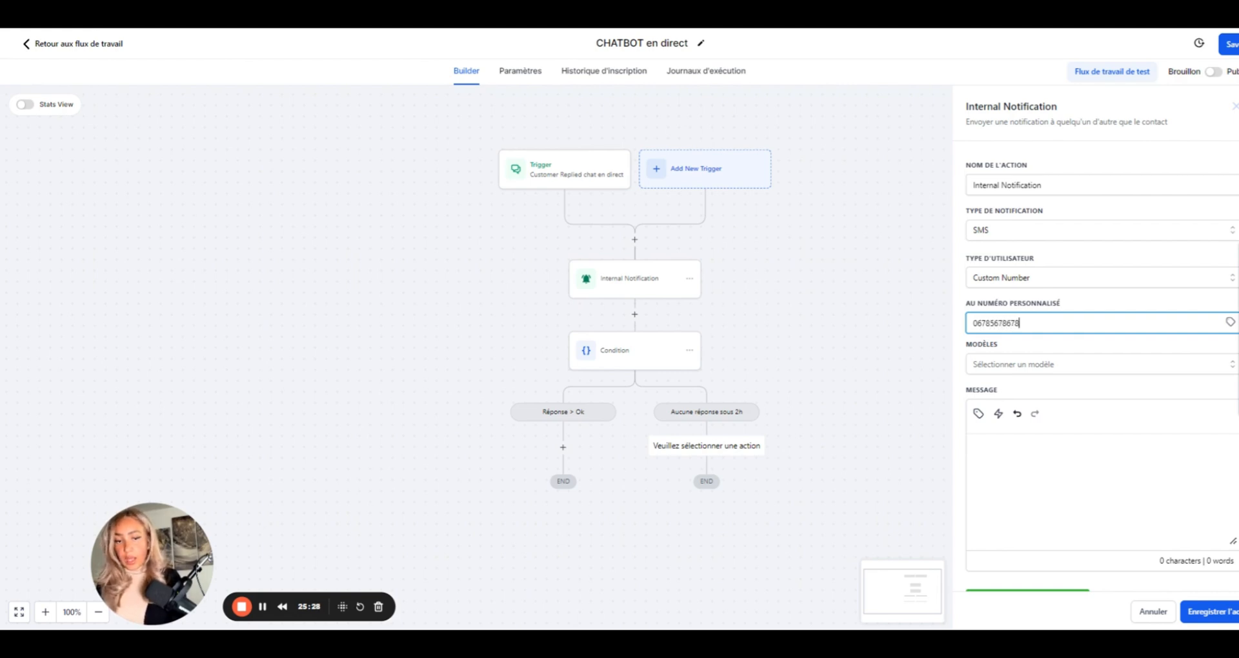
- Enter the custom phone number and message 'Répondre chat en direct urgent aucune réponse', then save
click(1008, 453)
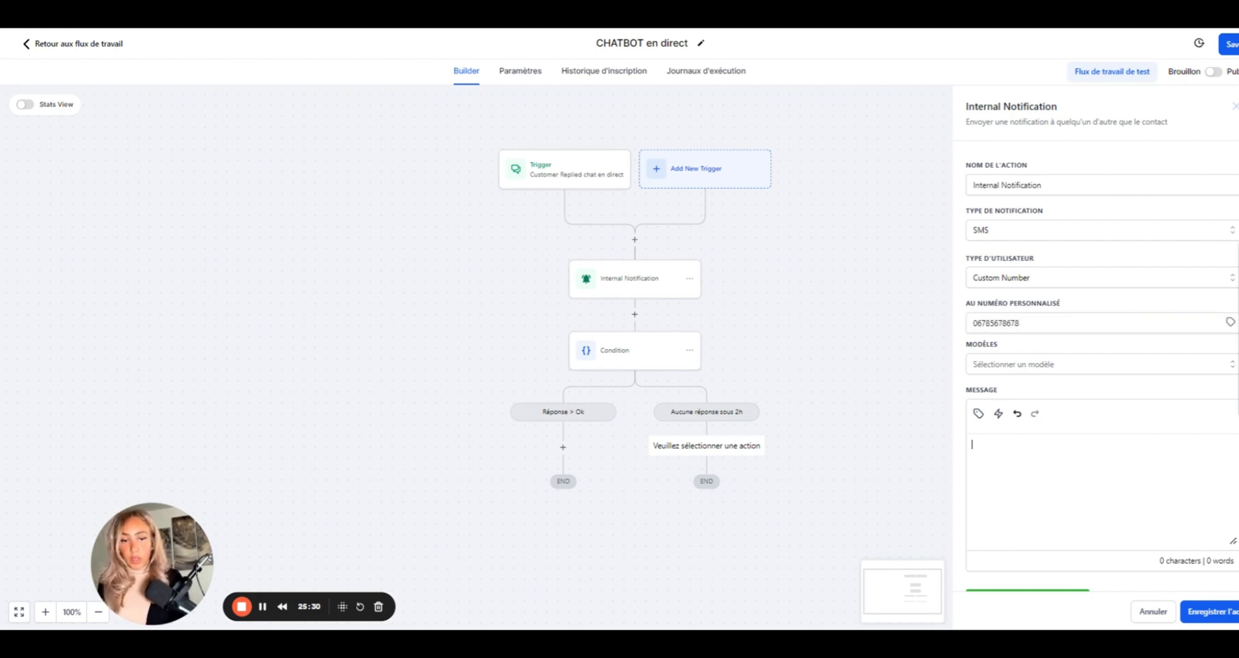
text(Répond)
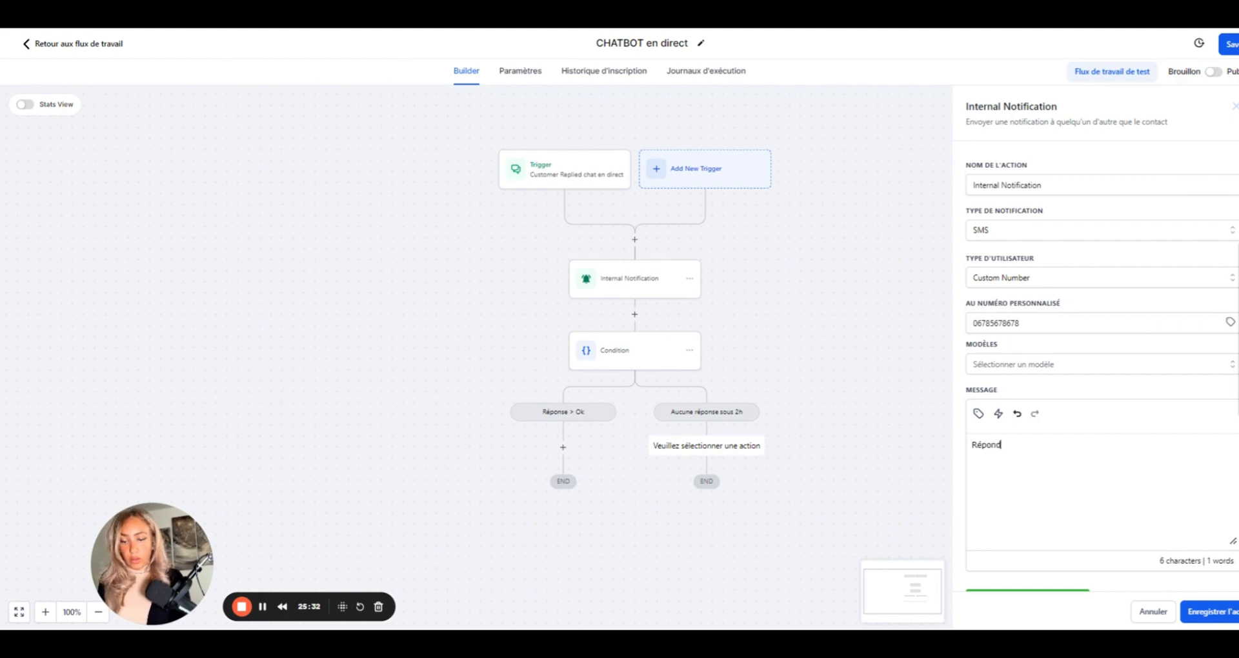
text(re chat )
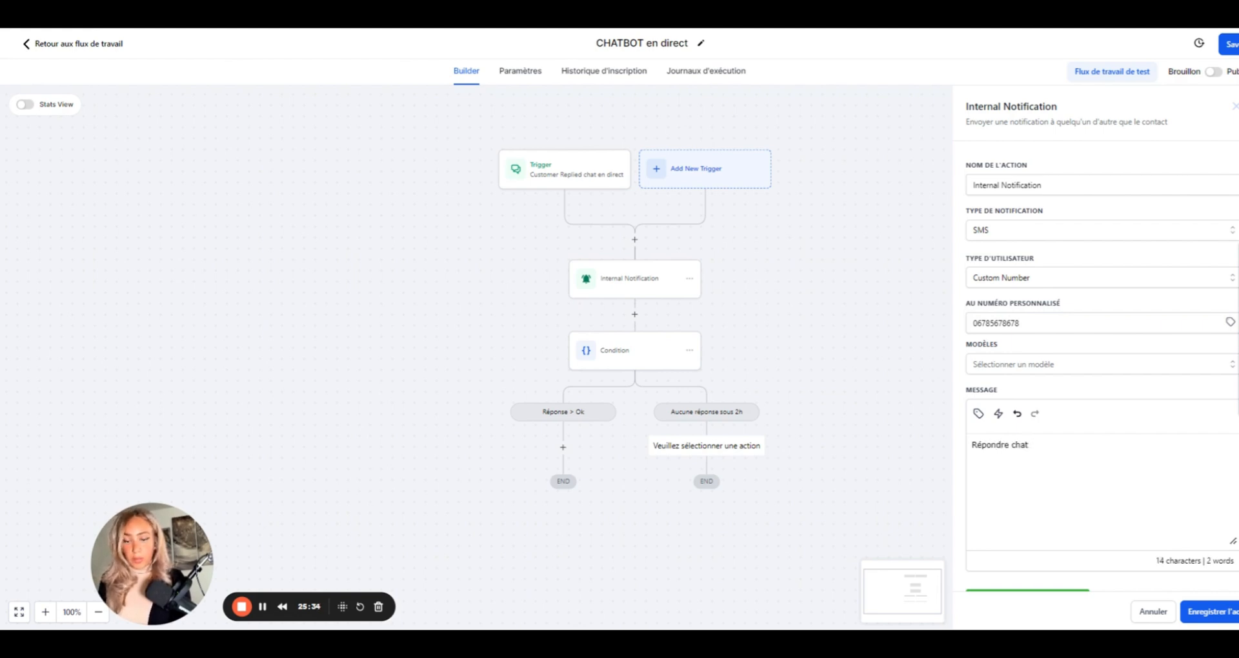
text(en direct urgent aucune)
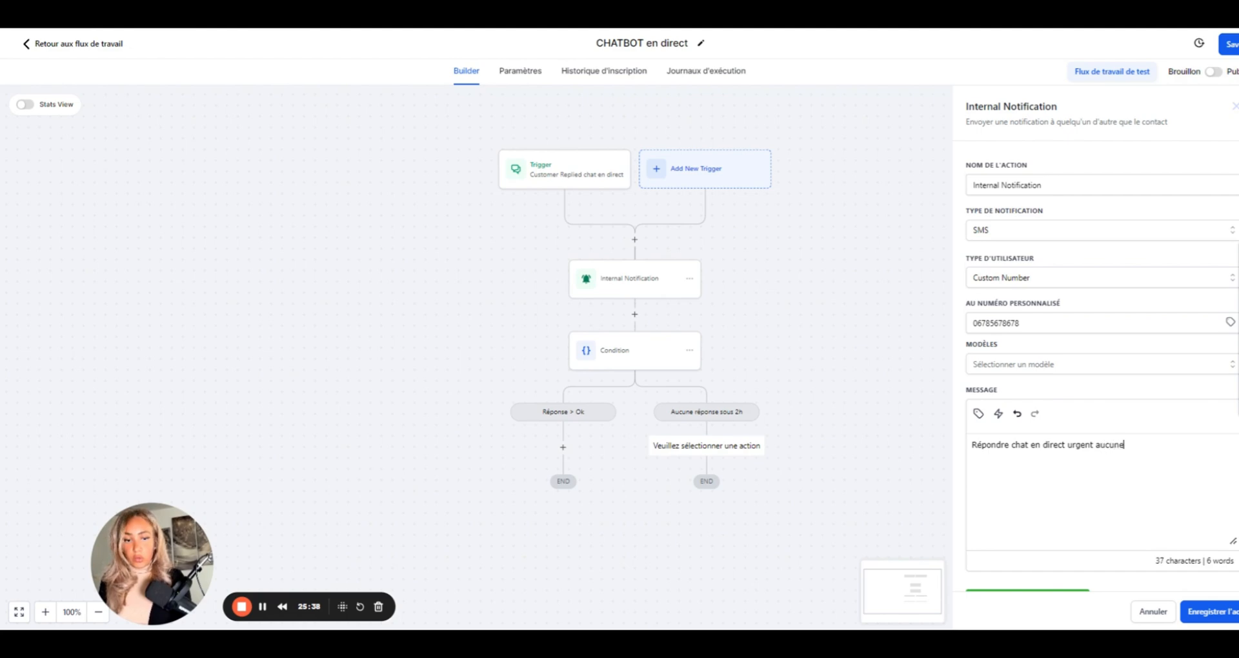
text( réponse :)
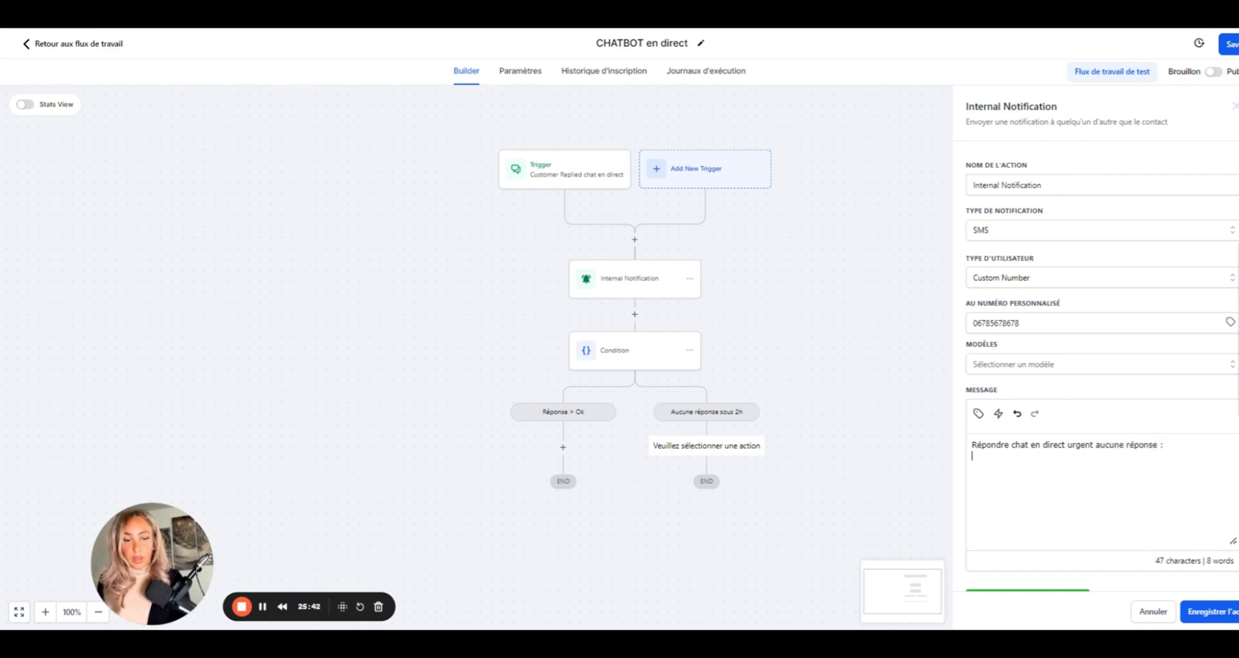
key(BackSpace)
scroll(1075, 502, down, 3)
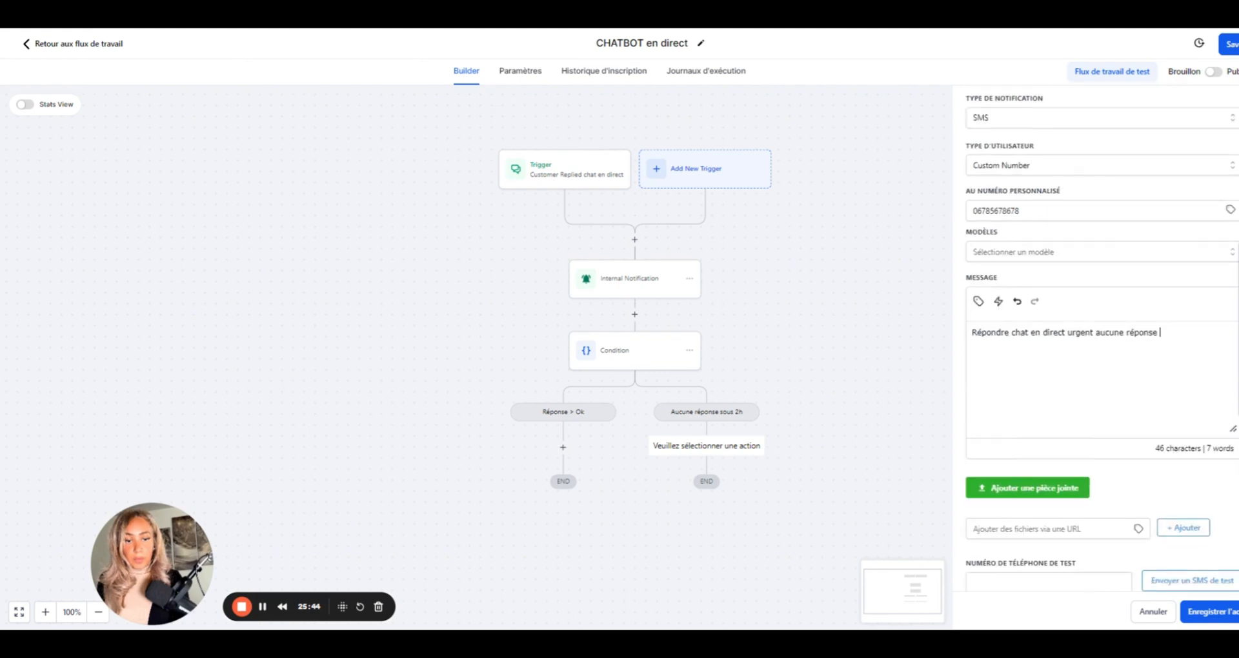
click(1234, 621)
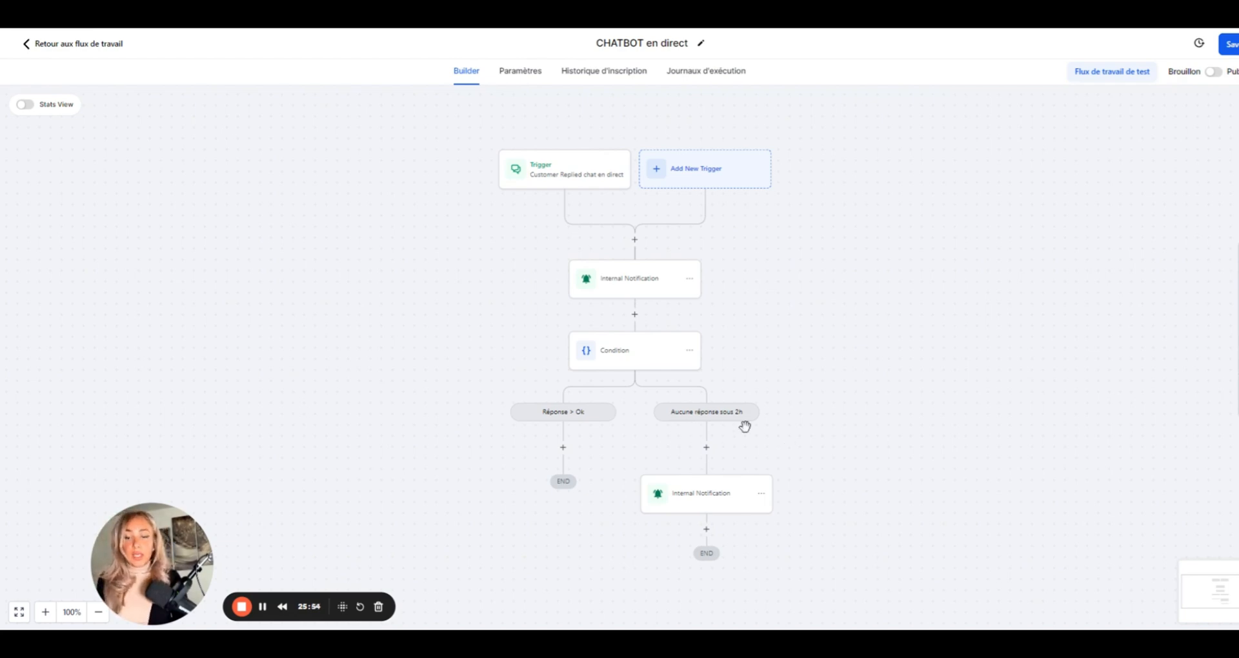
- Add an 'Ajouter tâche' step after the no-reply SMS, naming the action 'Ajouter tache'
scroll(664, 309, down, 1)
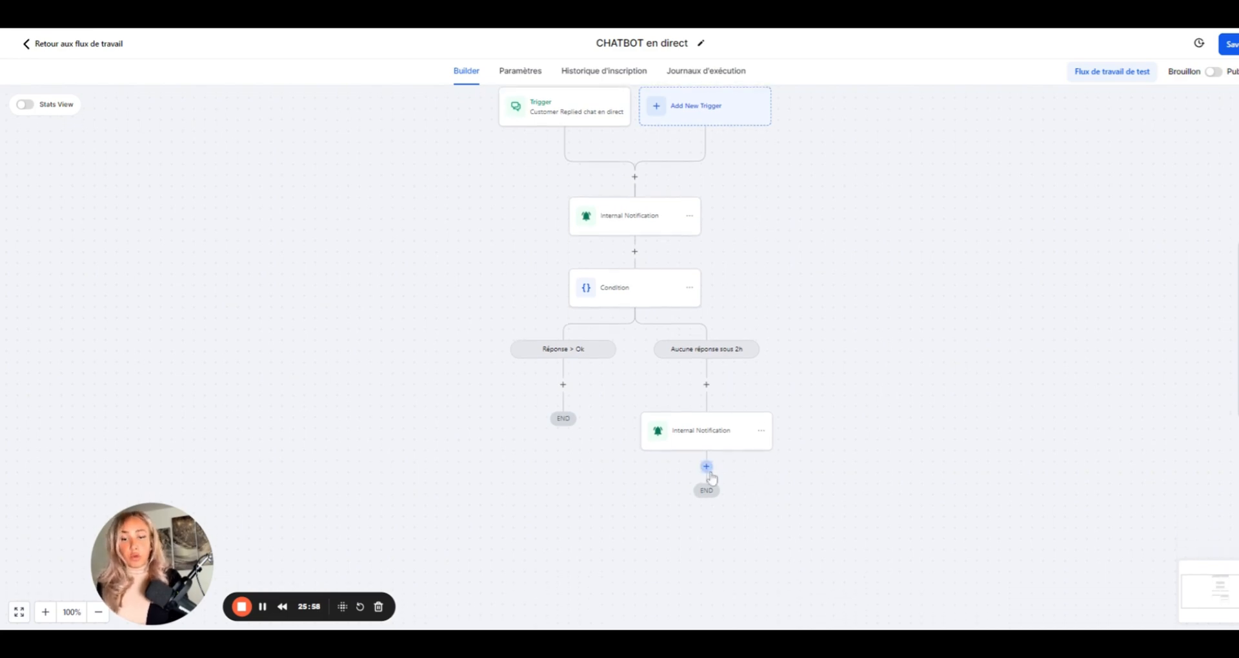
click(707, 466)
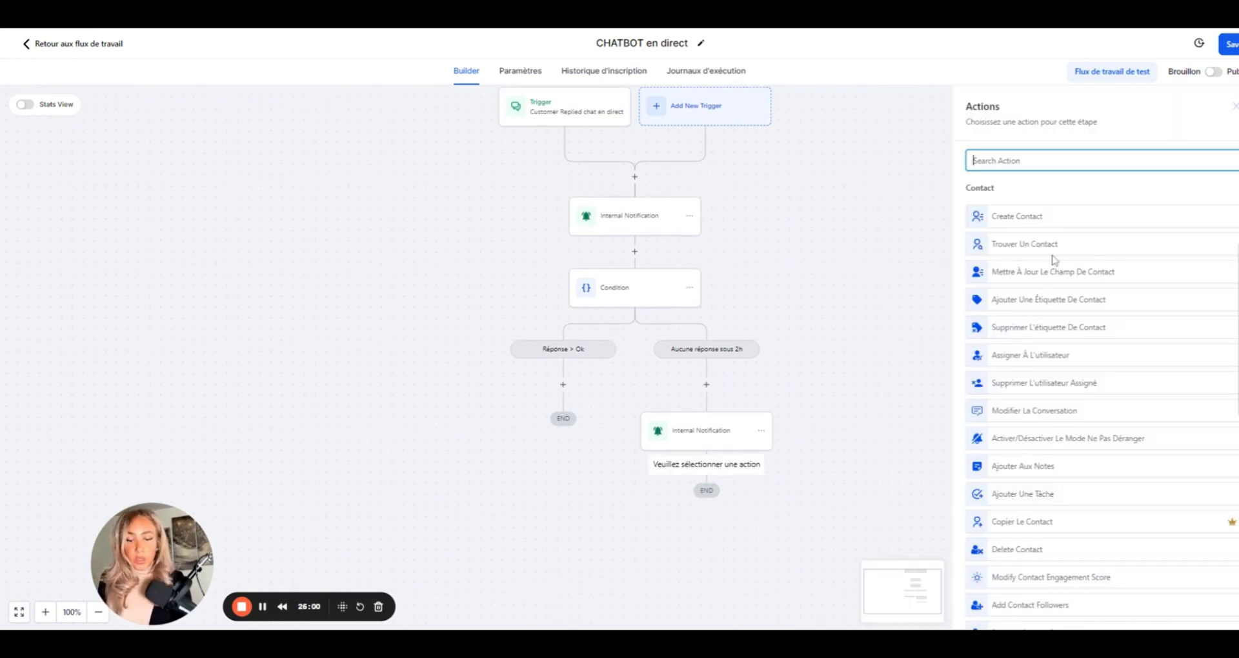
text(ajou)
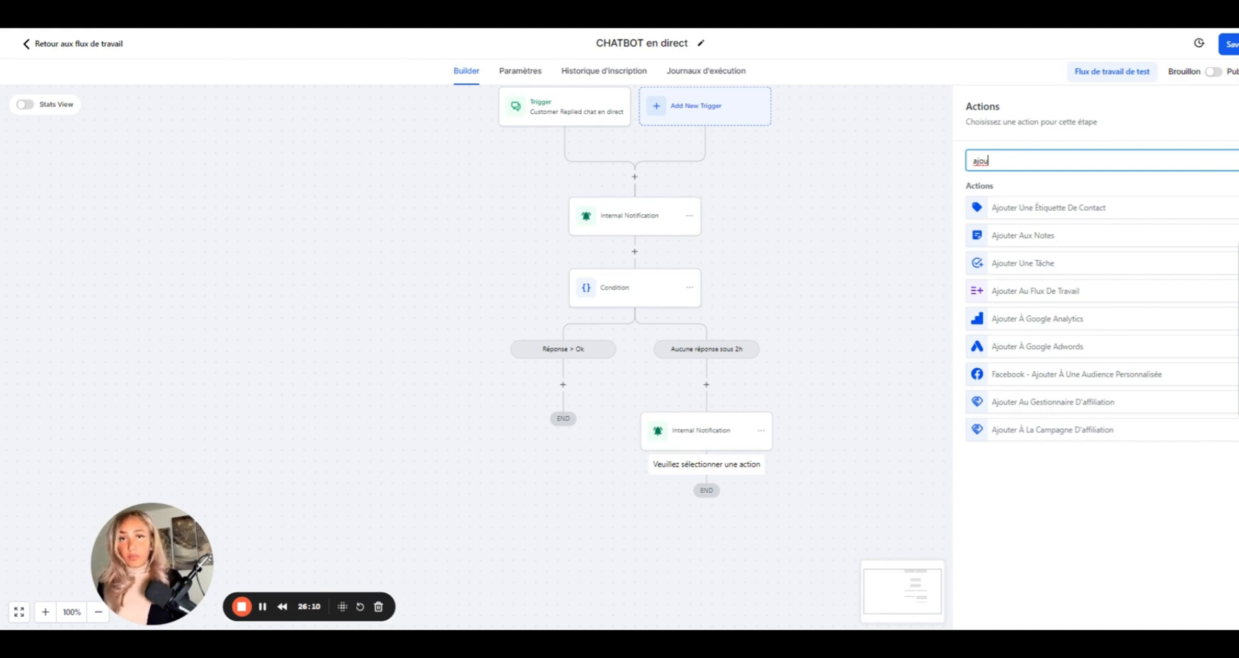
click(1028, 266)
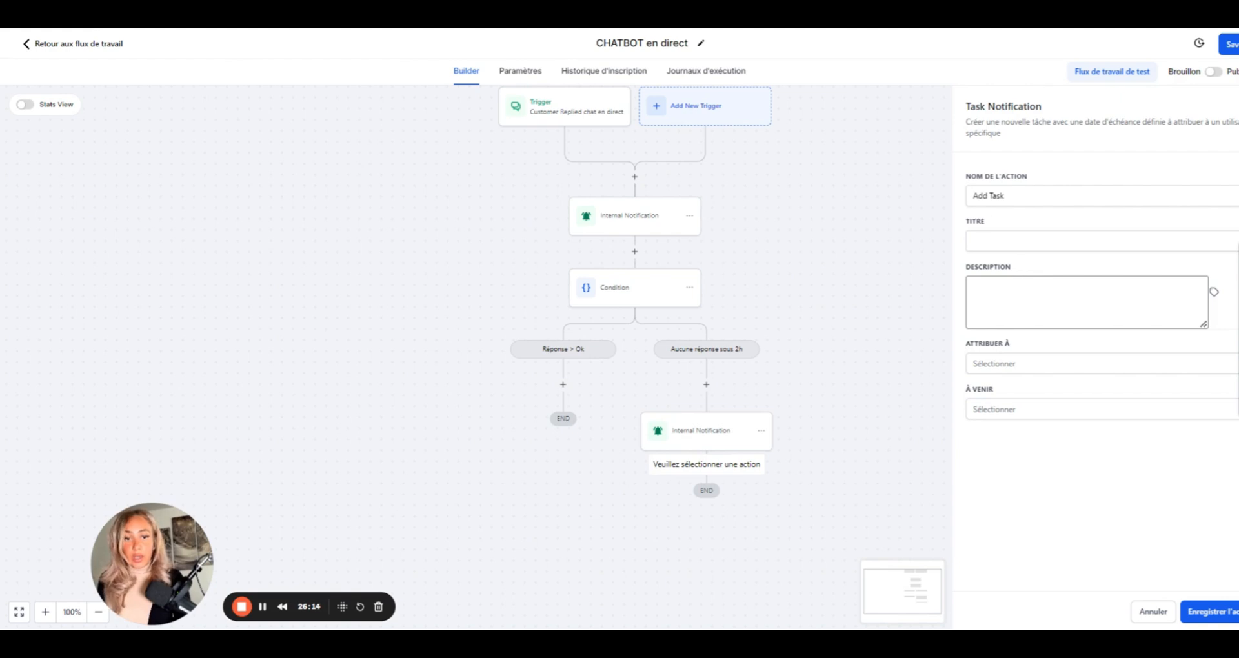
key(BackSpace)
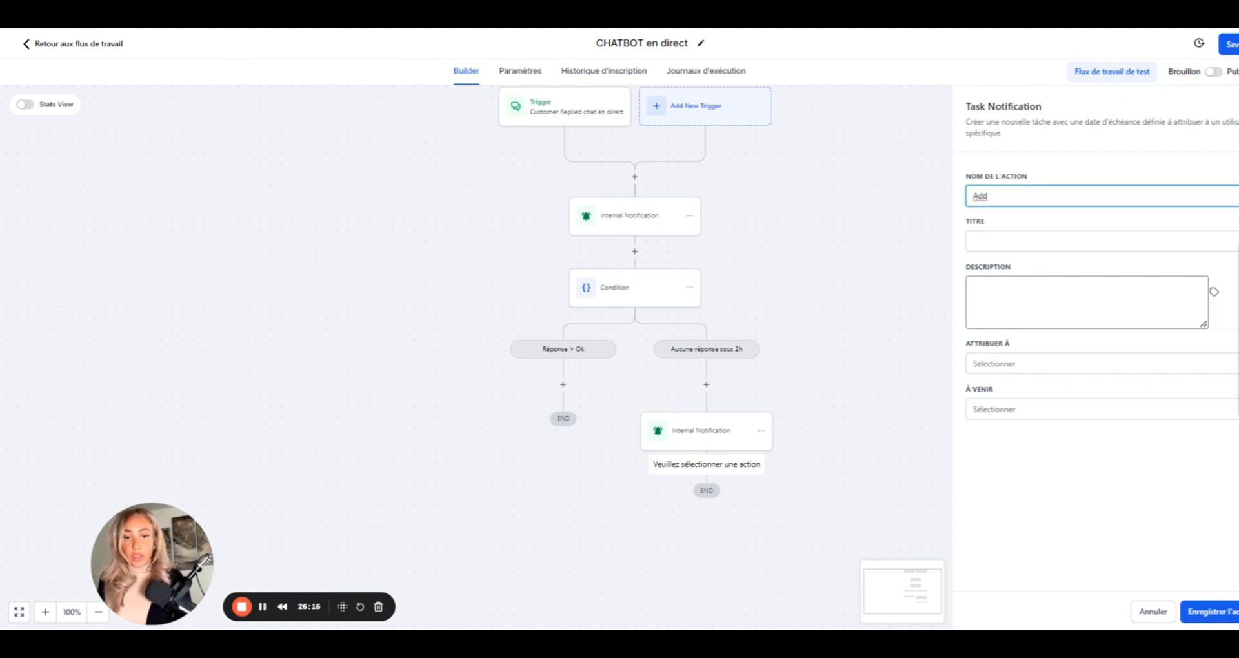
key(BackSpace)
text(jouter tache)
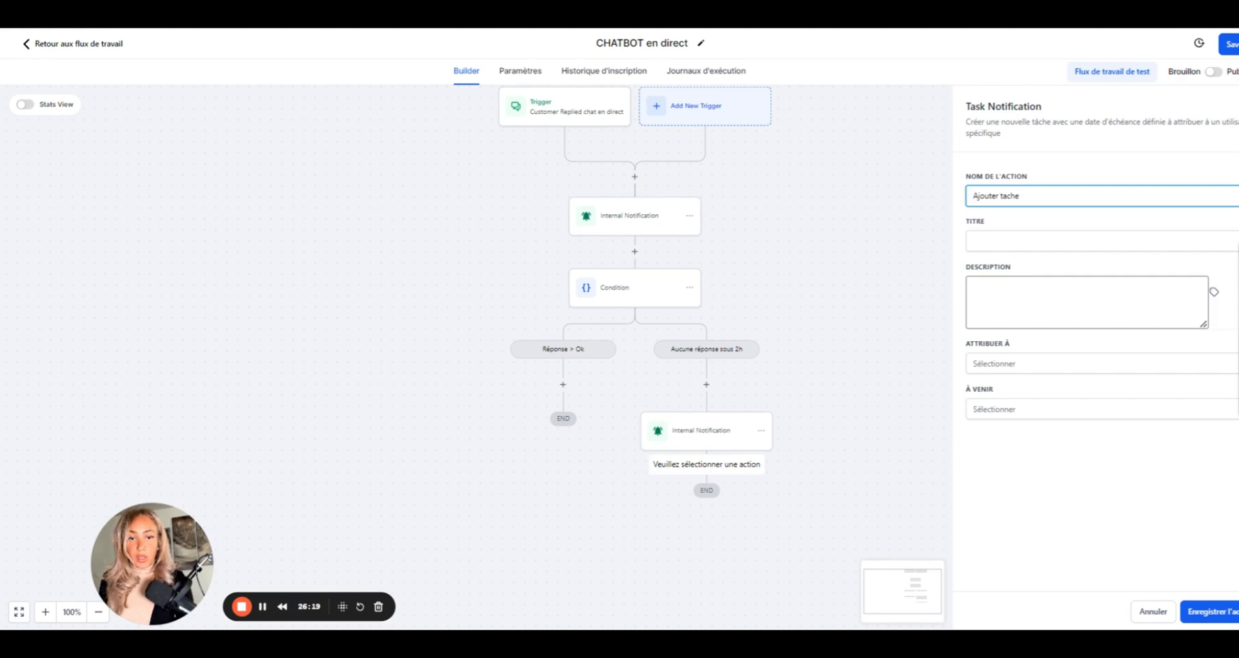
- Title the task 'répondre chat en direct' with description 'répondre au chat > Délai + 2H expéiré'
click(973, 241)
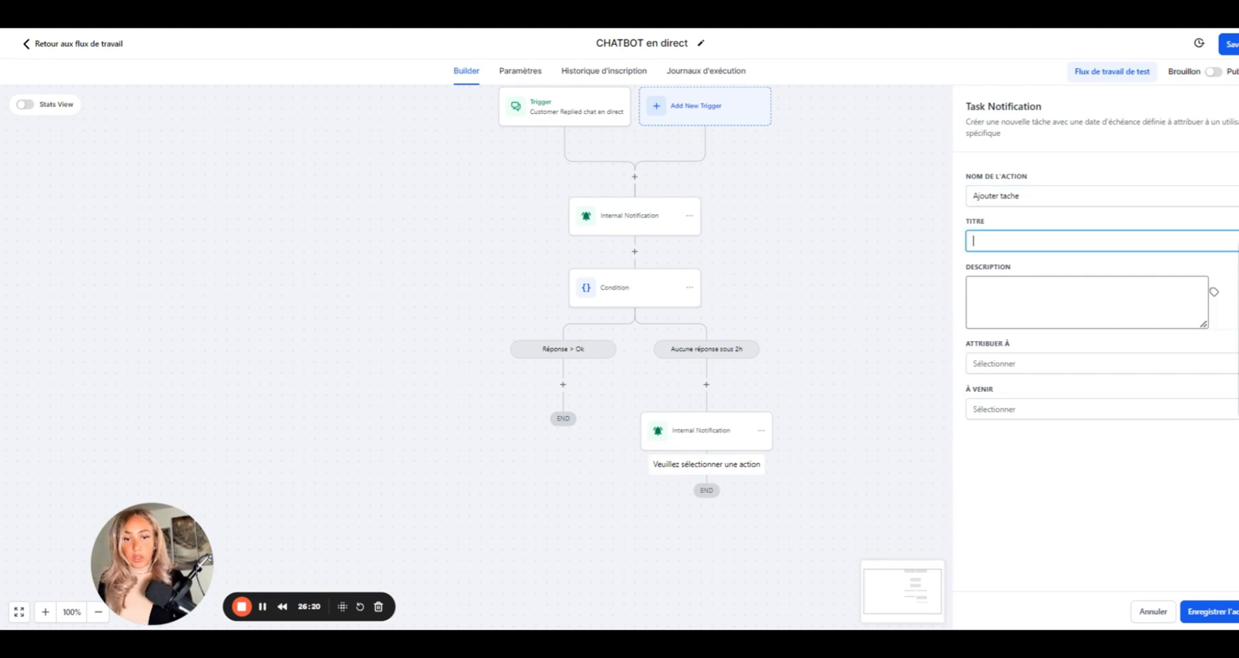
text(répondre)
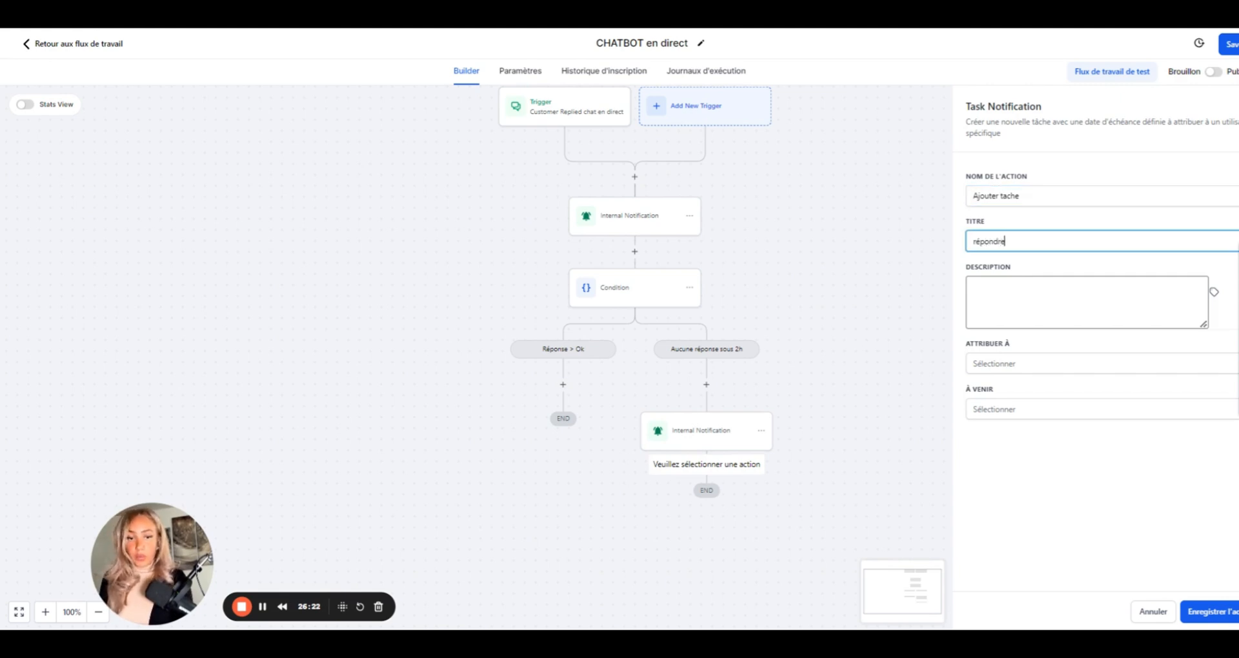
text( chat en direct)
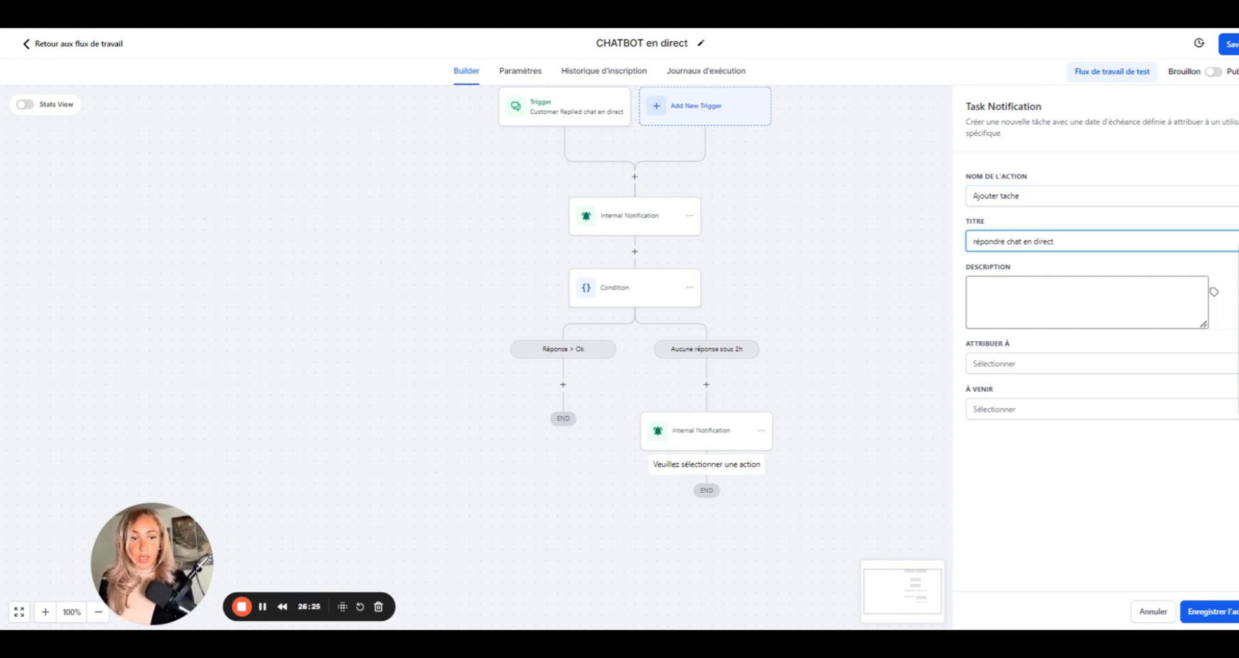
click(973, 288)
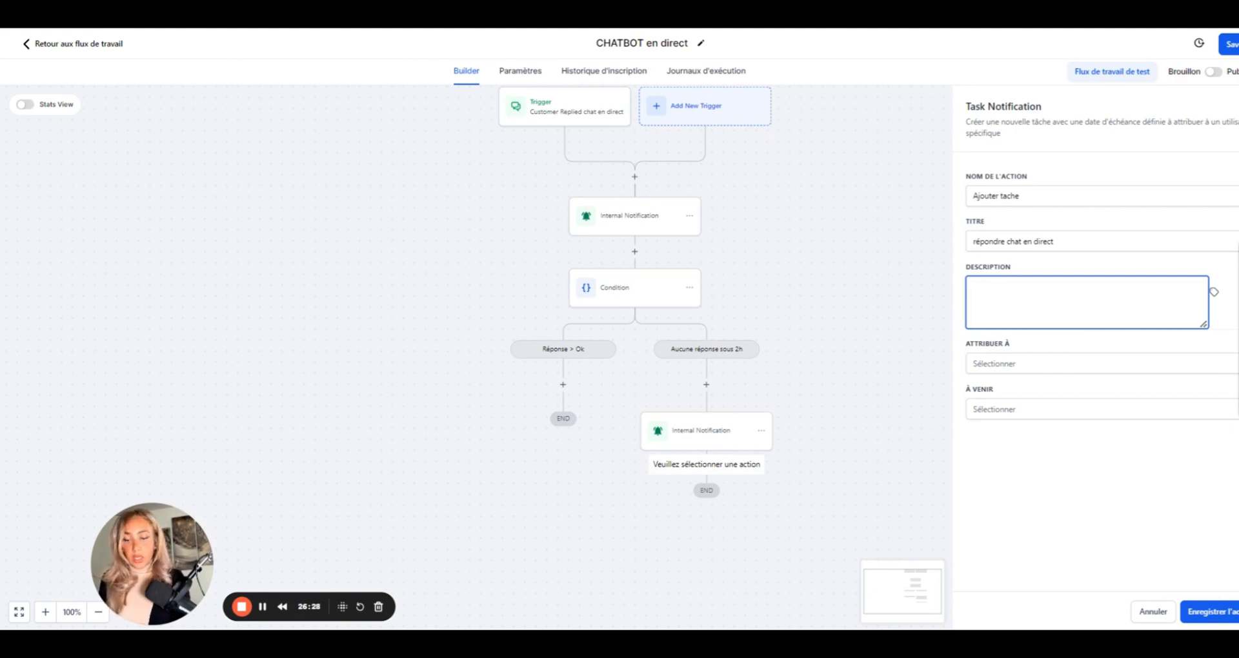
text(répondr)
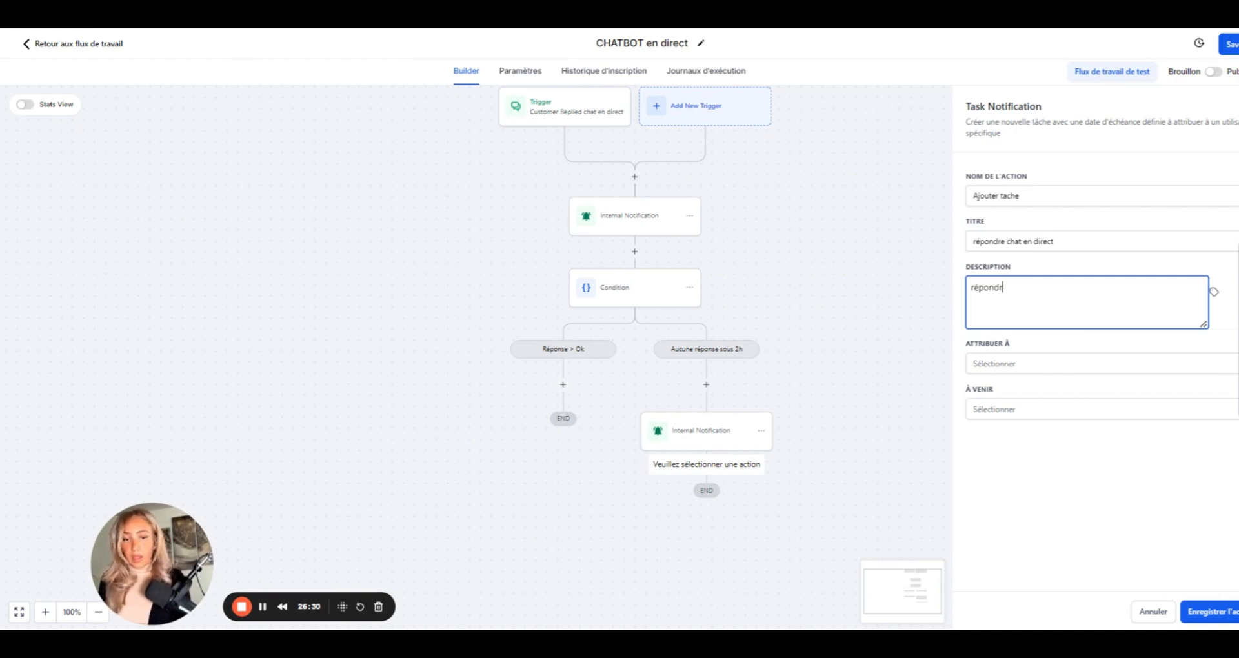
text(e au chat)
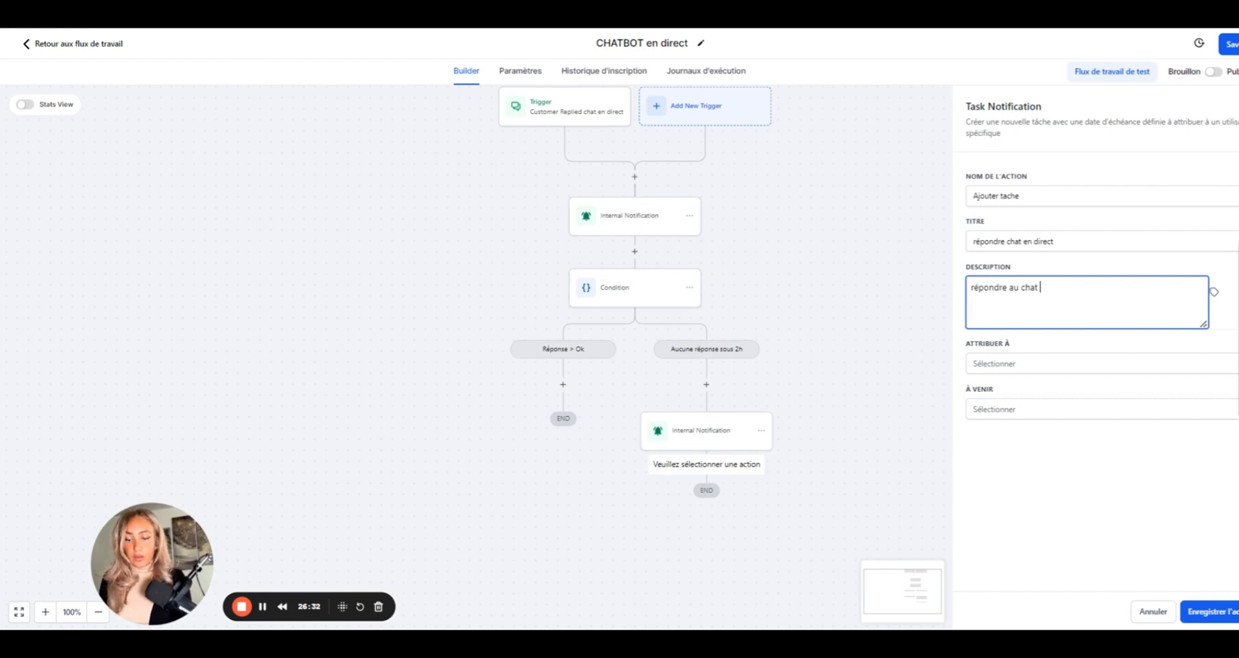
text( > D)
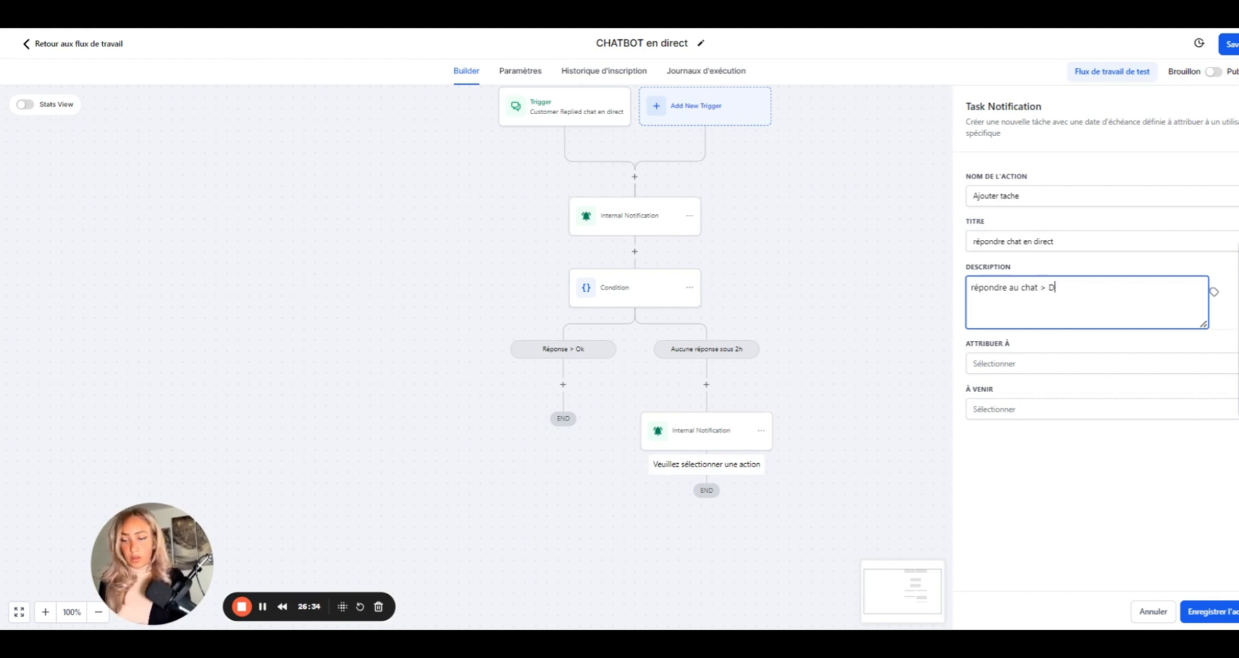
text(élai + )
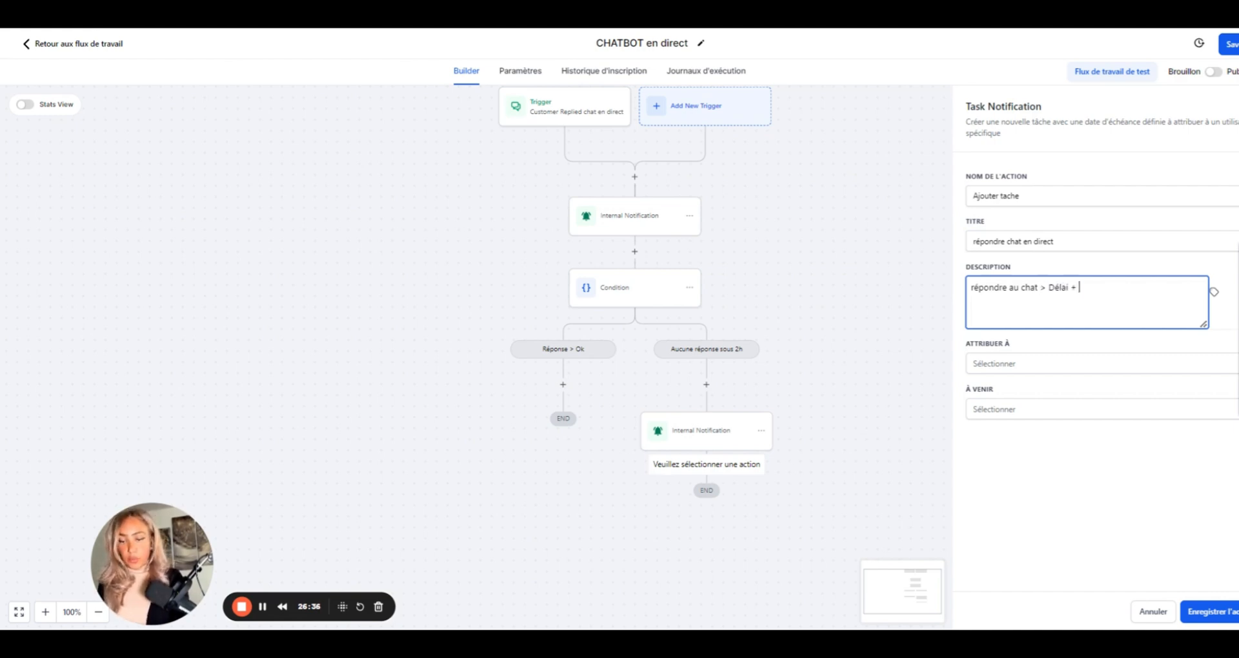
text(2H expé)
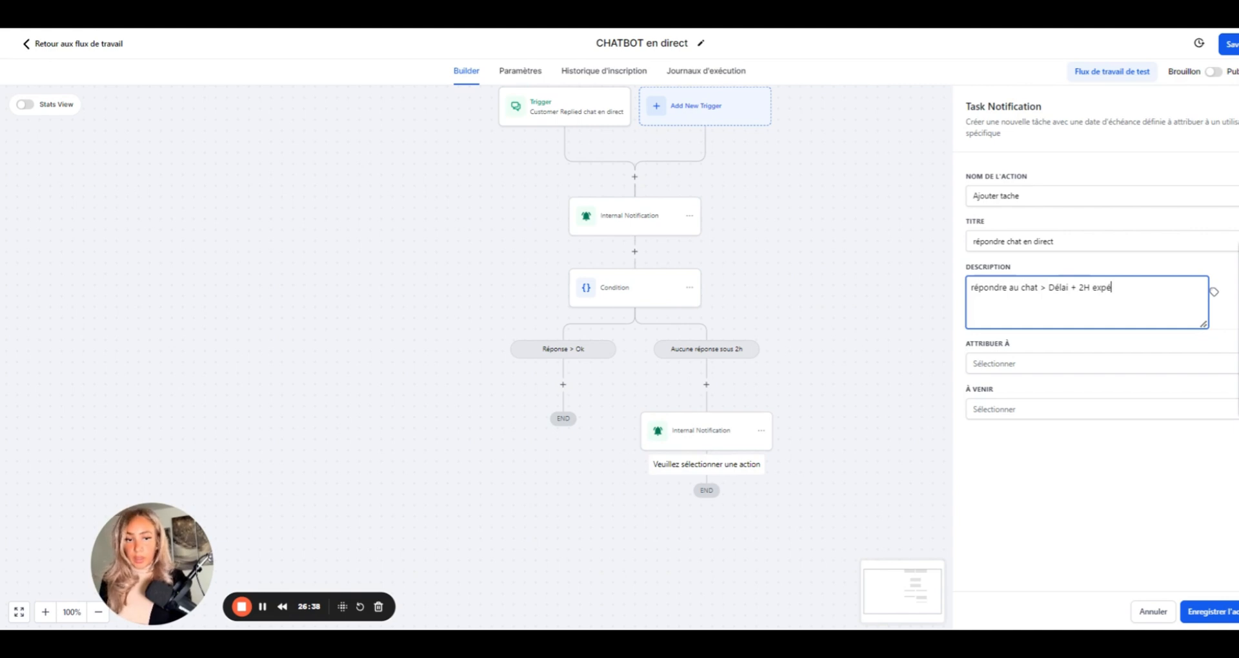
key(BackSpace)
text(iré)
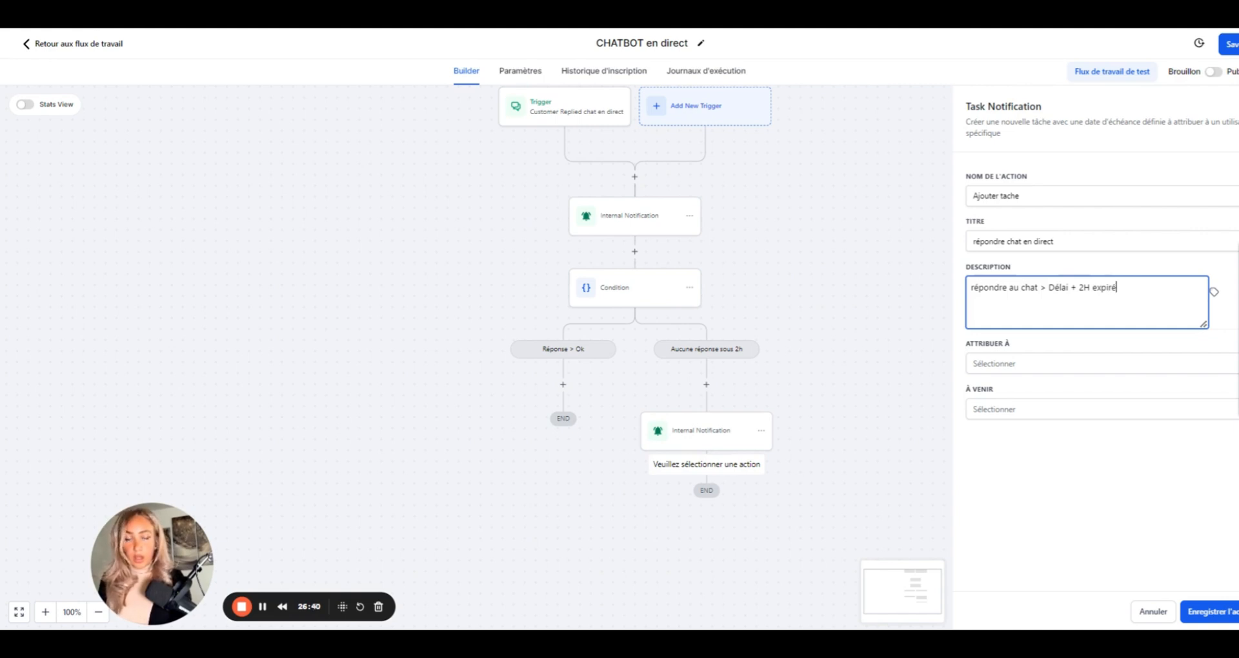
- Assign the task to a team member, due in 1 Day, and save the action
click(1056, 368)
click(1001, 434)
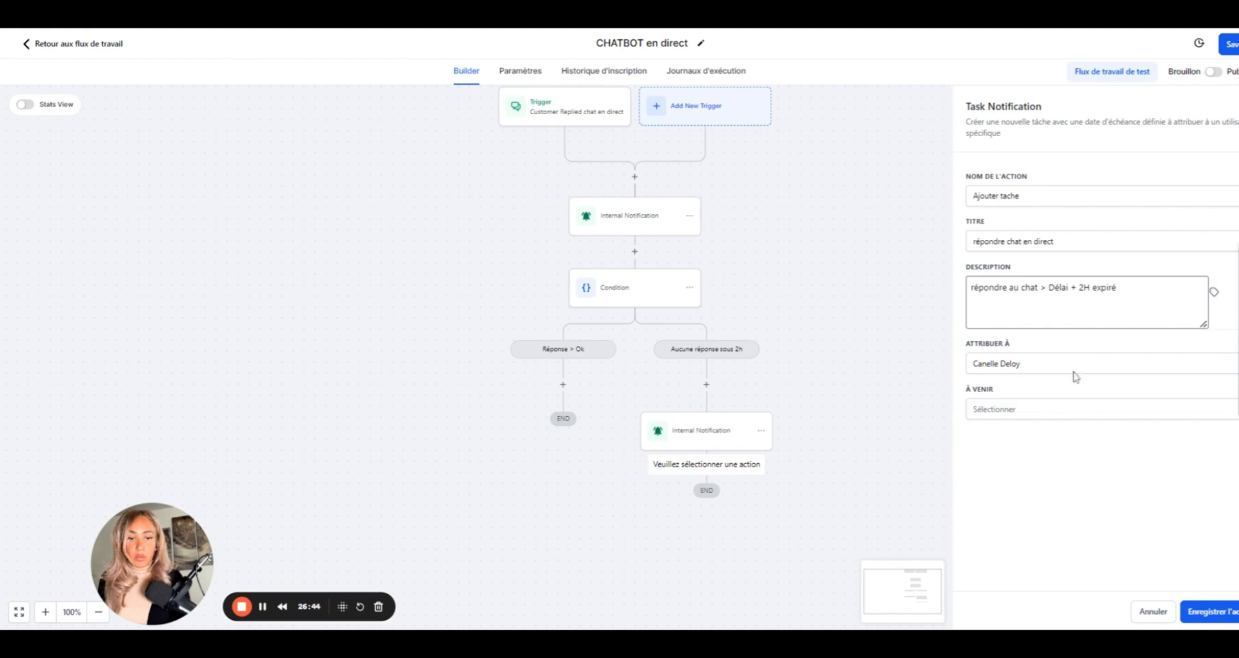
click(1017, 413)
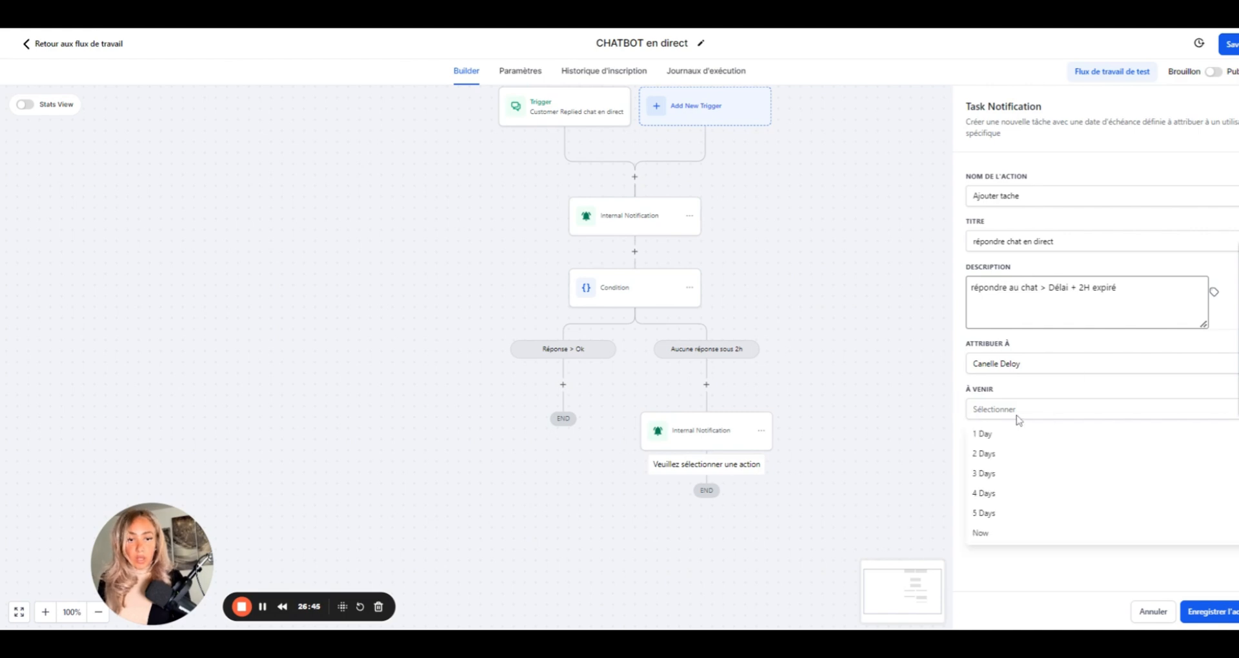
click(990, 437)
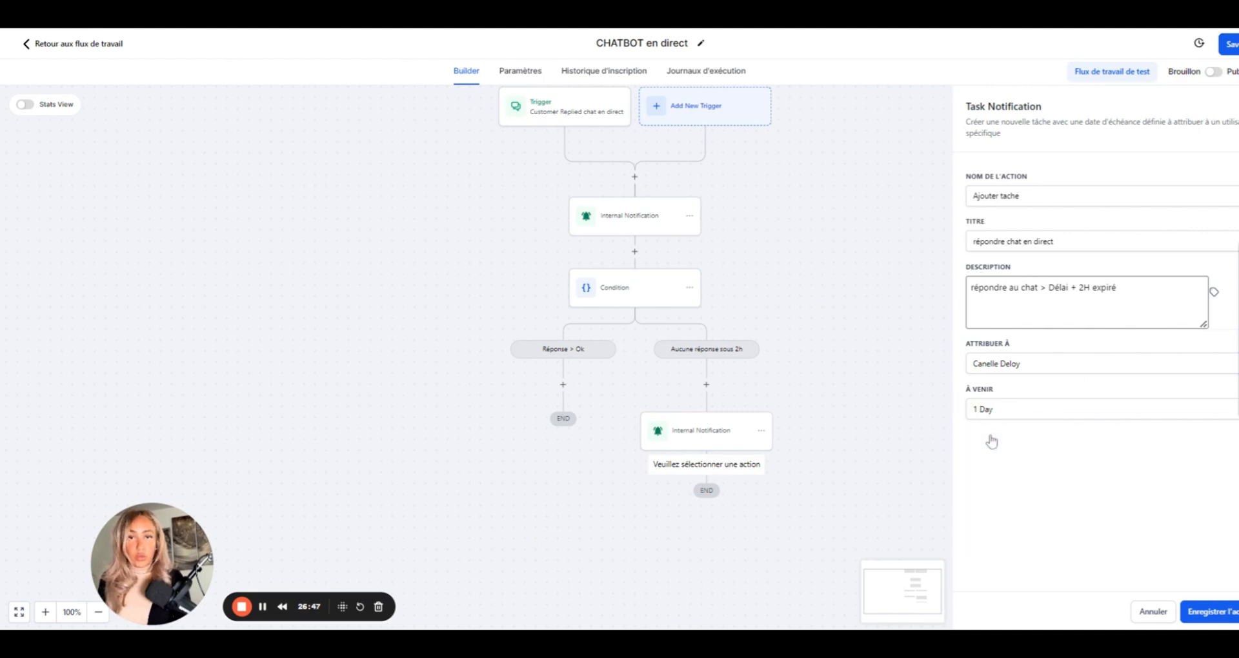
click(1212, 612)
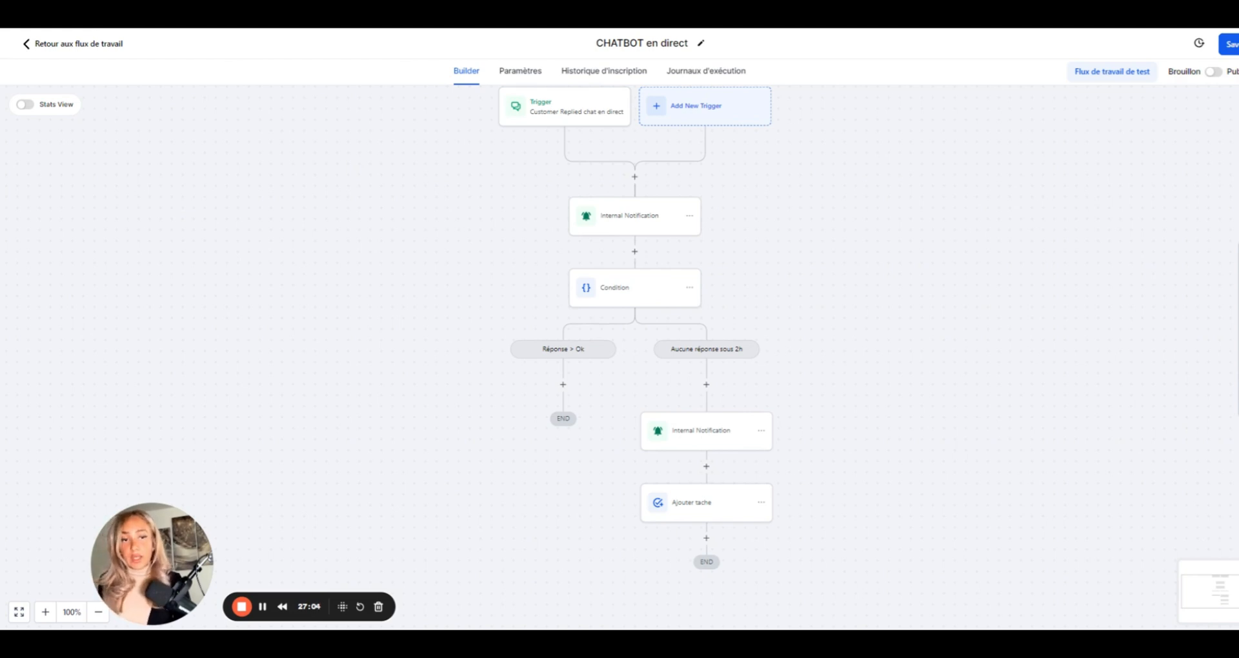
- Save the 'CHATBOT en direct' workflow and return to the workflow list
click(1232, 46)
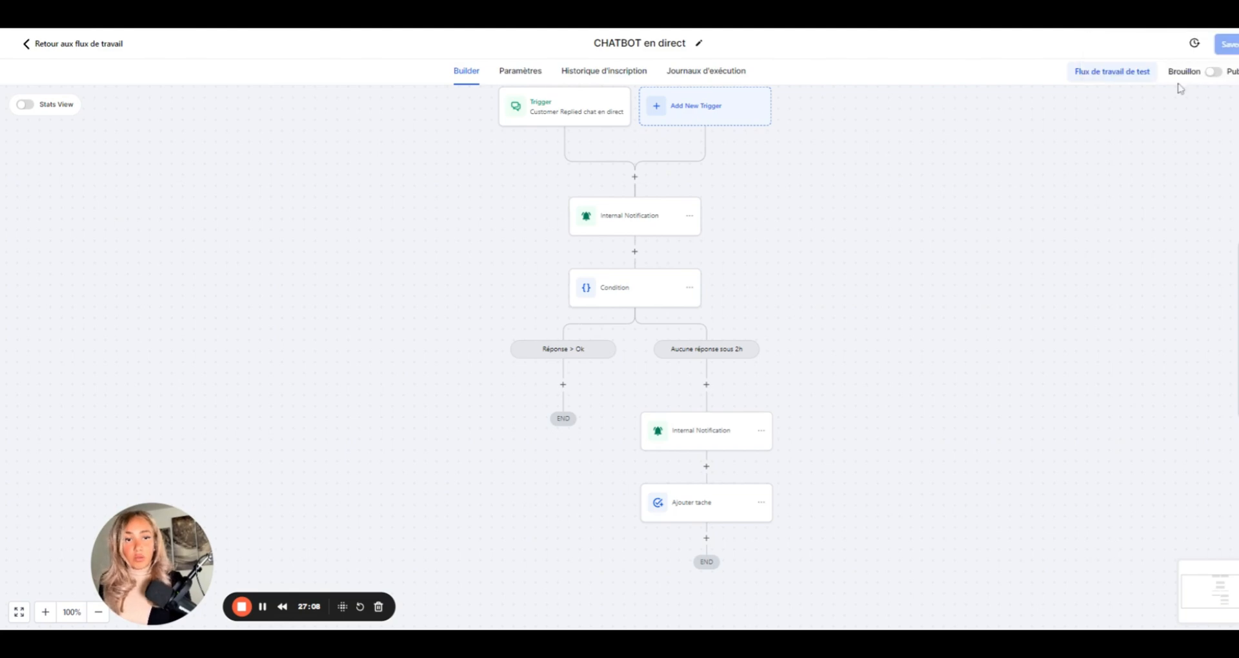
click(55, 47)
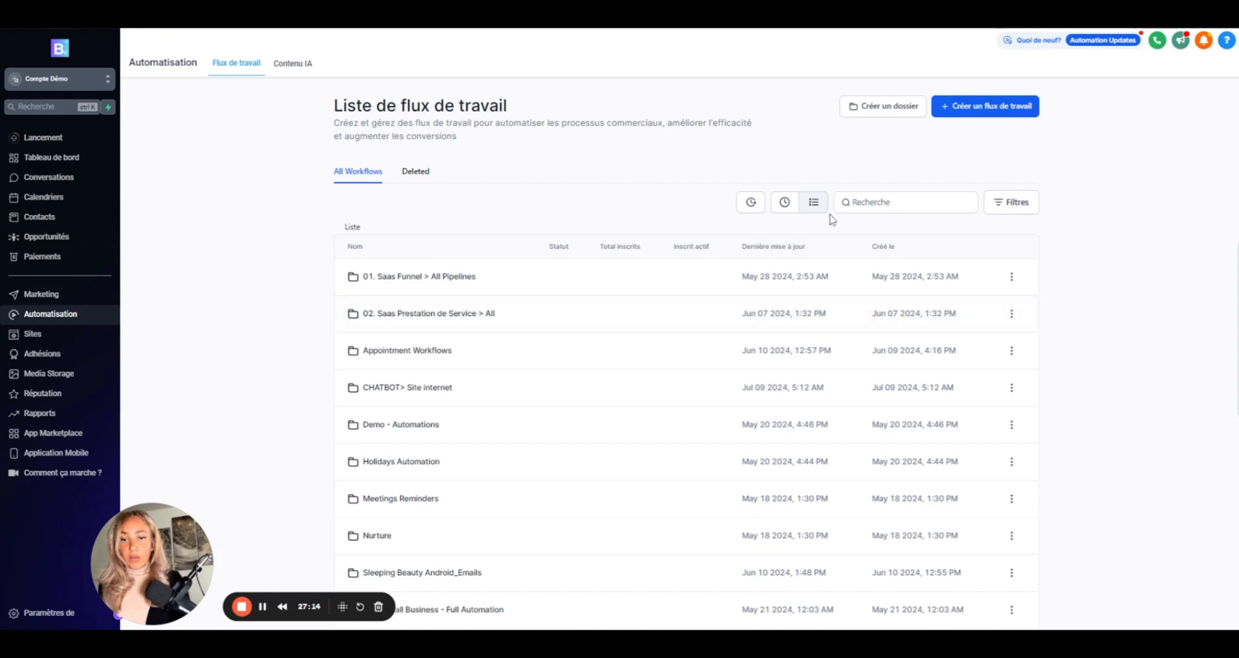
- Move 'CHATBOT en direct' into the 'CHATBOT> Site internet' folder
click(784, 202)
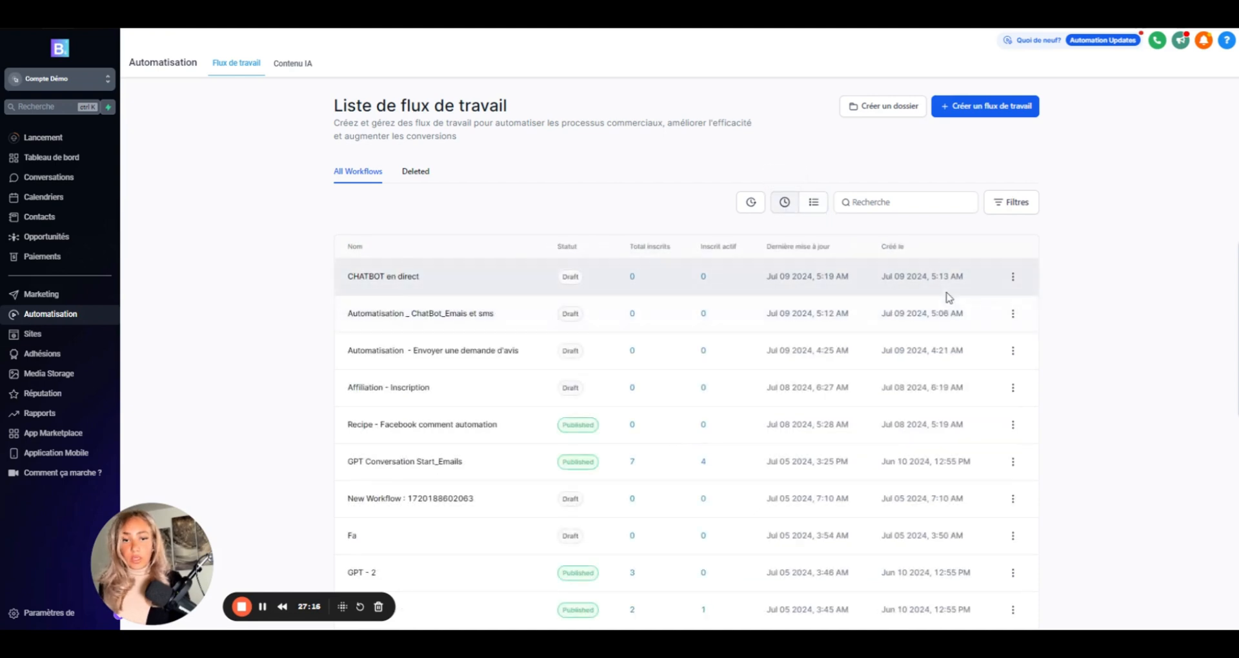
click(1012, 278)
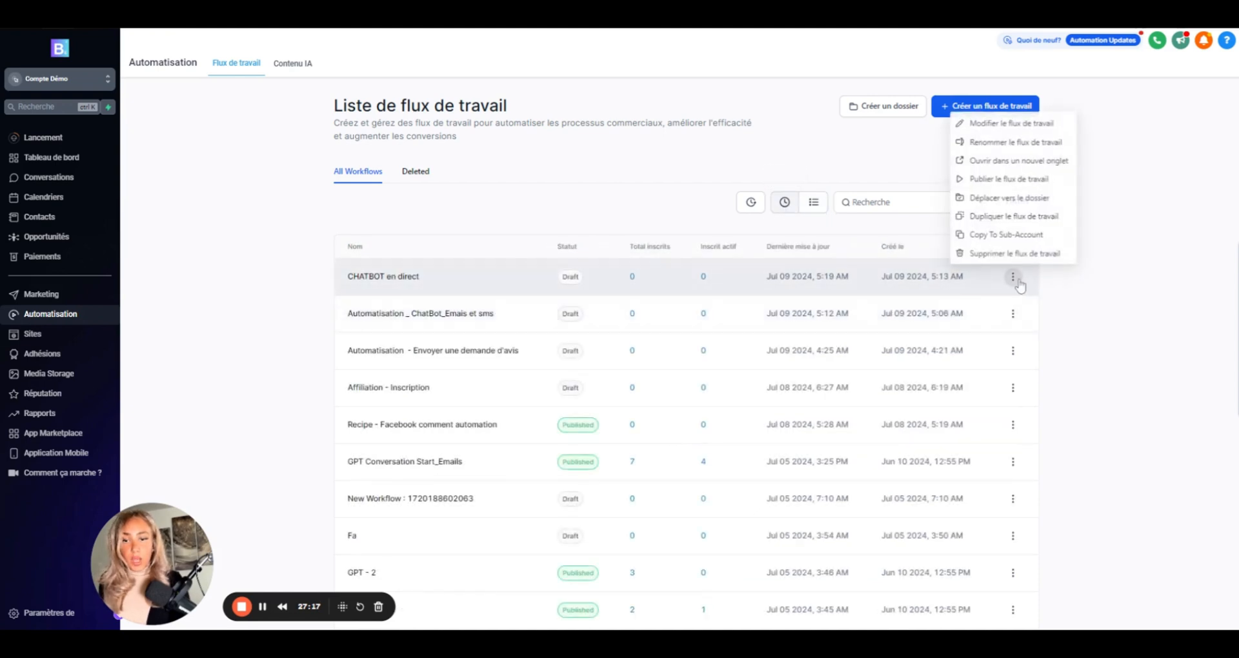
click(992, 198)
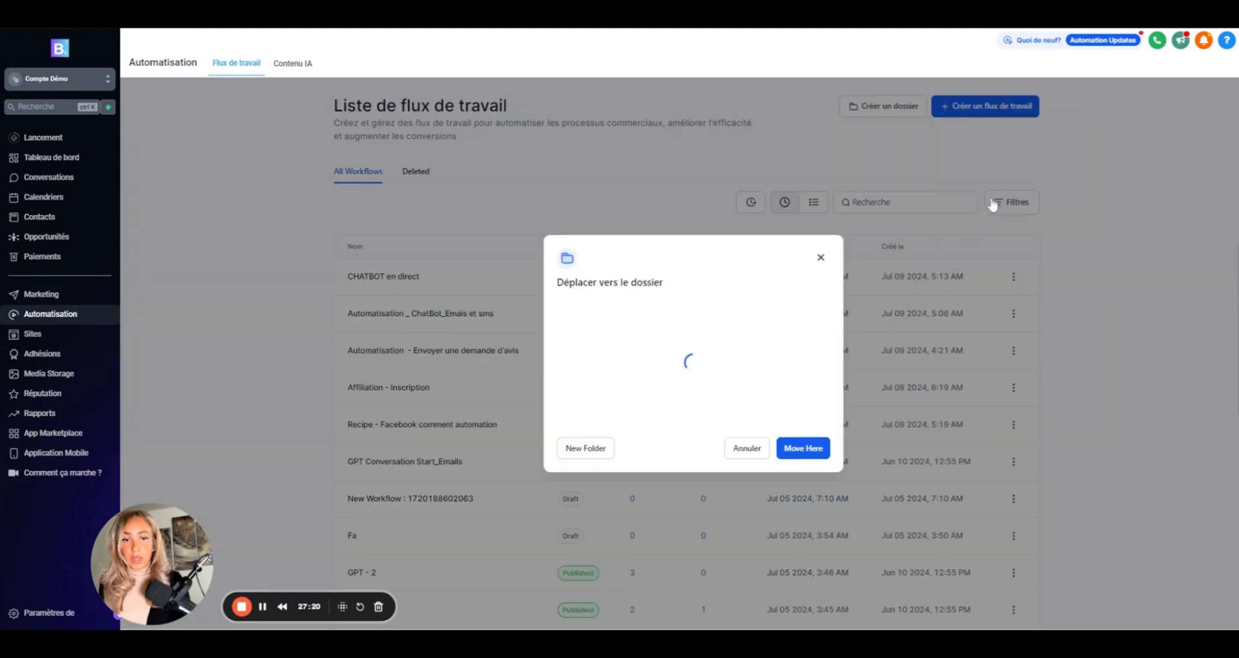
click(617, 386)
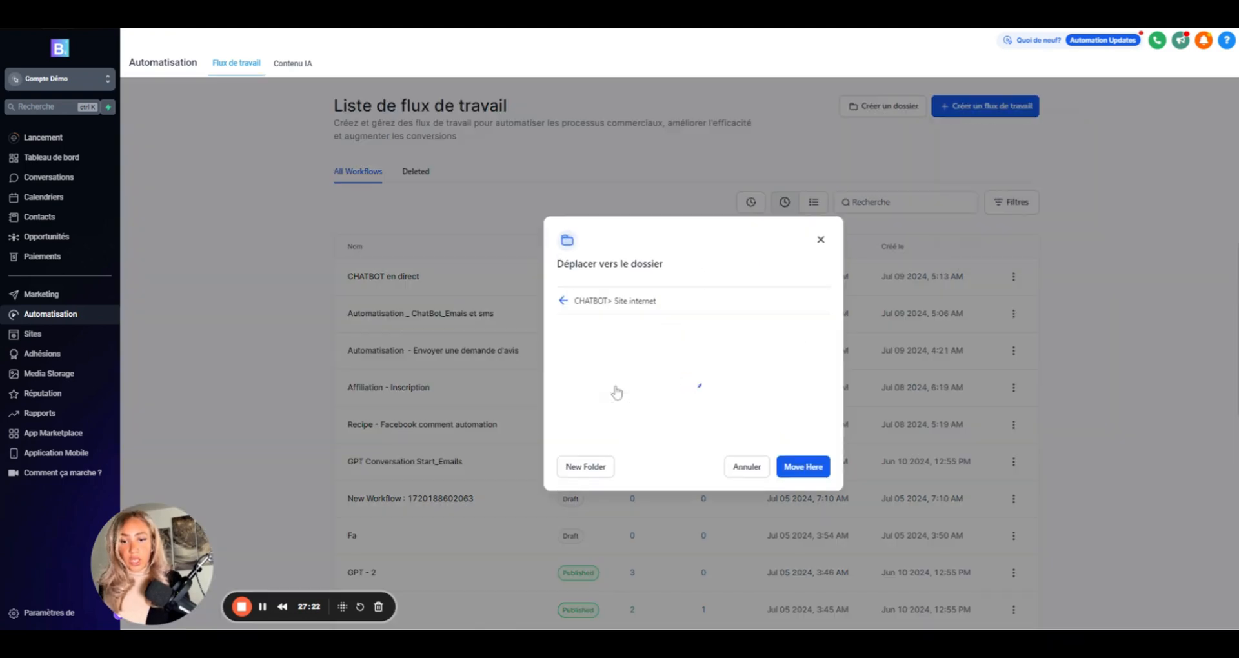
click(802, 468)
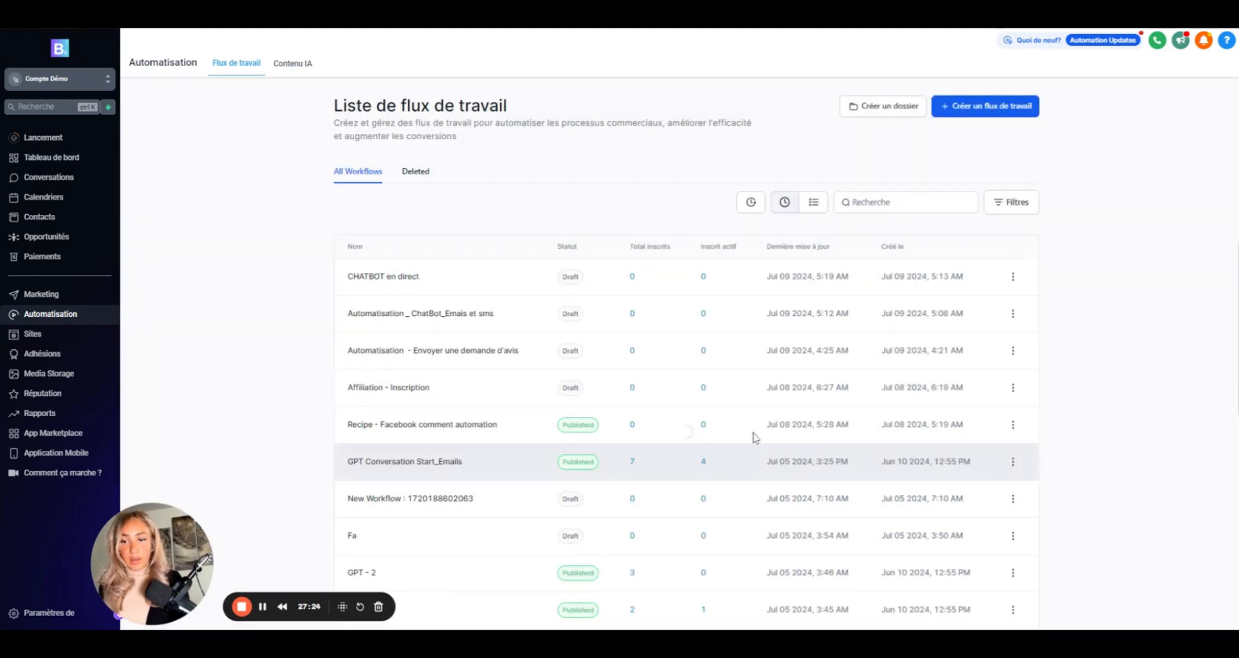
click(897, 202)
text(ch)
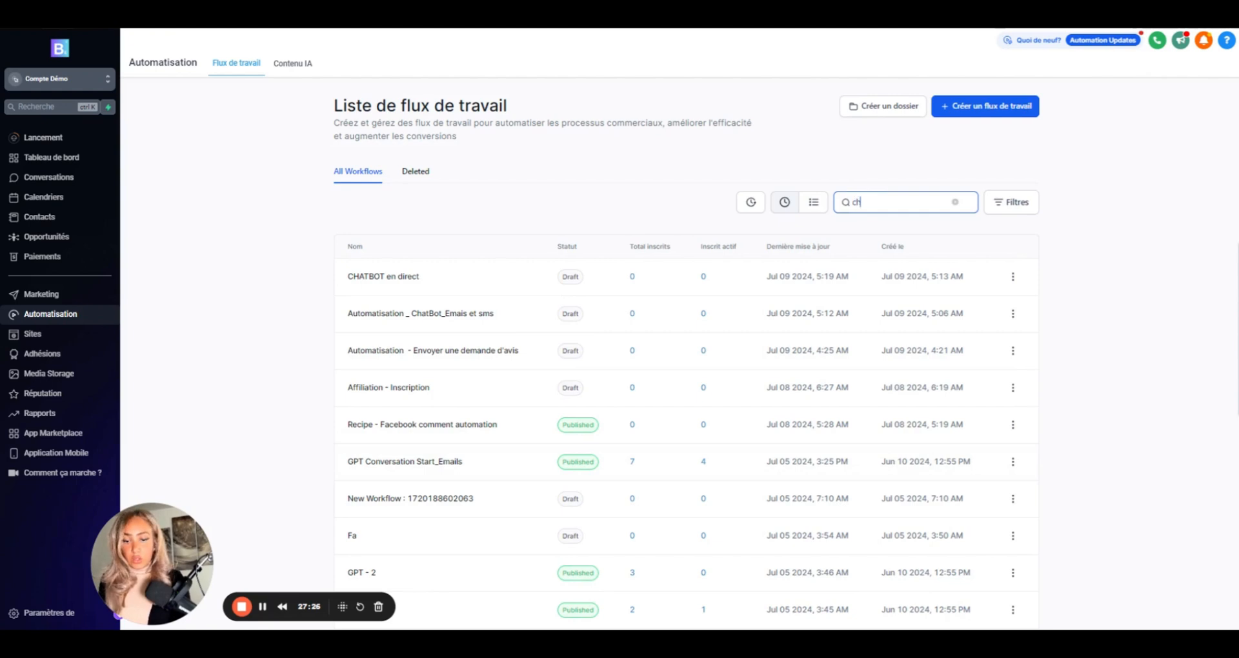
text(atbot)
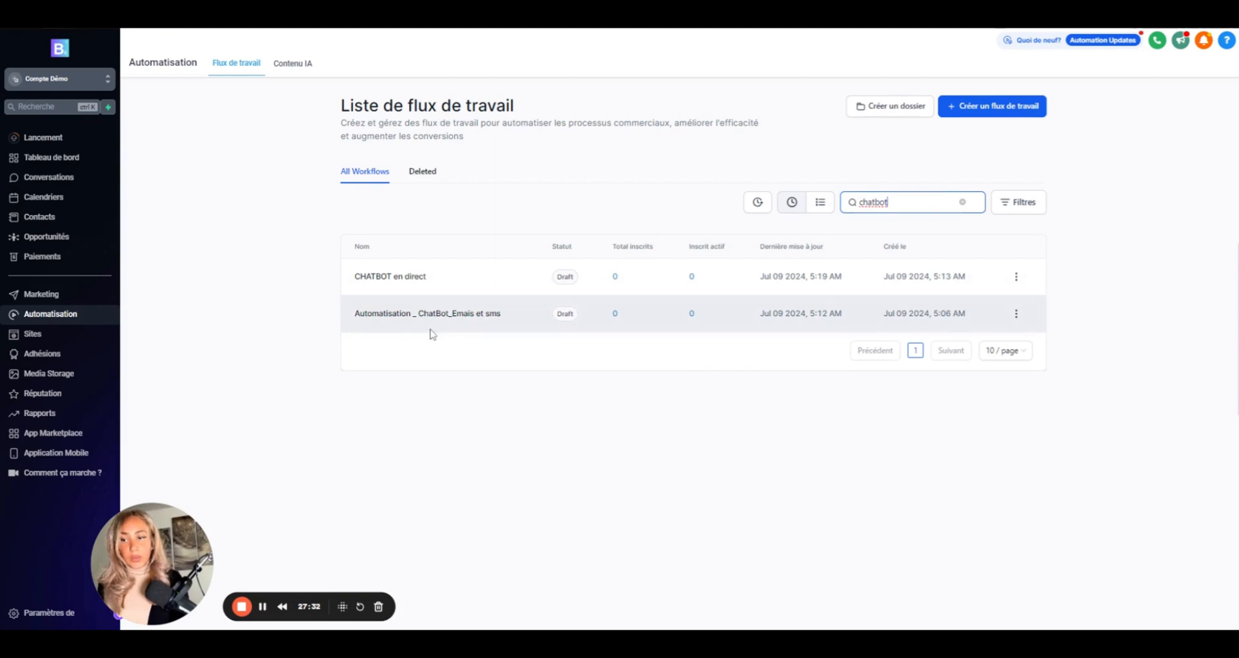
click(59, 320)
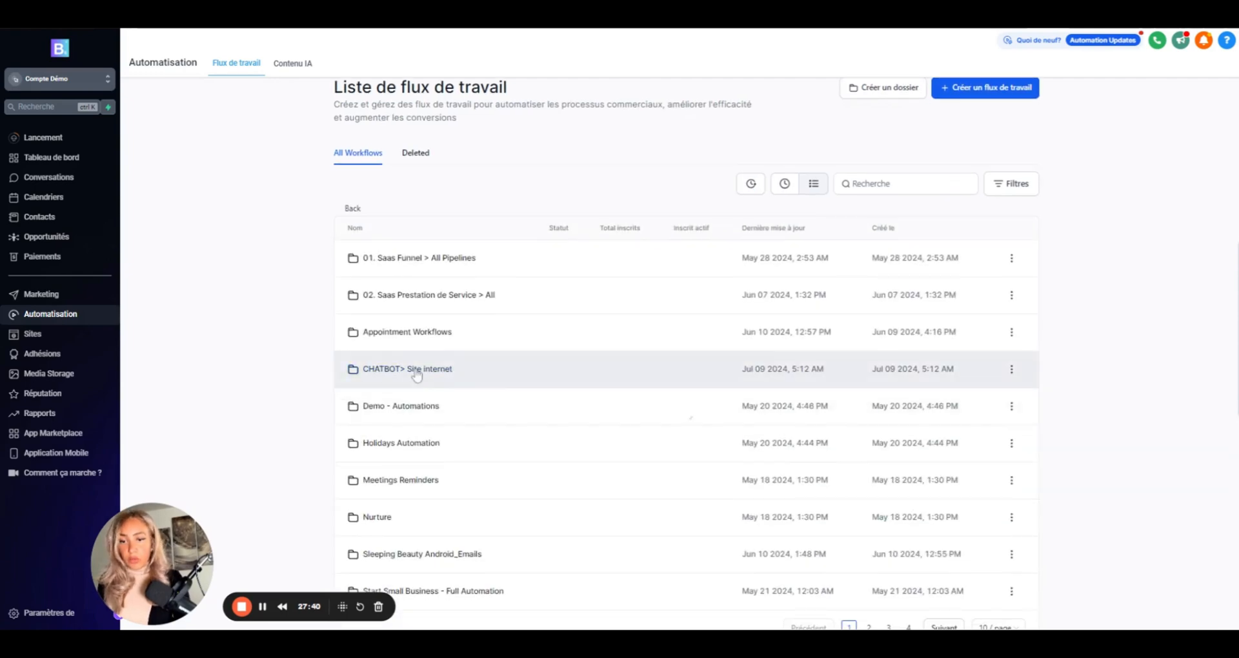
click(365, 387)
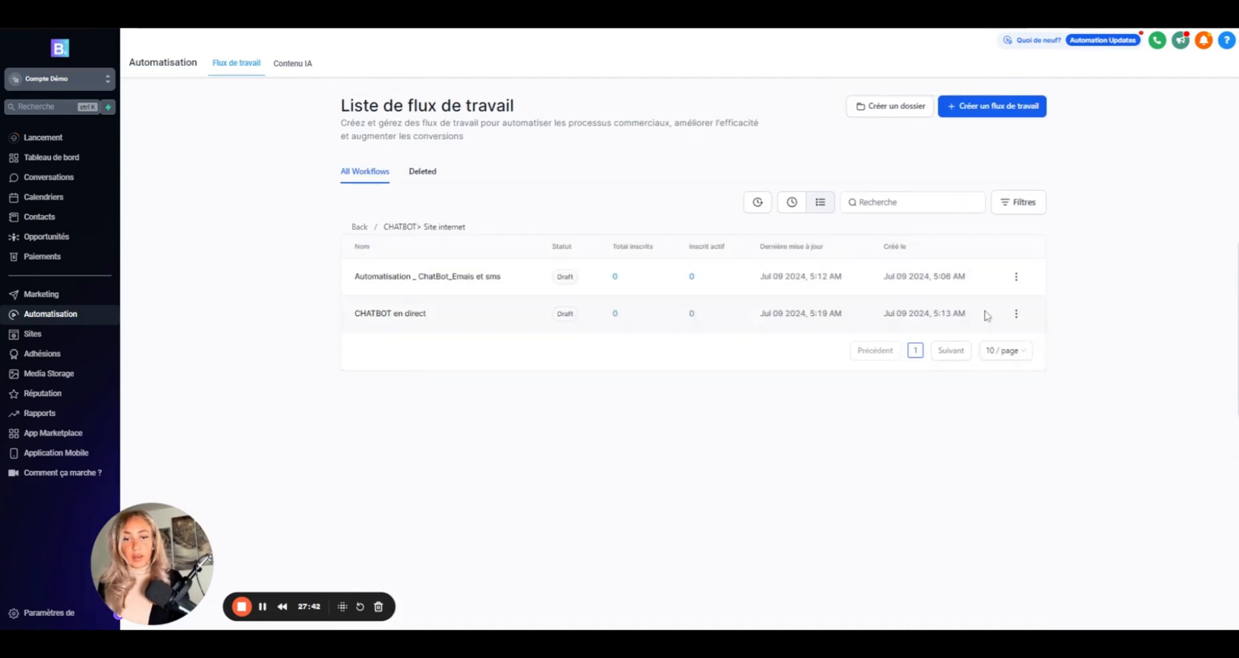
click(564, 283)
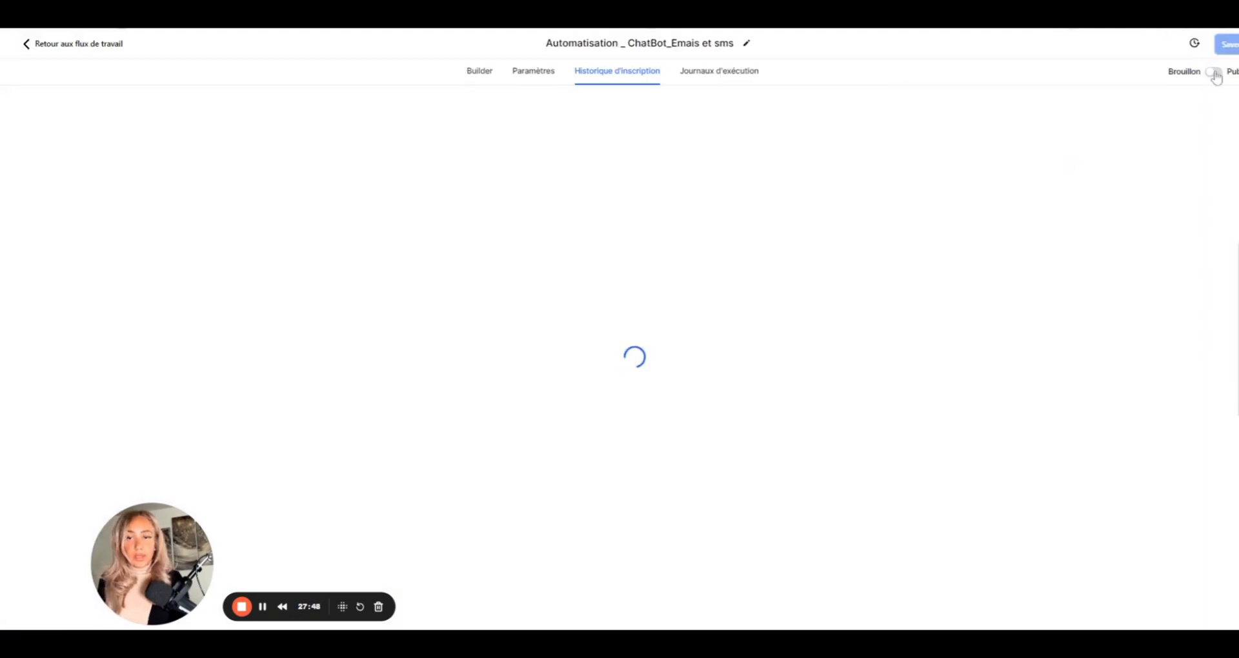
click(27, 44)
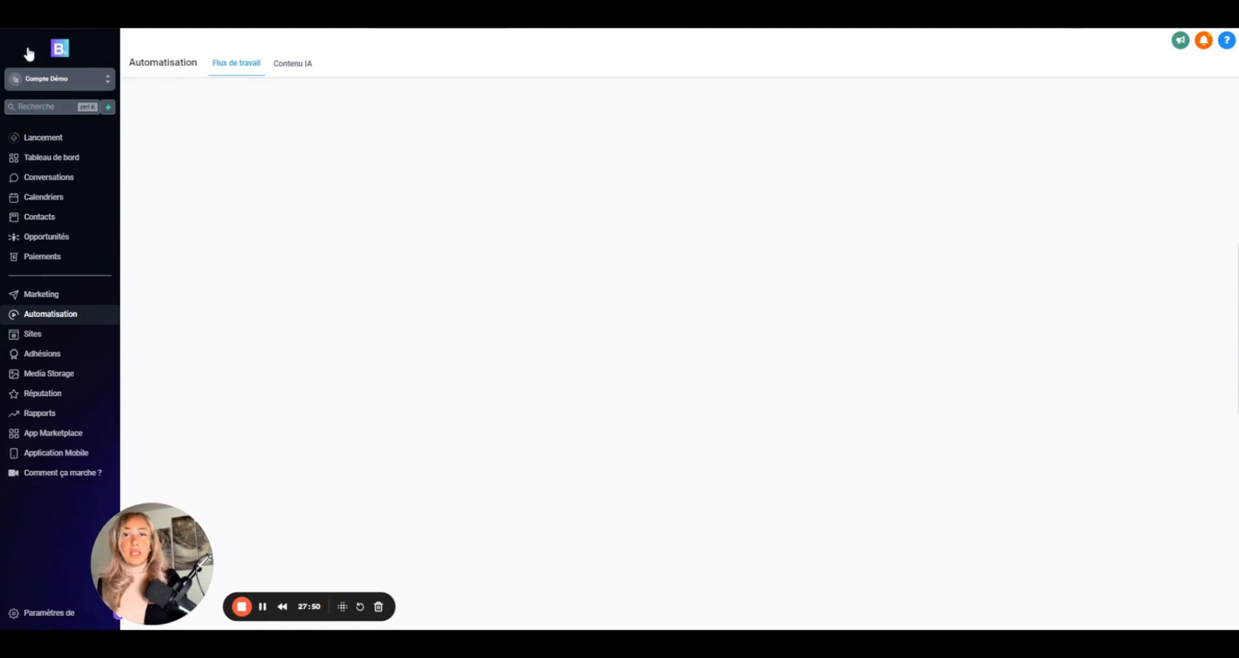